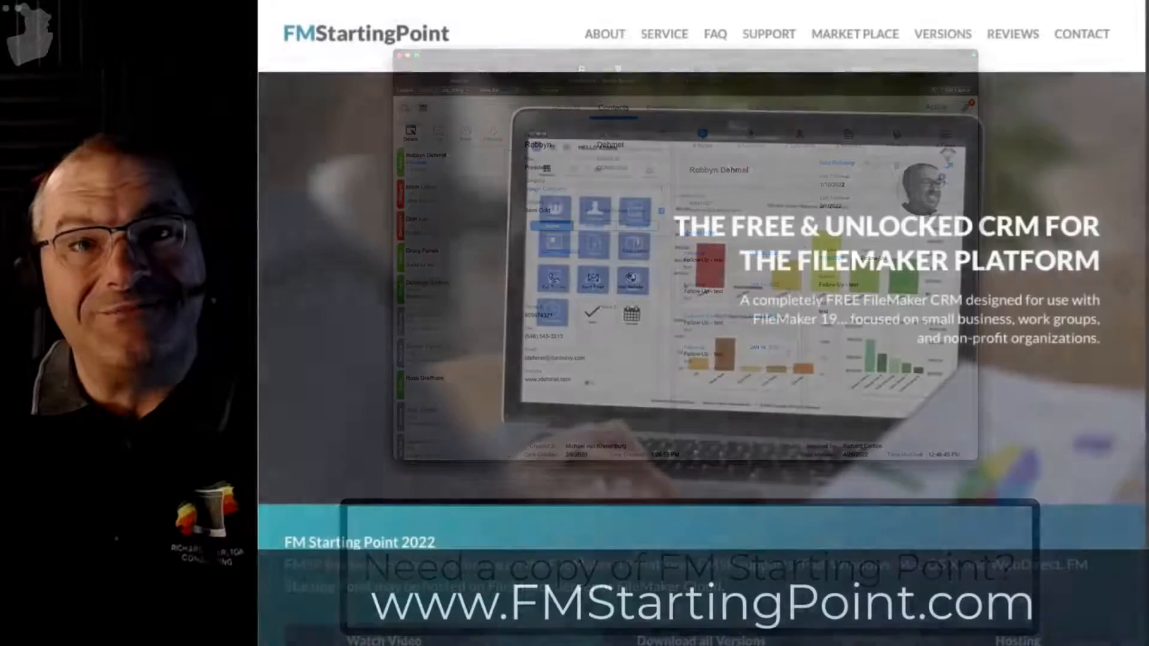
# Open the page offering all FM Starting Point version downloads on the product's website
pyautogui.scroll(-2, 1063, 420)
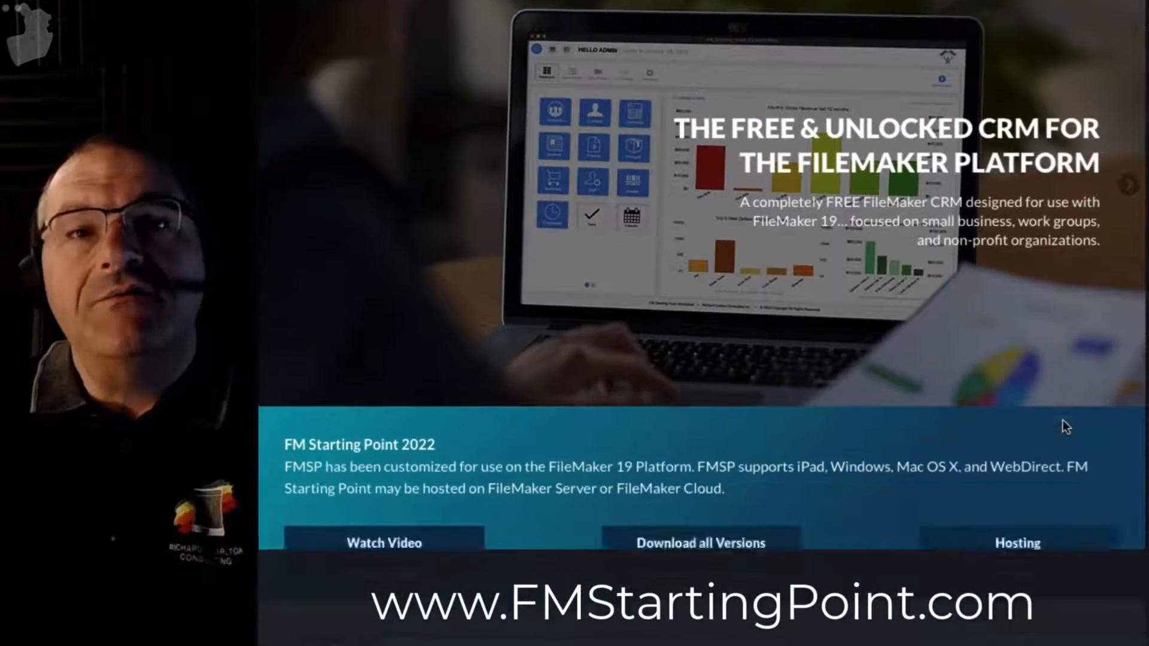
pyautogui.scroll(-4, 1062, 420)
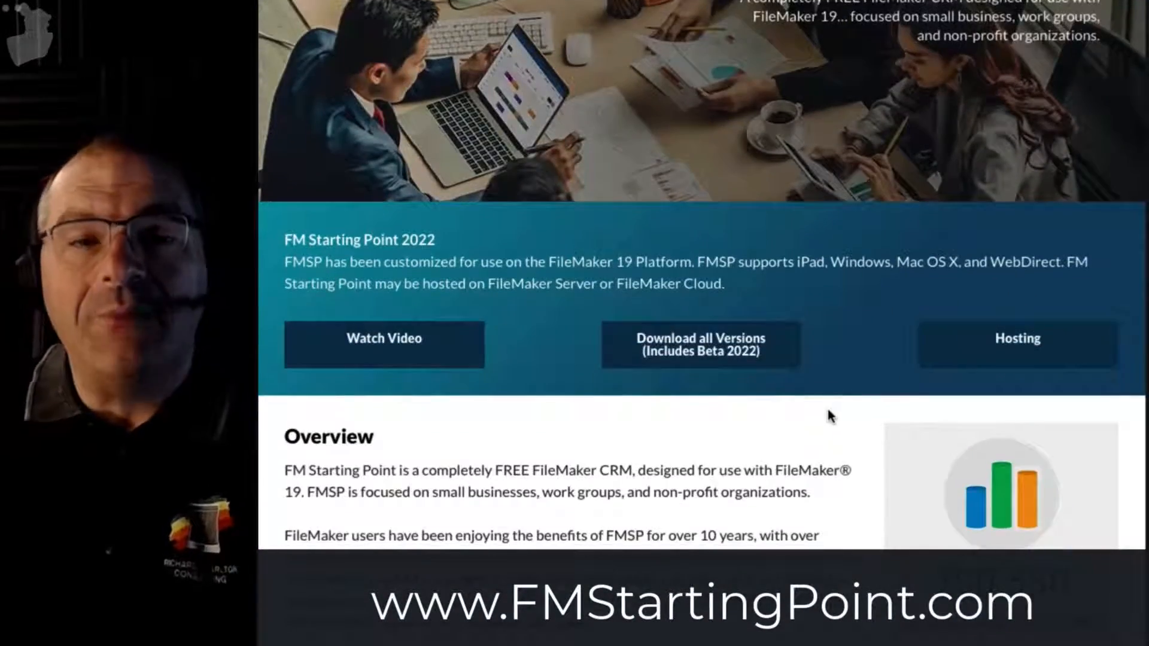
pyautogui.click(704, 347)
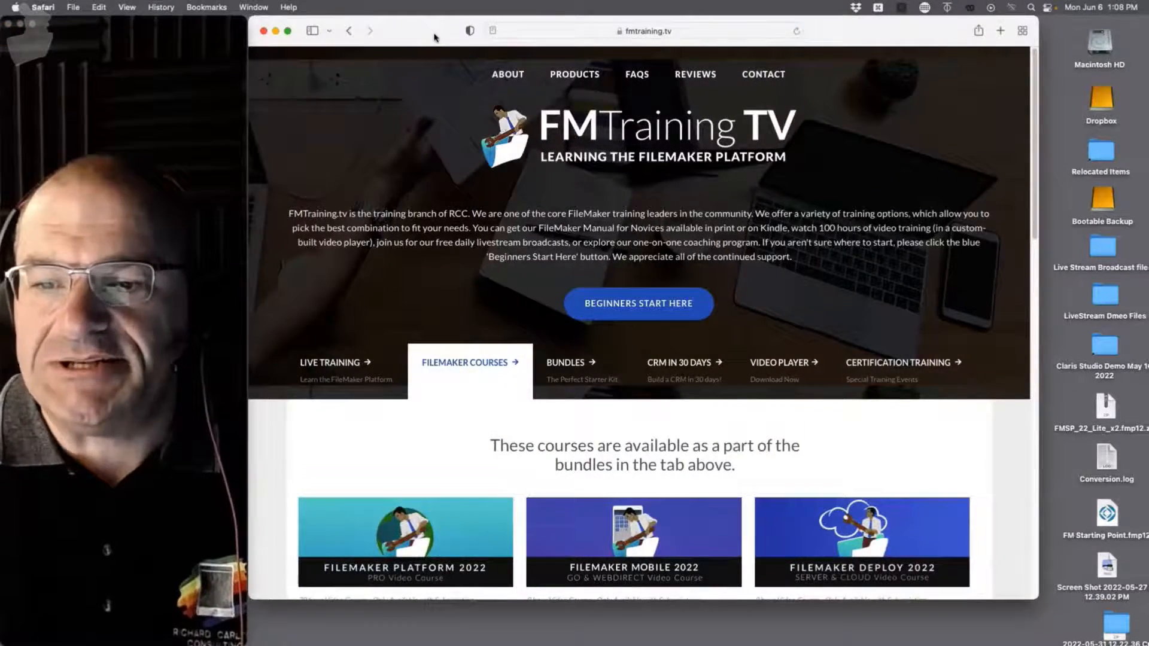
# Bring the FM_Starting_Point_20usb window to the front, shrink it slightly and move it up beneath the menu bar
pyautogui.press('super+w')
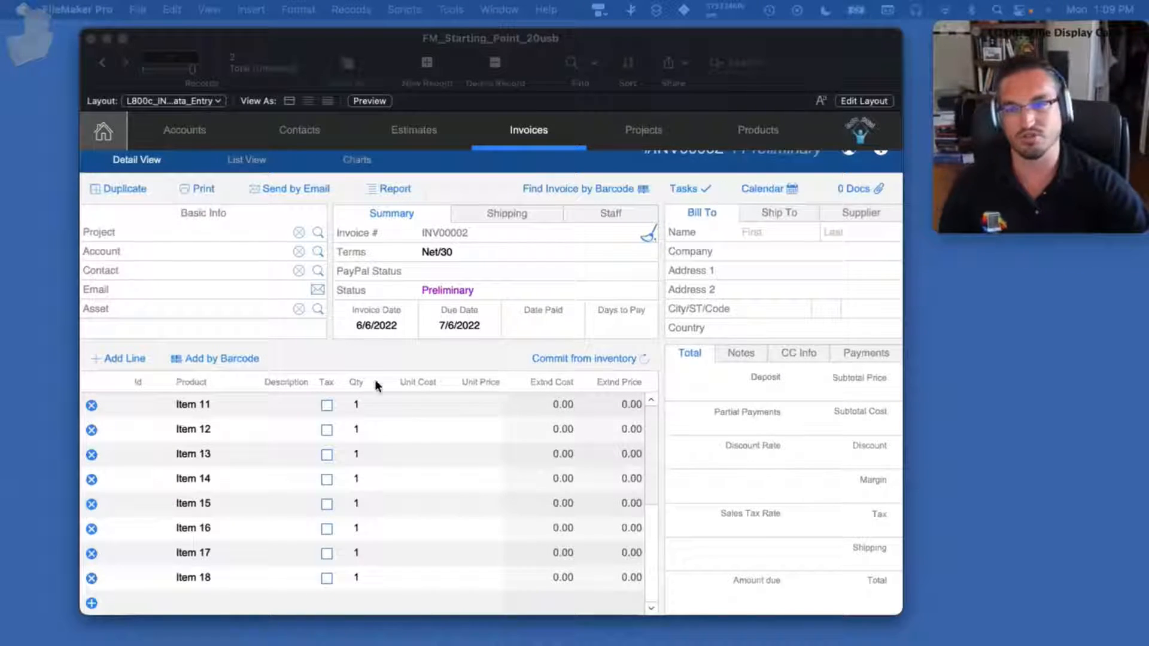
pyautogui.click(363, 340)
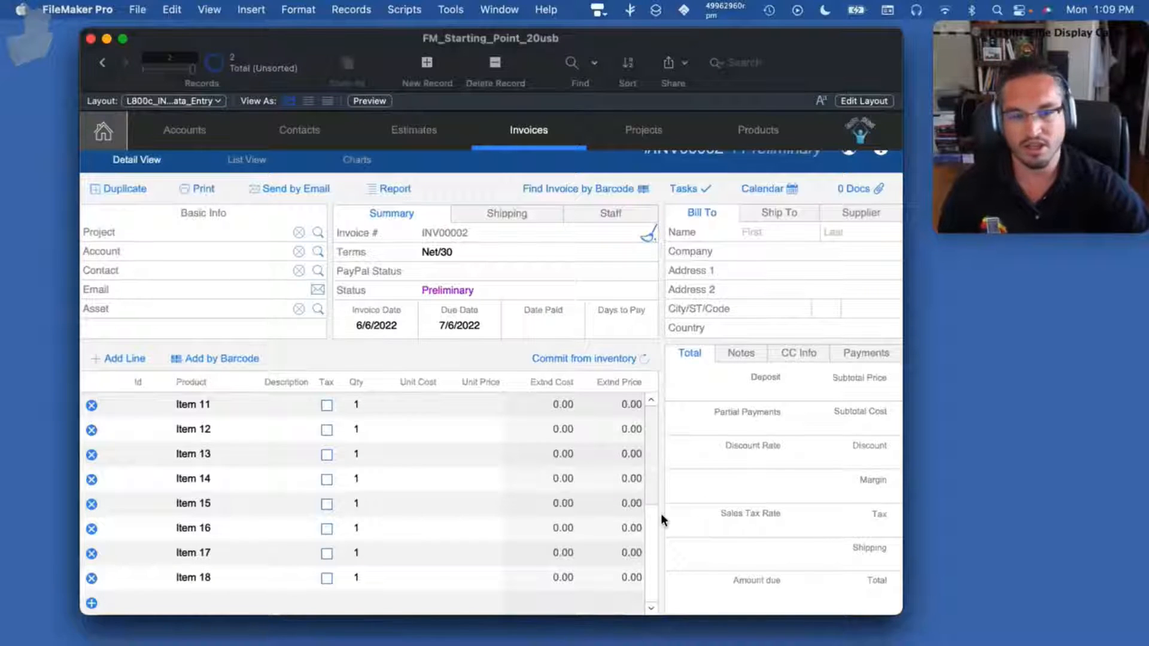
pyautogui.moveTo(896, 26); pyautogui.dragTo(886, 40)
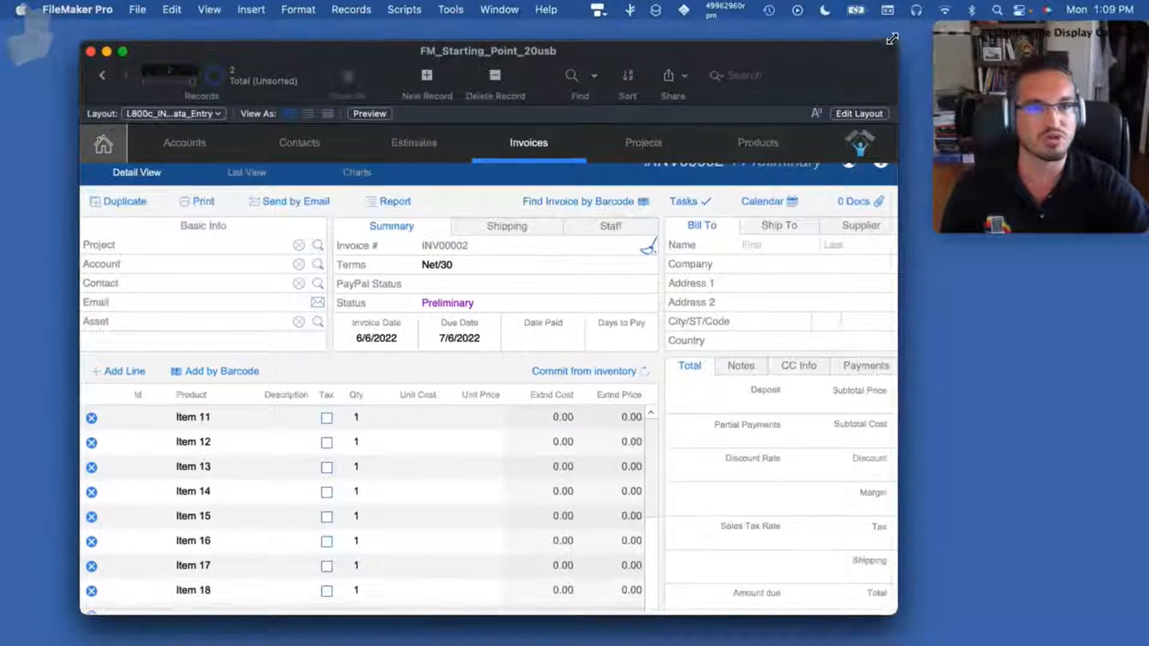
pyautogui.moveTo(691, 49); pyautogui.dragTo(694, 11)
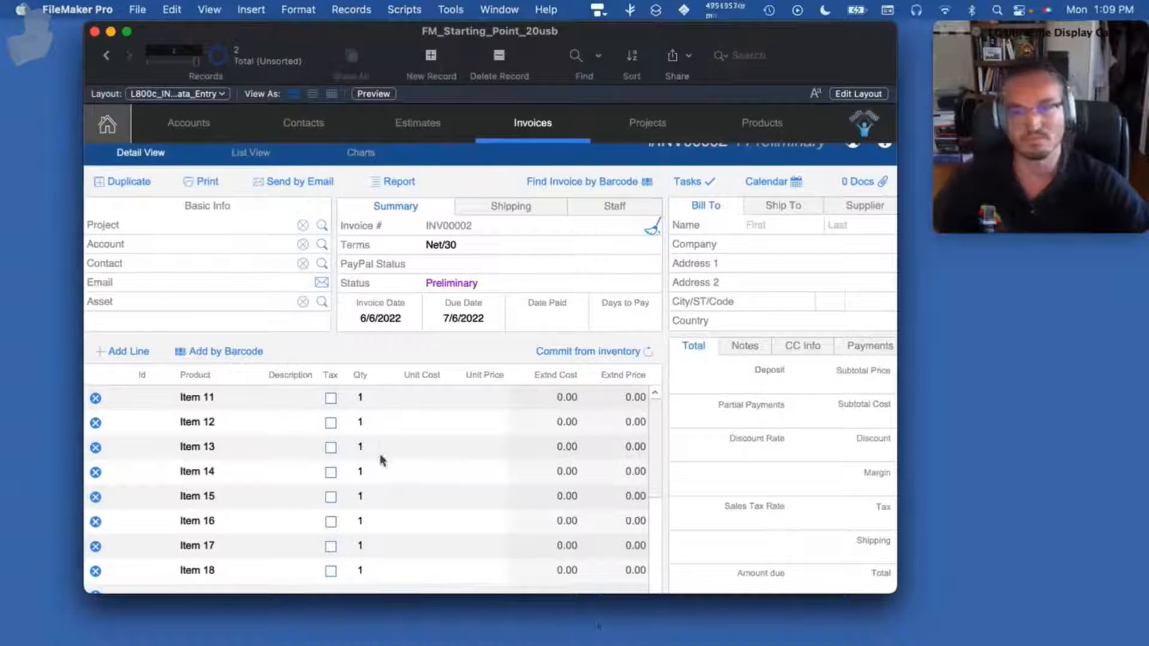
# Add a line for the product Item 19 to invoice INV00002
pyautogui.scroll(-2, 220, 499)
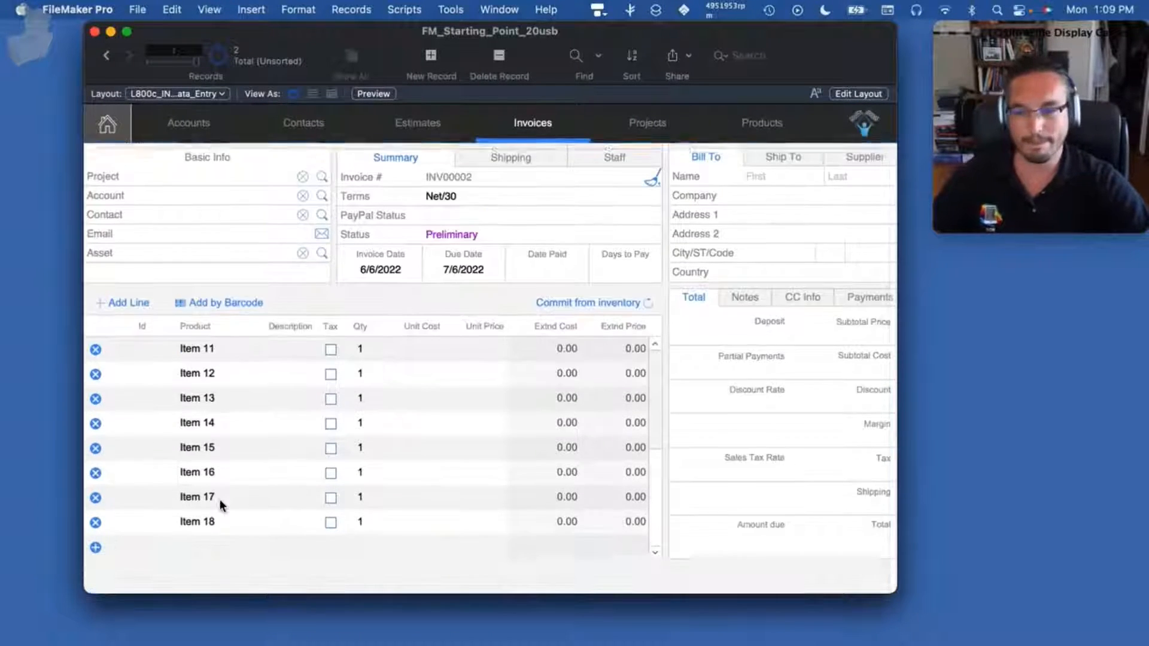
pyautogui.click(210, 583)
pyautogui.write('Ite')
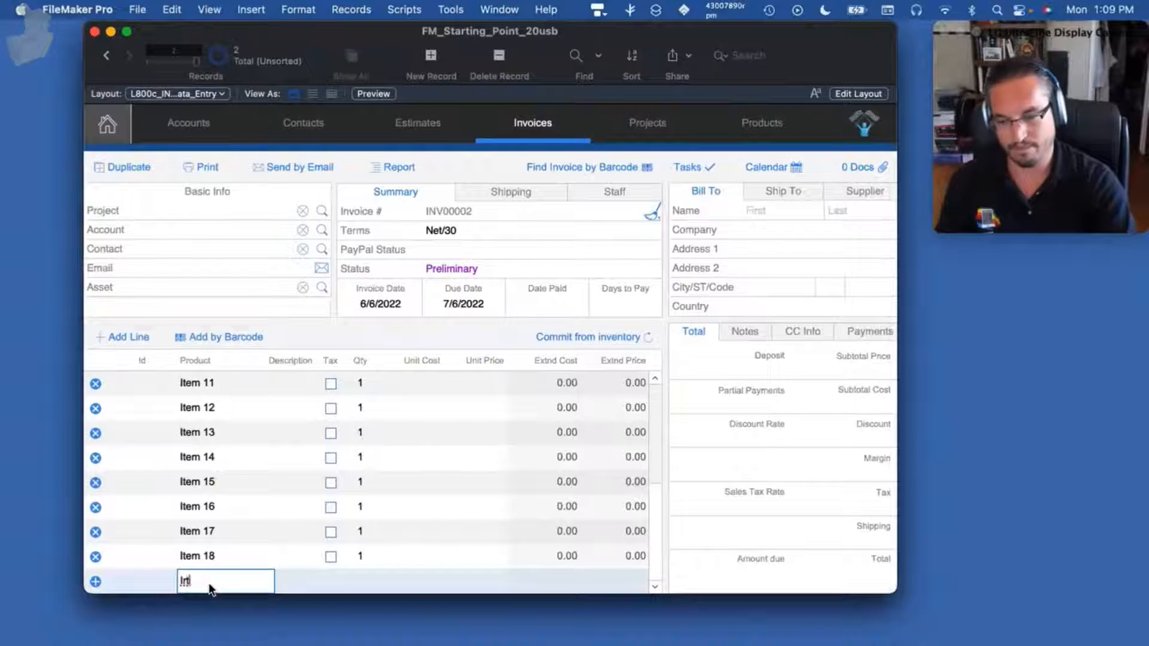
pyautogui.press('BackSpace')
pyautogui.press('BackSpace')
pyautogui.press('BackSpace')
pyautogui.write('Item ')
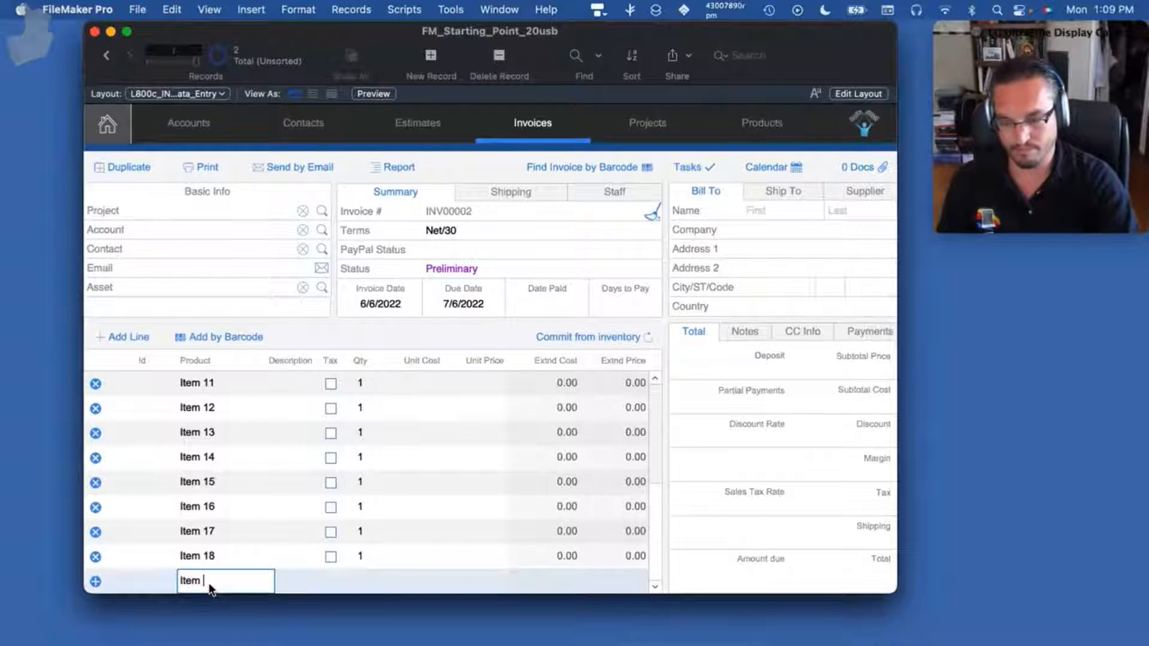
pyautogui.write('20')
pyautogui.press('BackSpace')
pyautogui.press('BackSpace')
pyautogui.write('19')
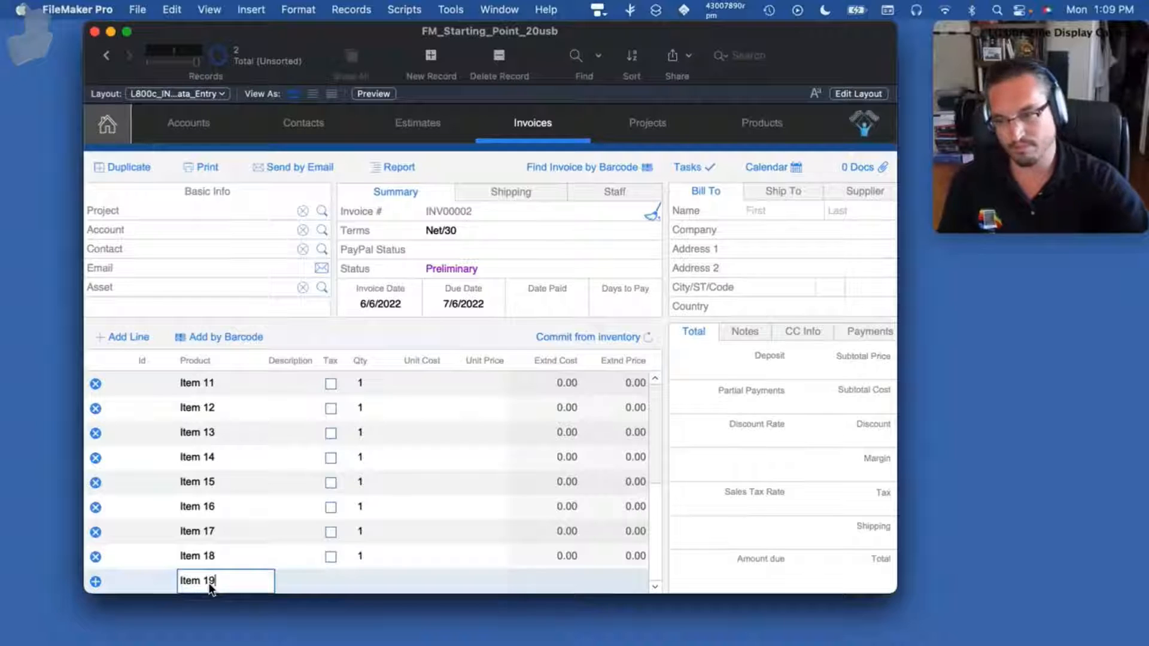
pyautogui.press('Tab')
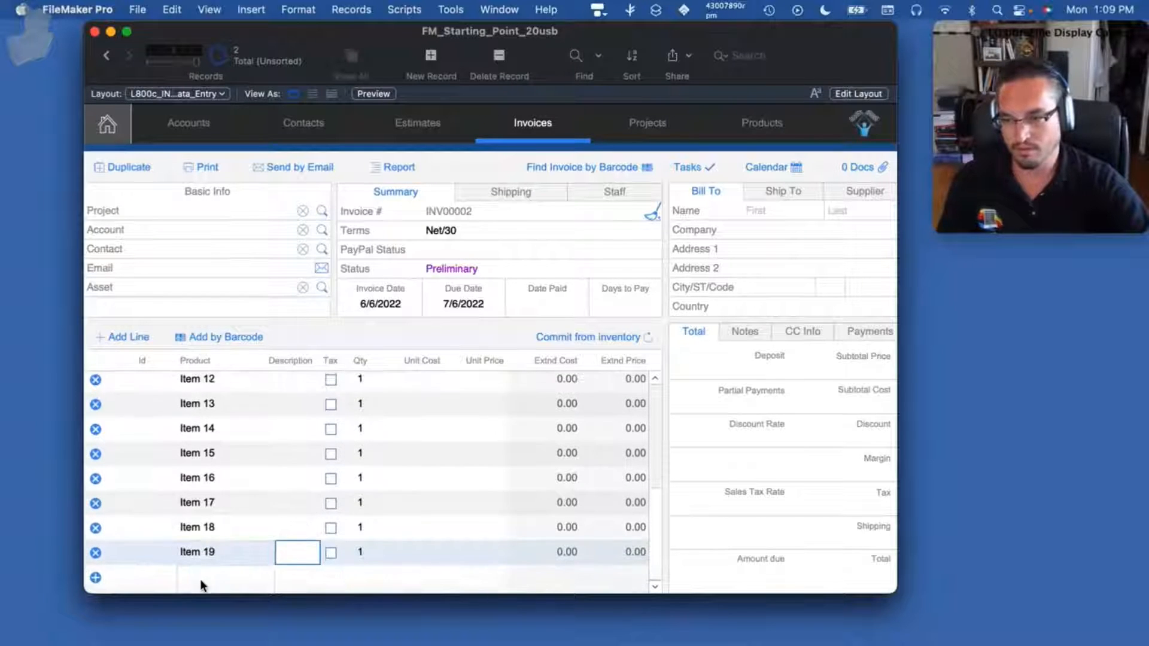
# Add a line for the product Item 20 to the invoice and commit the record
pyautogui.write('Item 20')
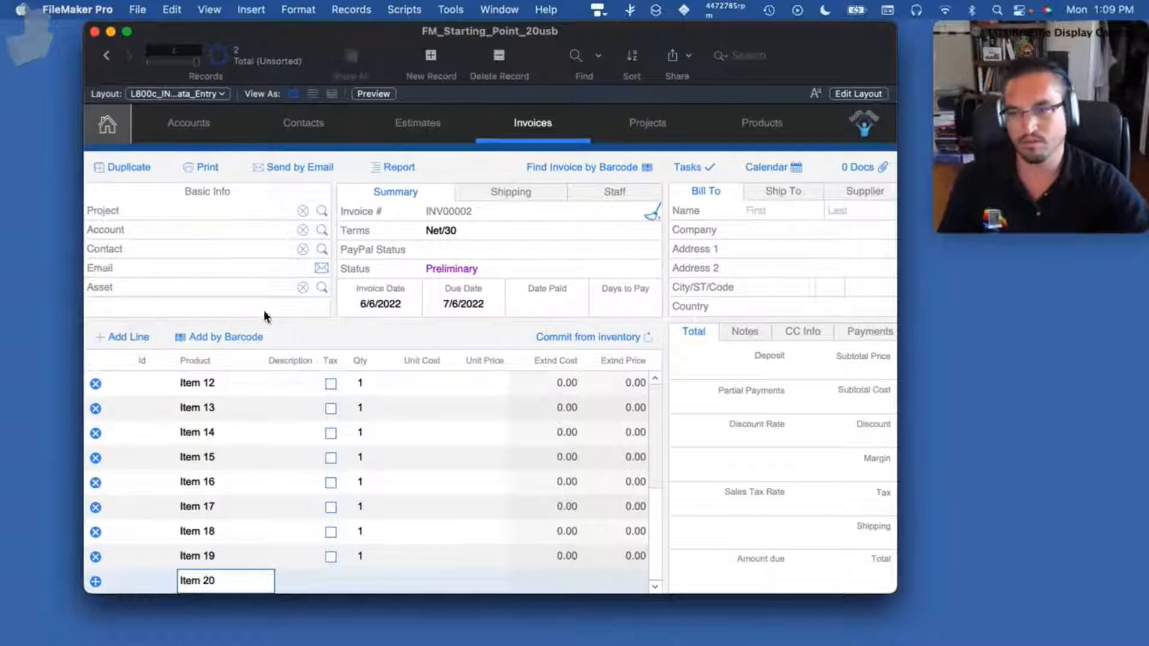
pyautogui.click(296, 309)
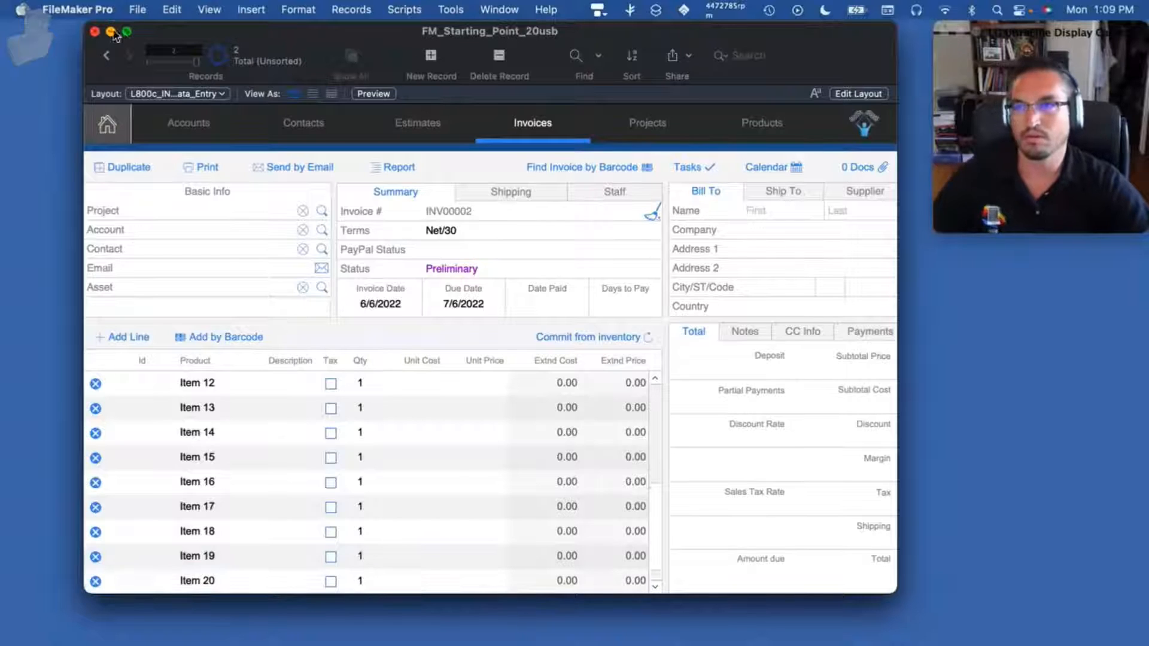
pyautogui.click(101, 55)
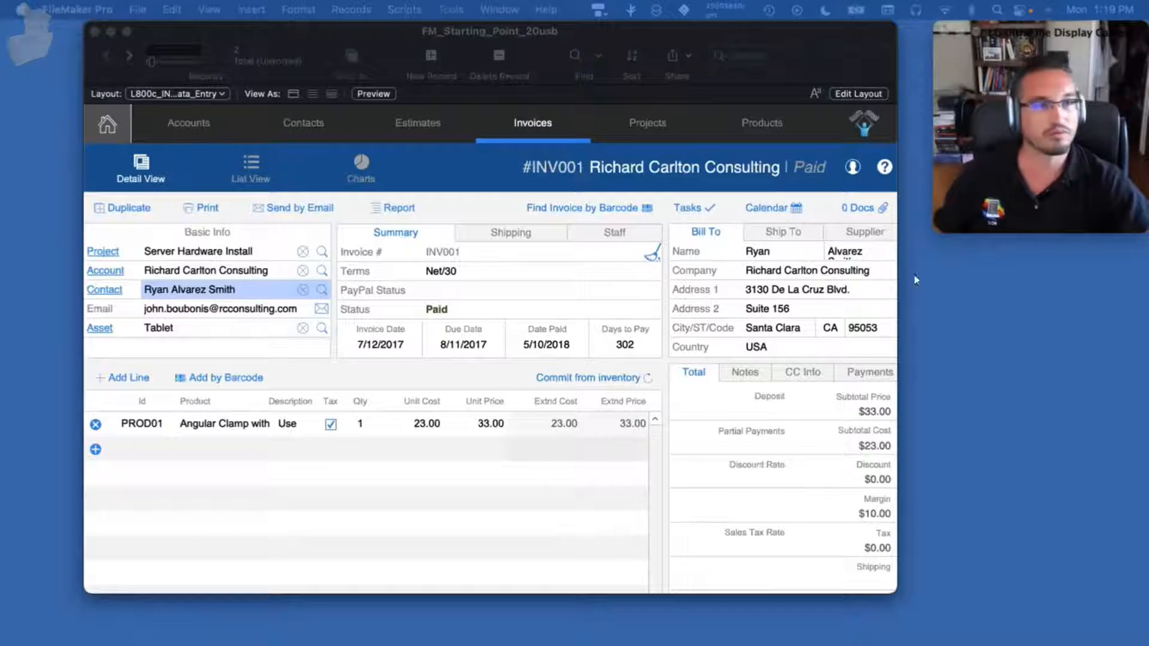
# Create a new database file named Print me
pyautogui.click(702, 34)
pyautogui.click(136, 9)
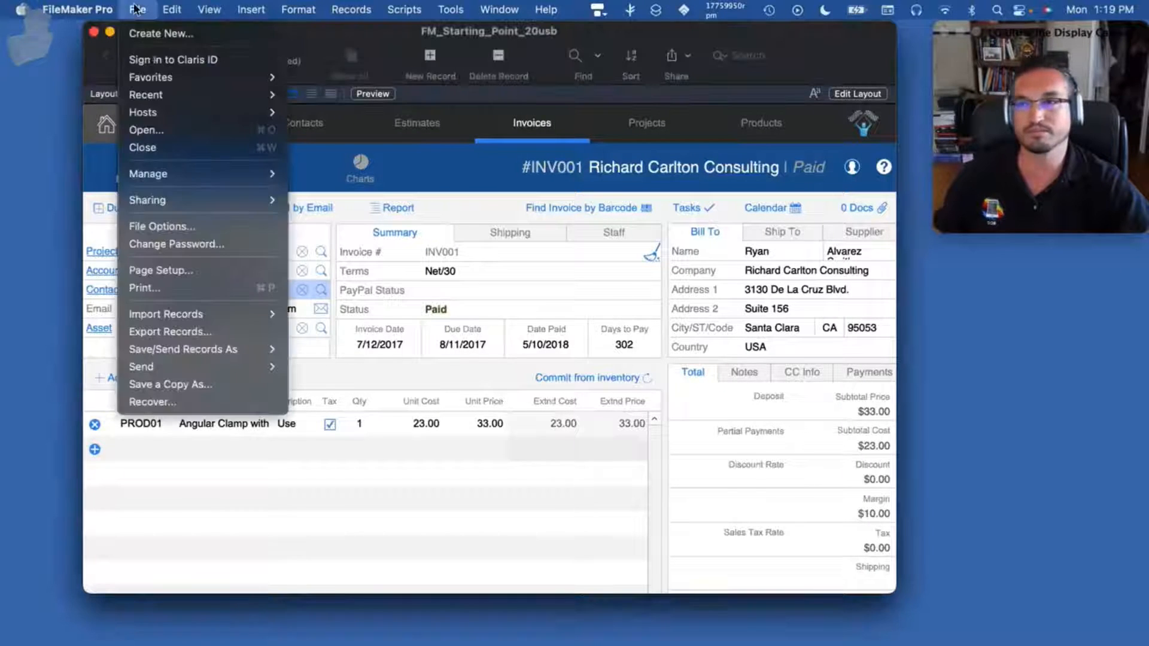
pyautogui.click(165, 35)
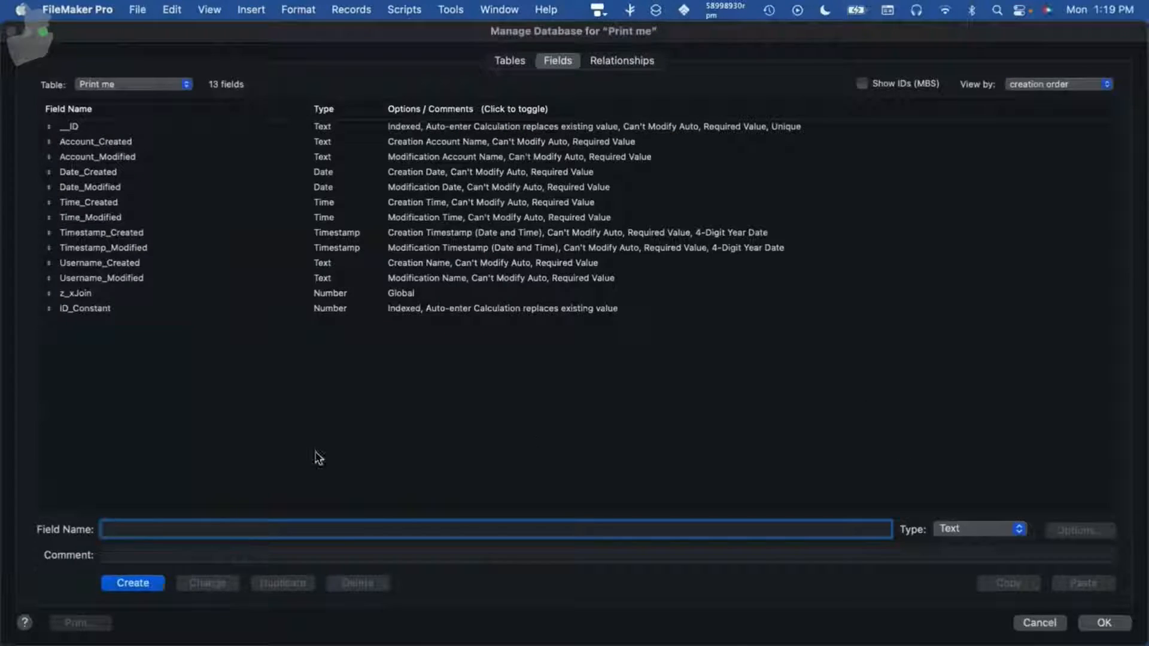
# Define two text fields, Name and Thing, in the Print me table and accept the database changes
pyautogui.write('Name')
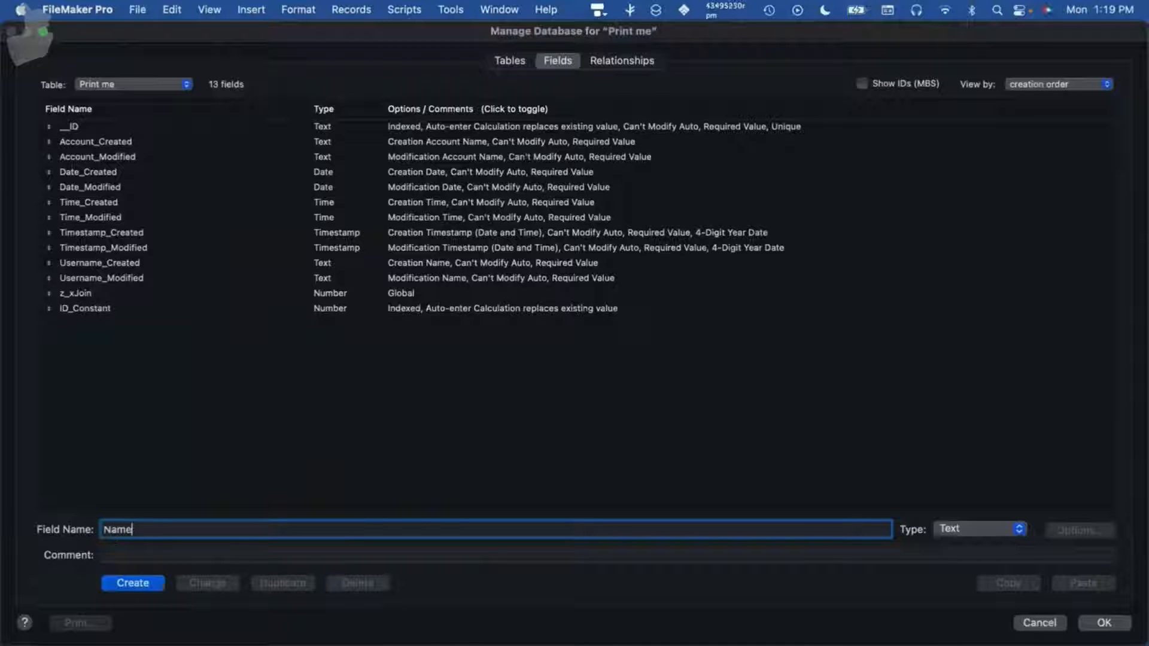
pyautogui.press('Return')
pyautogui.write('Thing')
pyautogui.press('Return')
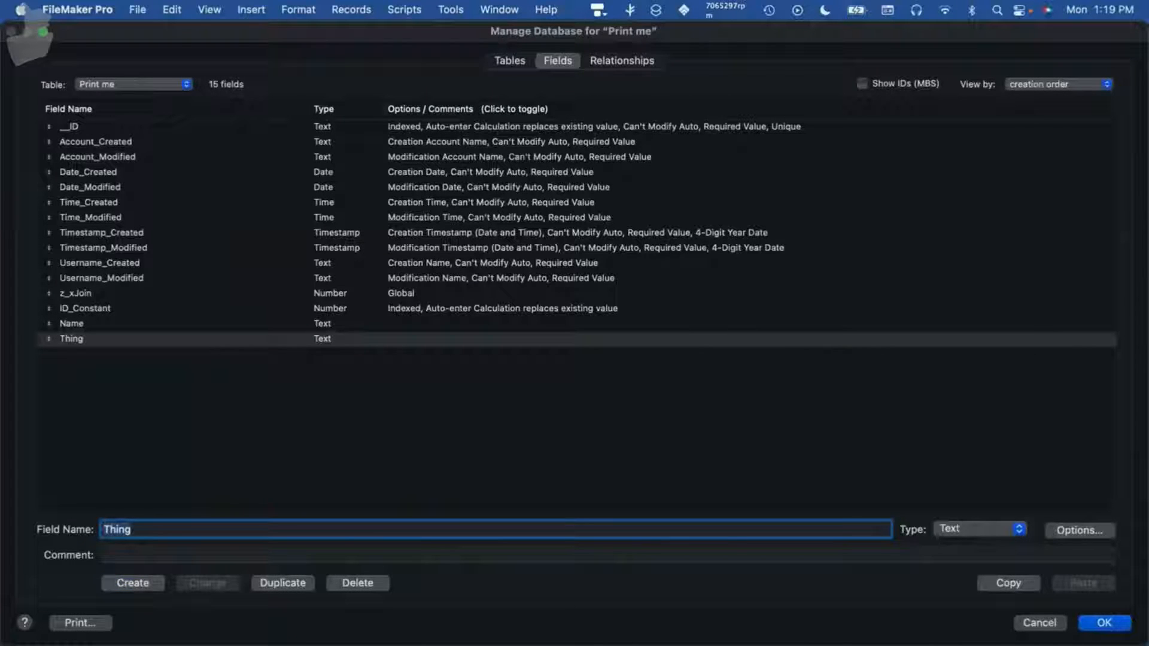
pyautogui.click(1104, 623)
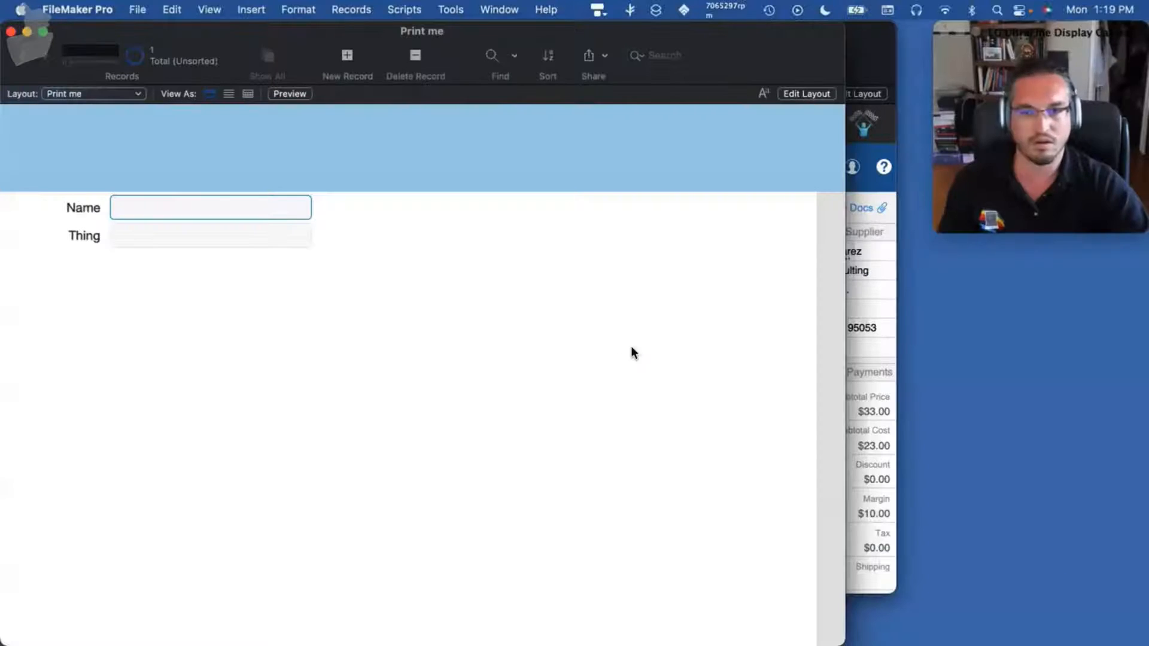
# Examine the print options for the Print me file, including which records can be printed, and leave without printing
pyautogui.moveTo(701, 33); pyautogui.dragTo(803, 33)
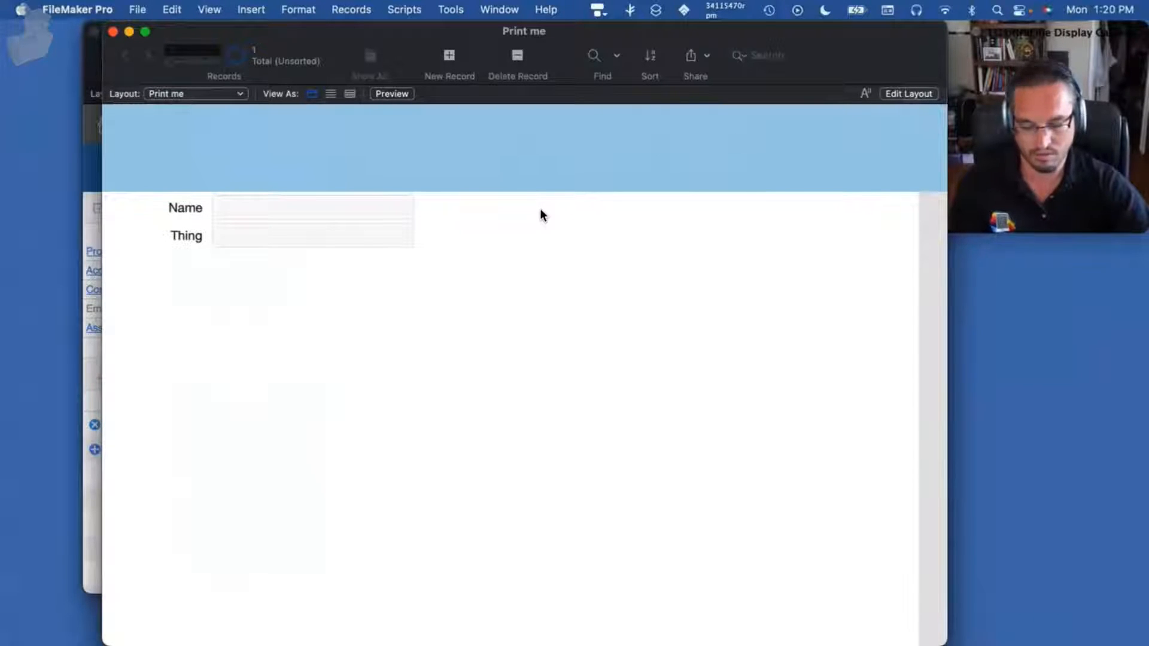
pyautogui.press('super+p')
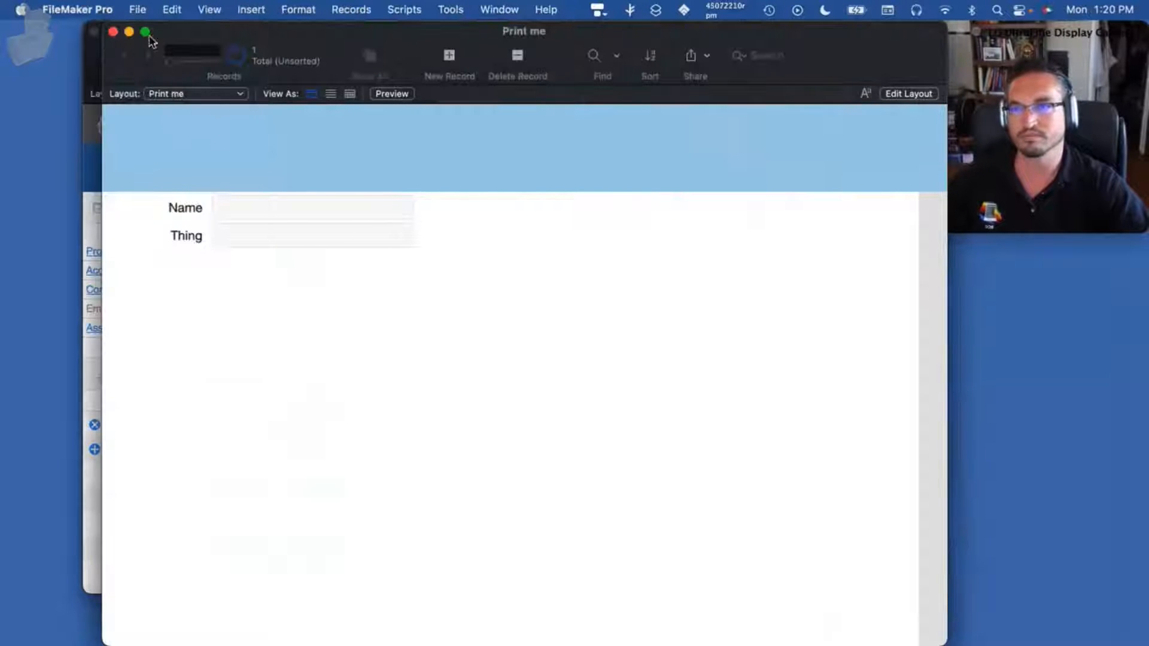
pyautogui.click(170, 9)
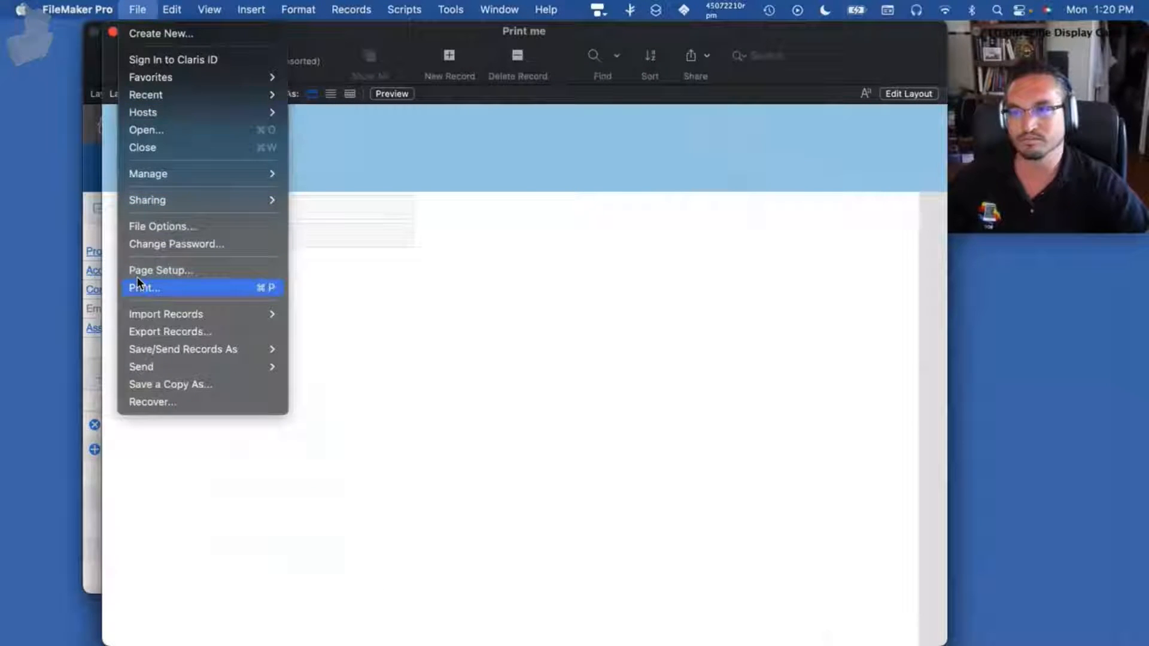
pyautogui.click(139, 285)
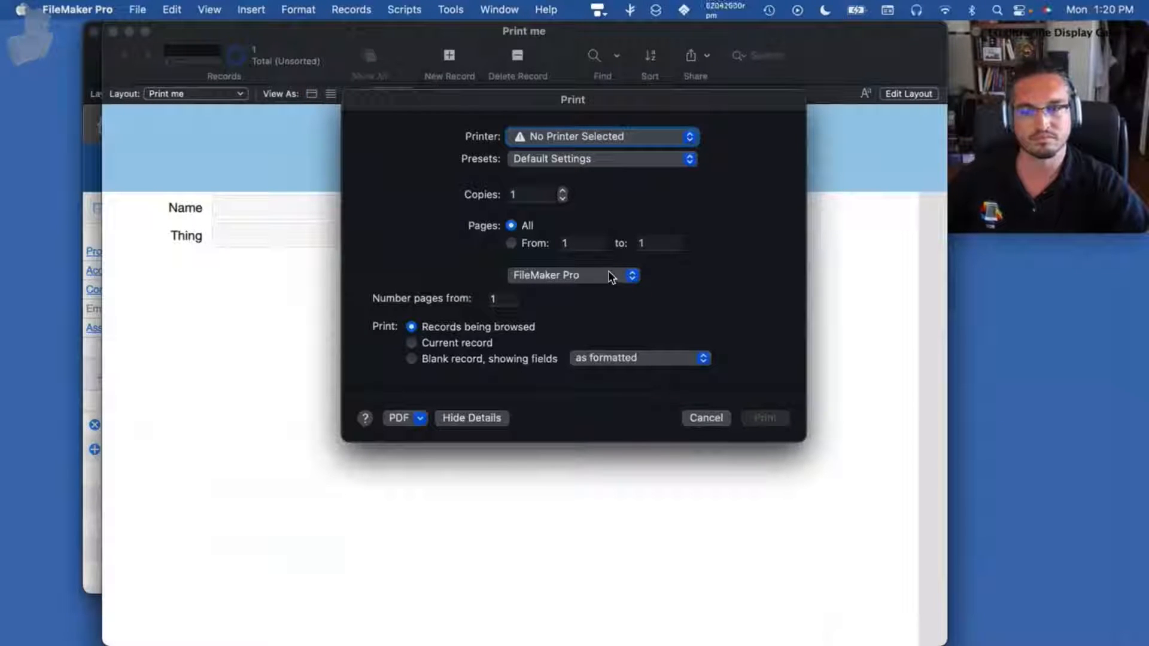
pyautogui.moveTo(610, 102); pyautogui.dragTo(577, 131)
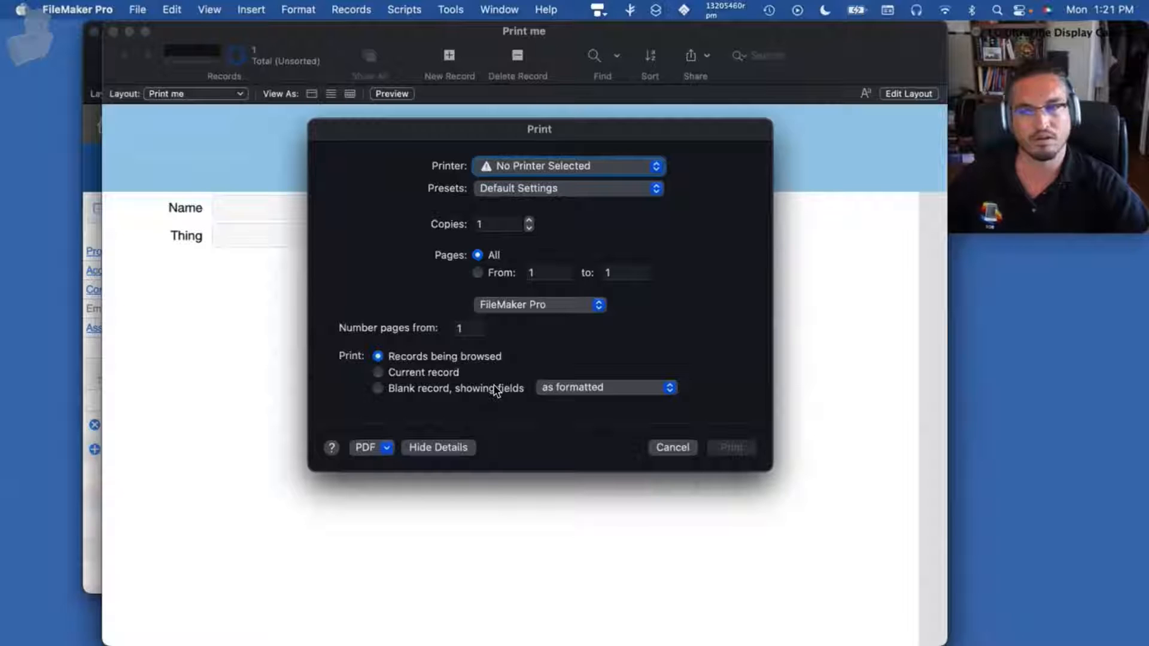
pyautogui.click(673, 447)
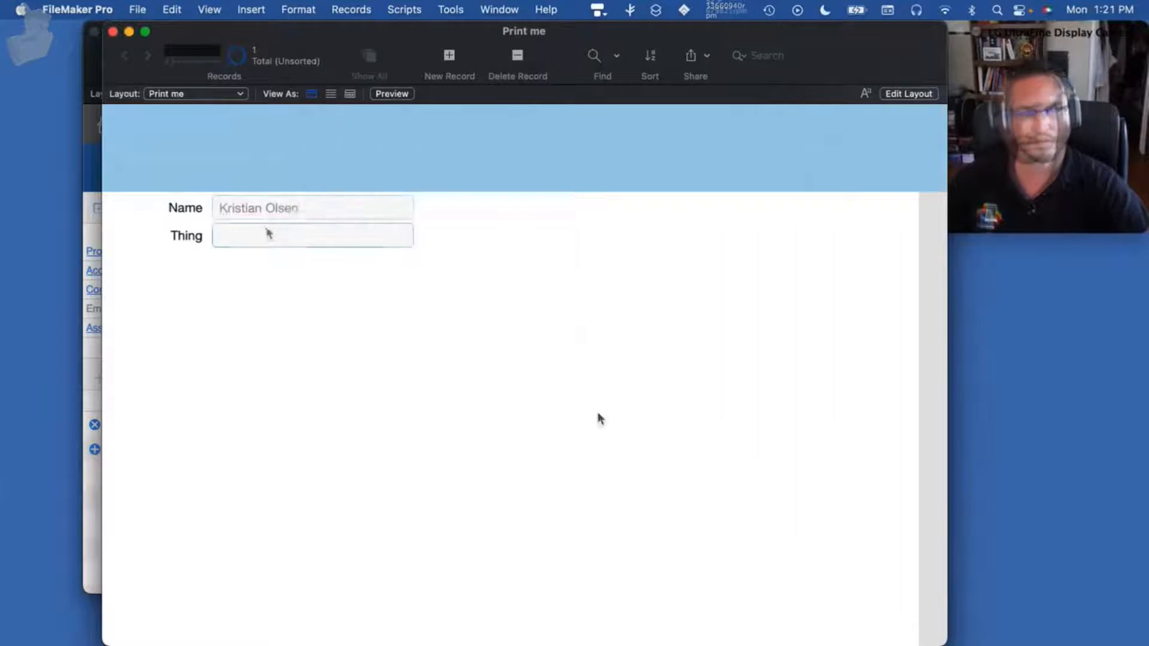
# Enter Engineer in the record's Thing field and commit the record
pyautogui.click(267, 233)
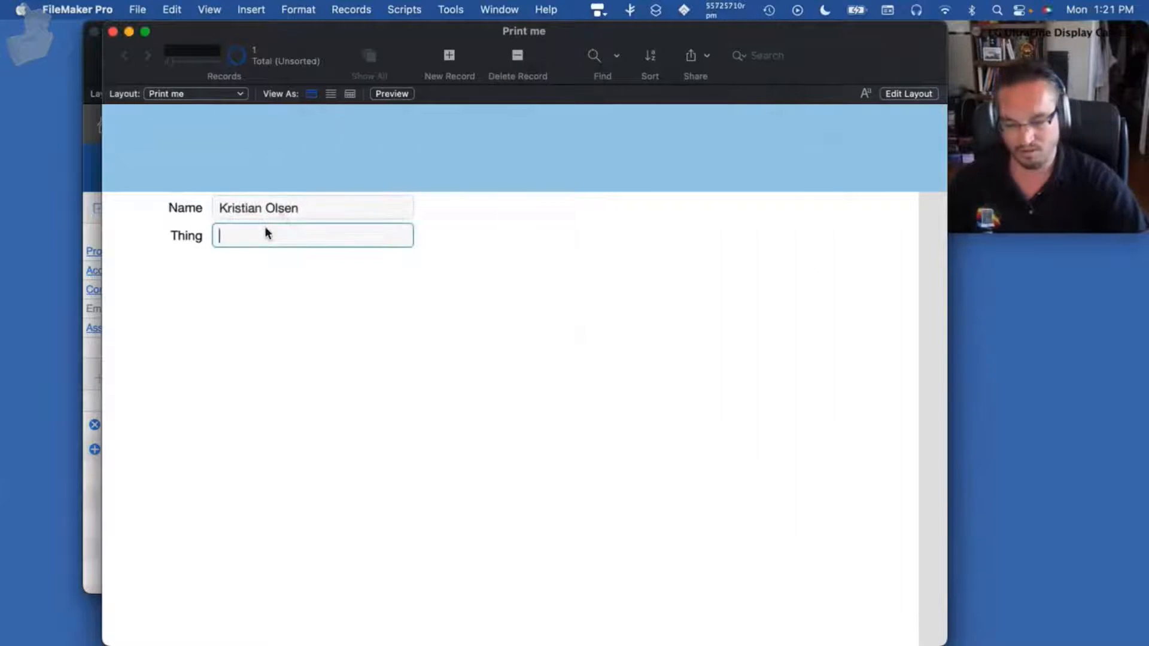
pyautogui.write('Engiiner')
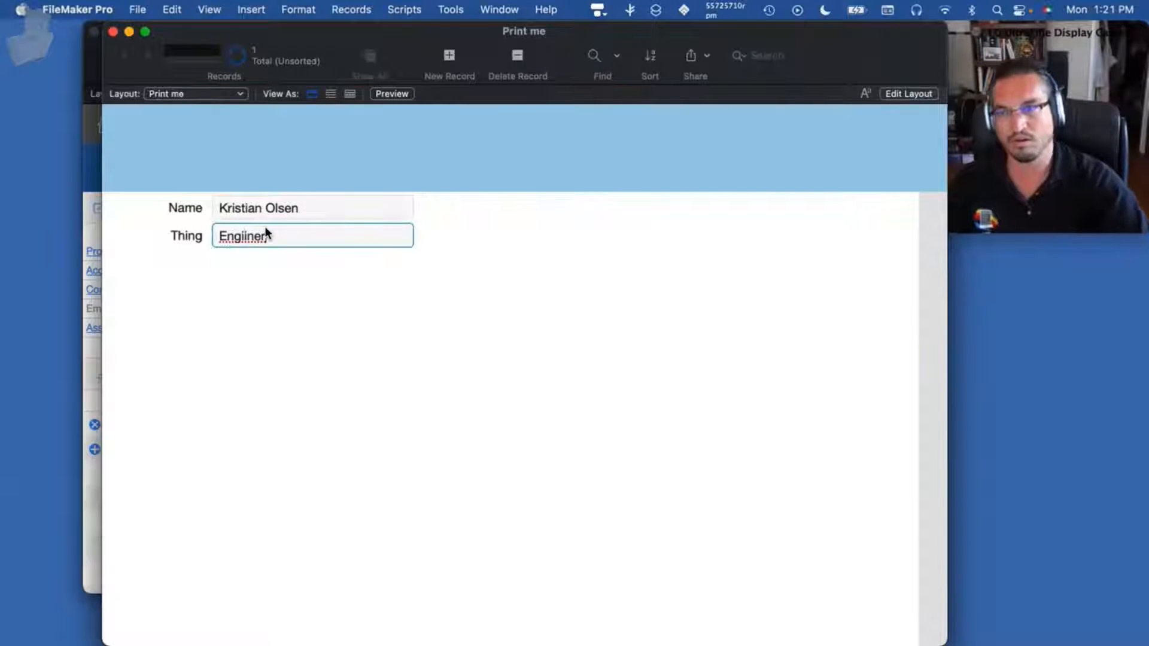
pyautogui.write('iimn')
pyautogui.press('BackSpace')
pyautogui.press('BackSpace')
pyautogui.press('BackSpace')
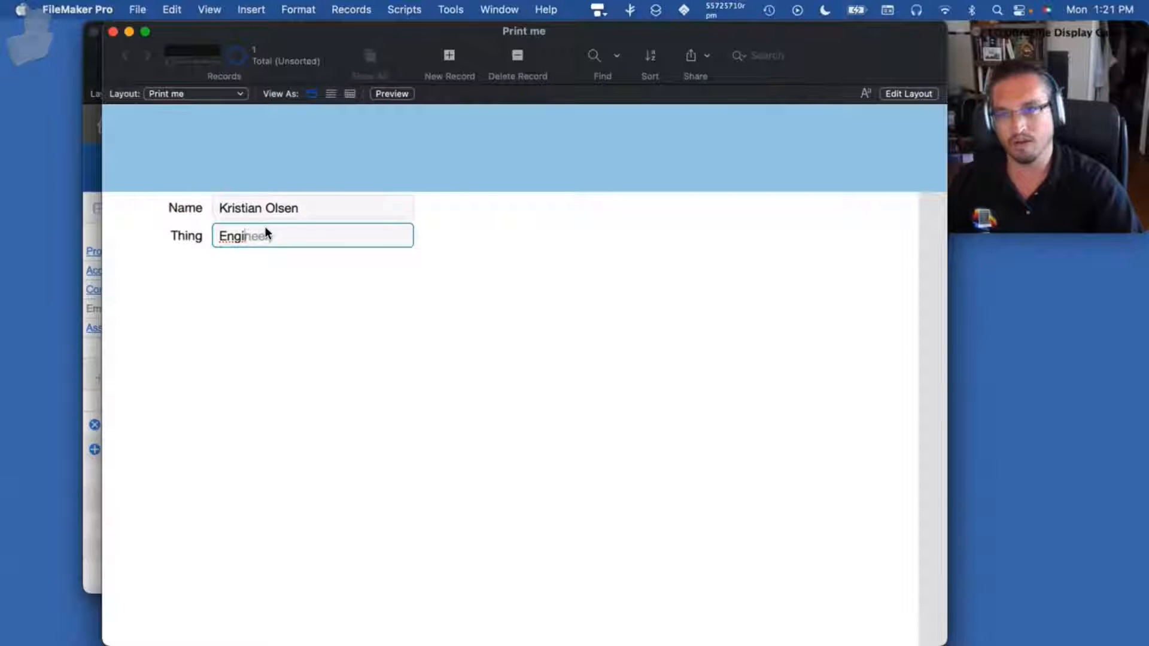
pyautogui.write('neer')
pyautogui.click(325, 311)
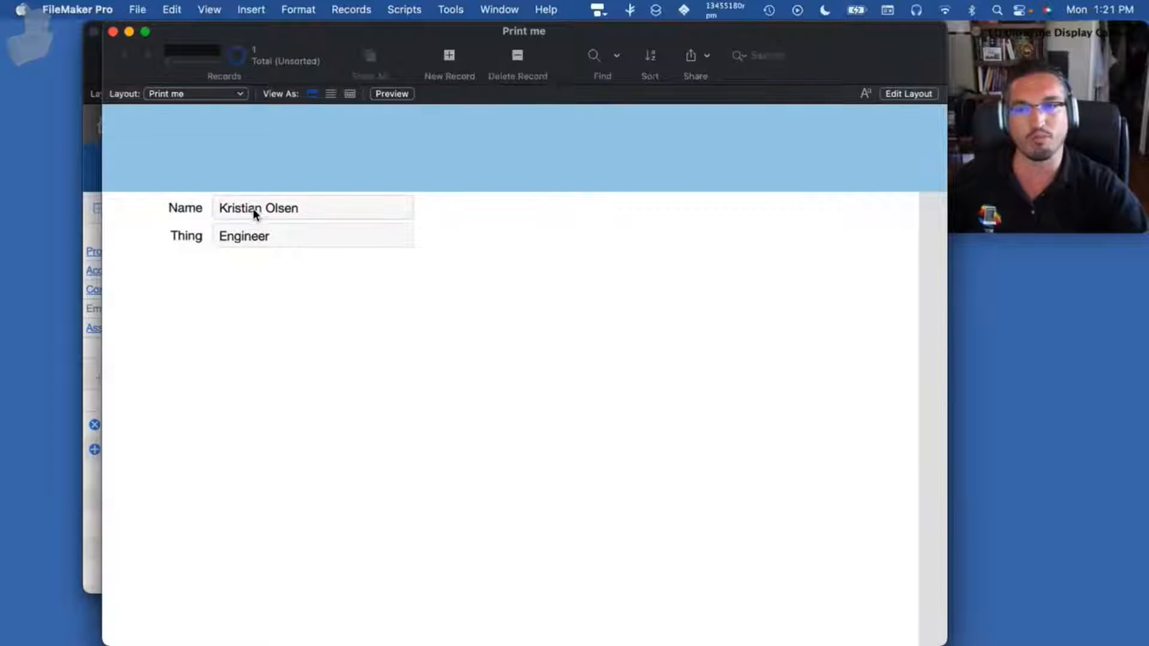
pyautogui.click(301, 207)
pyautogui.click(269, 234)
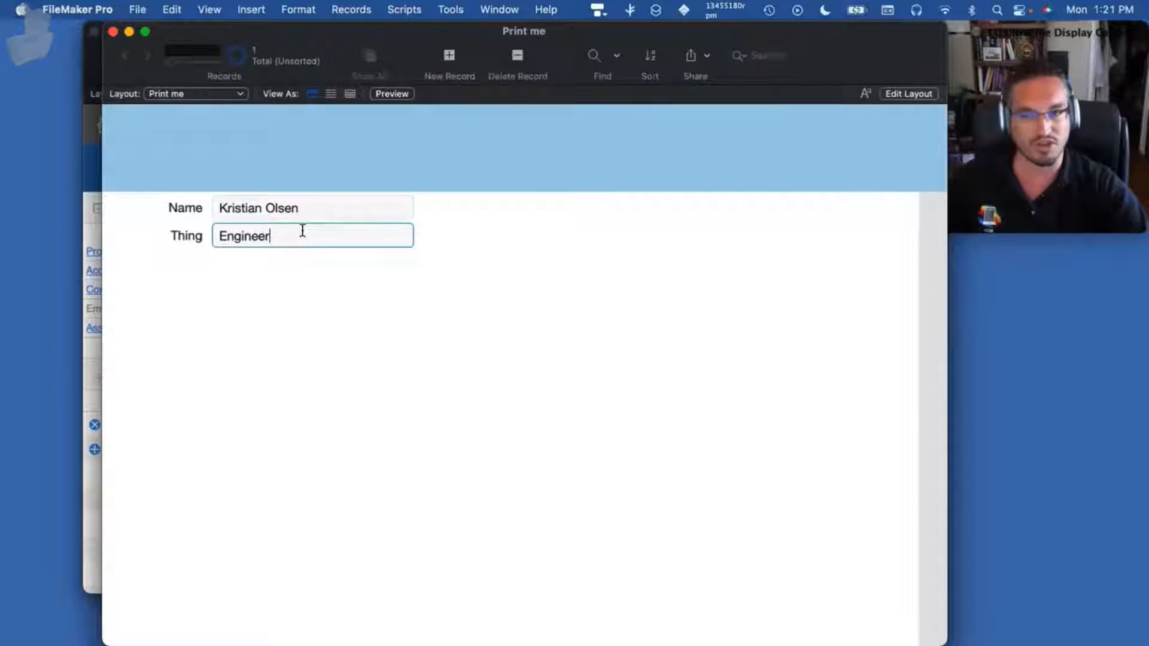
pyautogui.click(381, 301)
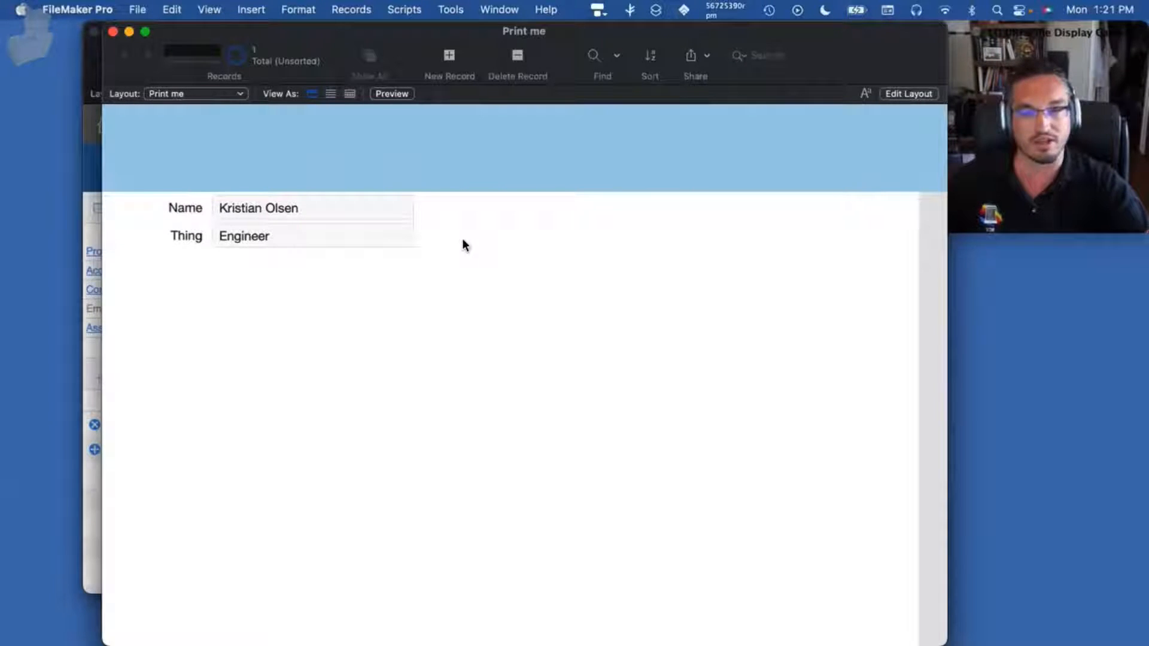
# Edit the Print me layout and narrow its overall width to about 697 pt
pyautogui.click(908, 94)
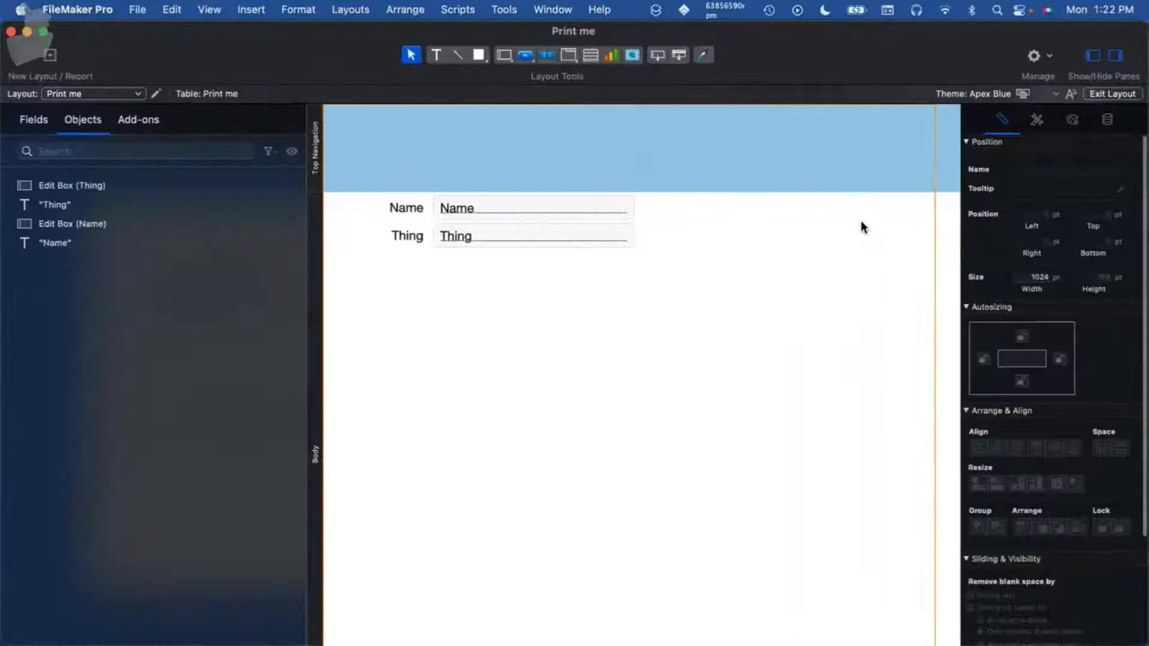
pyautogui.hscroll(10, 862, 227)
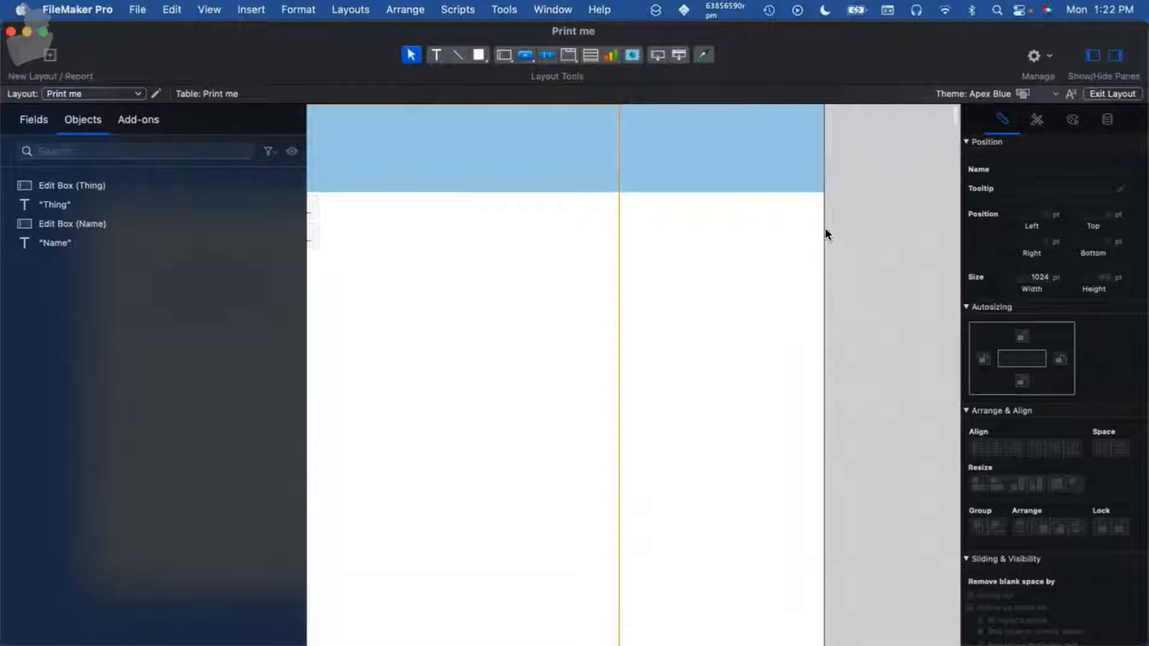
pyautogui.moveTo(825, 230); pyautogui.dragTo(560, 244)
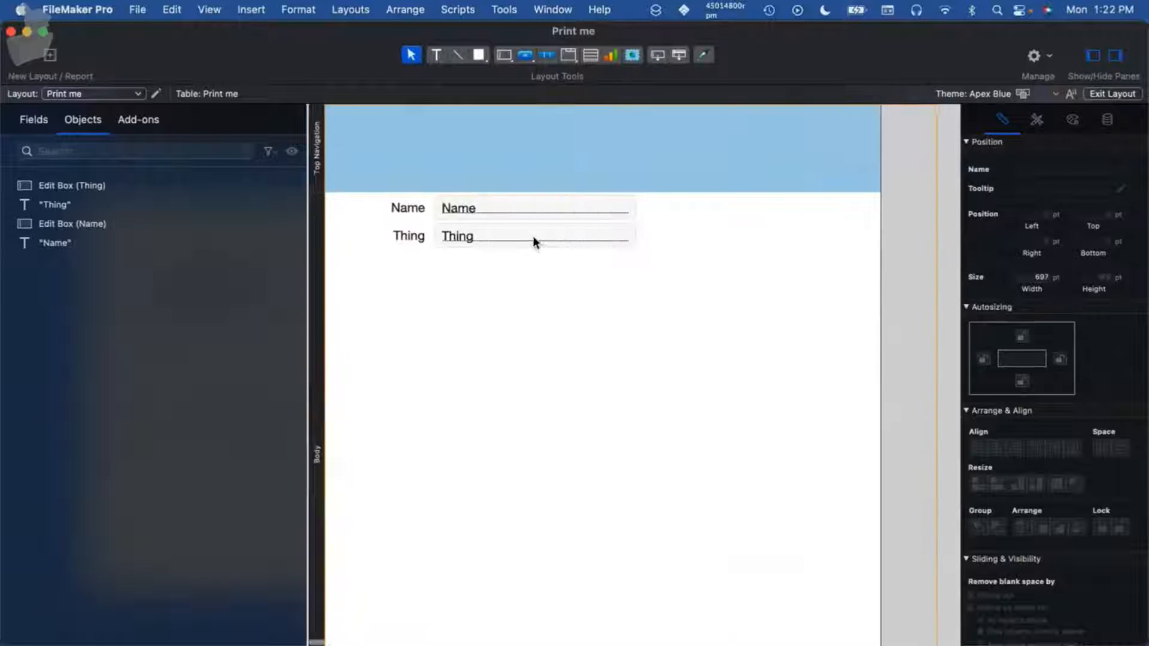
# Delete the Top Navigation part from the Print me layout and adjust the body's height so it ends well below the fields
pyautogui.scroll(-5, 538, 233)
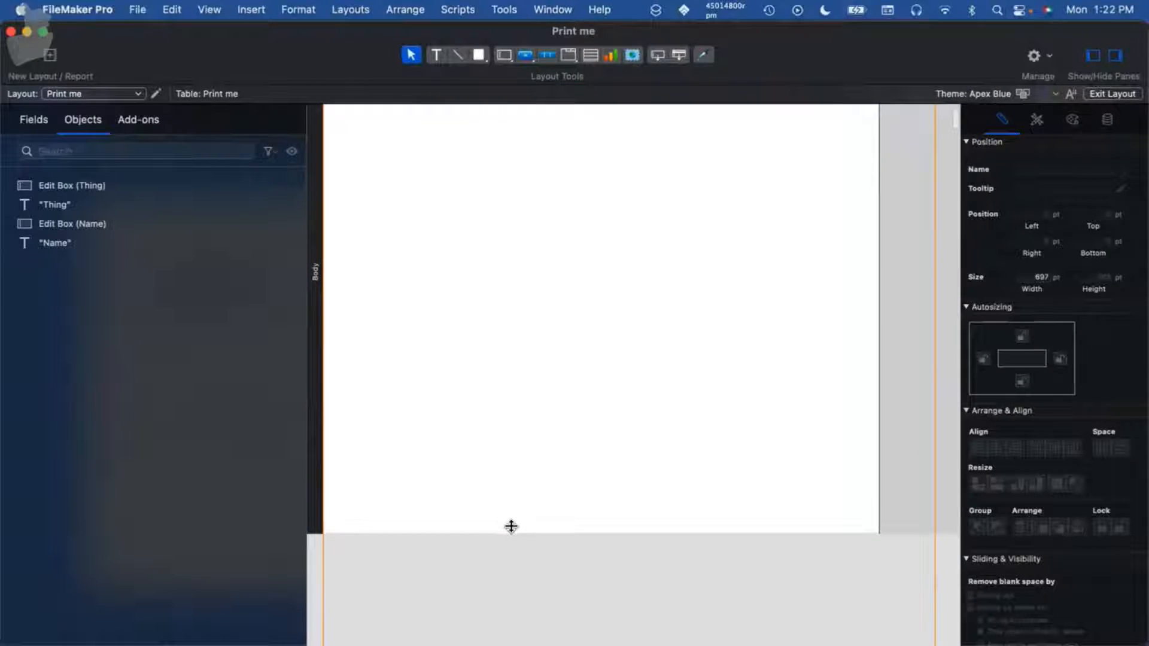
pyautogui.moveTo(511, 526); pyautogui.dragTo(526, 198)
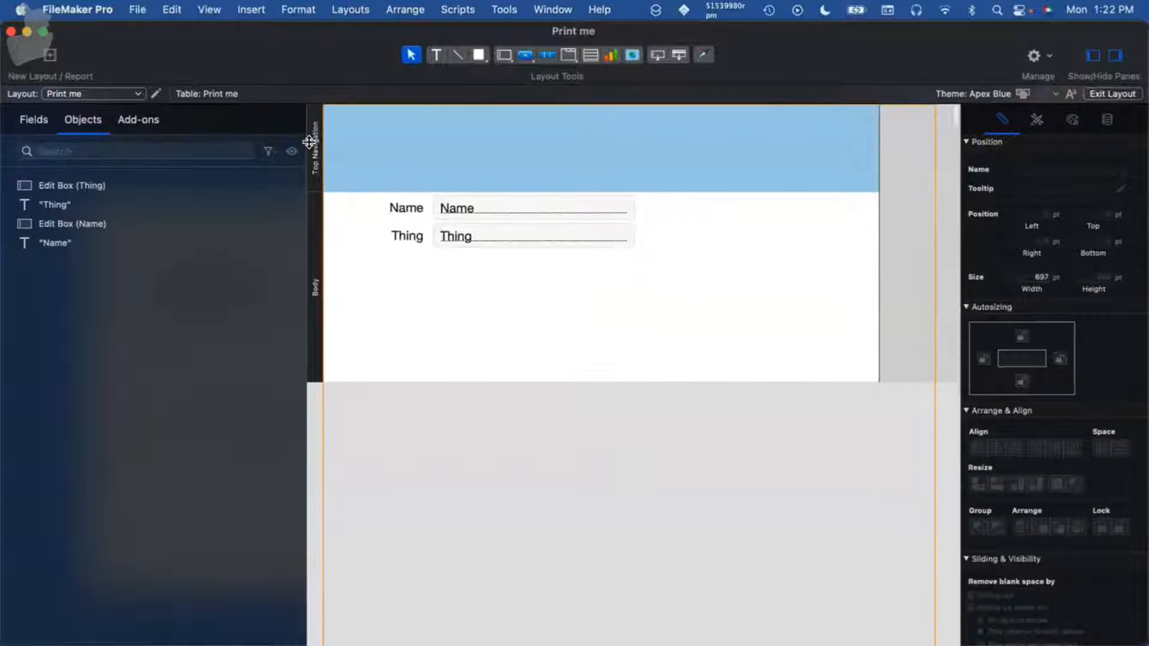
pyautogui.click(309, 142)
pyautogui.press('Delete')
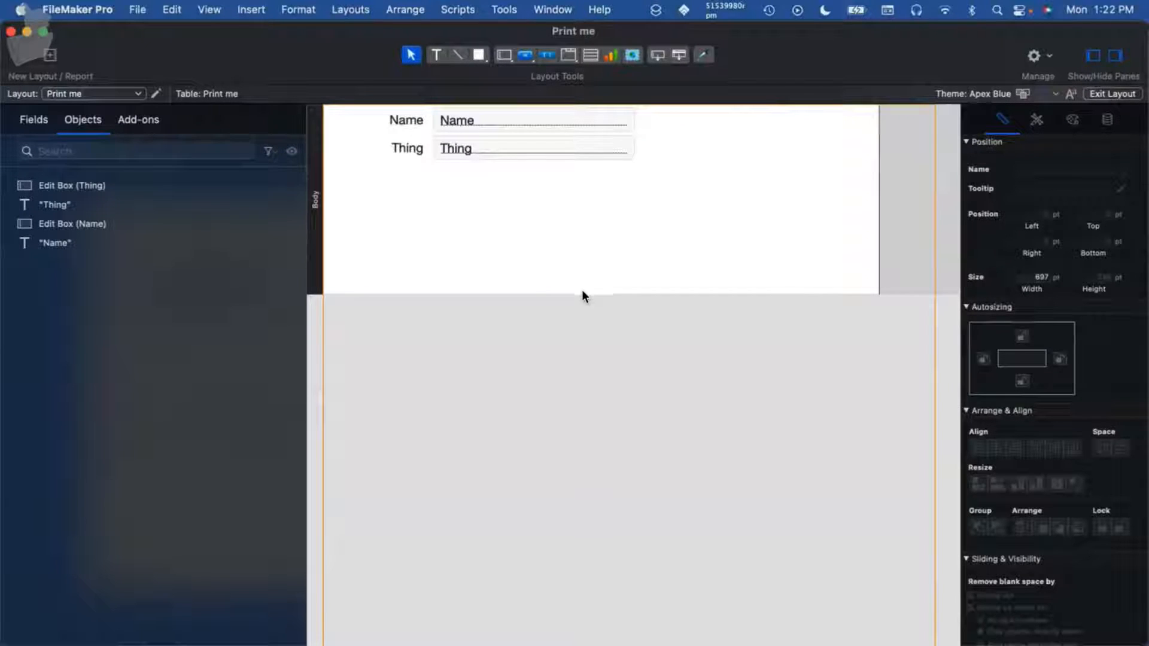
pyautogui.moveTo(584, 295); pyautogui.dragTo(586, 384)
pyautogui.scroll(-1, 766, 261)
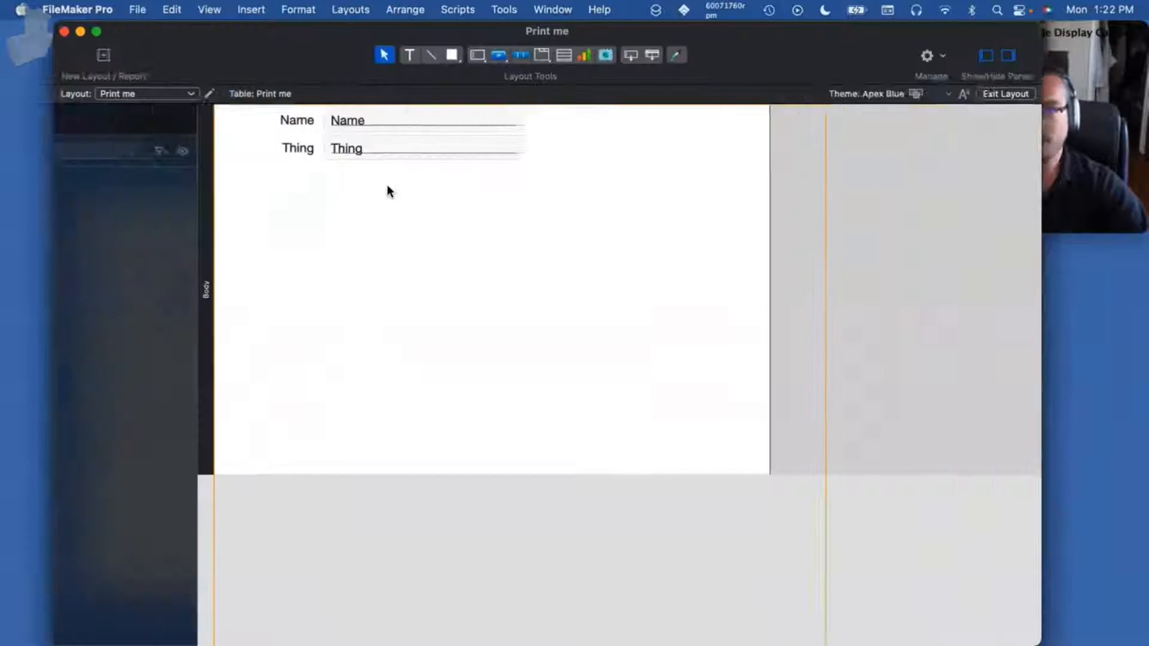
# Move the Name and Thing fields and their labels down together, leaving a margin beneath the body's top edge
pyautogui.moveTo(544, 165); pyautogui.dragTo(367, 105)
pyautogui.press('Down')
pyautogui.press('Down')
pyautogui.press('Down')
pyautogui.press('Down')
pyautogui.press('Down')
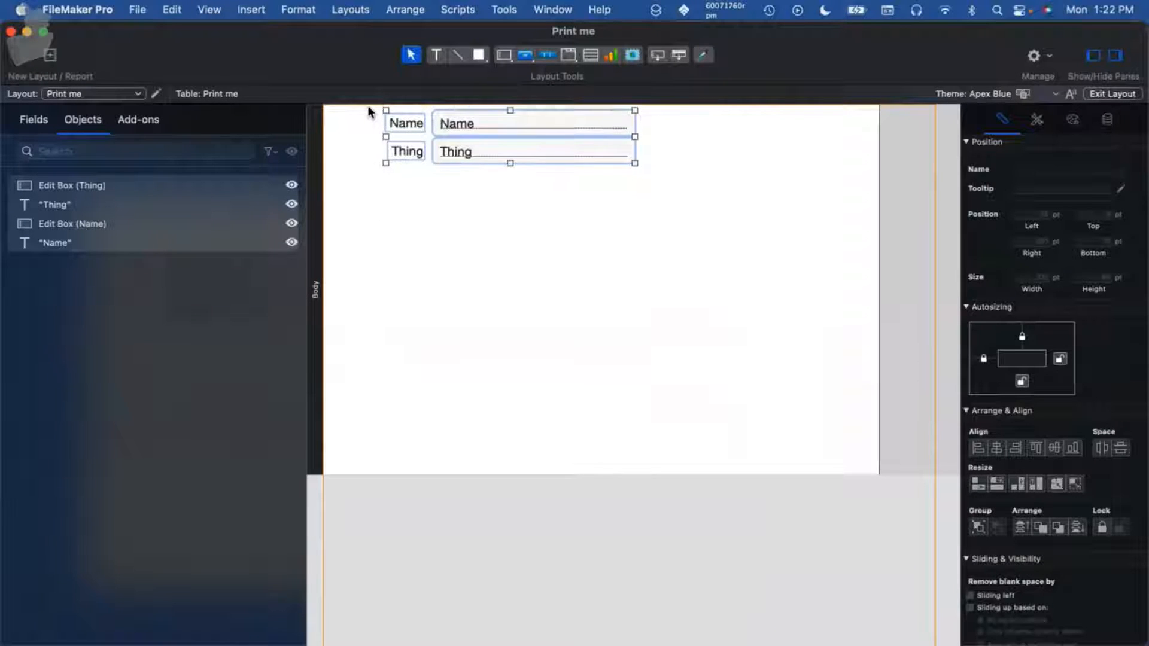
pyautogui.press('Down')
pyautogui.press('Down')
pyautogui.press('Down')
pyautogui.press('Down')
pyautogui.press('Down')
pyautogui.press('Down')
pyautogui.press('Down')
pyautogui.press('Down')
pyautogui.press('Down')
pyautogui.press('Down')
pyautogui.press('Down')
pyautogui.press('Down')
pyautogui.press('Down')
pyautogui.press('Down')
pyautogui.press('Down')
pyautogui.press('Down')
pyautogui.press('Down')
pyautogui.press('Down')
pyautogui.press('Down')
pyautogui.press('Down')
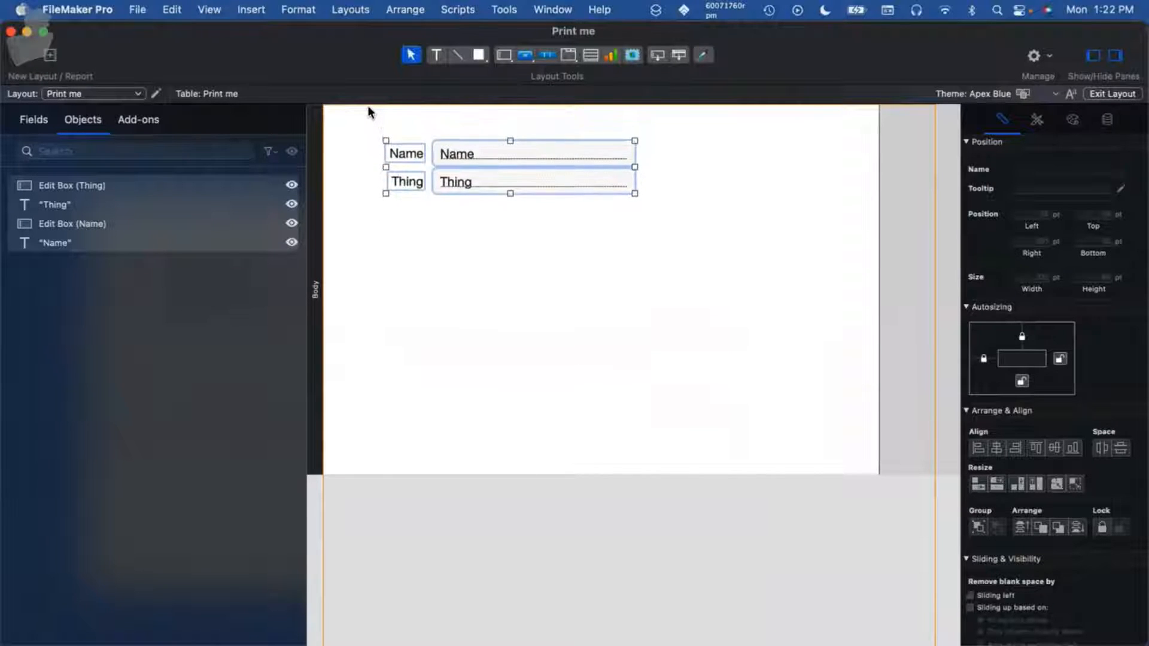
# Return to Browse mode and open the print output for the records being browsed as a PDF in Preview
pyautogui.press('super+b')
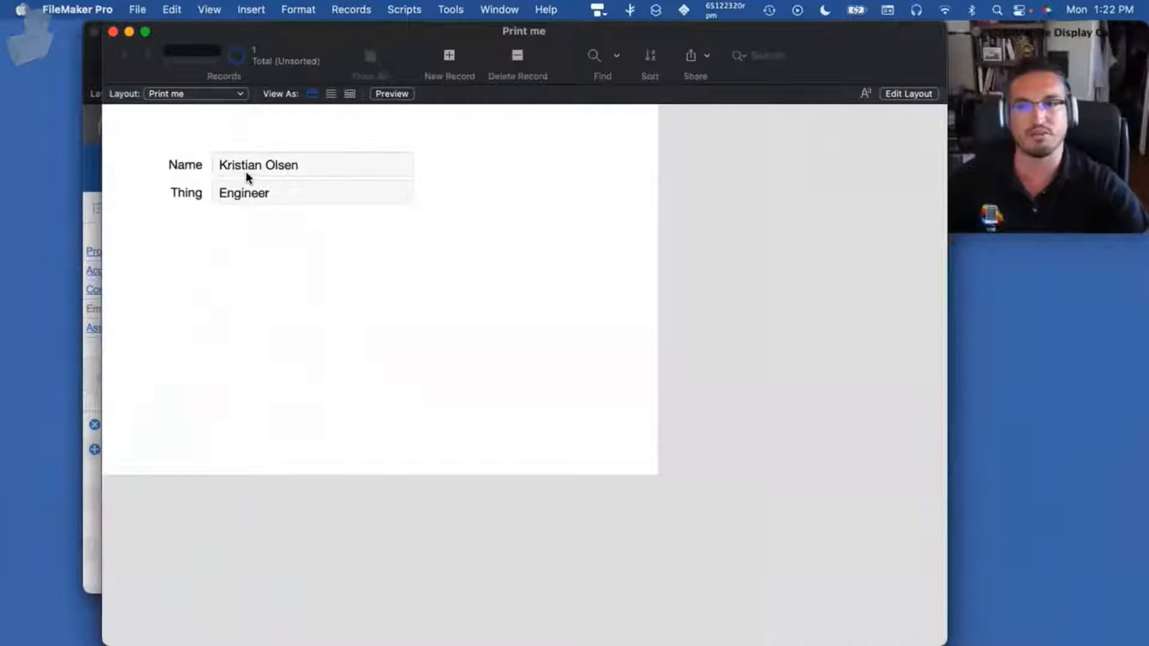
pyautogui.click(251, 170)
pyautogui.click(259, 193)
pyautogui.click(539, 219)
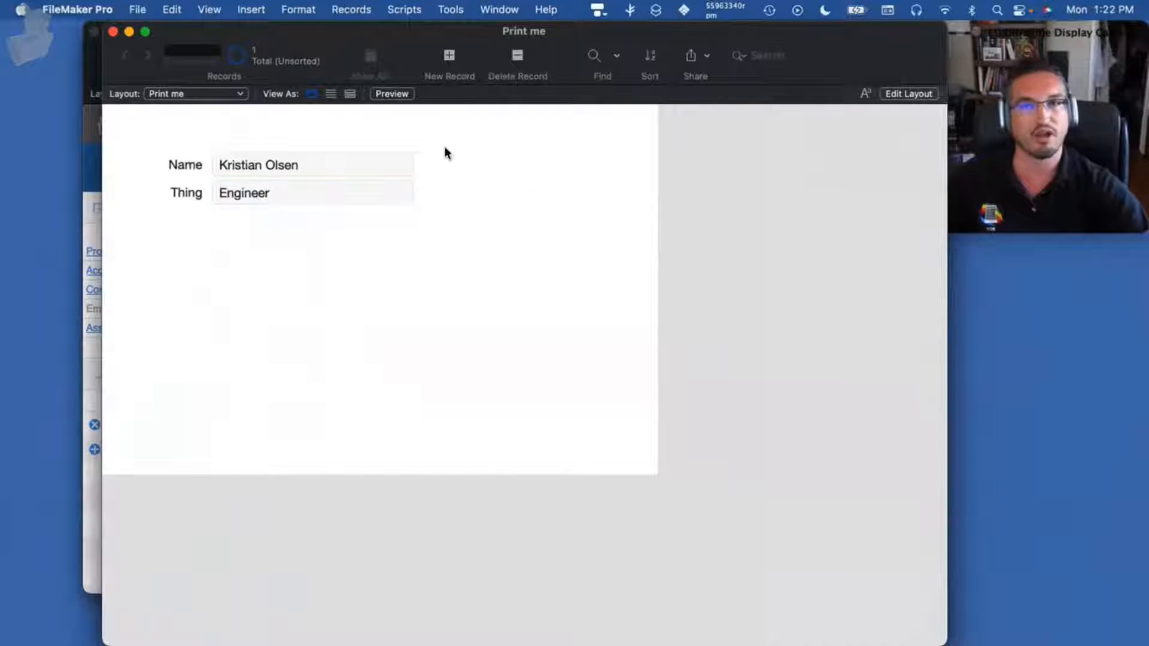
pyautogui.click(138, 9)
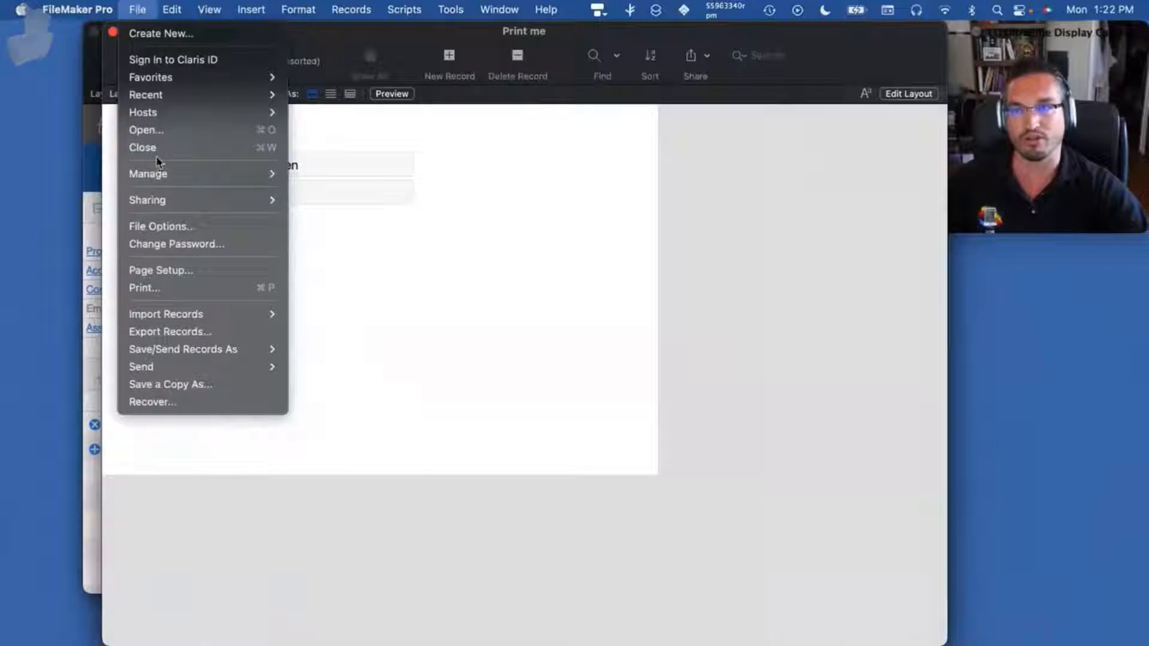
pyautogui.click(146, 288)
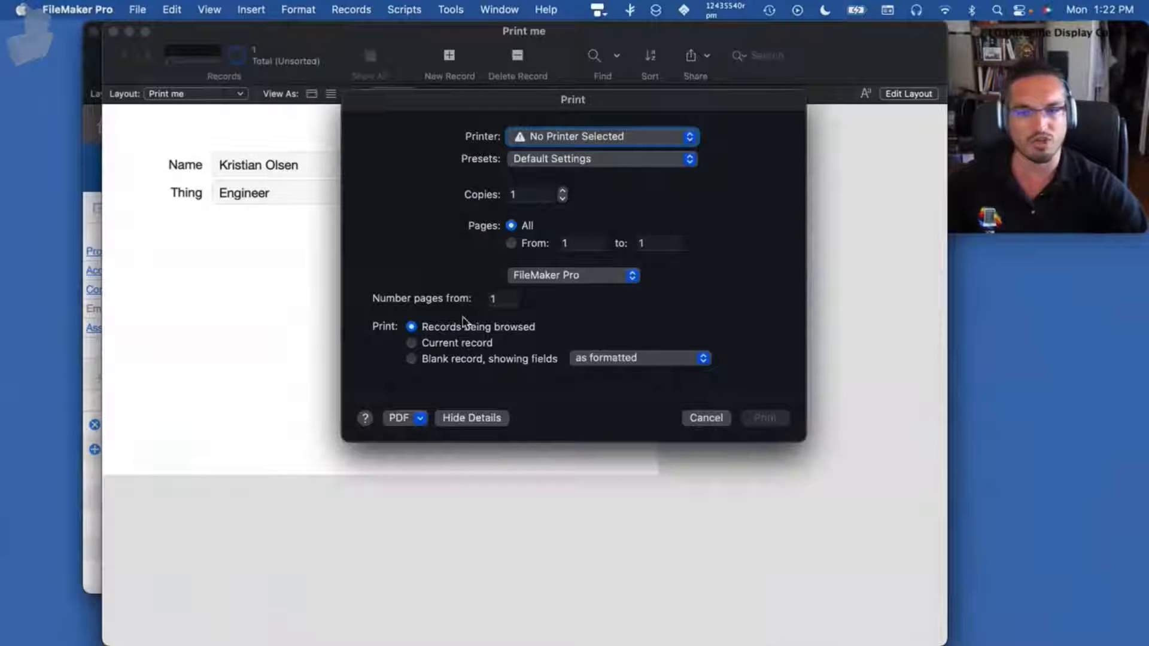
pyautogui.click(417, 422)
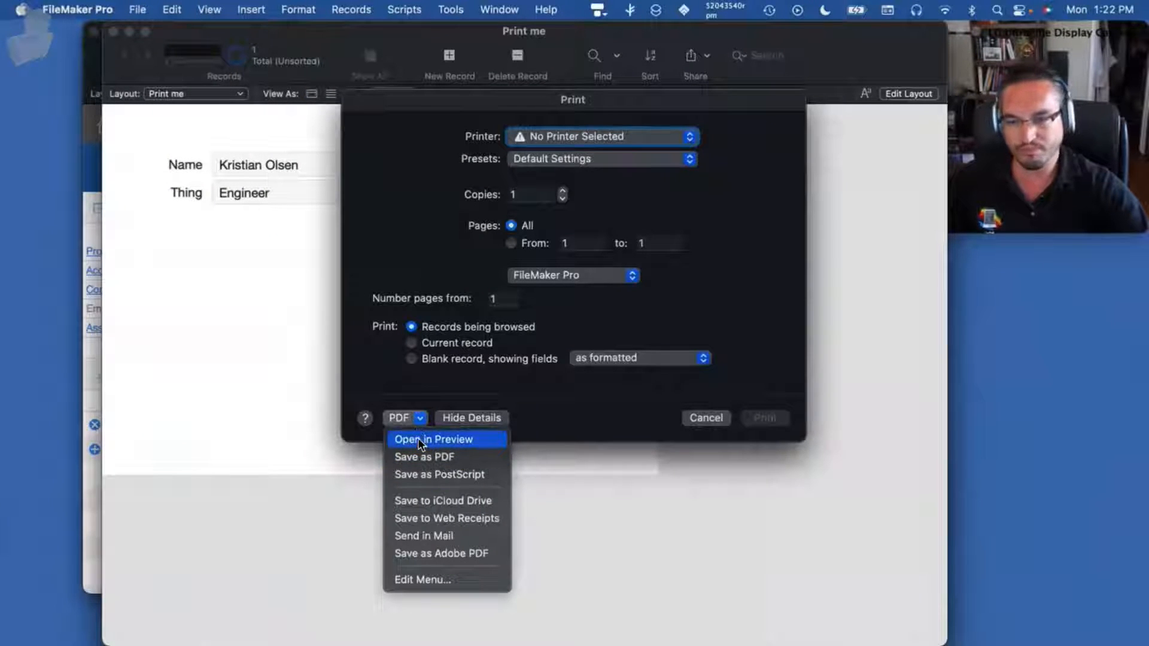
pyautogui.click(422, 445)
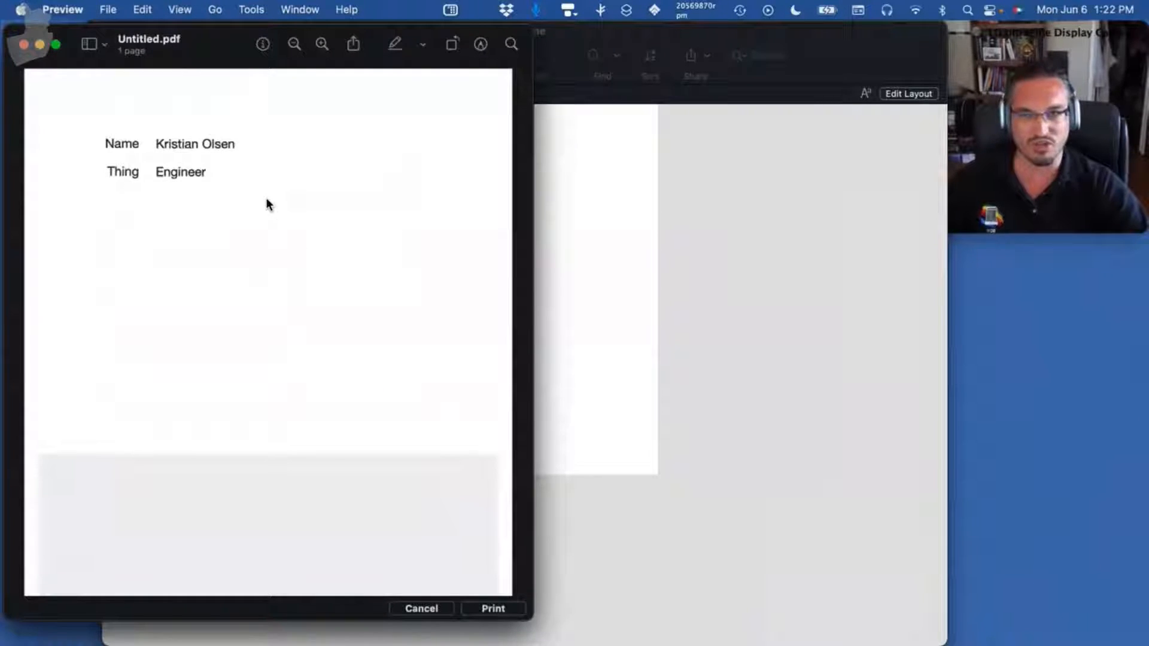
# Switch back to FileMaker, edit the layout and move the Name and Thing fields with their labels closer to the page's left edge
pyautogui.click(712, 257)
pyautogui.click(898, 93)
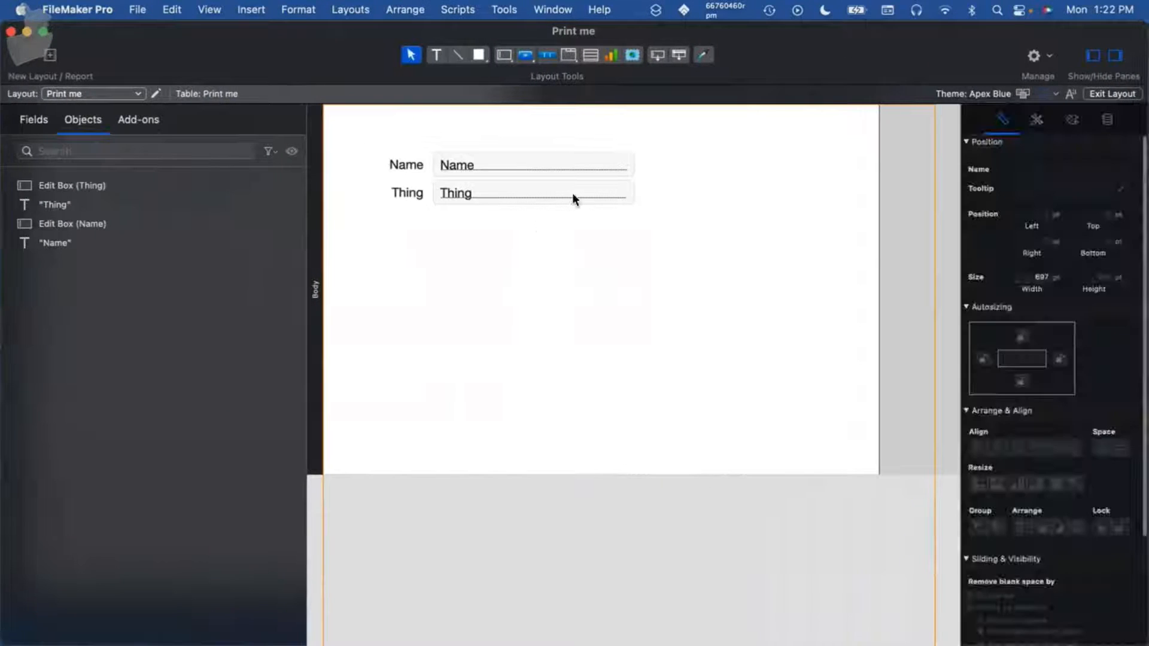
pyautogui.moveTo(659, 254); pyautogui.dragTo(398, 133)
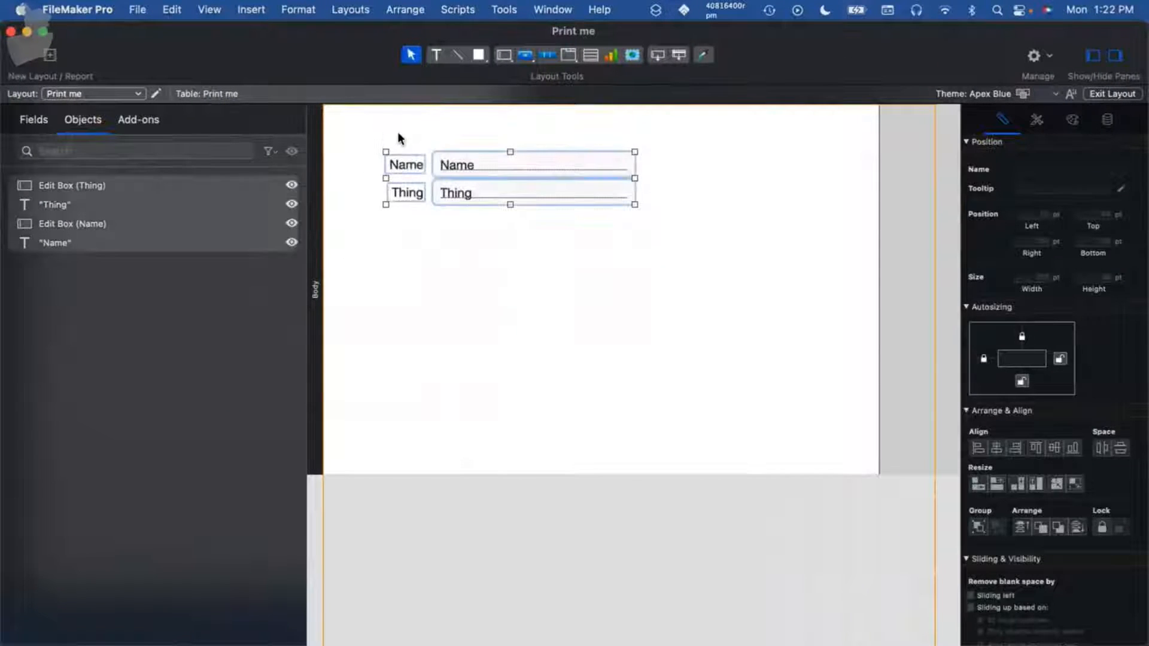
pyautogui.press('Left')
pyautogui.press('Left')
pyautogui.press('Left')
pyautogui.press('Left')
pyautogui.press('Left')
pyautogui.press('Left')
pyautogui.press('Left')
pyautogui.press('Left')
pyautogui.press('Left')
pyautogui.press('Left')
pyautogui.click(641, 198)
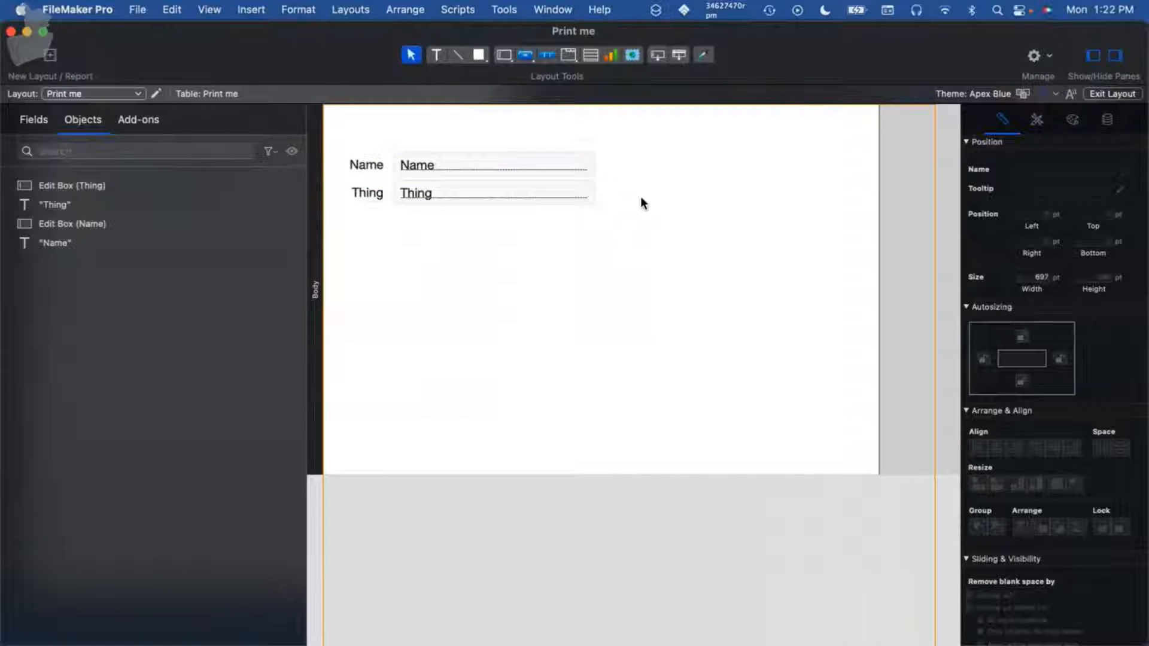
# Insert a Name merge field and place it in line with the Name field, to the right of it
pyautogui.press('super+alt+f')
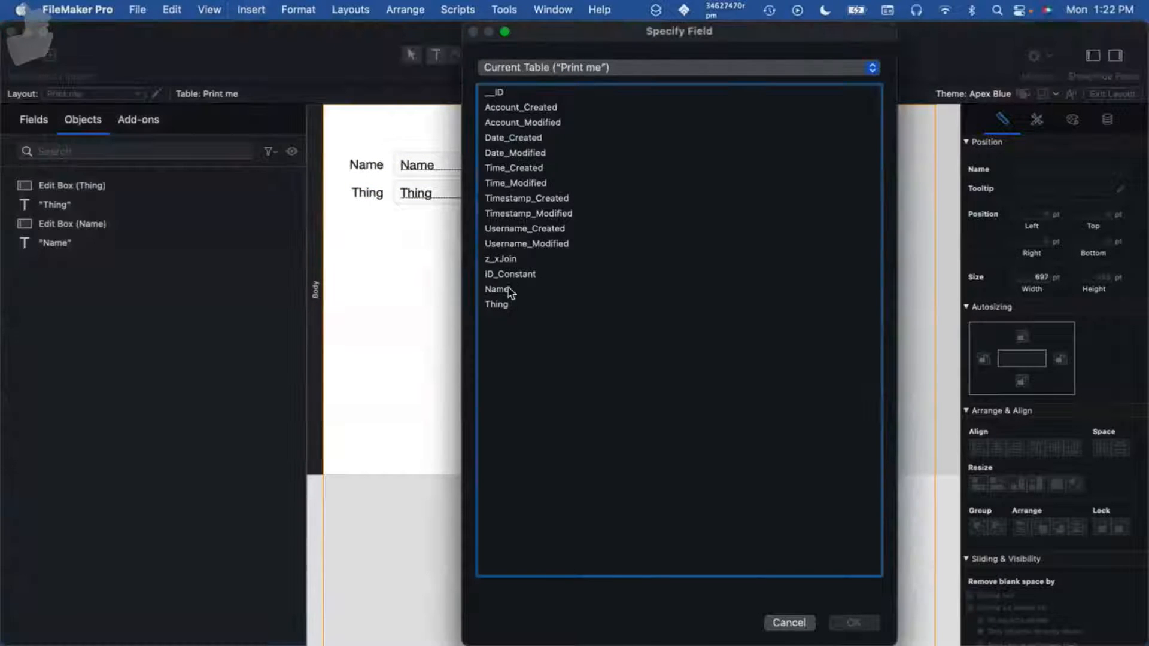
pyautogui.click(508, 289)
pyautogui.press('Return')
pyautogui.moveTo(698, 173); pyautogui.dragTo(682, 159)
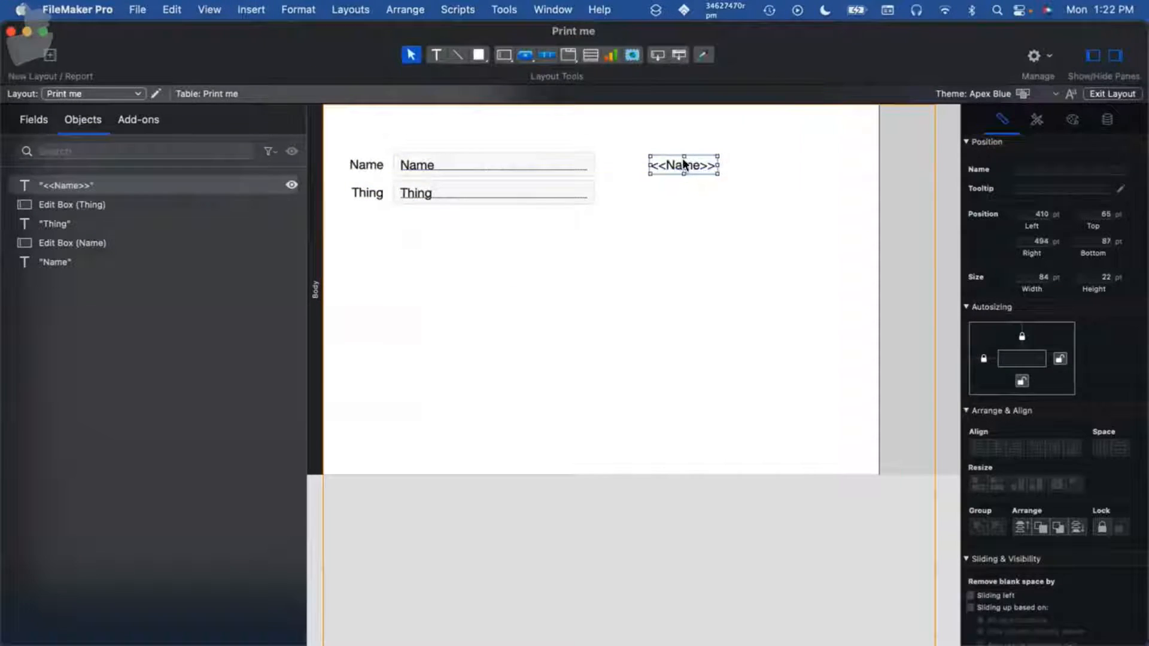
# Insert a Thing merge field aligned directly under the Name merge field and widen both to about 259 pt
pyautogui.click(680, 189)
pyautogui.press('super+alt+m')
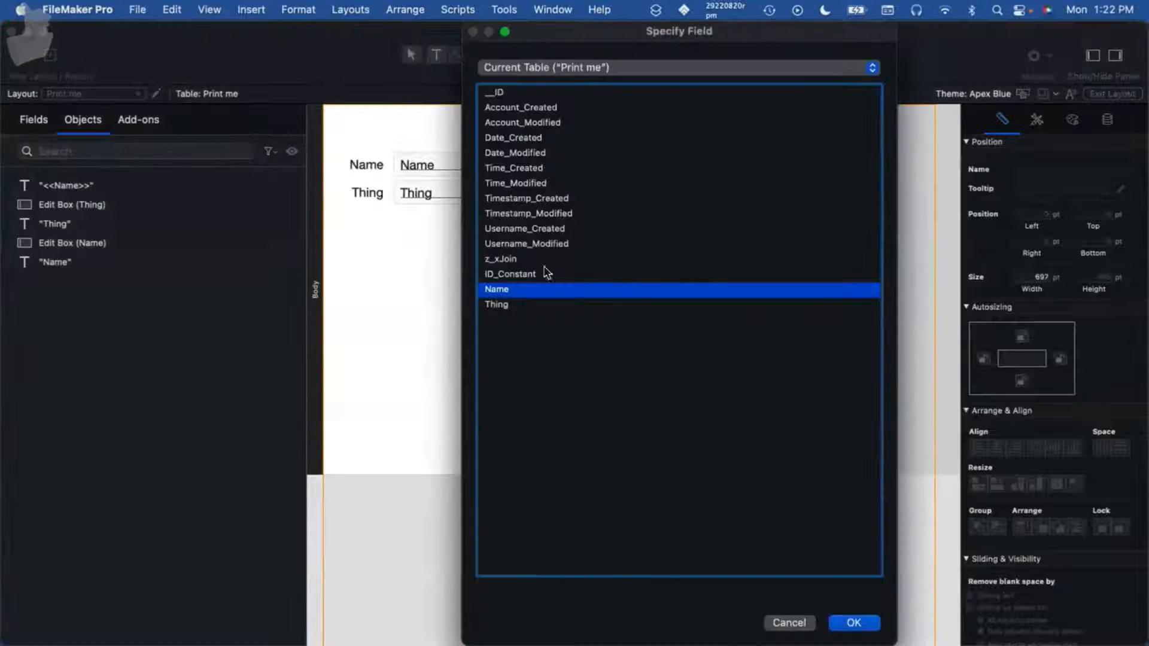
pyautogui.click(501, 304)
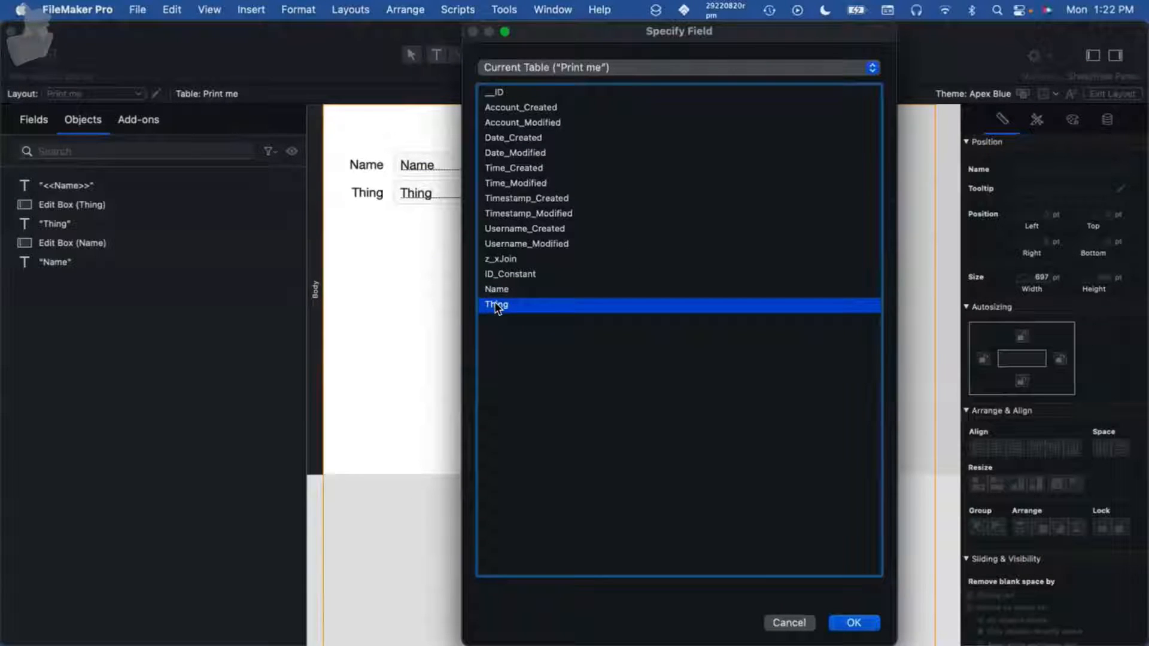
pyautogui.press('Return')
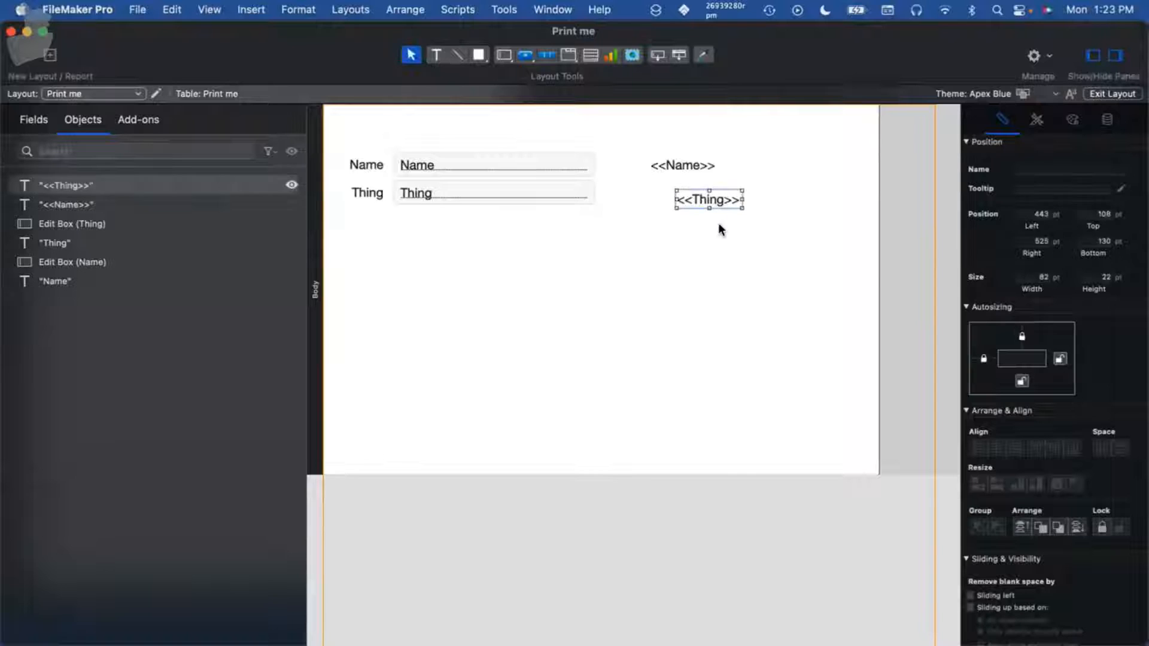
pyautogui.moveTo(700, 188); pyautogui.dragTo(851, 167)
pyautogui.click(713, 225)
pyautogui.click(699, 168)
pyautogui.keyDown('shift'); pyautogui.click(694, 188); pyautogui.keyUp('shift')
pyautogui.click(821, 264)
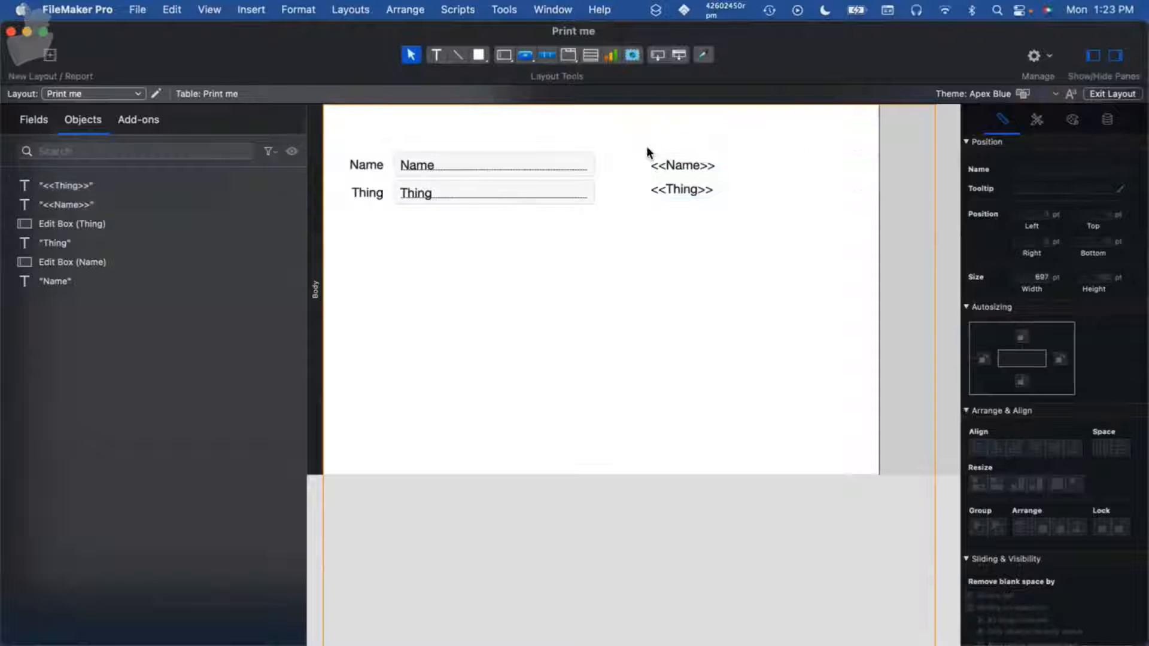
# Draw a text button above the Name field and label it Do Something
pyautogui.click(521, 55)
pyautogui.moveTo(353, 115); pyautogui.dragTo(413, 141)
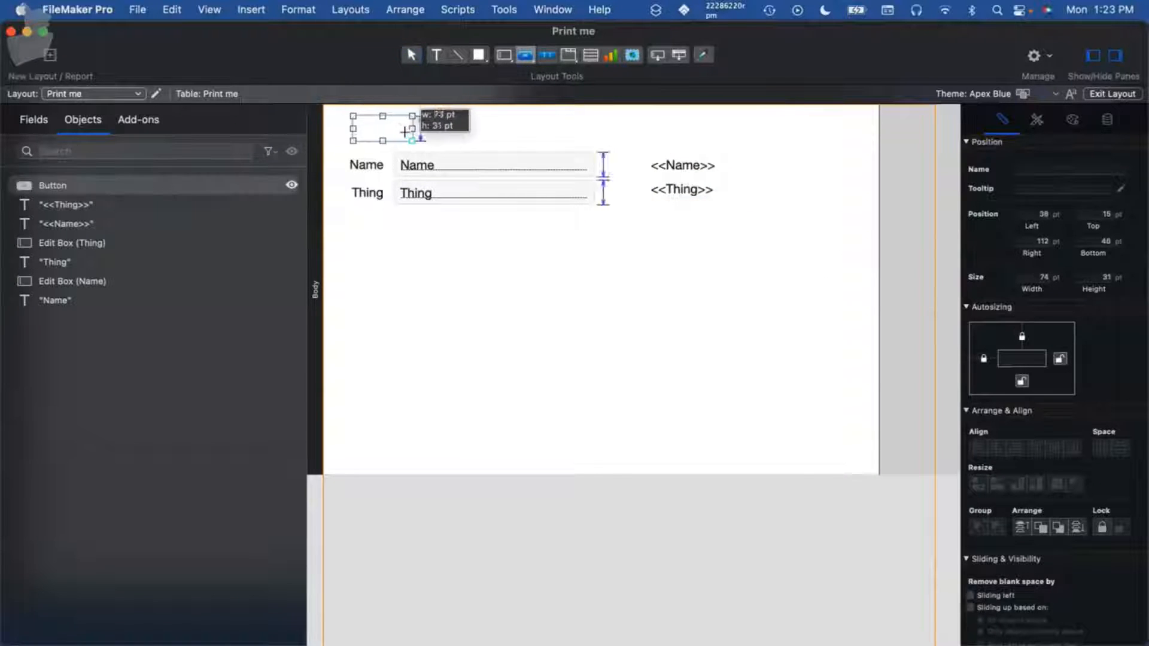
pyautogui.write('Do Somethung')
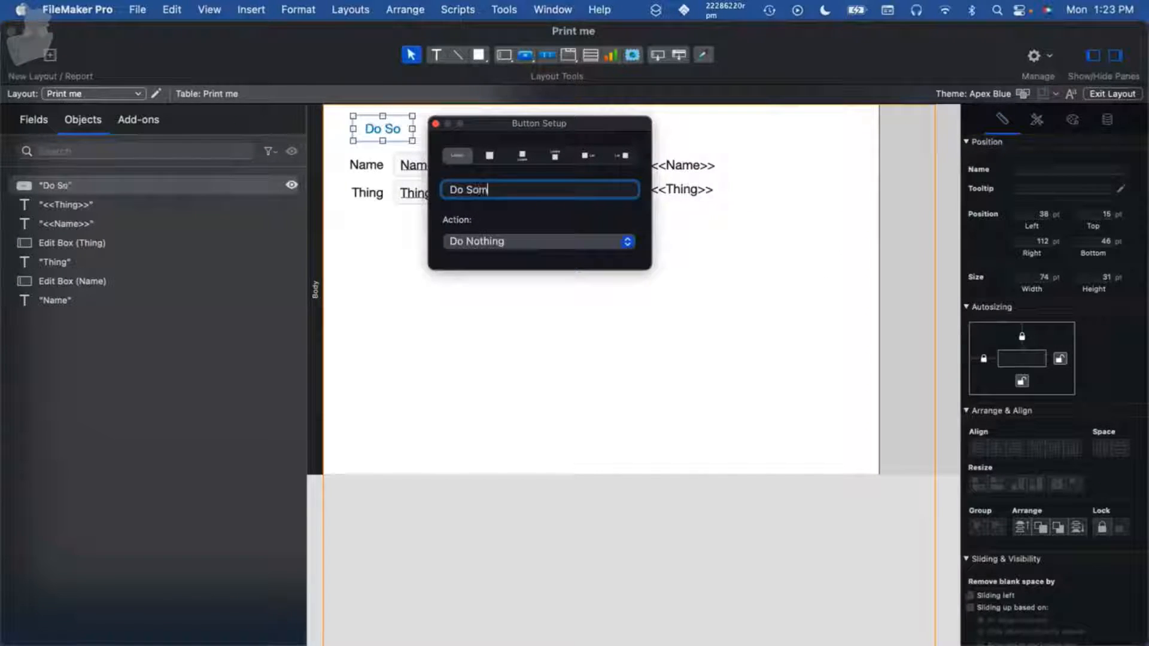
# Draw a second button about 69 by 64 pt below the Thing field and give it only the solid PDF icon
pyautogui.moveTo(374, 228)
pyautogui.mouseDown()
pyautogui.moveTo(425, 257)
pyautogui.moveTo(429, 279)
pyautogui.mouseUp()
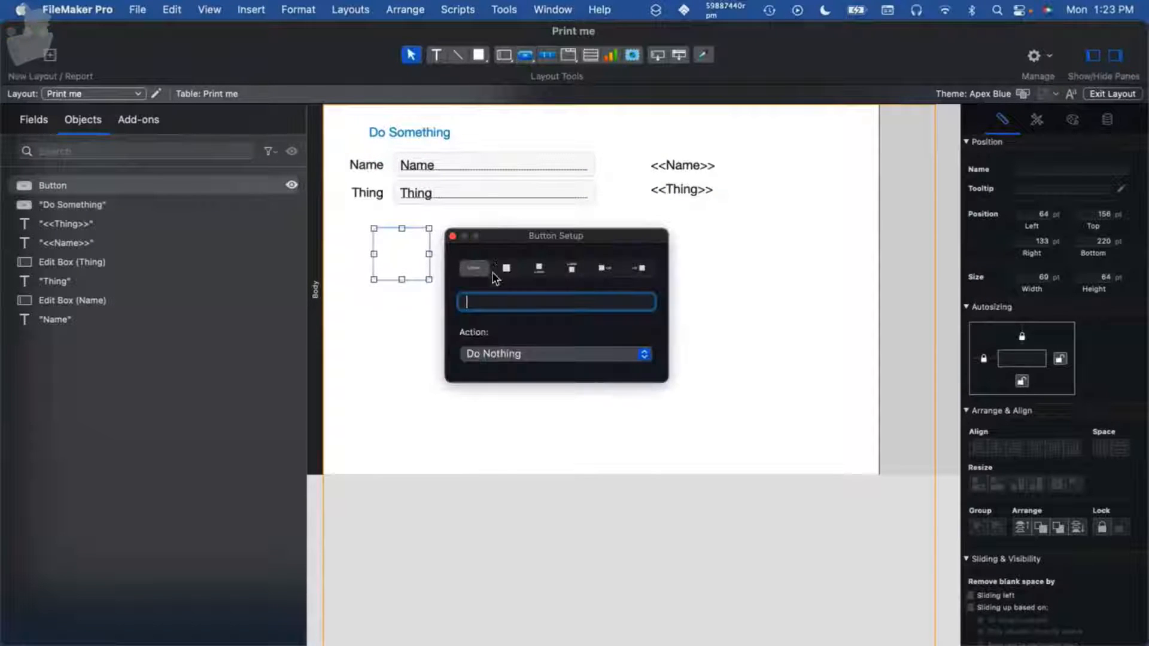
pyautogui.click(506, 269)
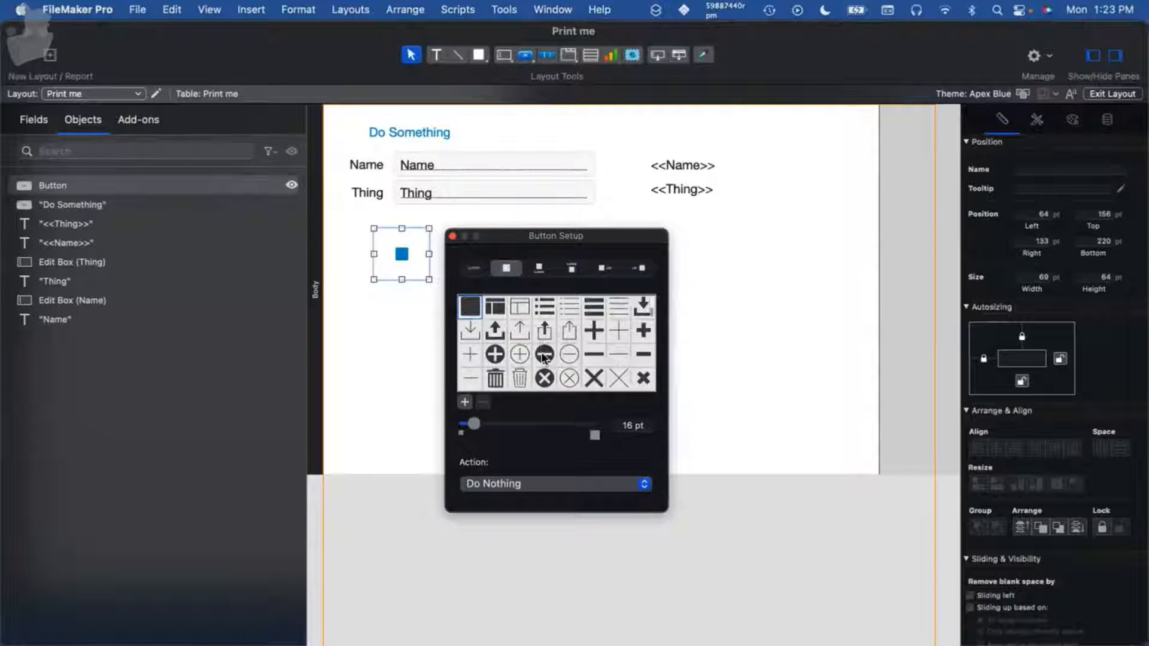
pyautogui.scroll(-5, 545, 359)
pyautogui.scroll(-10, 544, 359)
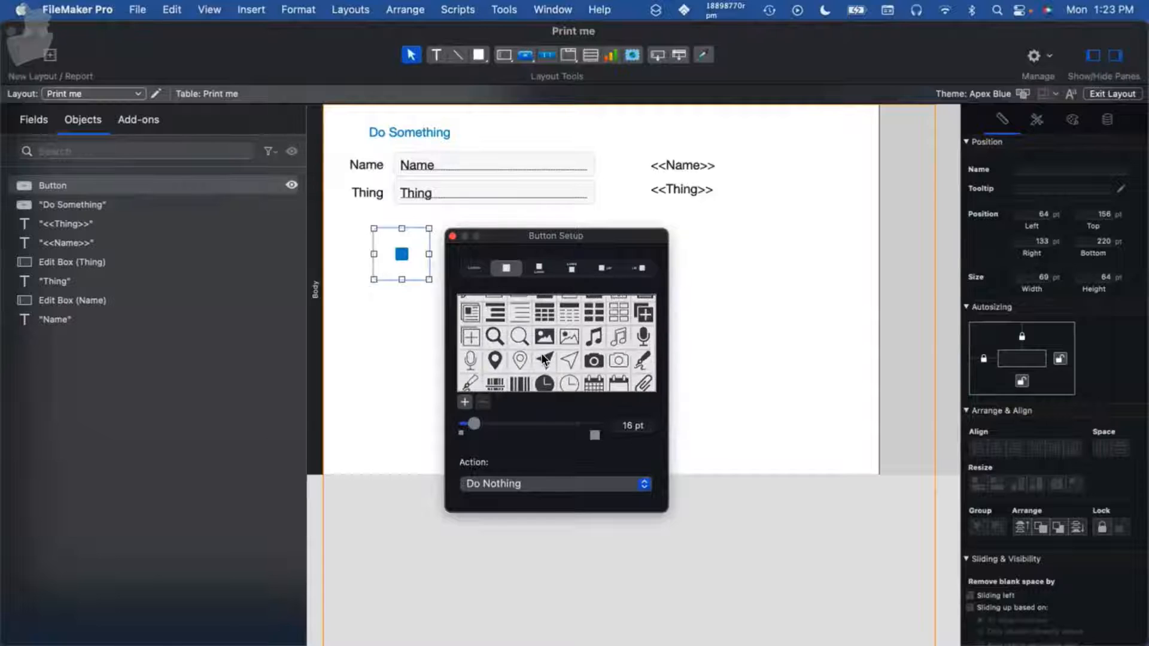
pyautogui.scroll(-15, 544, 359)
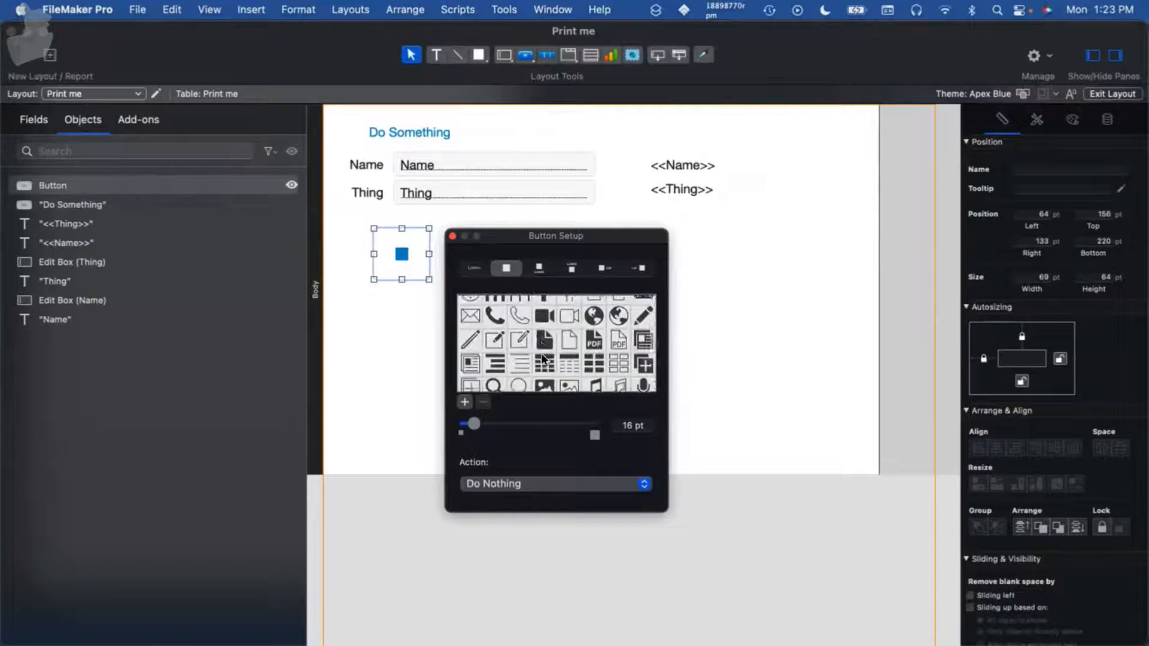
pyautogui.click(594, 351)
# Set the PDF button's icon size to 22 pt, finish its setup and shift the button slightly left
pyautogui.moveTo(617, 422); pyautogui.dragTo(654, 423)
pyautogui.write('22')
pyautogui.press('Return')
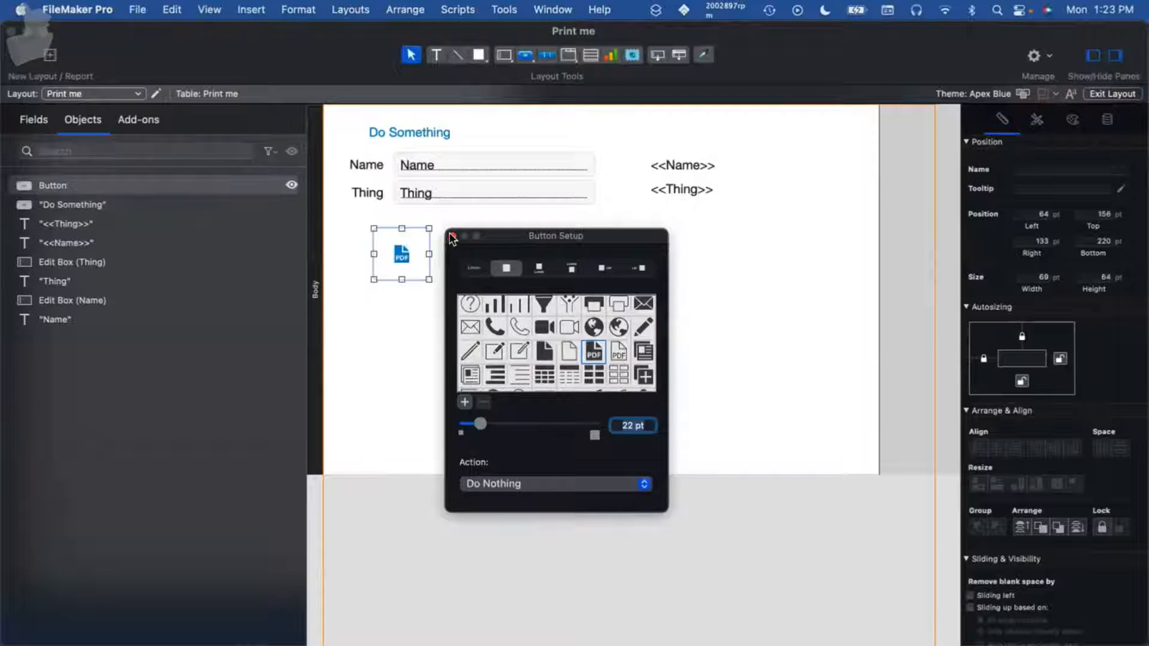
pyautogui.click(452, 237)
pyautogui.moveTo(397, 249); pyautogui.dragTo(377, 251)
pyautogui.click(421, 266)
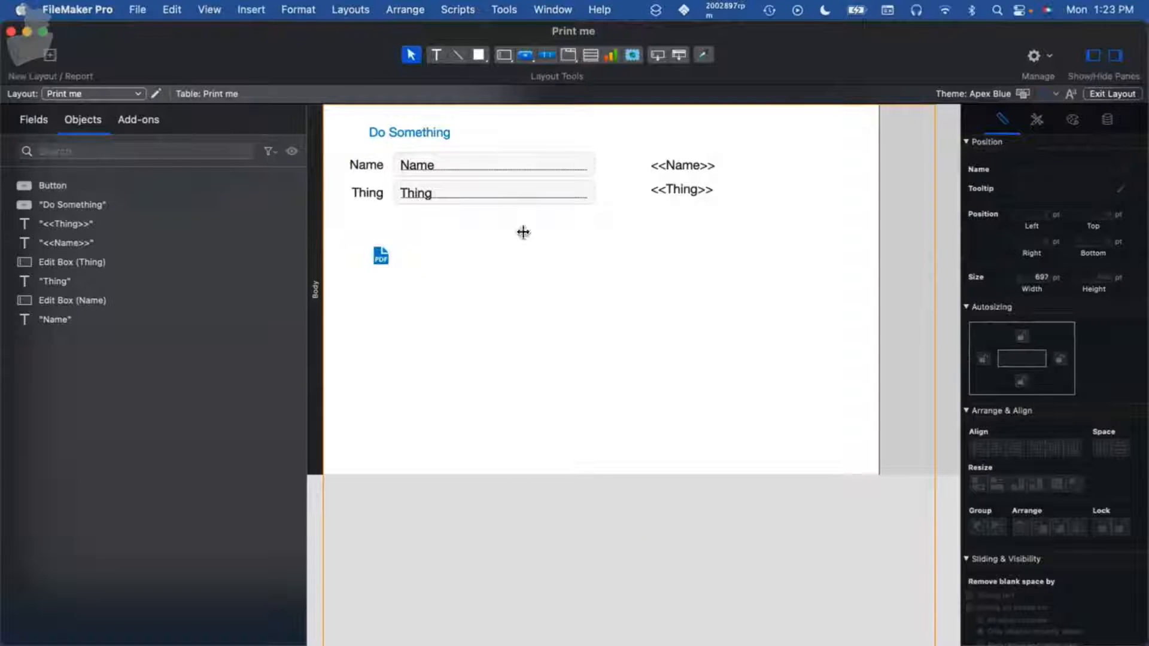
# Set the text size of both the Name and Thing merge fields to 12 pt
pyautogui.click(688, 166)
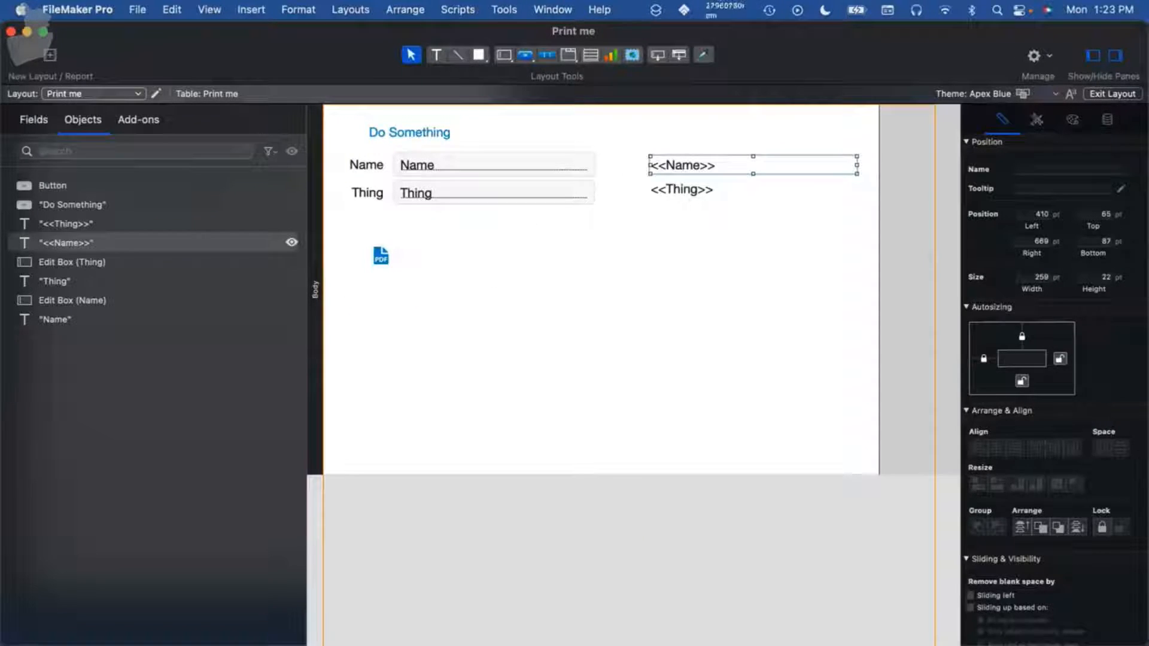
pyautogui.click(1072, 119)
pyautogui.scroll(-3, 1017, 299)
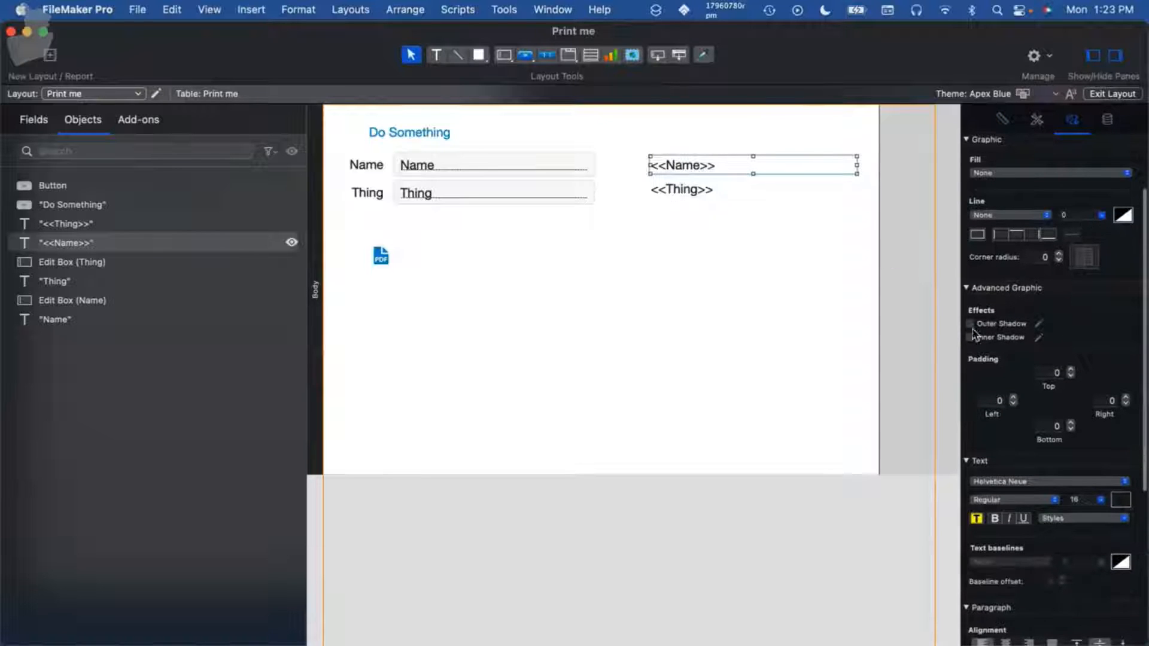
pyautogui.click(645, 157)
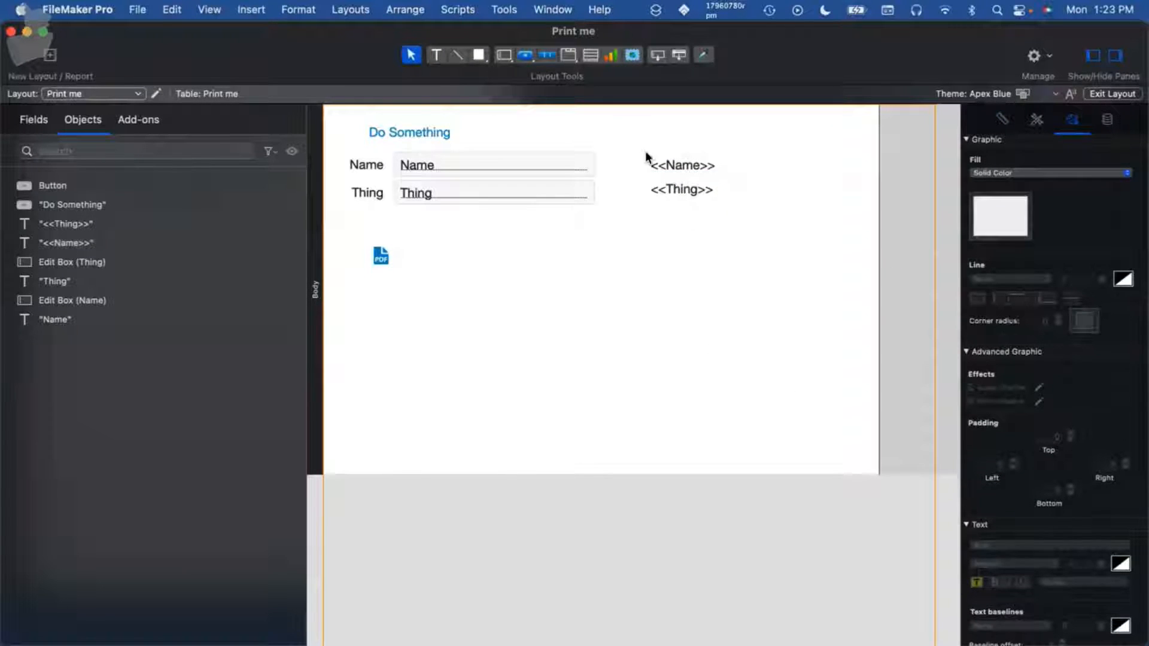
pyautogui.moveTo(694, 259); pyautogui.dragTo(680, 146)
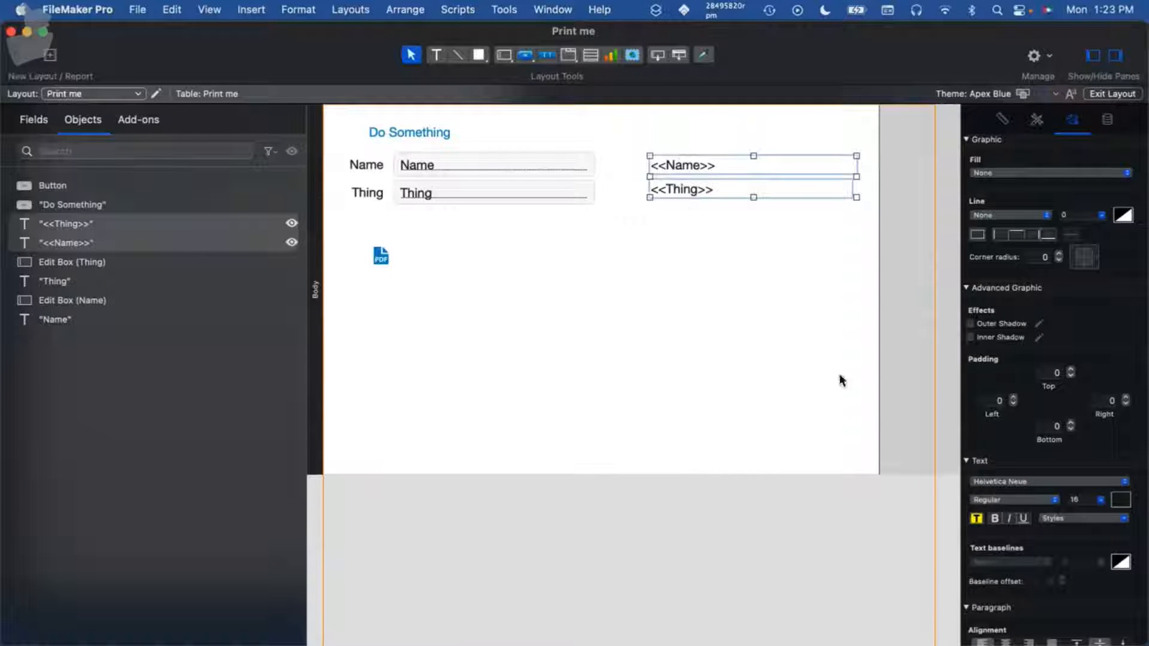
pyautogui.doubleClick(1071, 499)
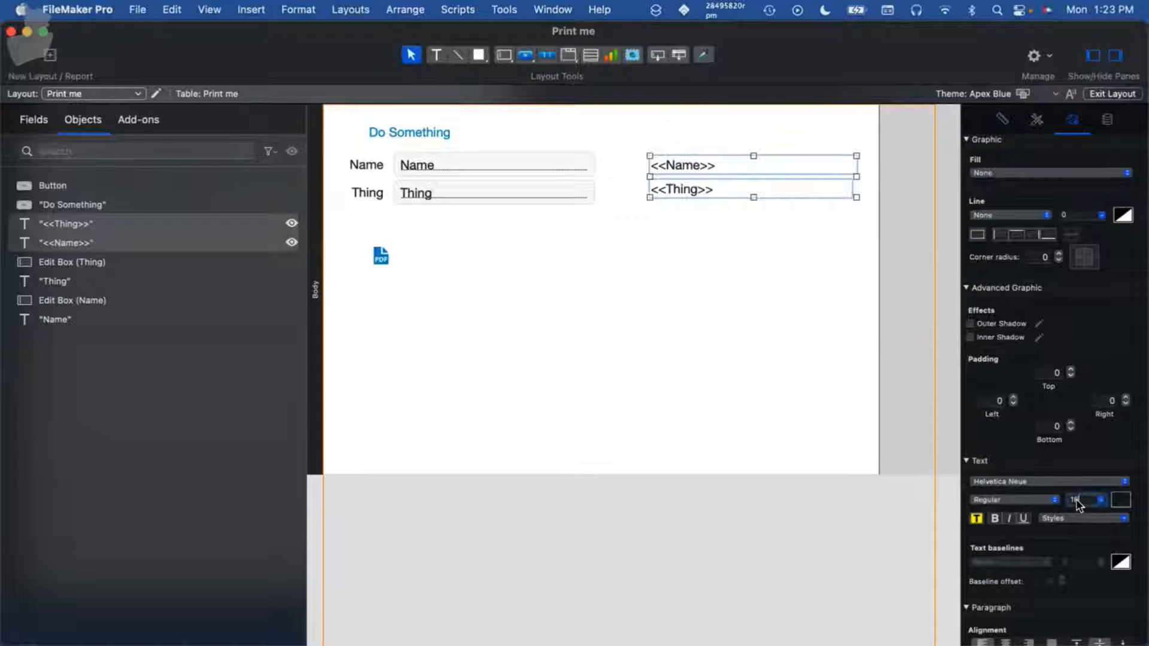
pyautogui.write('14')
pyautogui.press('Return')
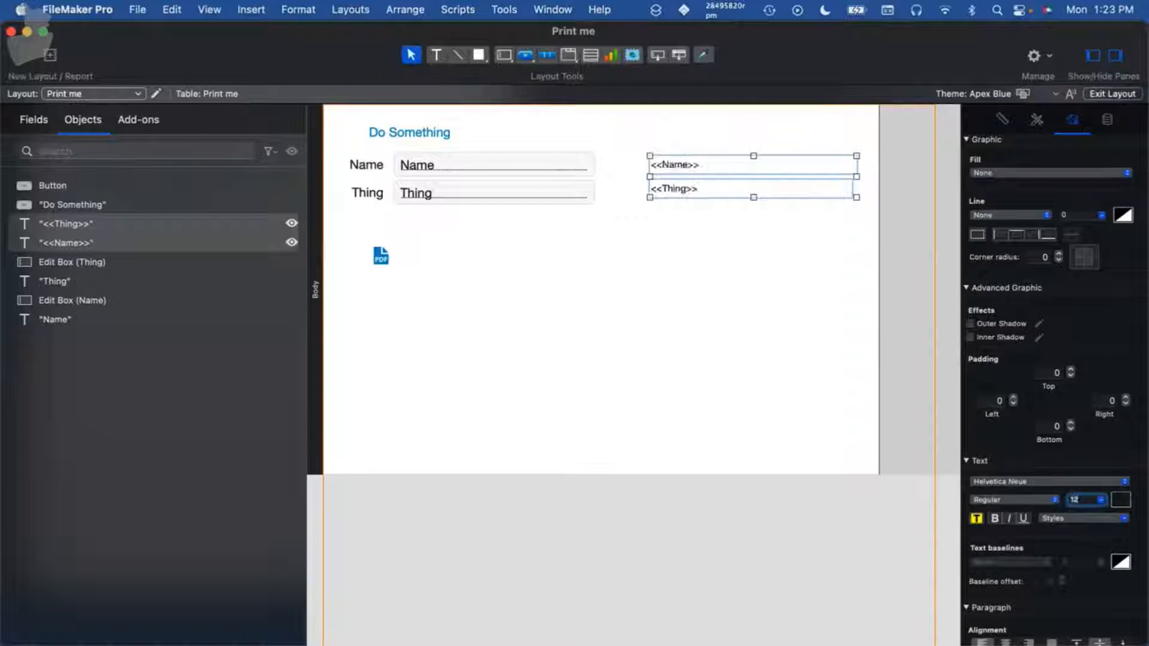
# Move the Name and Thing merge fields closer to their edit boxes, save the layout and return to Browse mode
pyautogui.click(617, 308)
pyautogui.moveTo(674, 270); pyautogui.dragTo(653, 161)
pyautogui.click(688, 229)
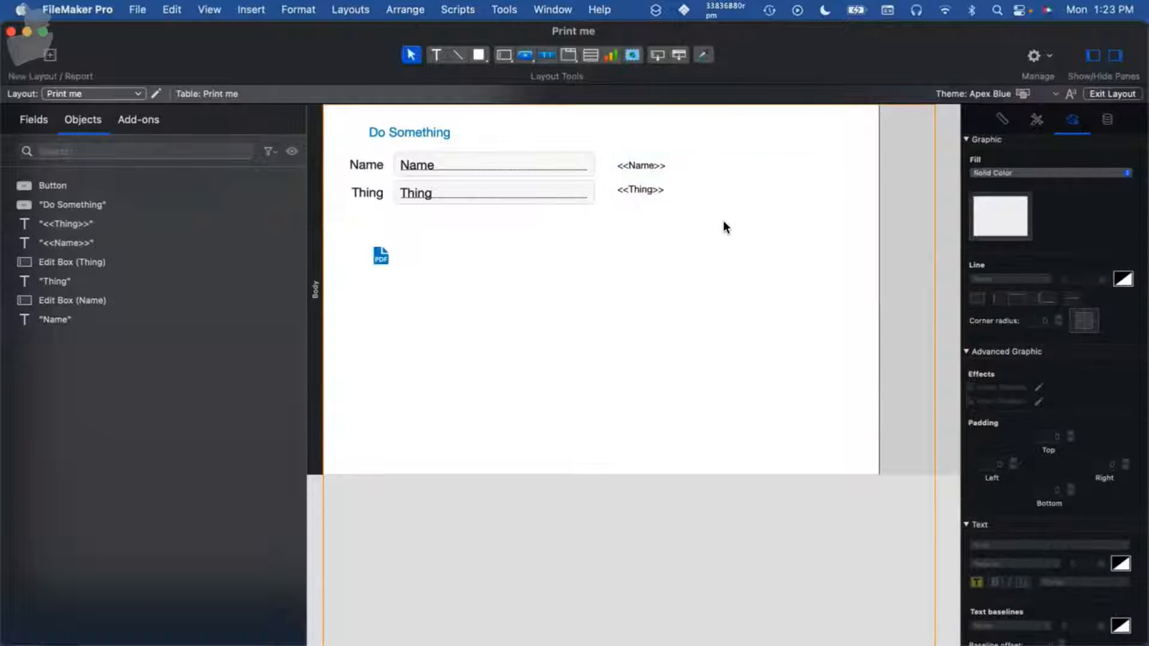
pyautogui.press('super+b')
pyautogui.press('Return')
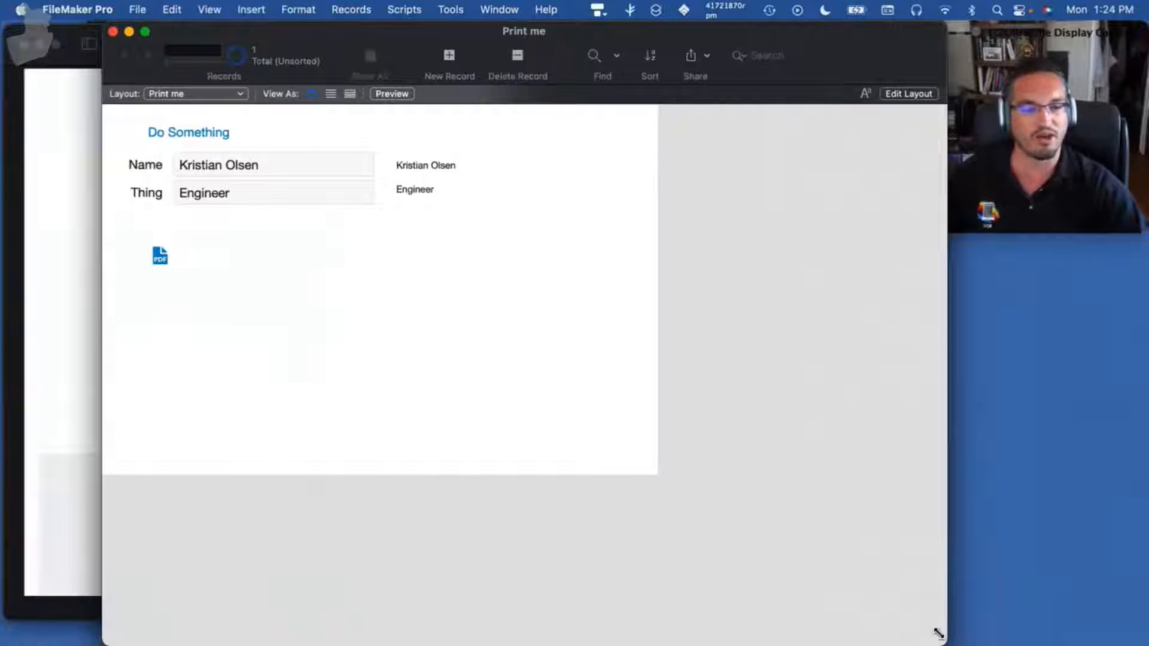
# Shrink the Print me window and open the record's print output as a PDF in Preview
pyautogui.moveTo(936, 633); pyautogui.dragTo(689, 449)
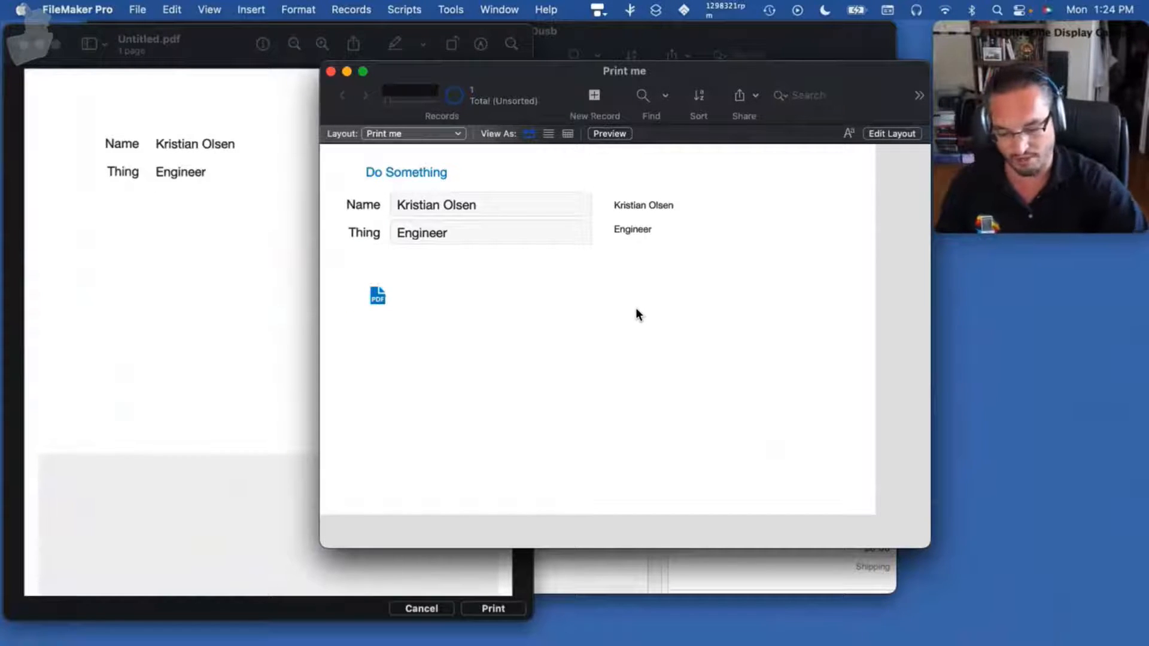
pyautogui.click(138, 10)
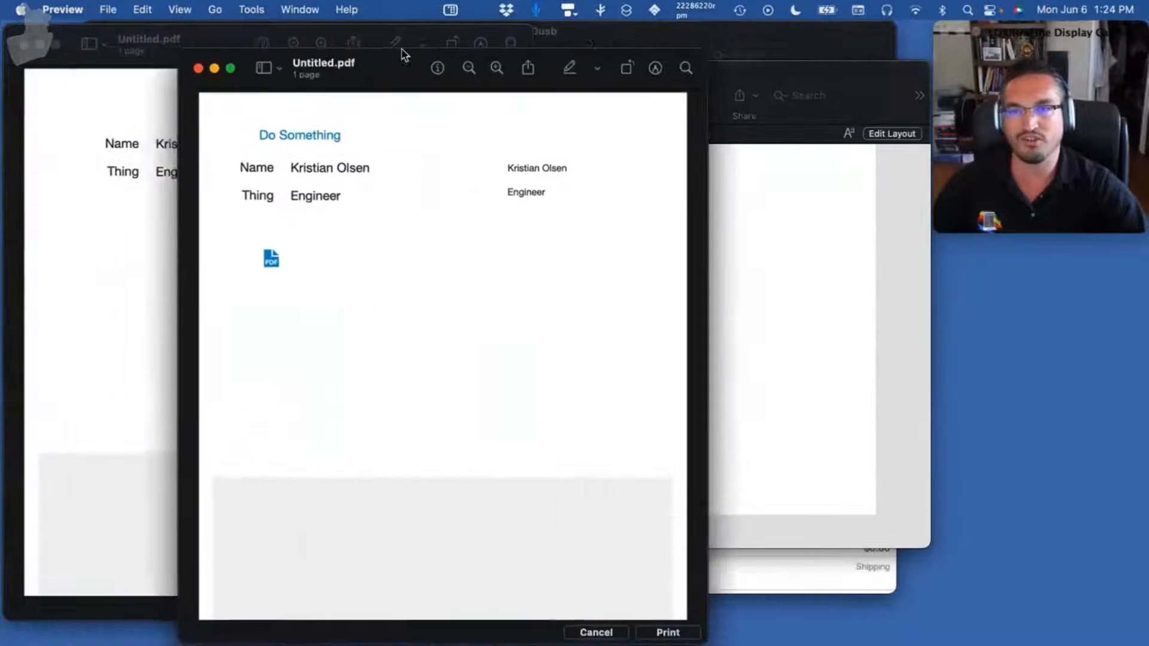
pyautogui.moveTo(403, 51); pyautogui.dragTo(492, 60)
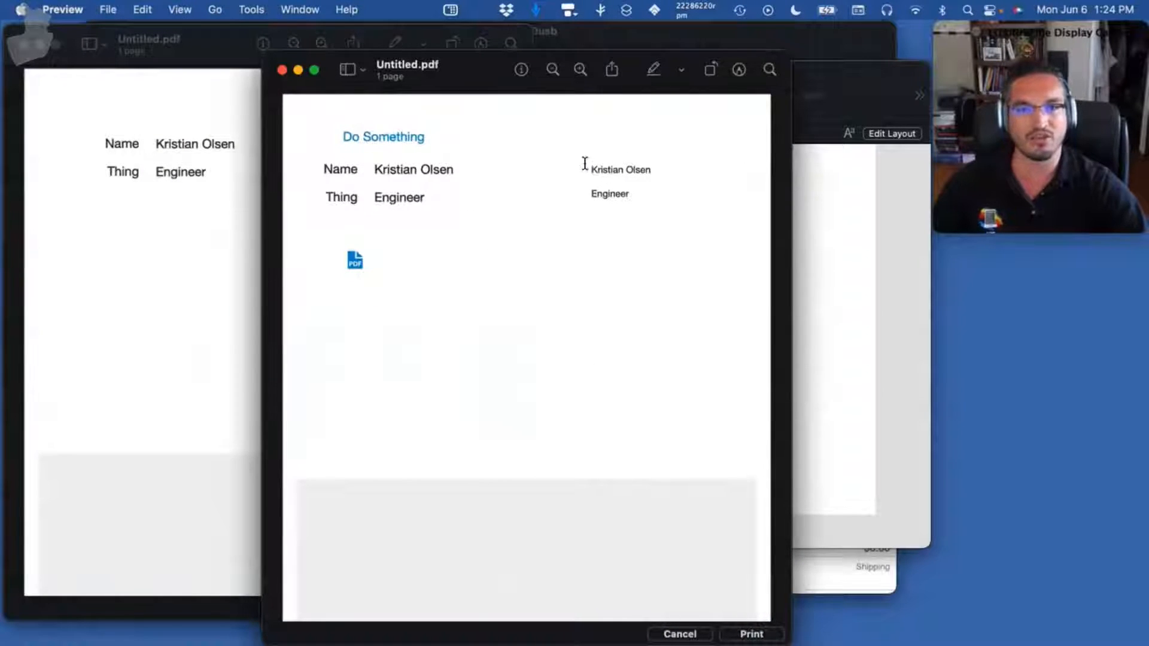
# Examine how the merge fields, the Do Something button and the PDF icon come out in the print preview
pyautogui.moveTo(585, 164); pyautogui.dragTo(684, 161)
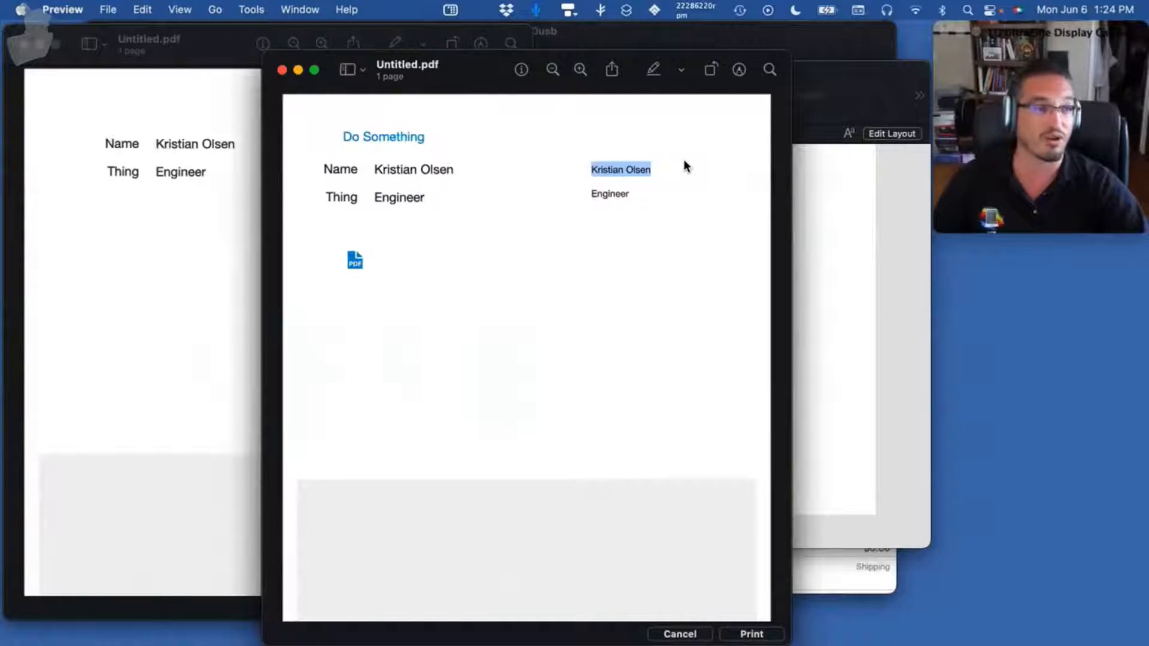
pyautogui.click(496, 177)
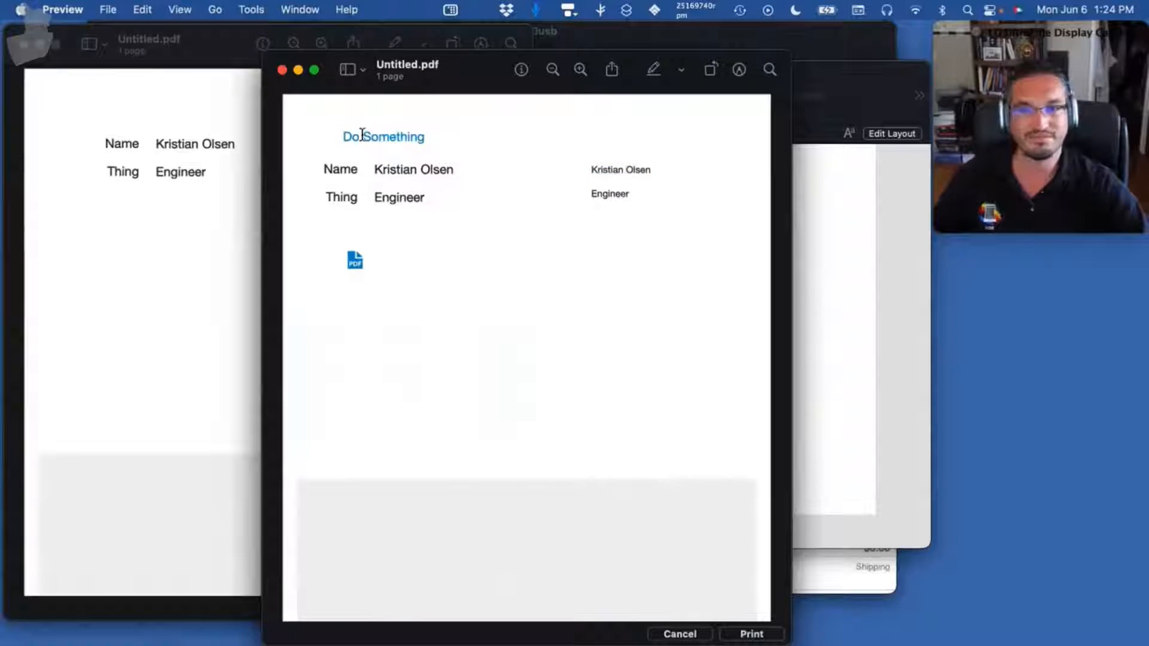
pyautogui.moveTo(323, 127); pyautogui.dragTo(456, 127)
pyautogui.click(366, 261)
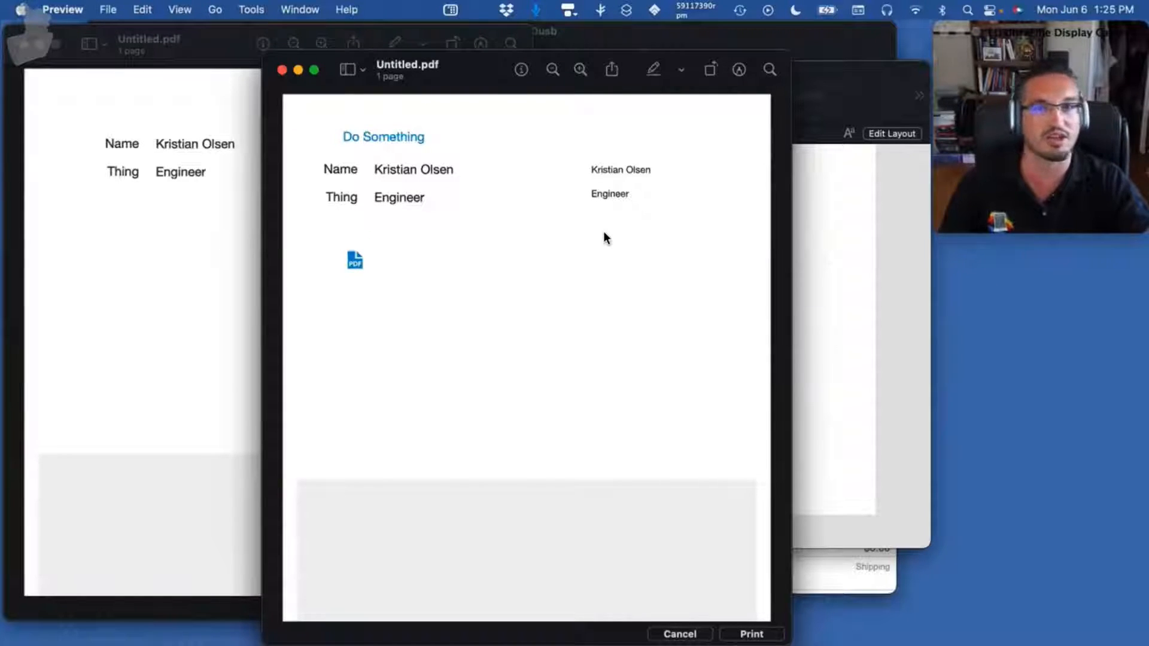
pyautogui.moveTo(580, 165); pyautogui.dragTo(656, 165)
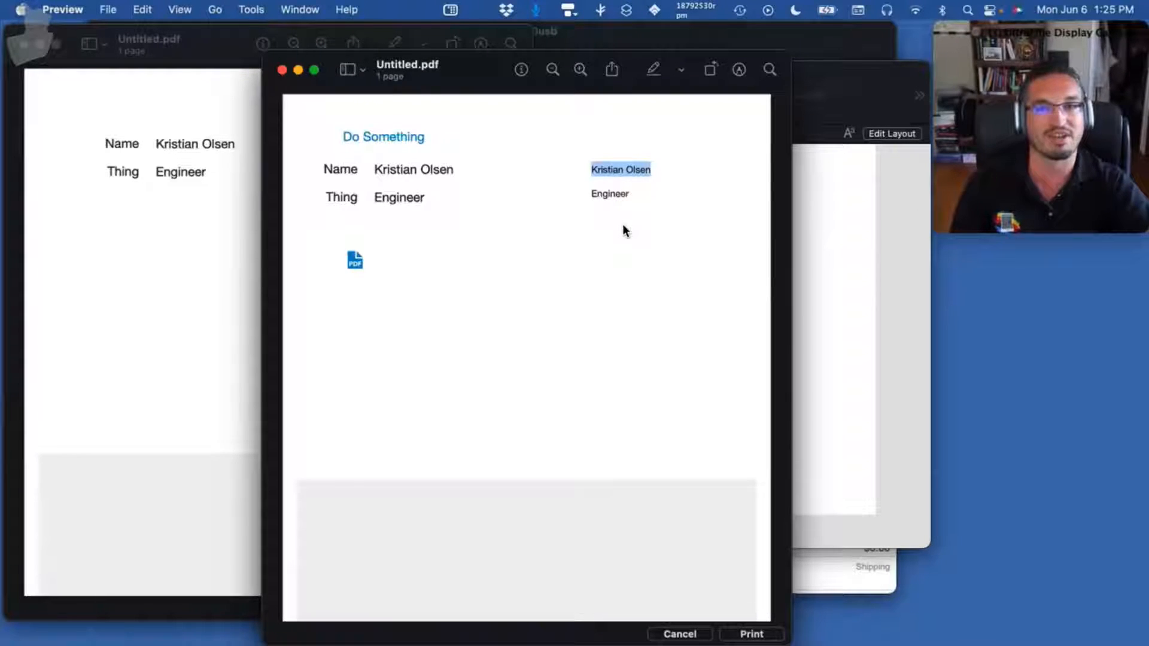
pyautogui.click(362, 174)
pyautogui.moveTo(335, 130); pyautogui.dragTo(458, 139)
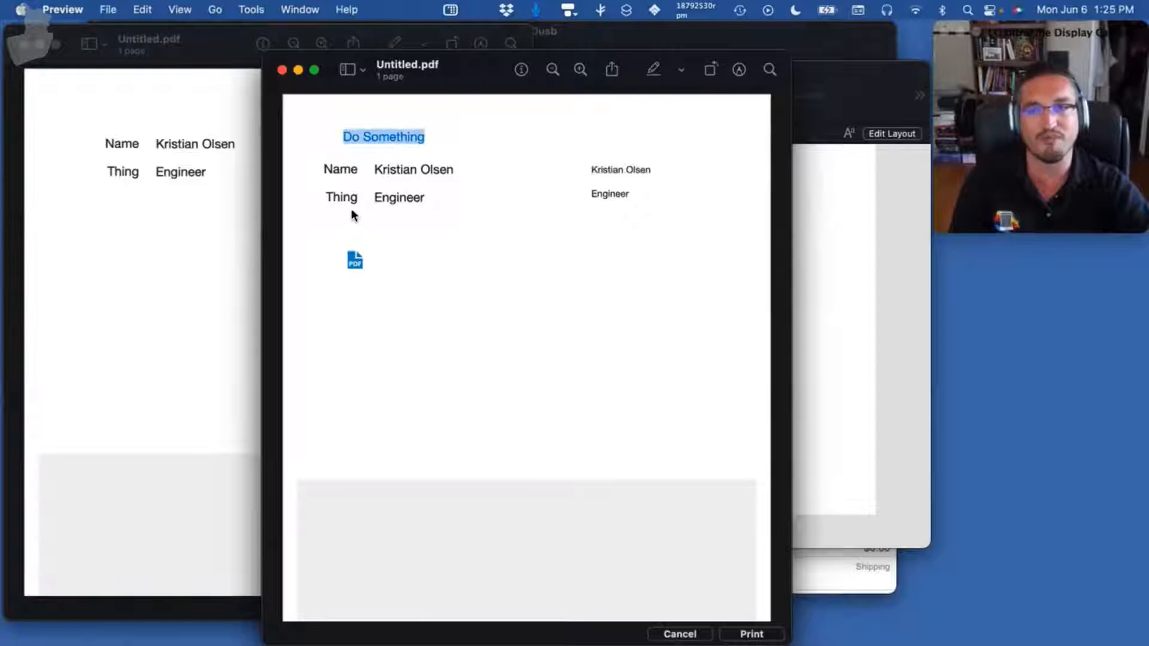
pyautogui.click(413, 254)
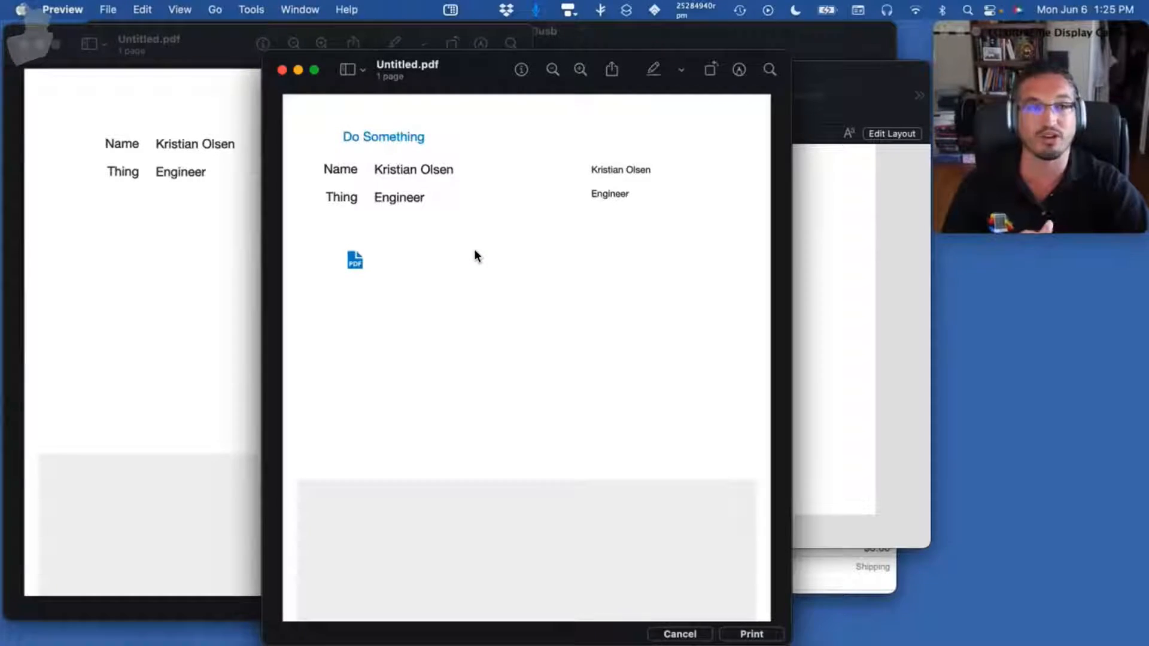
# Close both Untitled.pdf print previews, the older one first
pyautogui.click(124, 201)
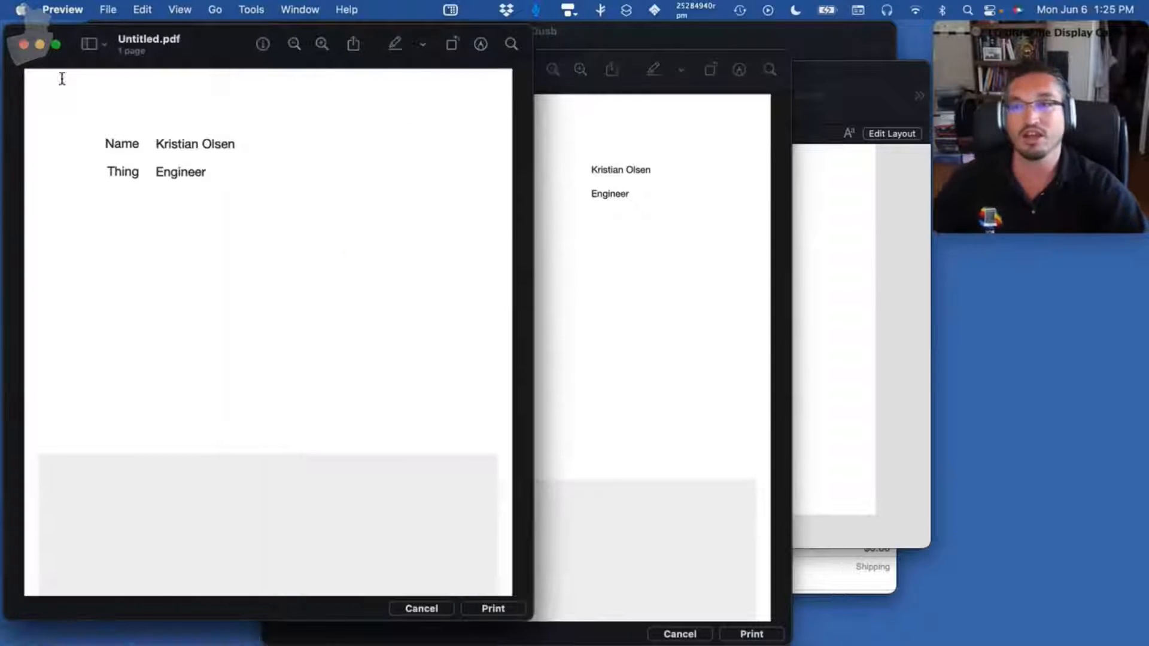
pyautogui.click(24, 44)
pyautogui.moveTo(489, 55); pyautogui.dragTo(455, 30)
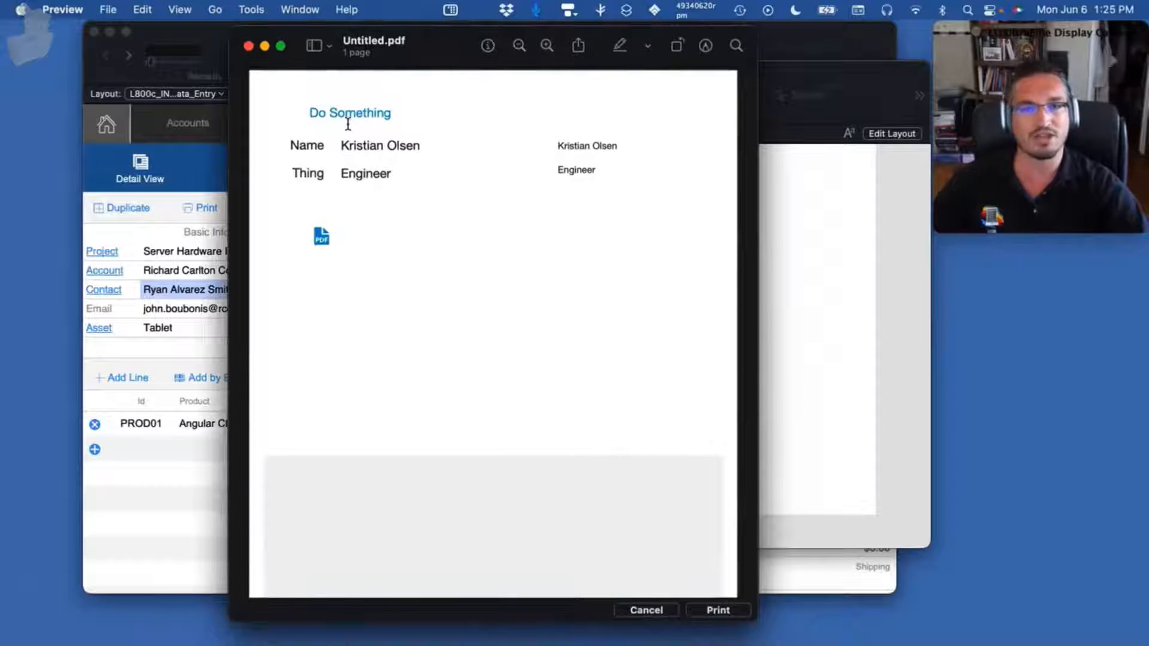
pyautogui.click(249, 46)
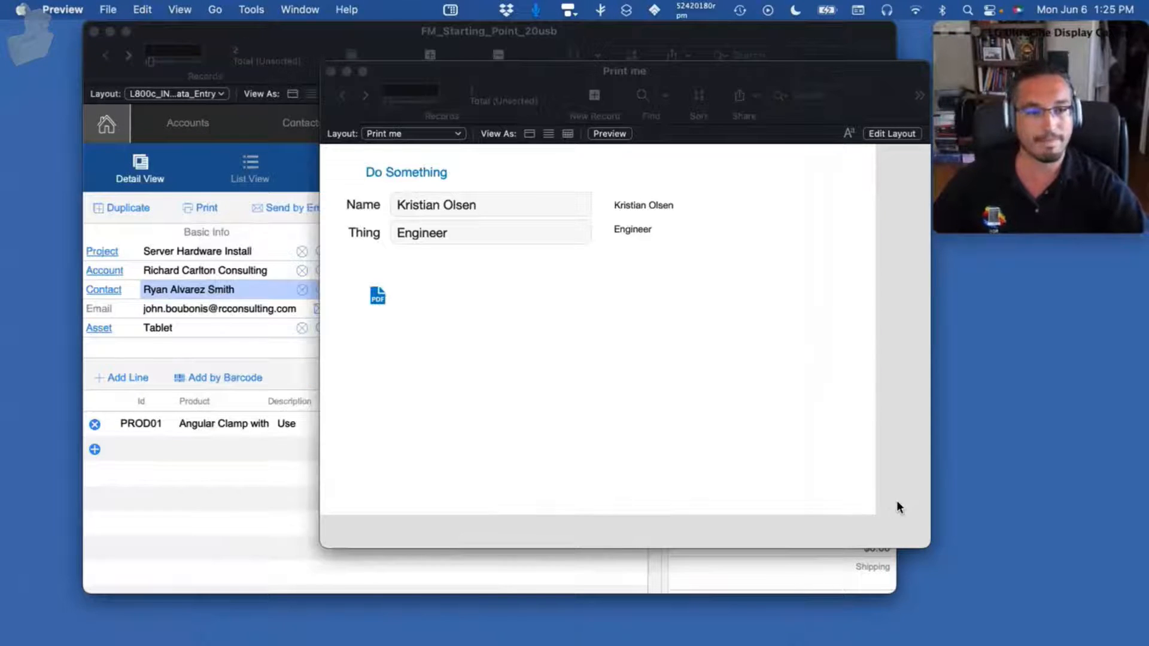
# Open the single-page invoice layouts L807 and L809 of FM_Starting_Point_20usb in new windows beside the data entry window
pyautogui.moveTo(925, 538); pyautogui.dragTo(844, 505)
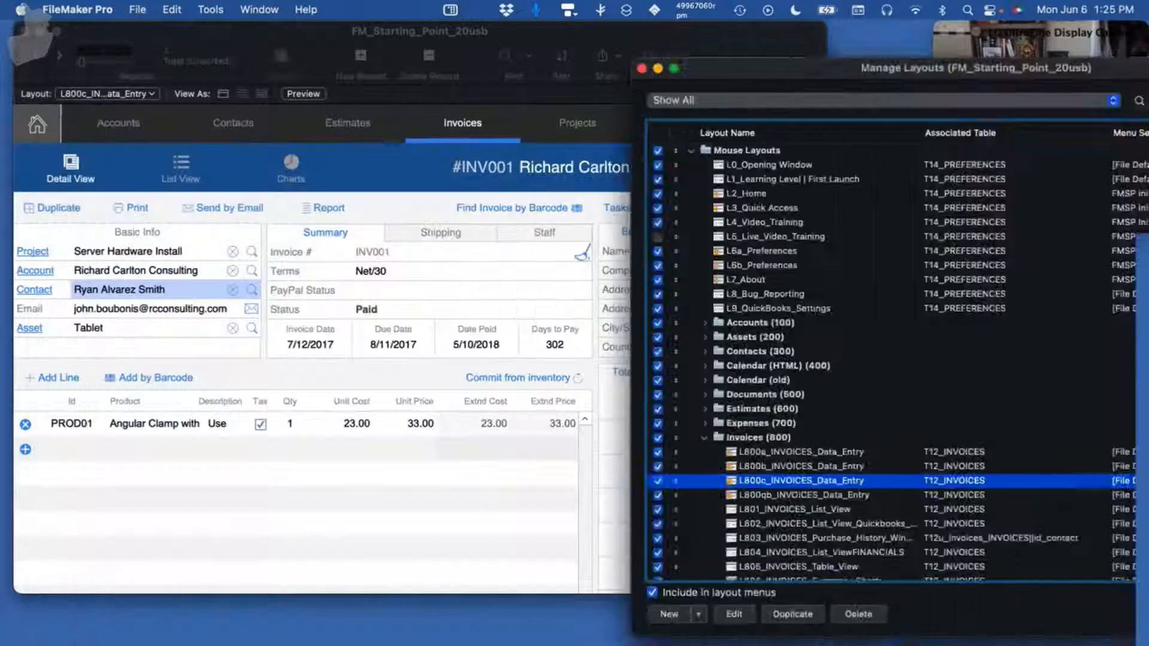
pyautogui.press('Escape')
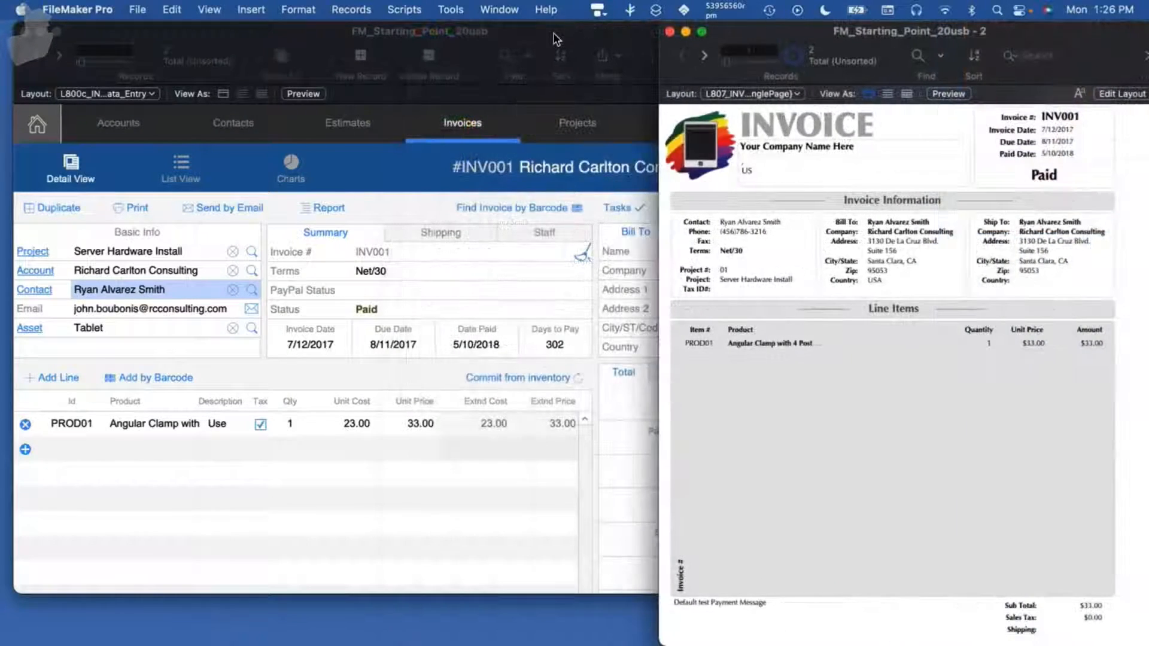
pyautogui.click(534, 37)
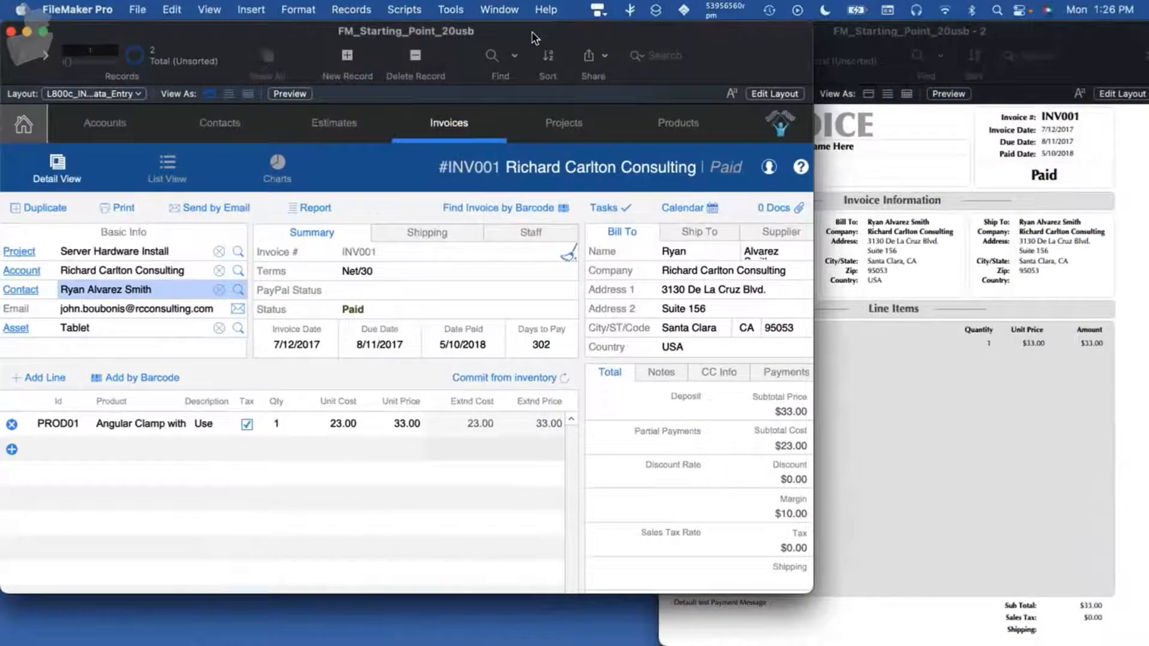
pyautogui.click(770, 93)
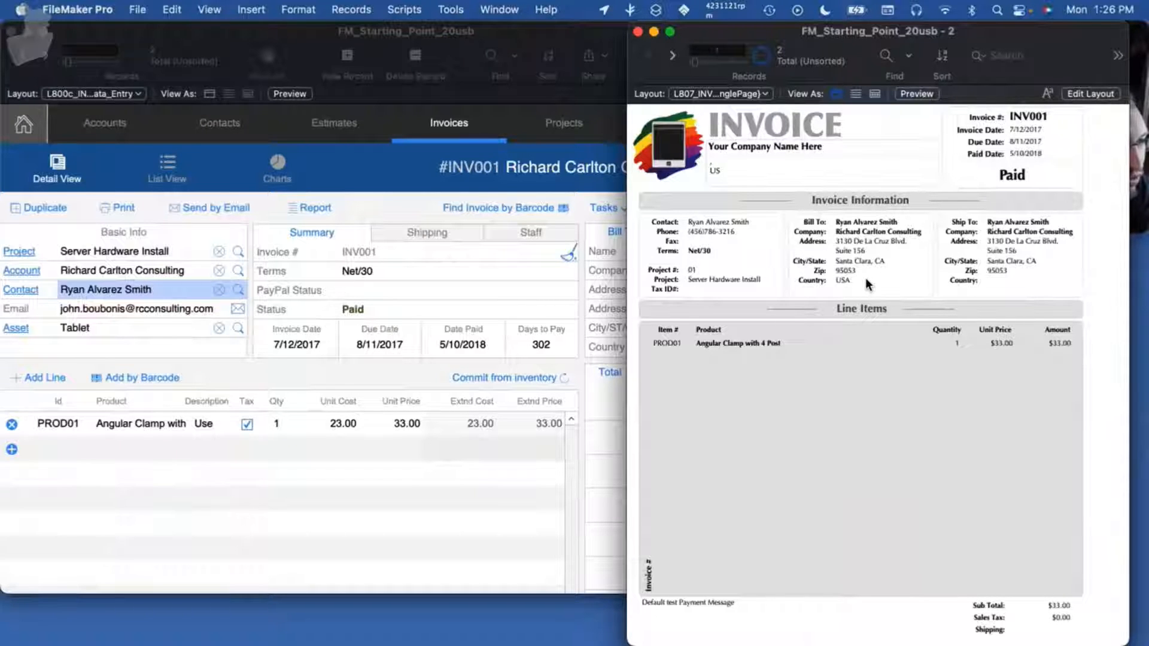
pyautogui.press('super+shift+d')
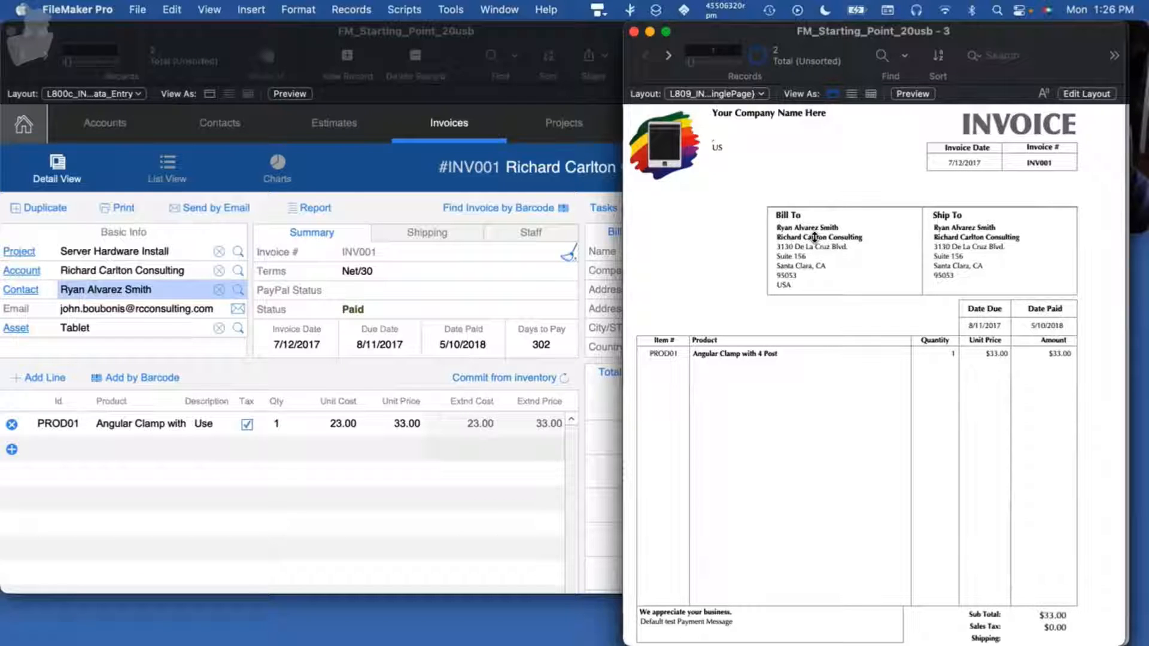
# Show the L800c invoice data entry layout in Preview mode and check how it fits the printed page
pyautogui.click(360, 201)
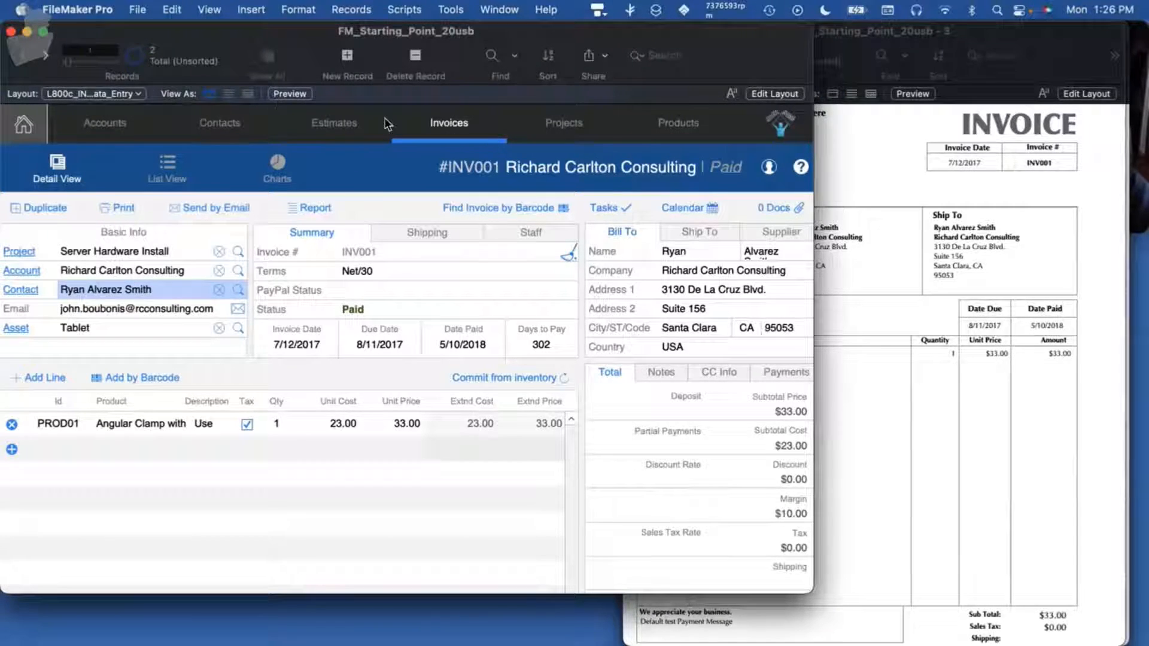
pyautogui.press('super+u')
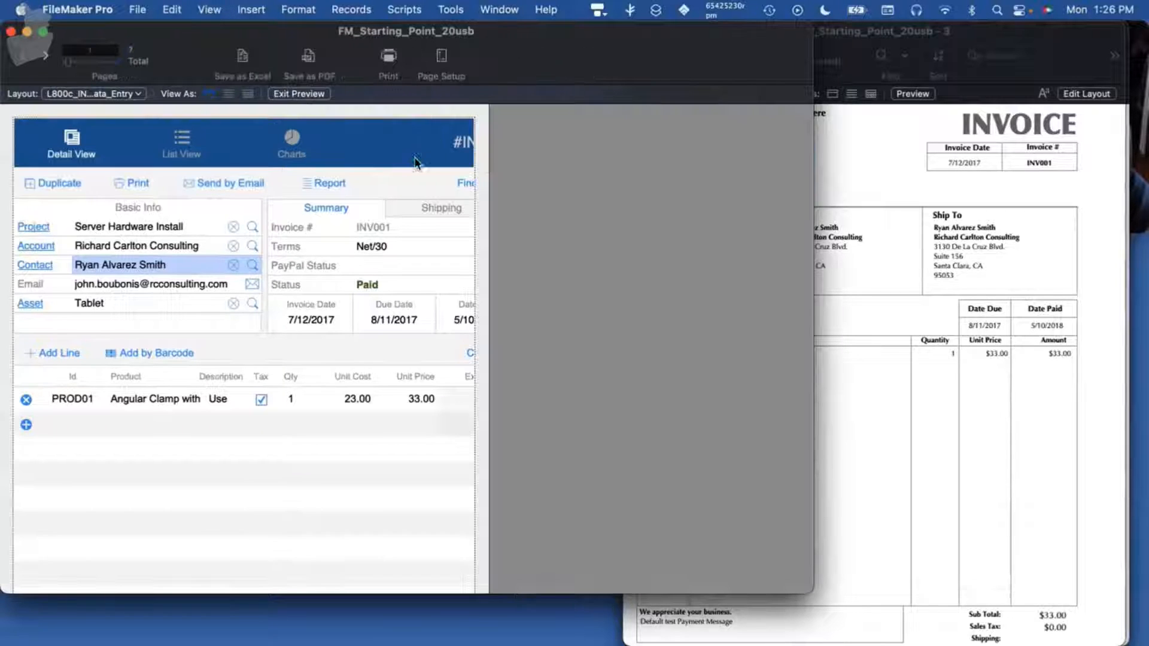
pyautogui.moveTo(806, 583); pyautogui.dragTo(546, 638)
pyautogui.moveTo(494, 46); pyautogui.dragTo(740, 48)
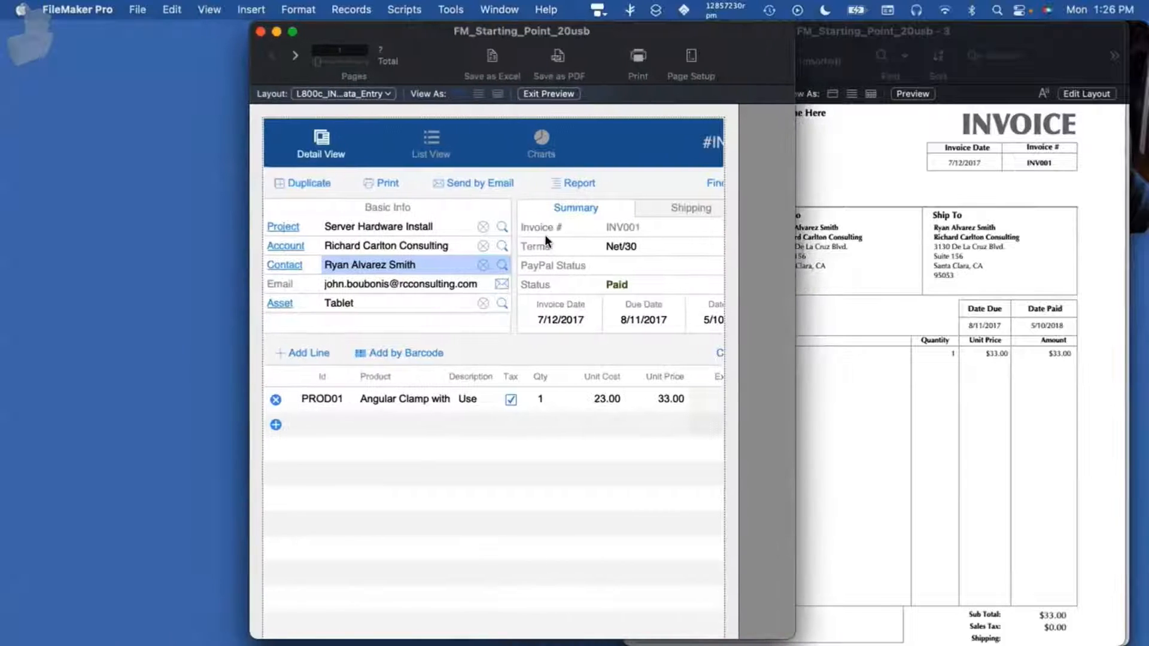
pyautogui.scroll(-3, 552, 224)
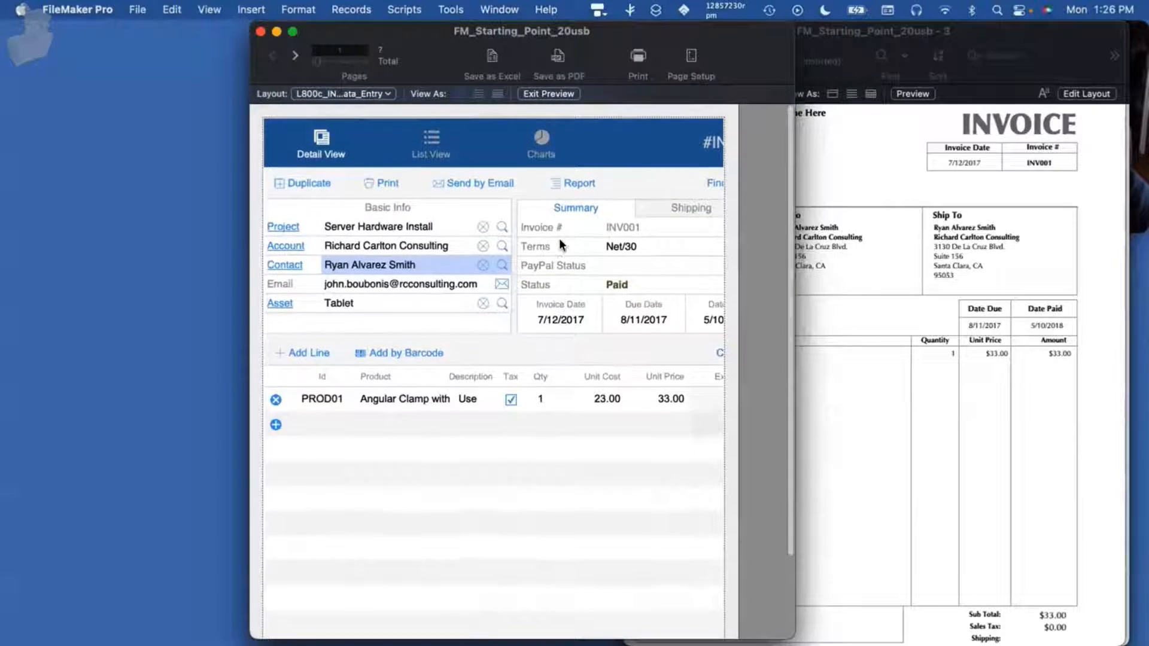
pyautogui.scroll(-3, 559, 244)
pyautogui.scroll(3, 559, 244)
pyautogui.moveTo(757, 42); pyautogui.dragTo(540, 42)
# Preview the L809 single-page invoice down to its totals and place its window beside the data entry preview
pyautogui.moveTo(1010, 31); pyautogui.dragTo(776, 13)
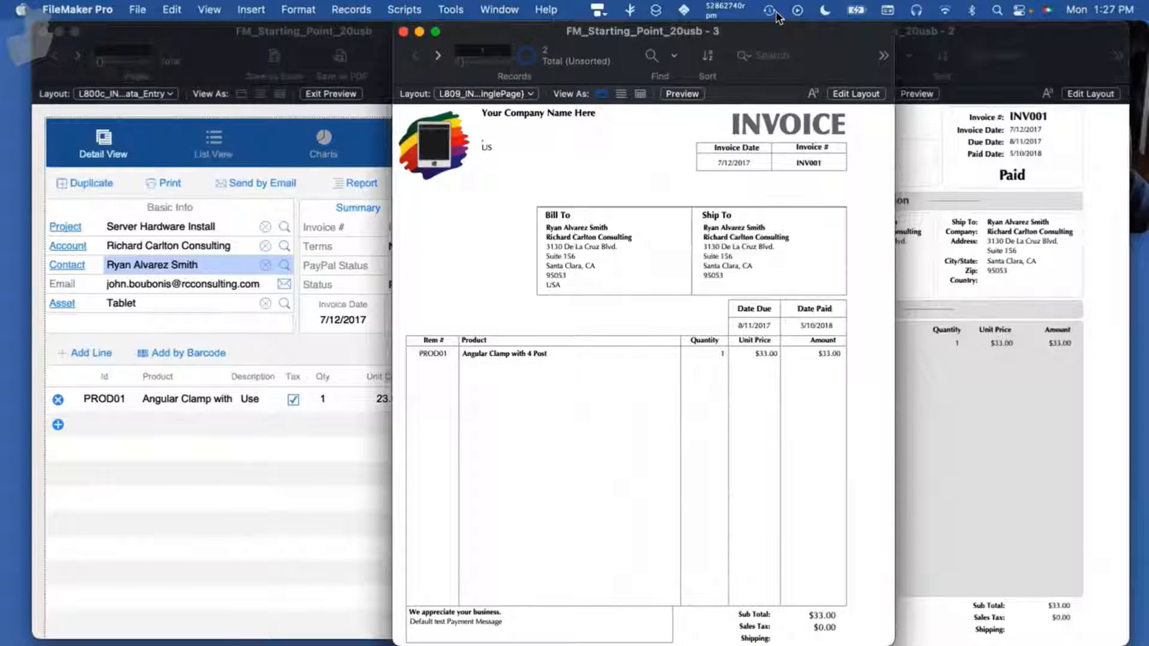
pyautogui.press('super+u')
pyautogui.scroll(-3, 818, 248)
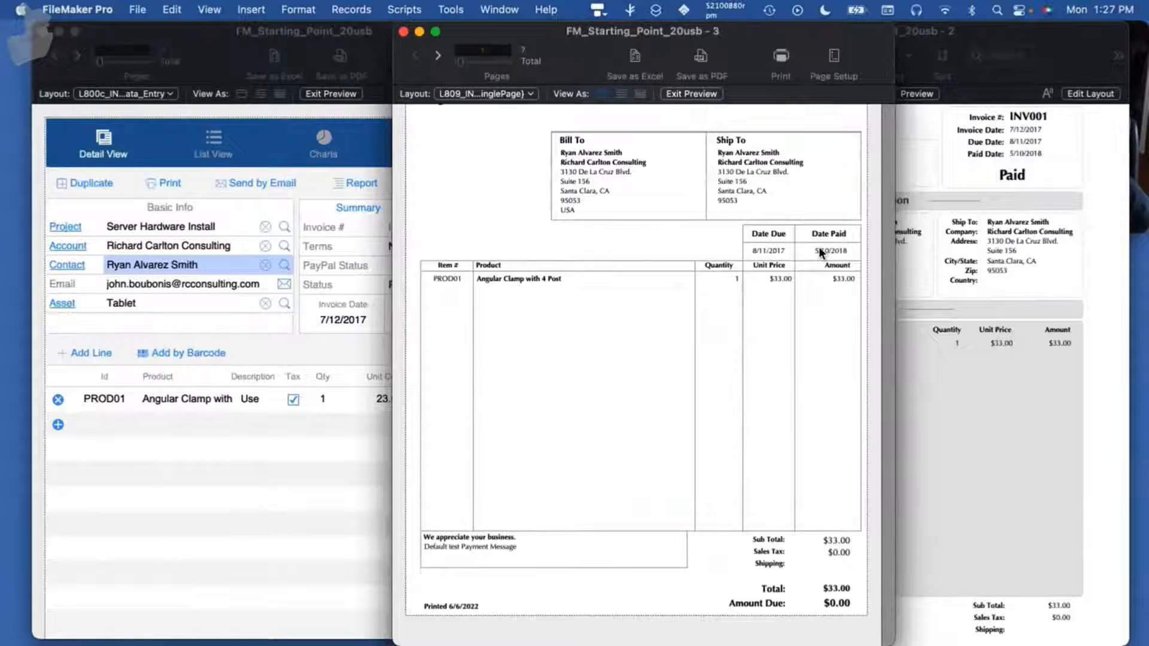
pyautogui.scroll(3, 819, 246)
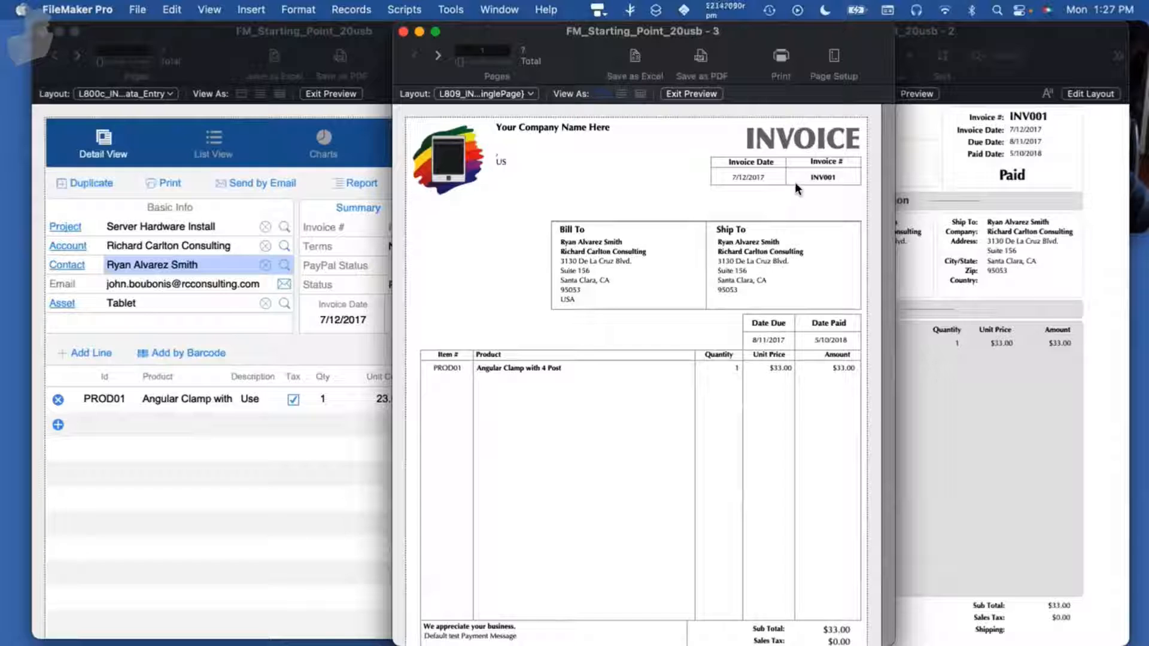
pyautogui.moveTo(592, 27); pyautogui.dragTo(811, 26)
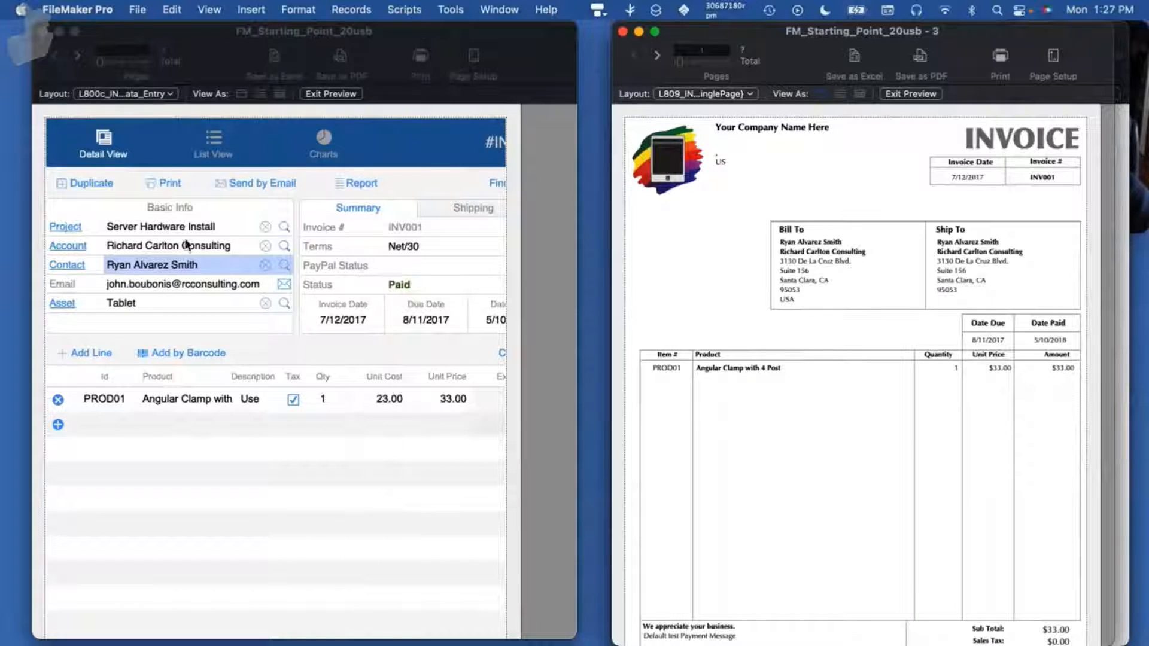
# Inspect the Project_Name field's appearance settings in the L800c data entry layout, then return to Browse mode without saving
pyautogui.click(543, 231)
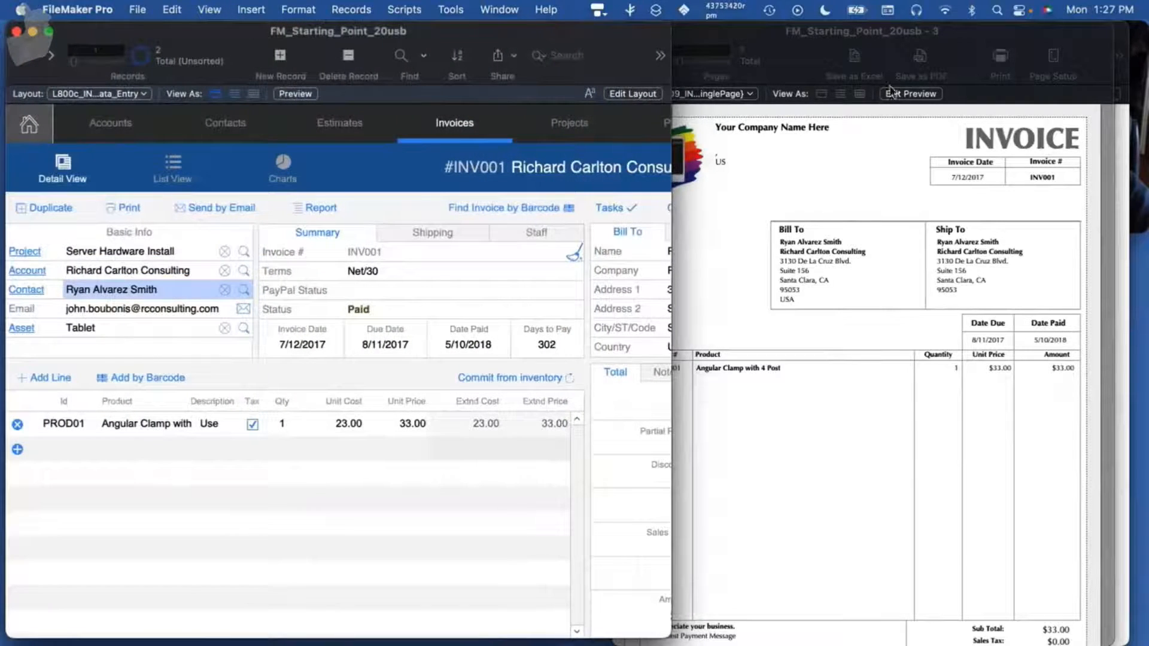
pyautogui.click(628, 94)
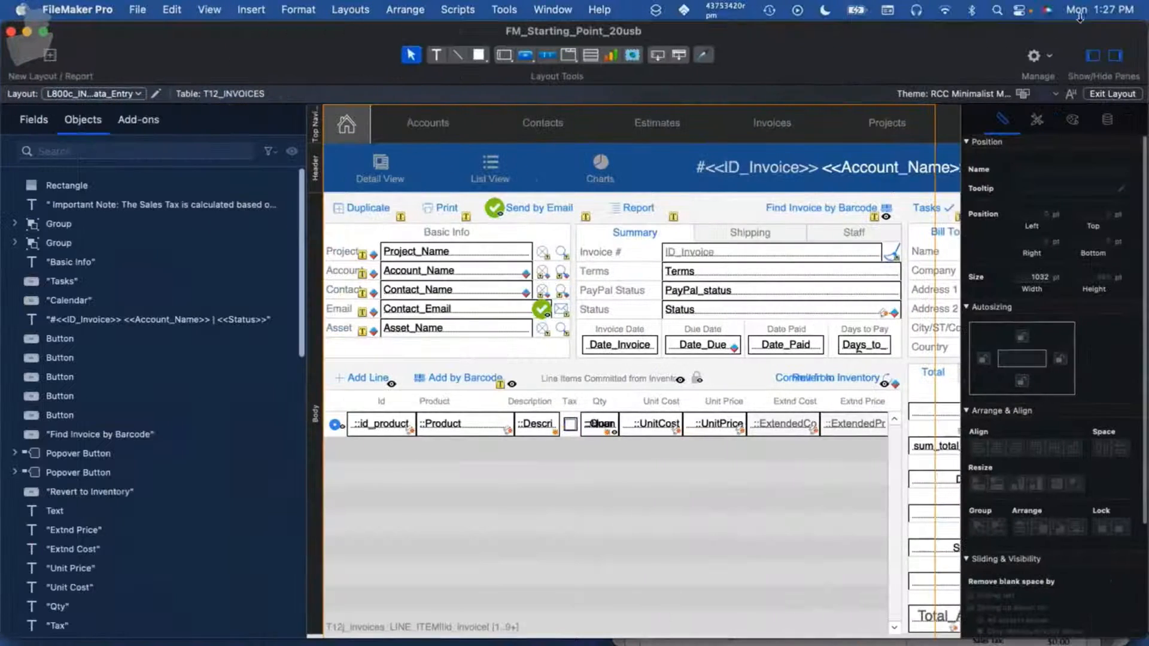
pyautogui.click(439, 249)
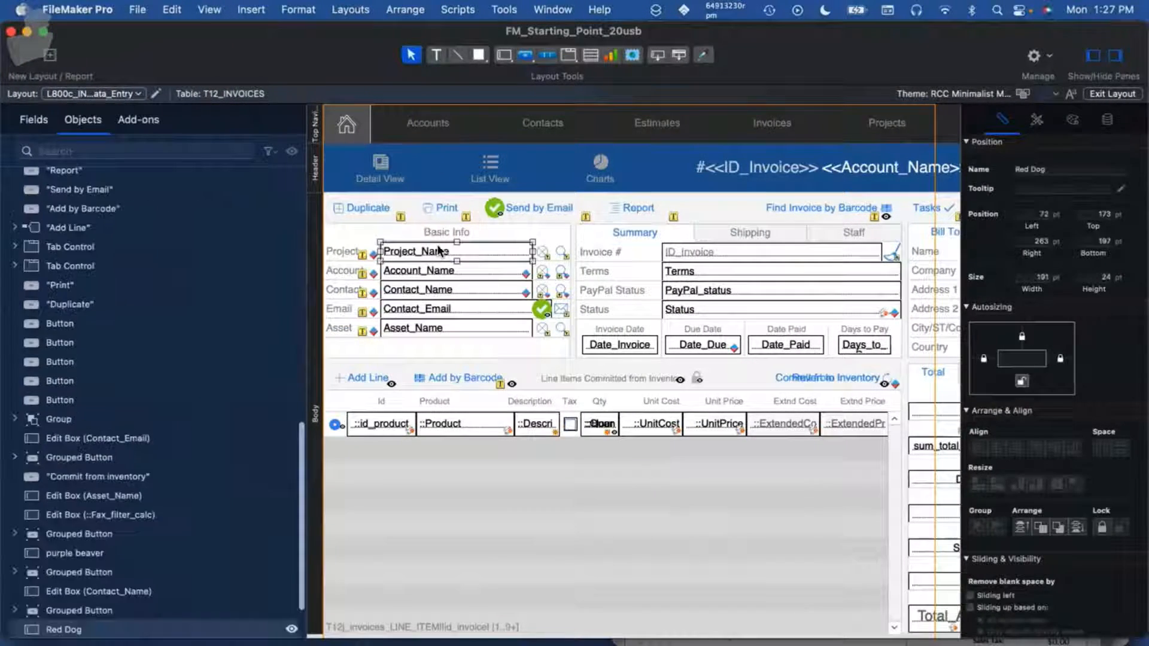
pyautogui.click(1071, 119)
pyautogui.scroll(-5, 1057, 469)
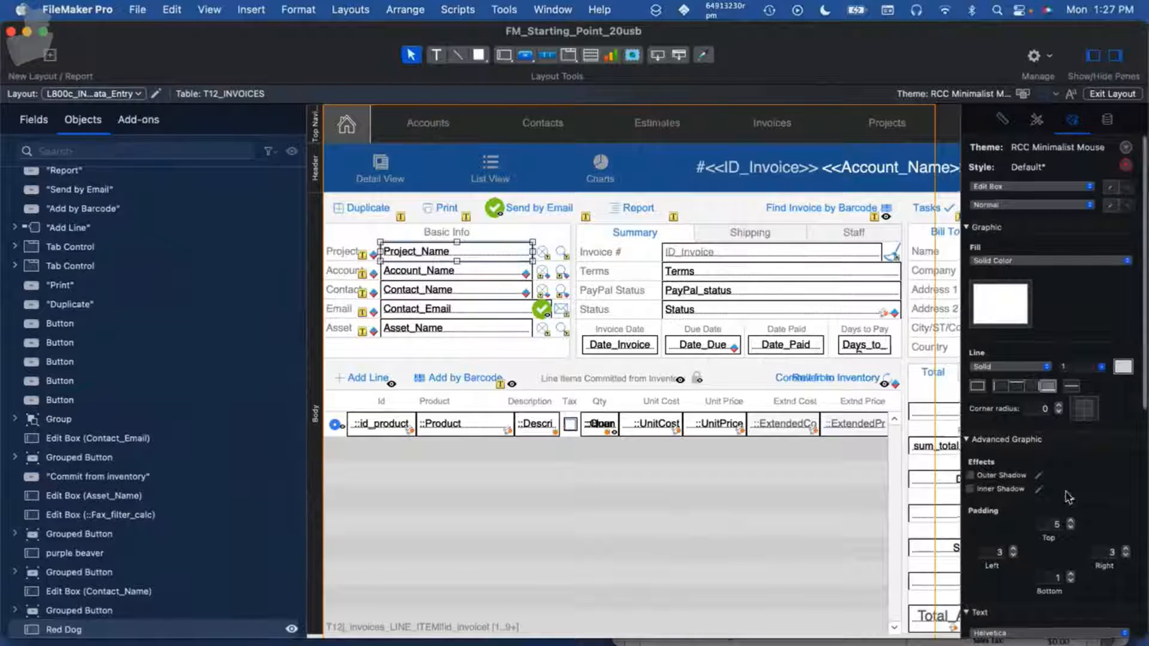
pyautogui.press('super+b')
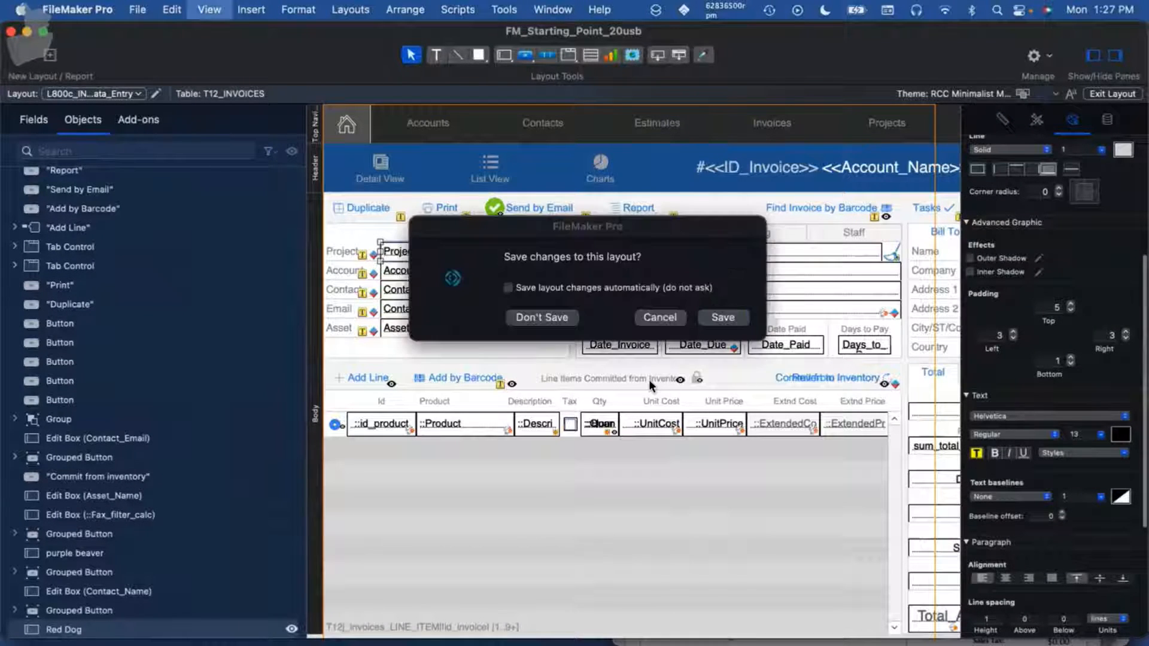
pyautogui.click(540, 316)
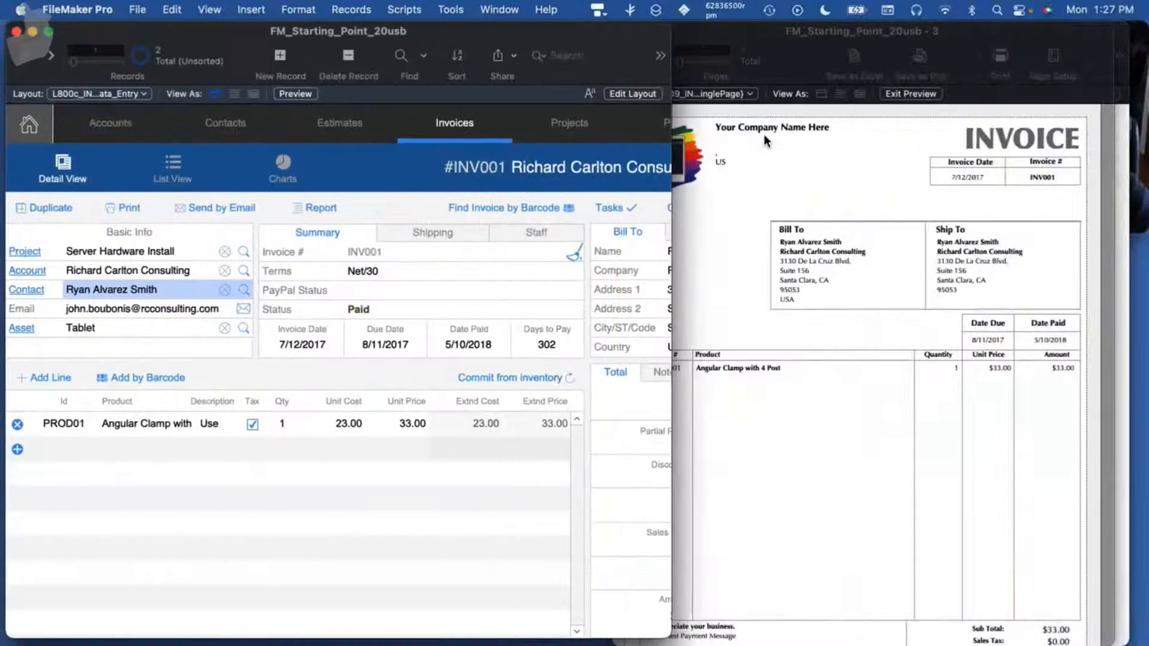
# Inspect the text appearance of the Bill To block and the Product field in the L809 layout, then exit Layout mode
pyautogui.moveTo(1039, 36); pyautogui.dragTo(830, 36)
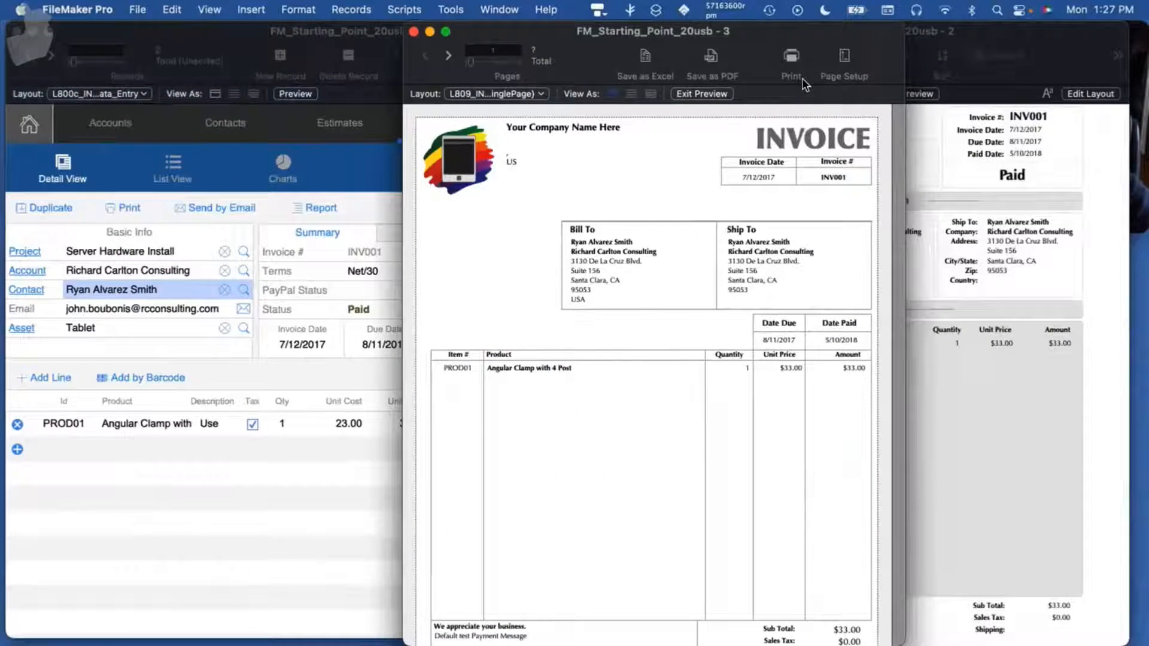
pyautogui.press('super+l')
pyautogui.click(618, 227)
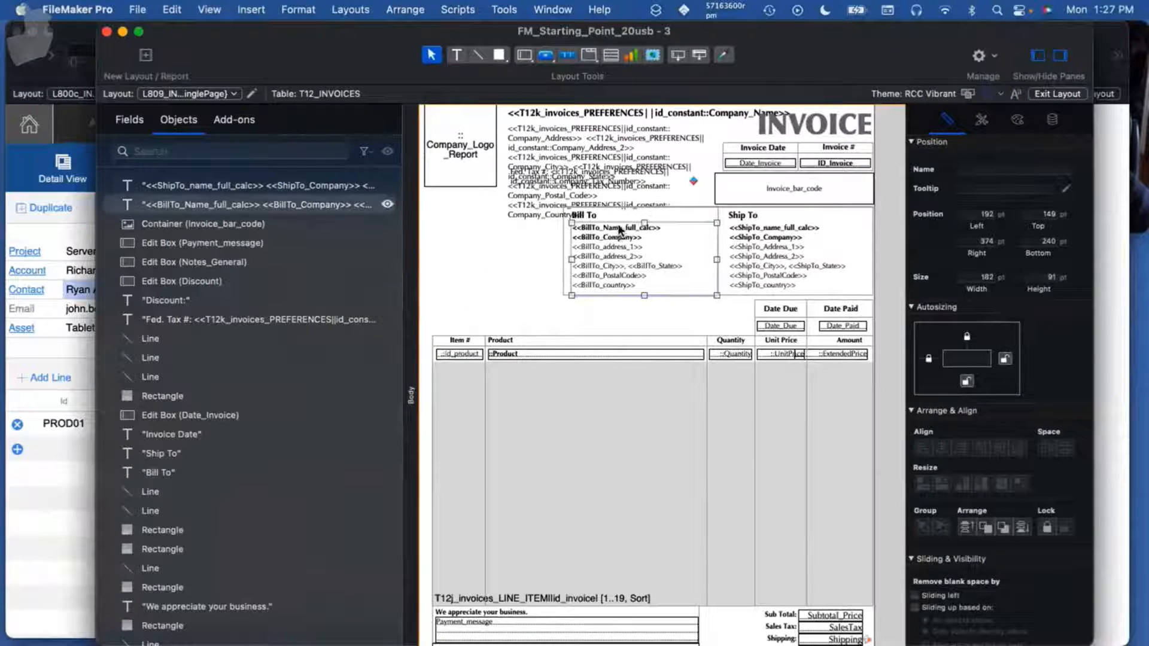
pyautogui.click(1018, 119)
pyautogui.scroll(-10, 1021, 302)
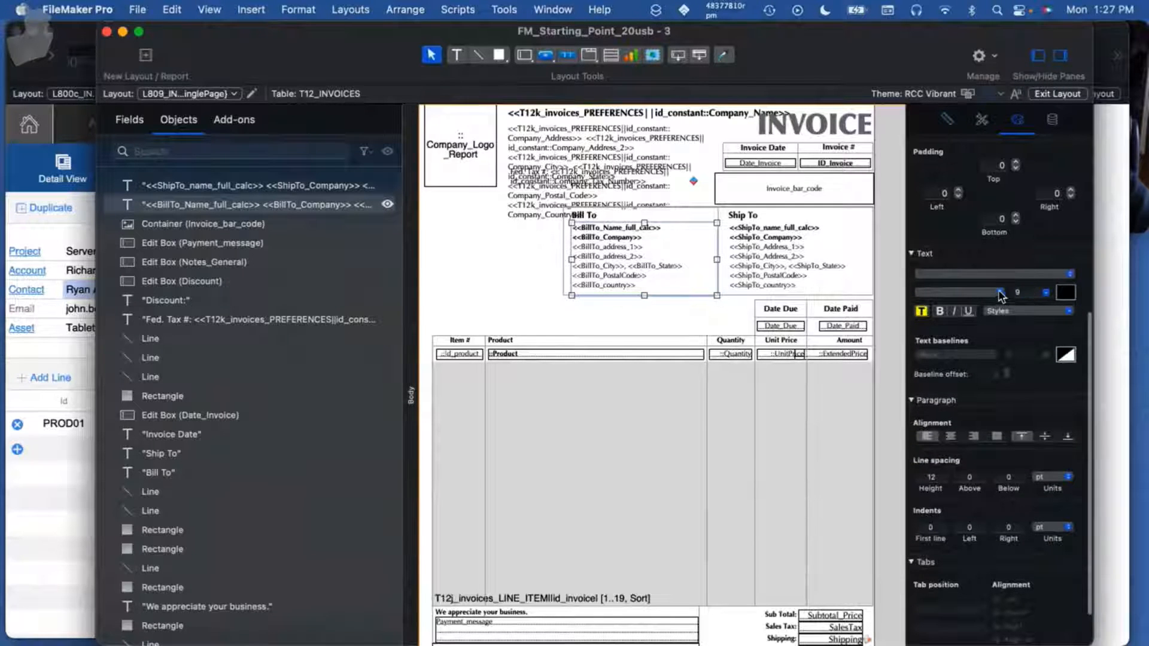
pyautogui.click(504, 355)
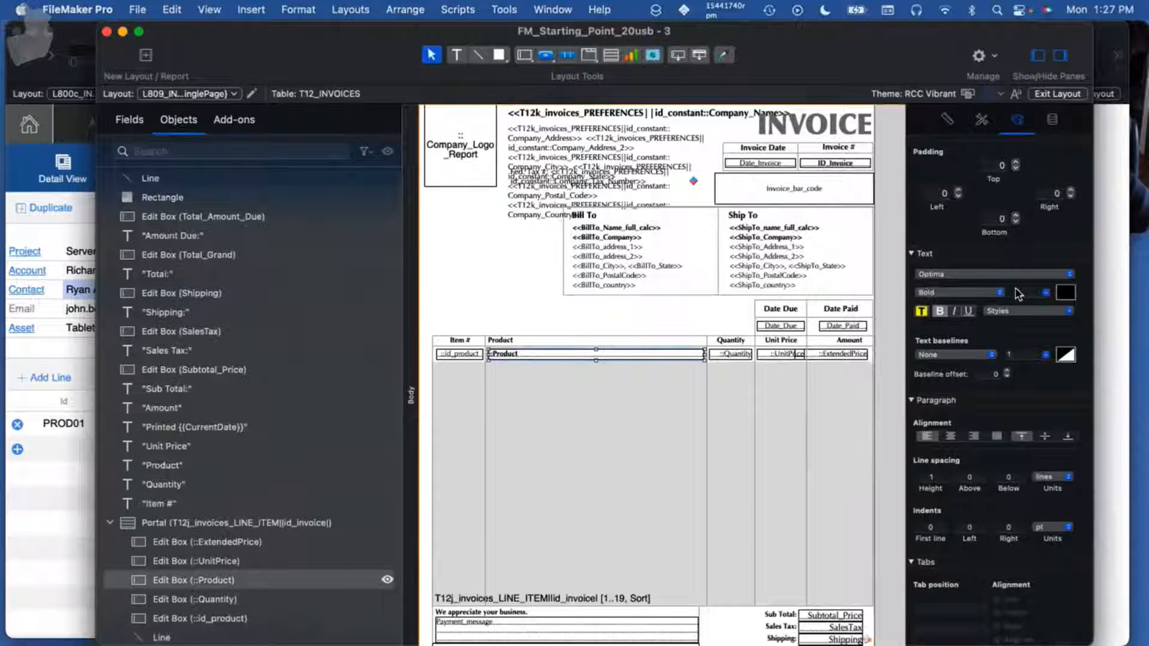
pyautogui.scroll(-5, 737, 310)
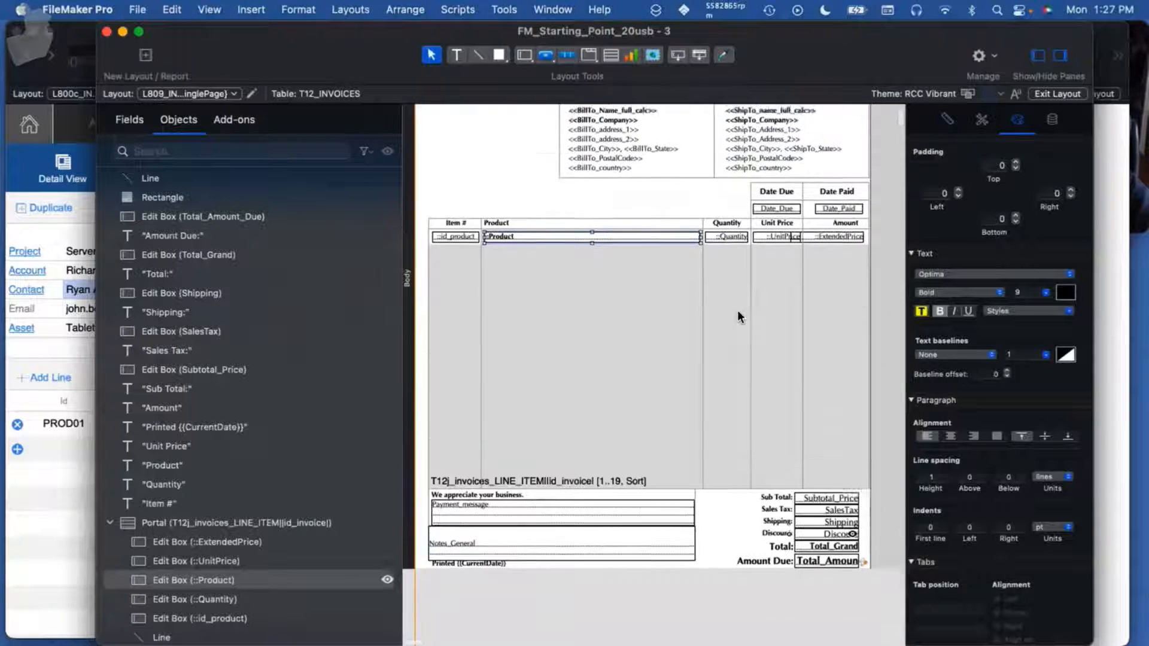
pyautogui.scroll(5, 738, 313)
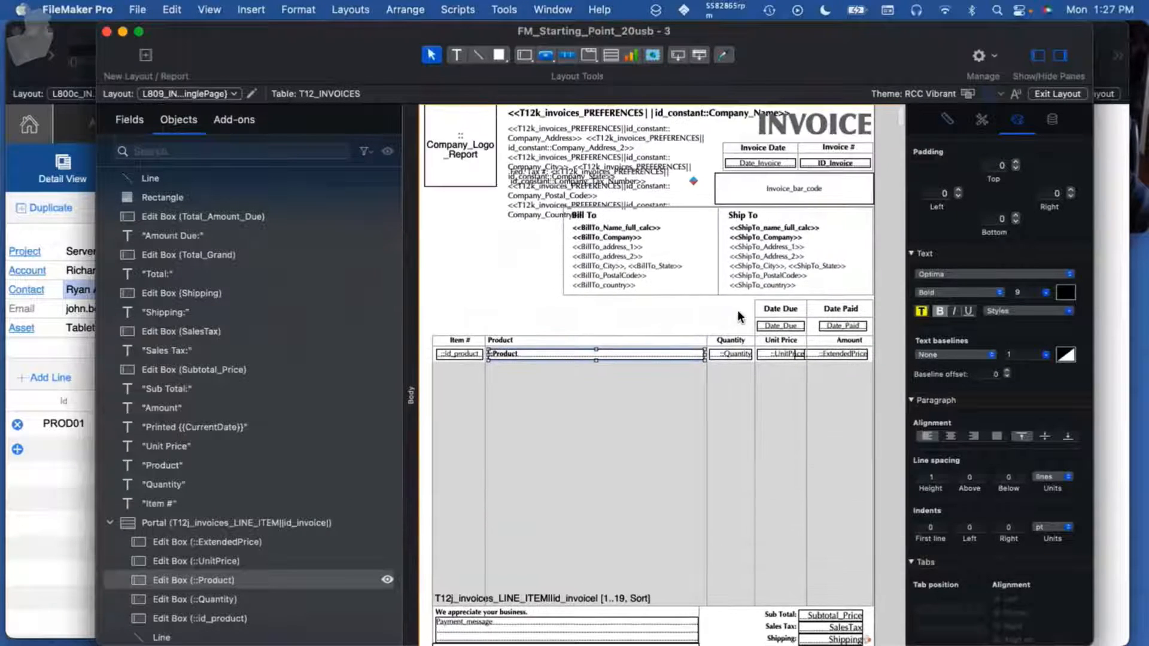
pyautogui.click(1049, 89)
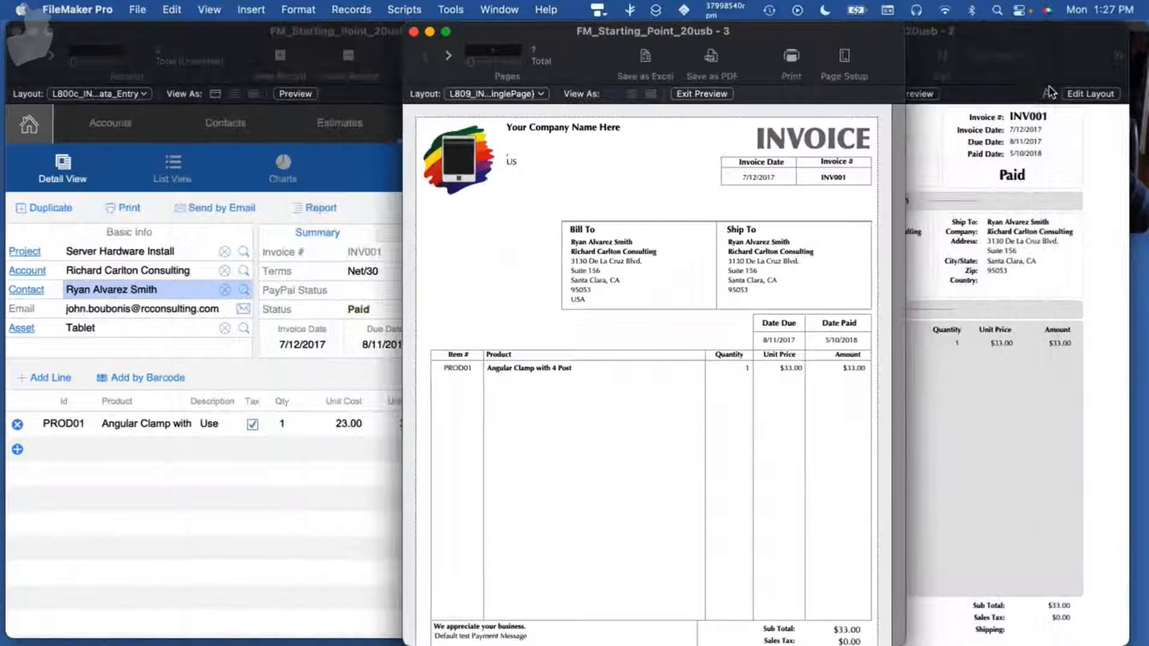
# Place the L809 preview window beside the L800c data entry window and widen the data entry window to show its billing and notes area
pyautogui.moveTo(724, 26); pyautogui.dragTo(950, 26)
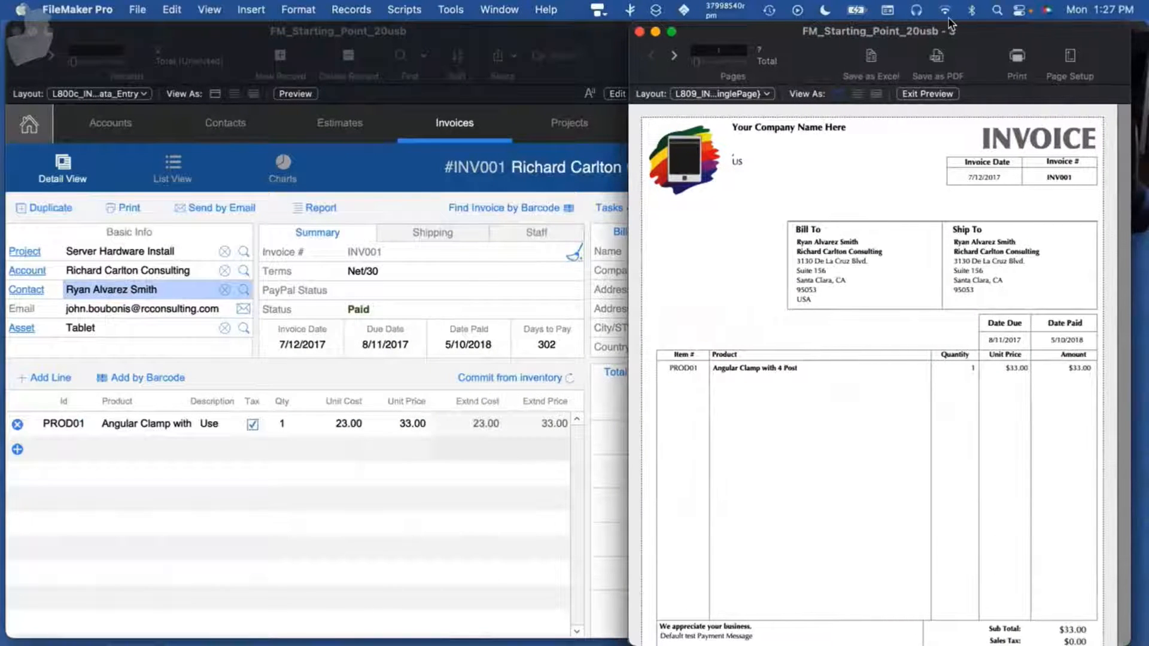
pyautogui.click(534, 28)
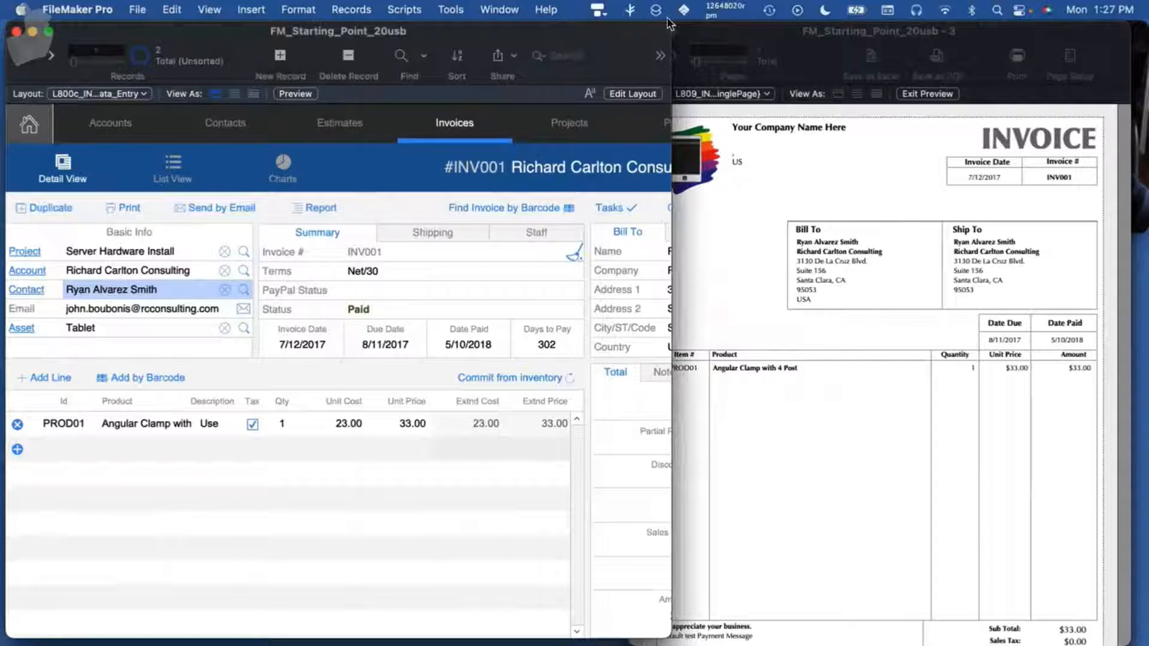
pyautogui.moveTo(668, 24); pyautogui.dragTo(896, 24)
# Enter "This person has been quite difficult. Please make sure we hand them the" in the invoice's Notes for Internal Use
pyautogui.click(727, 366)
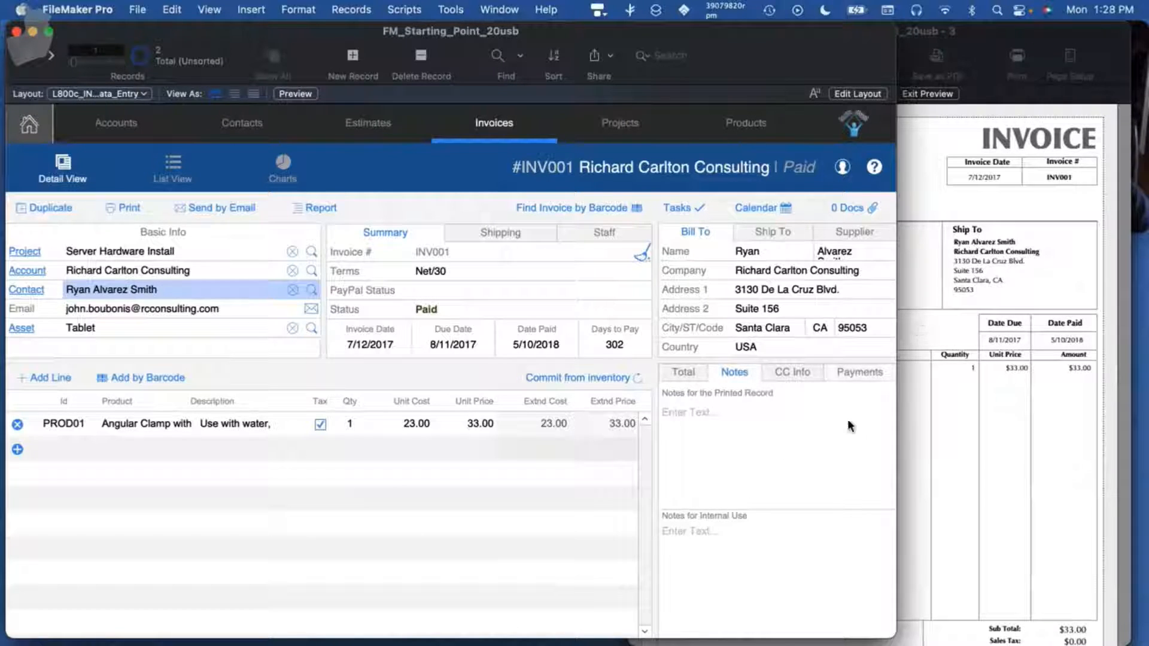
pyautogui.click(717, 547)
pyautogui.write('This')
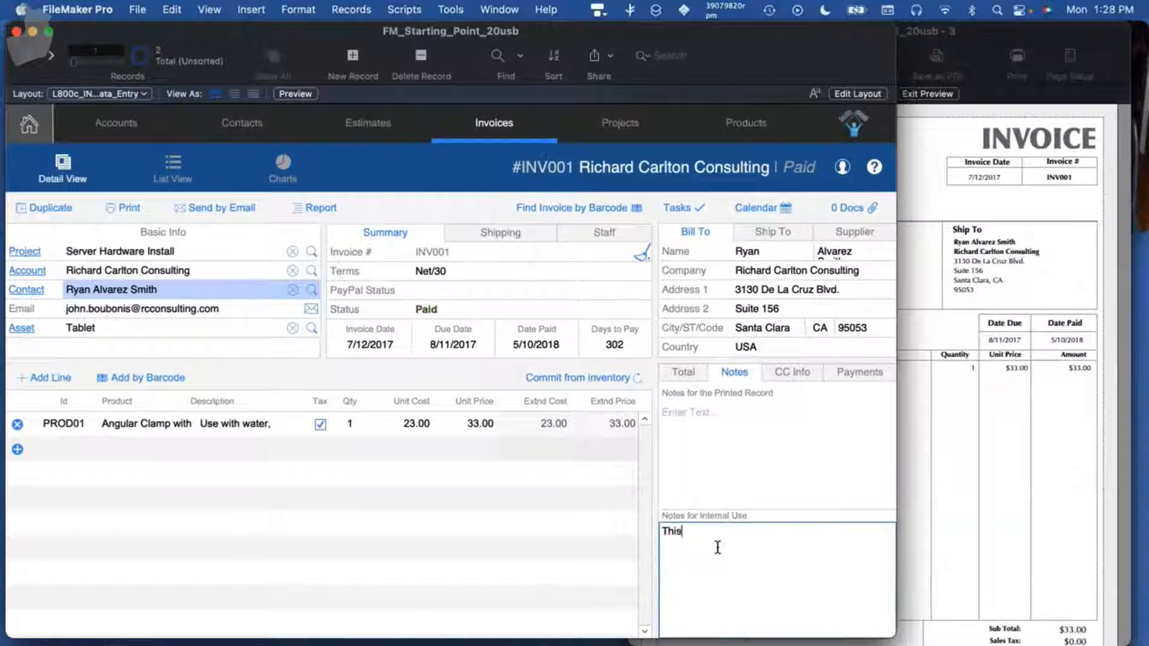
pyautogui.write(' person has been gu')
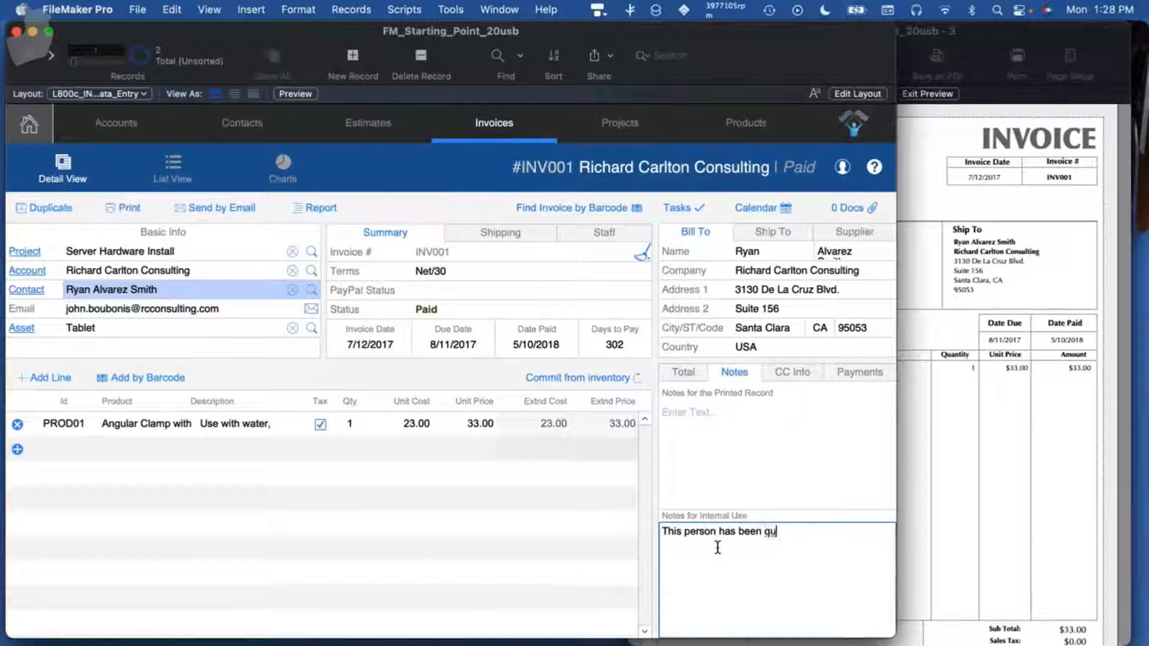
pyautogui.write('ite difficu')
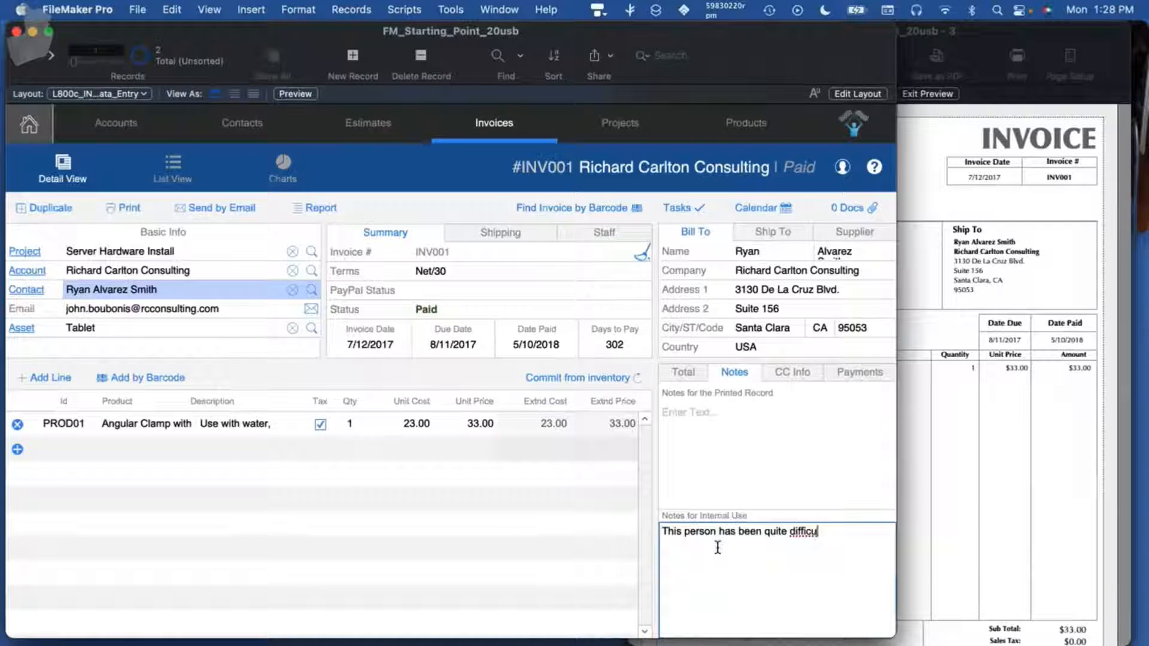
pyautogui.write('lt. Please make su')
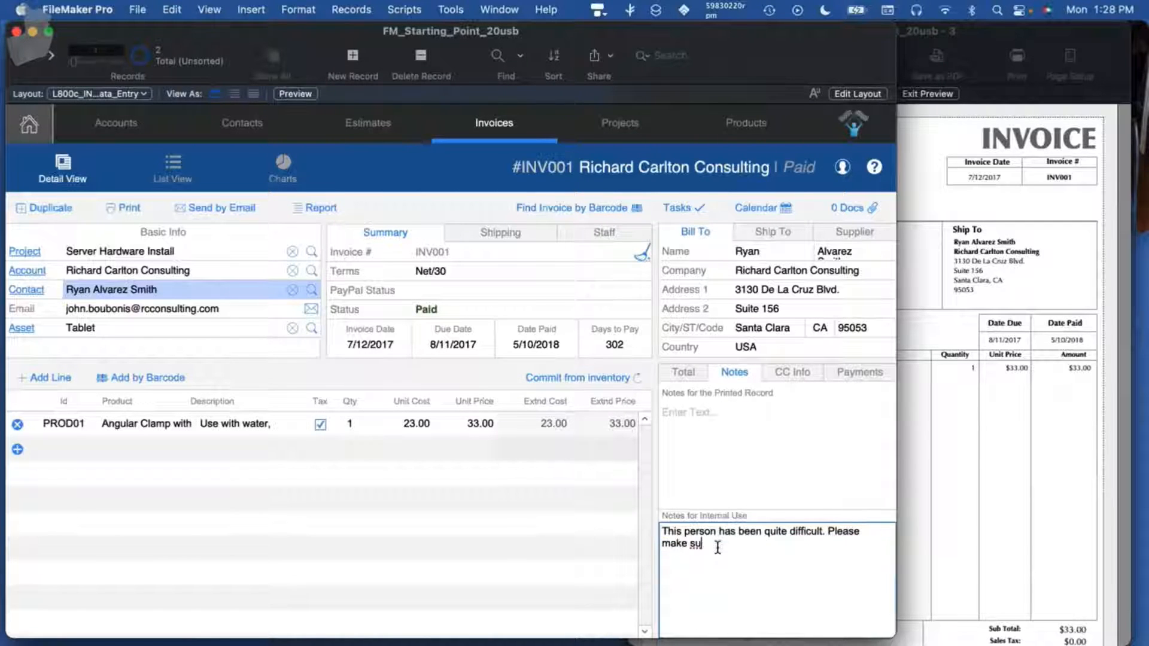
pyautogui.write('re we ha')
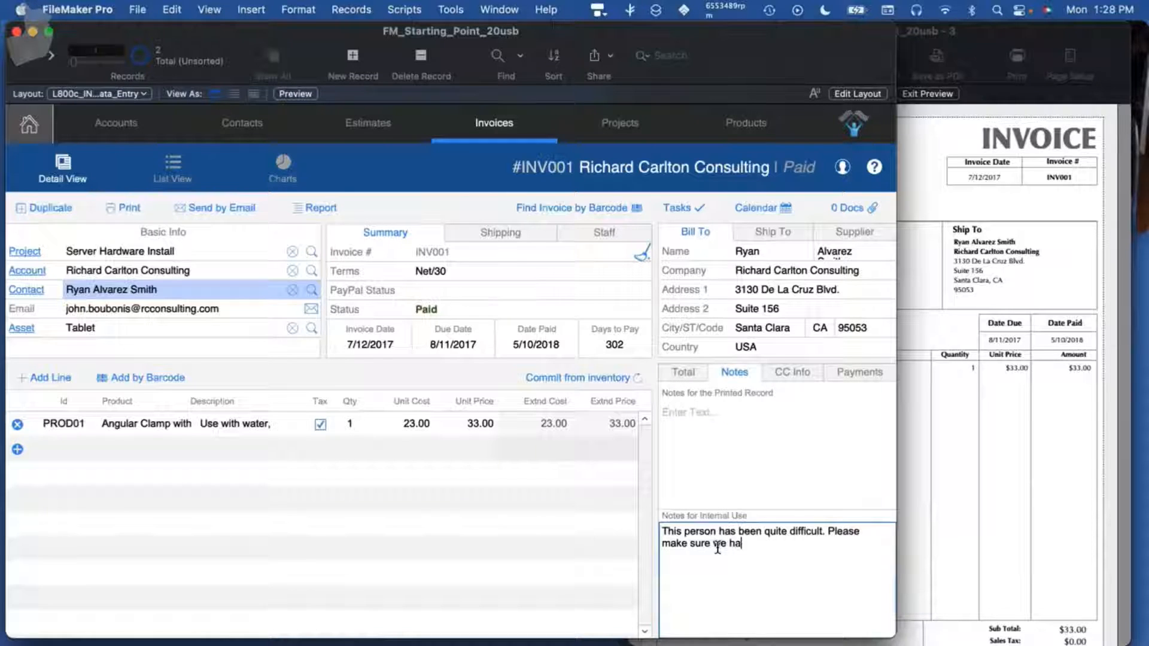
pyautogui.write('nd them the opakl')
pyautogui.press('BackSpace')
pyautogui.press('BackSpace')
pyautogui.press('BackSpace')
pyautogui.press('BackSpace')
pyautogui.press('BackSpace')
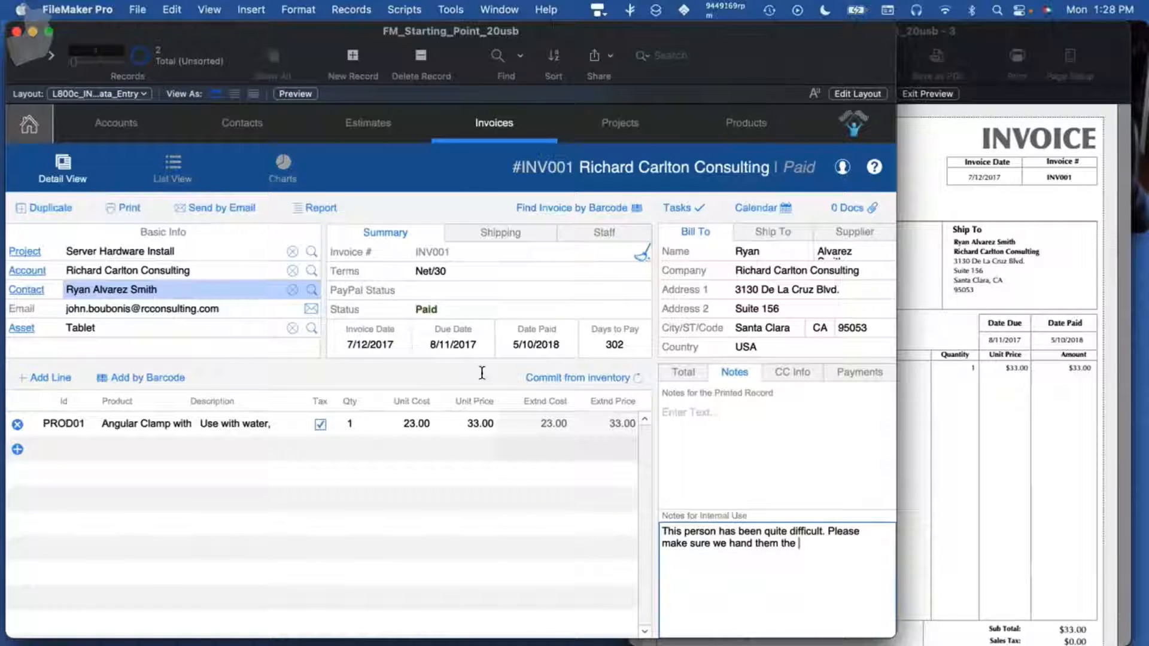
pyautogui.click(414, 358)
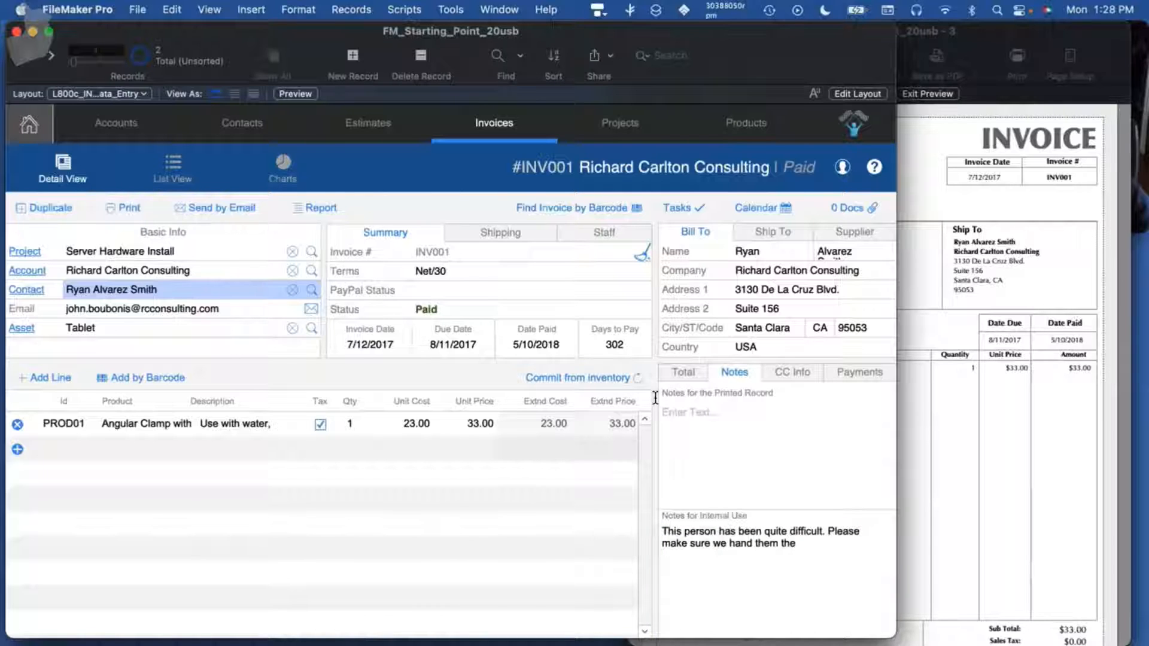
# Enter "We love this customer say hi before giving package" in the invoice's Notes for the Printed Record
pyautogui.click(751, 461)
pyautogui.write('We love this cusrto')
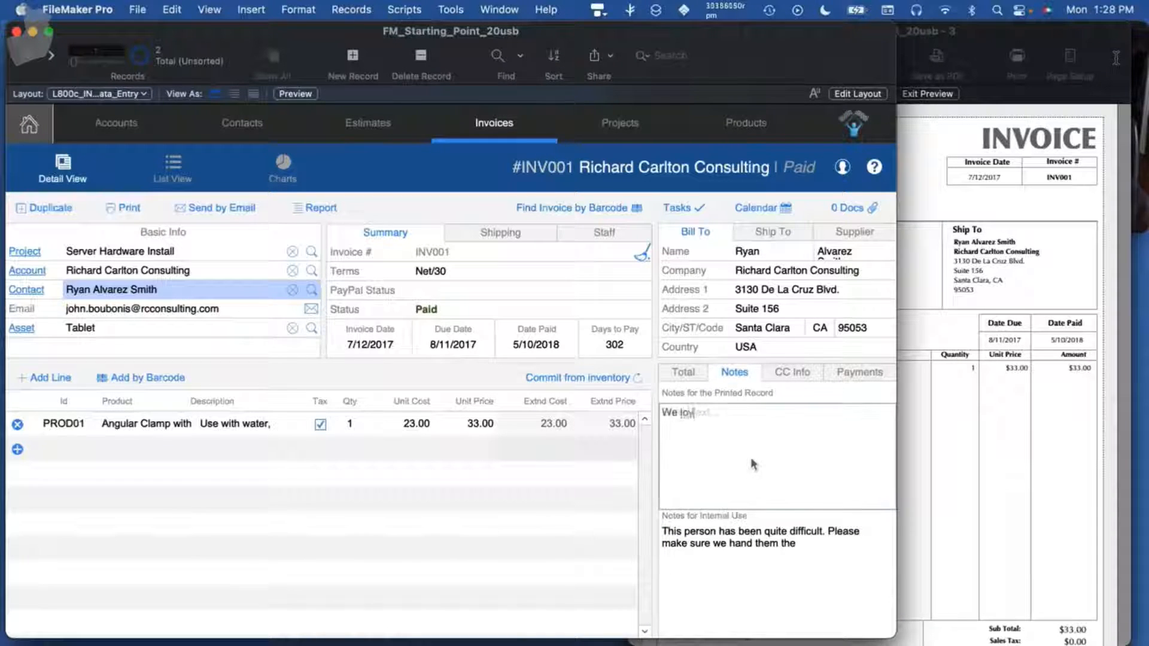
pyautogui.press('BackSpace')
pyautogui.press('BackSpace')
pyautogui.press('BackSpace')
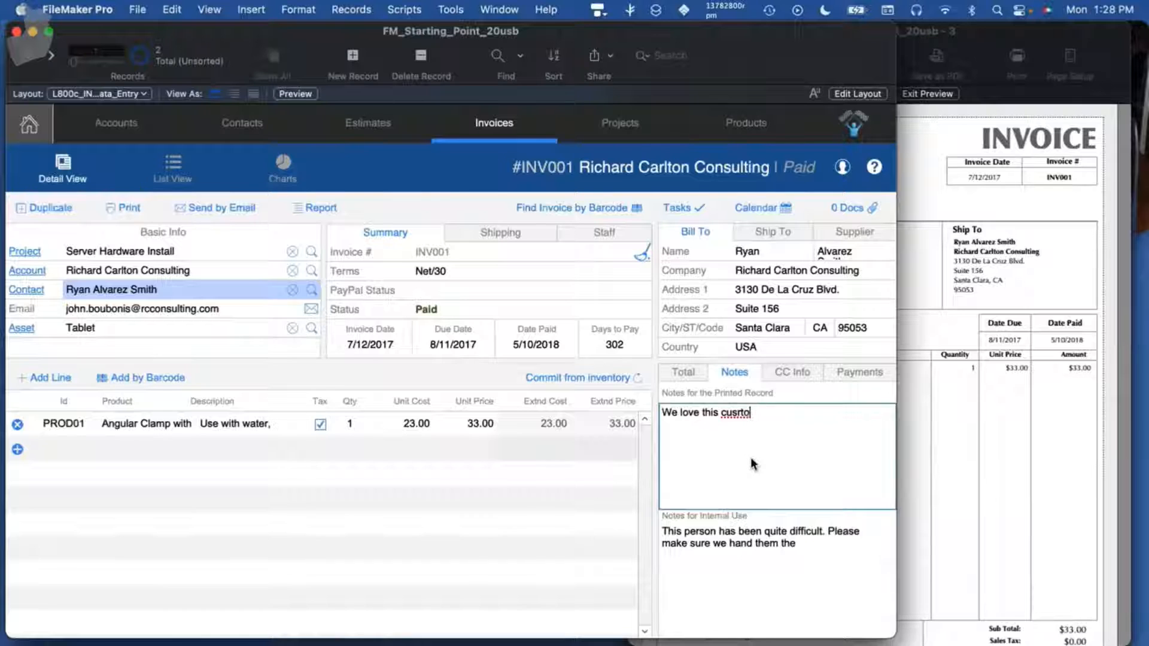
pyautogui.write('tomer say hi before giving package')
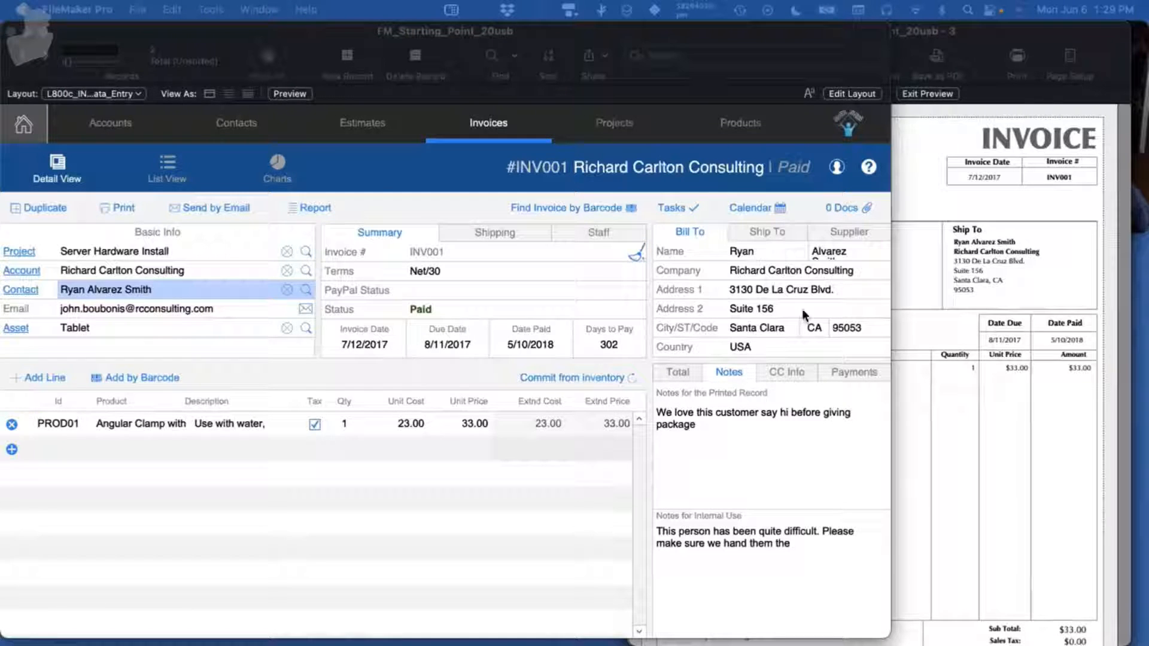
# Shrink the data entry window and rearrange the print layout windows so the L809 preview stands in front beside it
pyautogui.moveTo(889, 636); pyautogui.dragTo(393, 323)
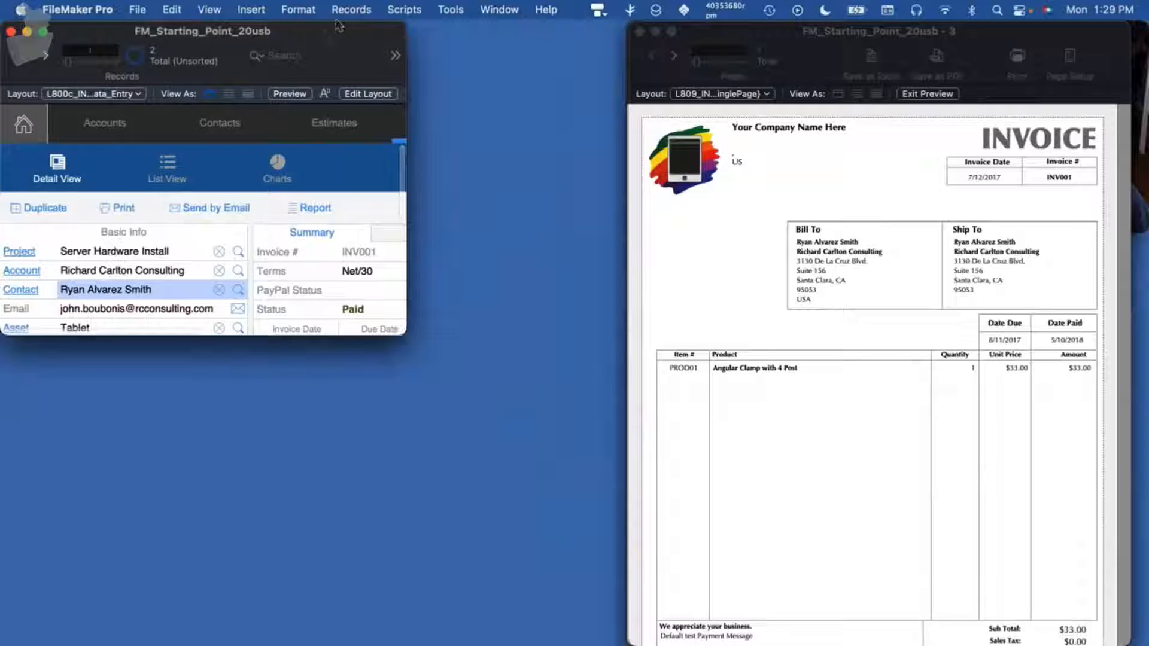
pyautogui.moveTo(979, 25); pyautogui.dragTo(662, 25)
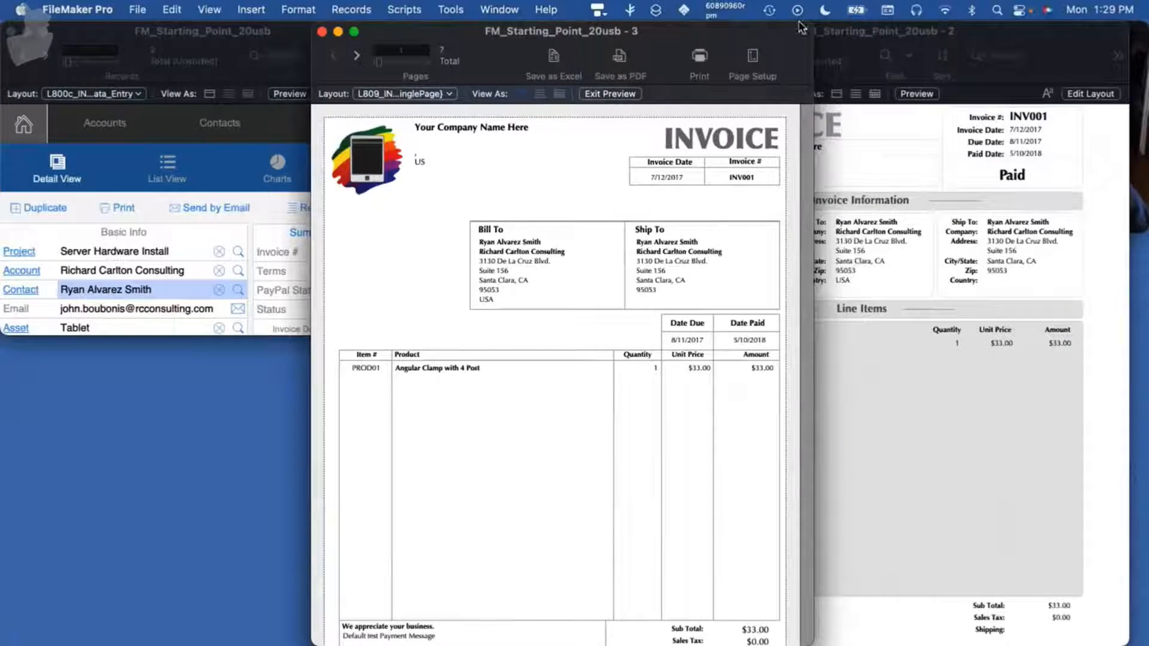
pyautogui.click(881, 36)
pyautogui.click(636, 31)
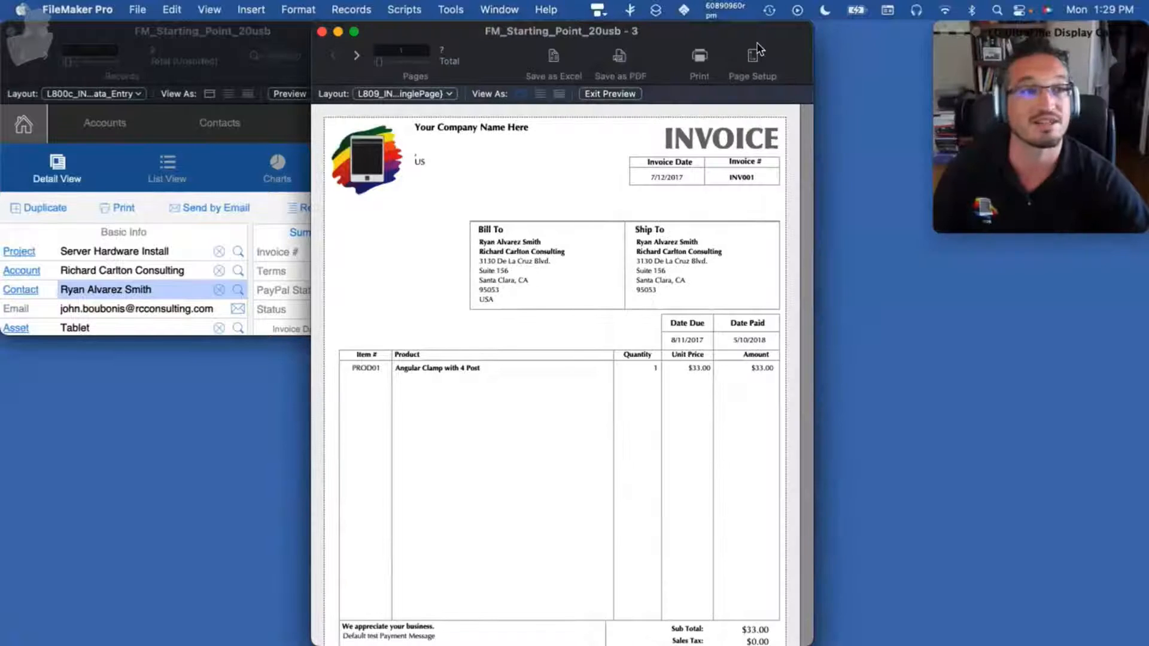
pyautogui.moveTo(720, 37); pyautogui.dragTo(748, 36)
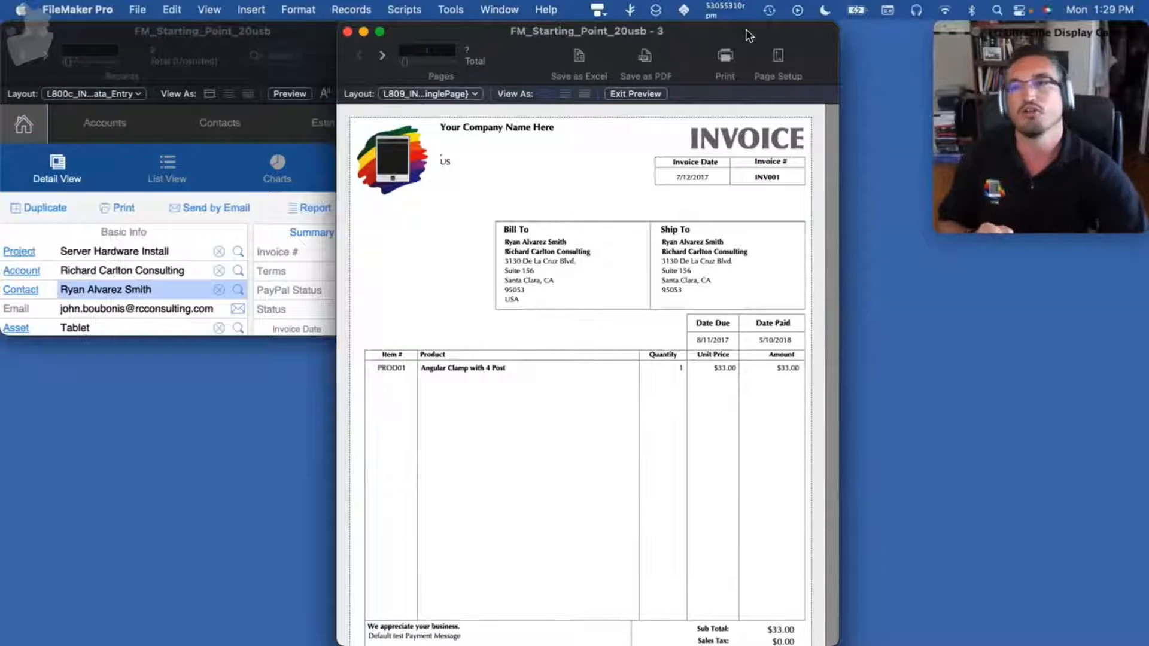
# Enlarge the data entry window, review the line items of the second invoice record, and return to the first record
pyautogui.click(272, 30)
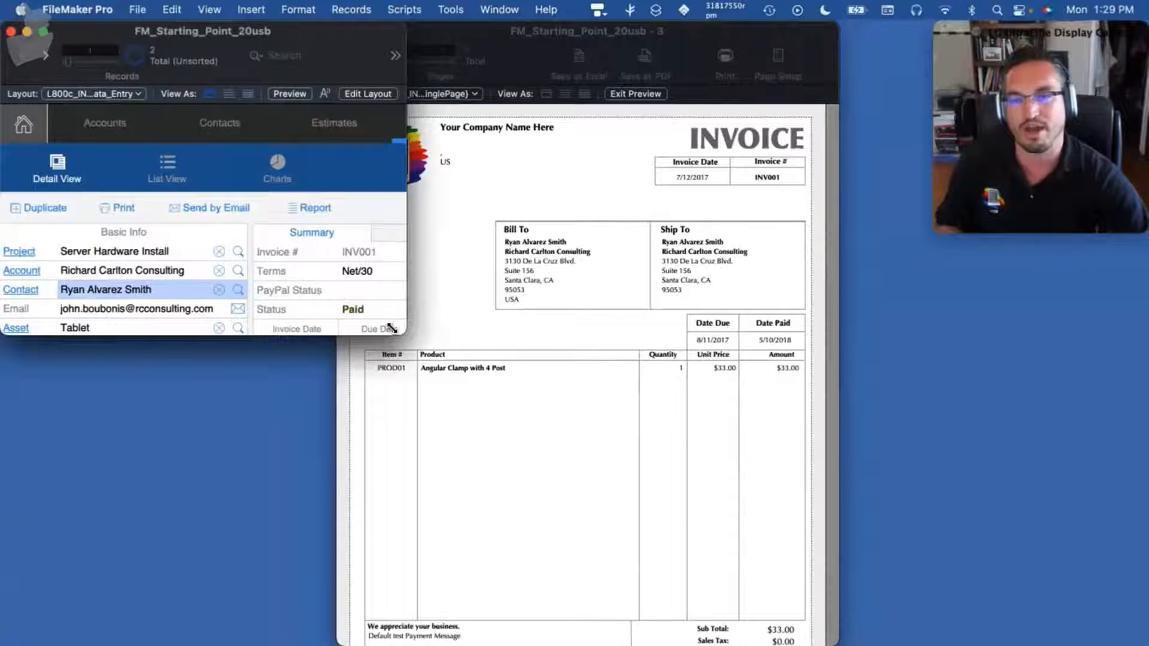
pyautogui.moveTo(391, 328); pyautogui.dragTo(759, 584)
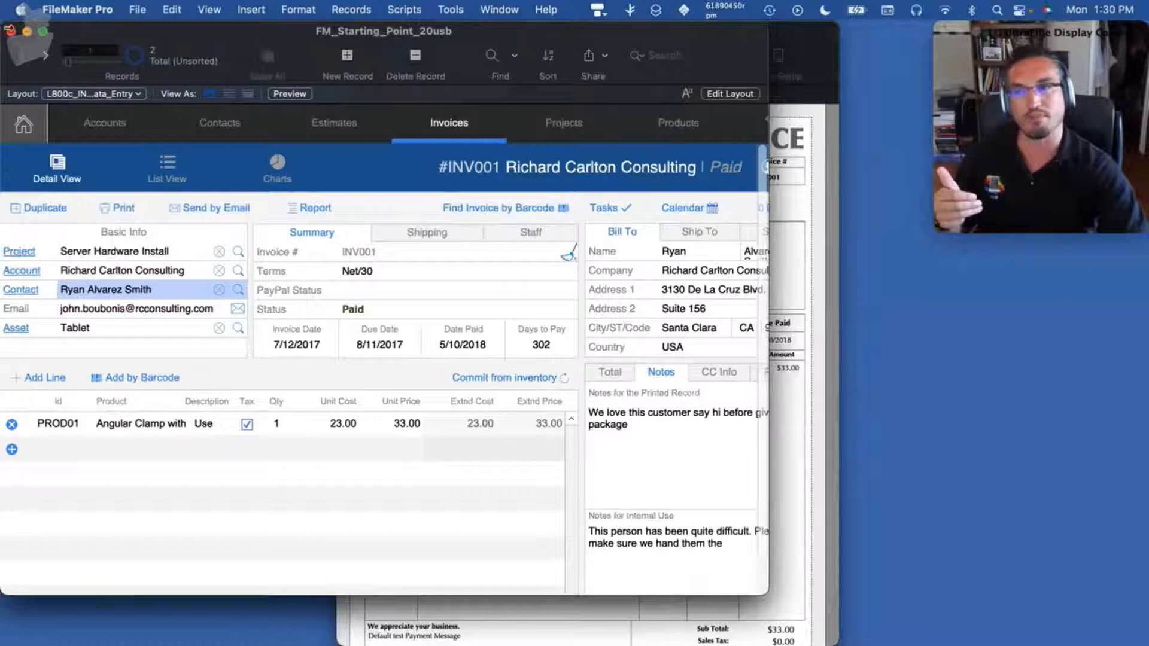
pyautogui.click(45, 55)
pyautogui.scroll(-6, 226, 461)
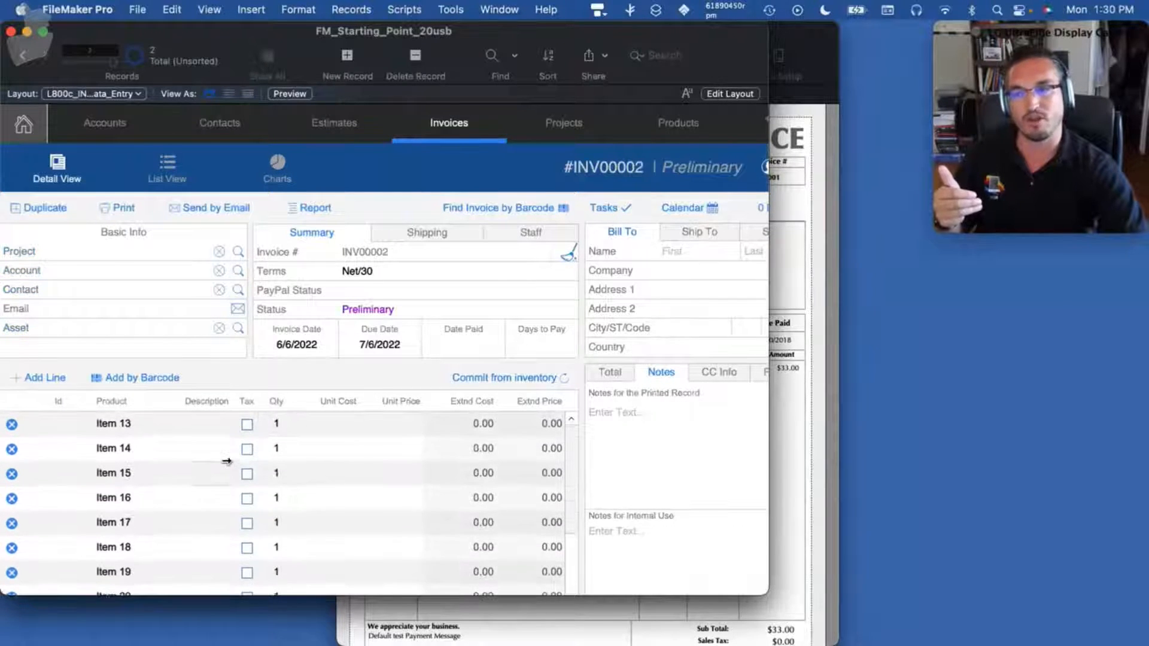
pyautogui.scroll(-2, 226, 461)
pyautogui.scroll(5, 159, 419)
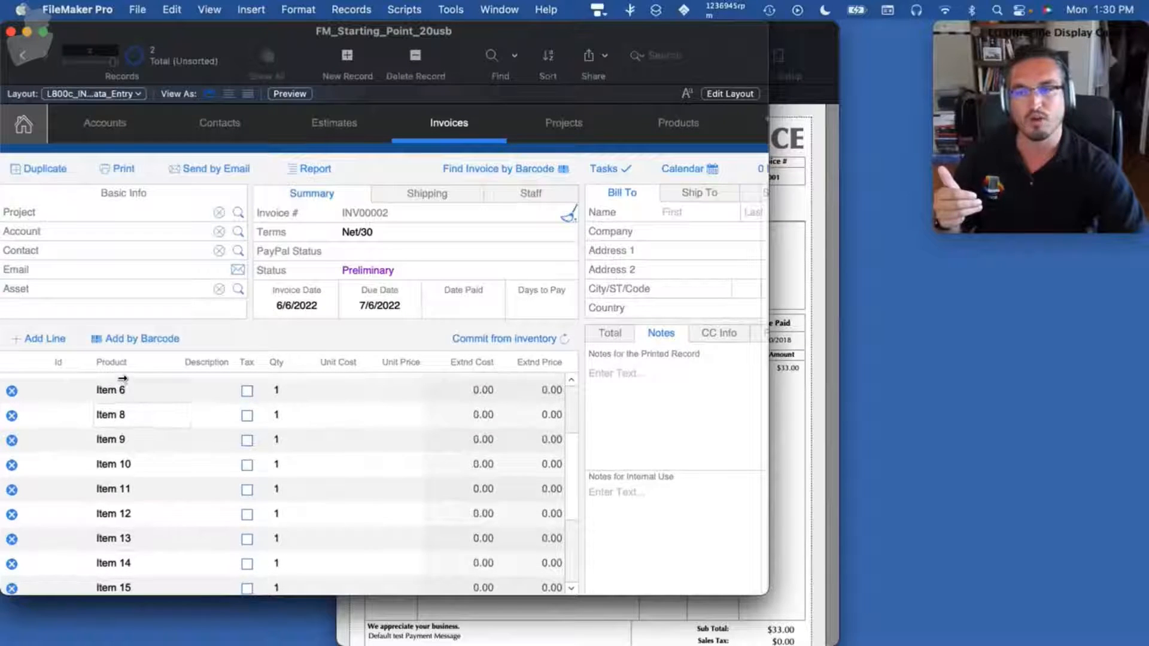
pyautogui.scroll(3, 123, 378)
pyautogui.scroll(-8, 141, 389)
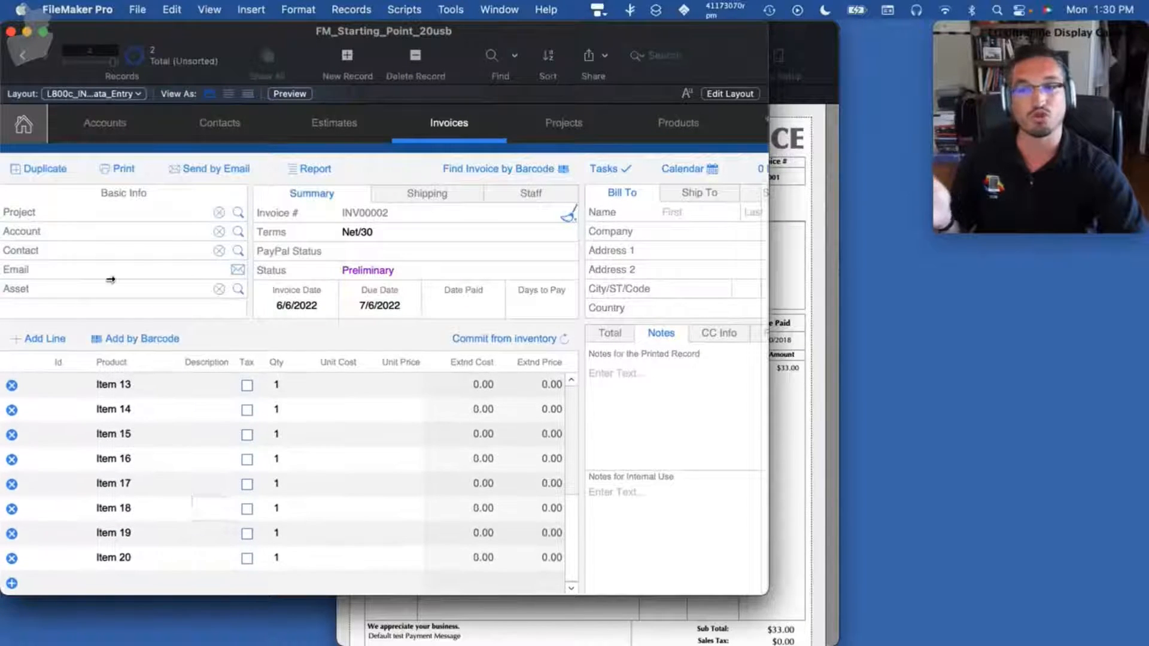
pyautogui.click(21, 58)
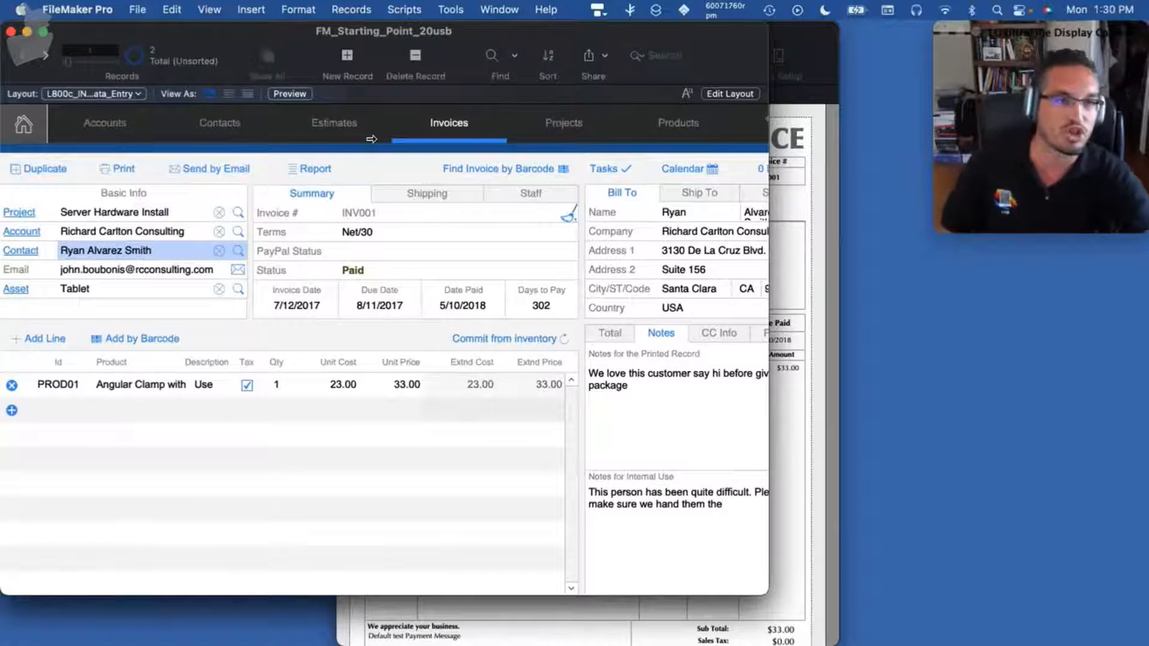
# Check the notes area of L809 in Layout mode, then show the invoice in Browse mode beside the data entry window
pyautogui.click(793, 41)
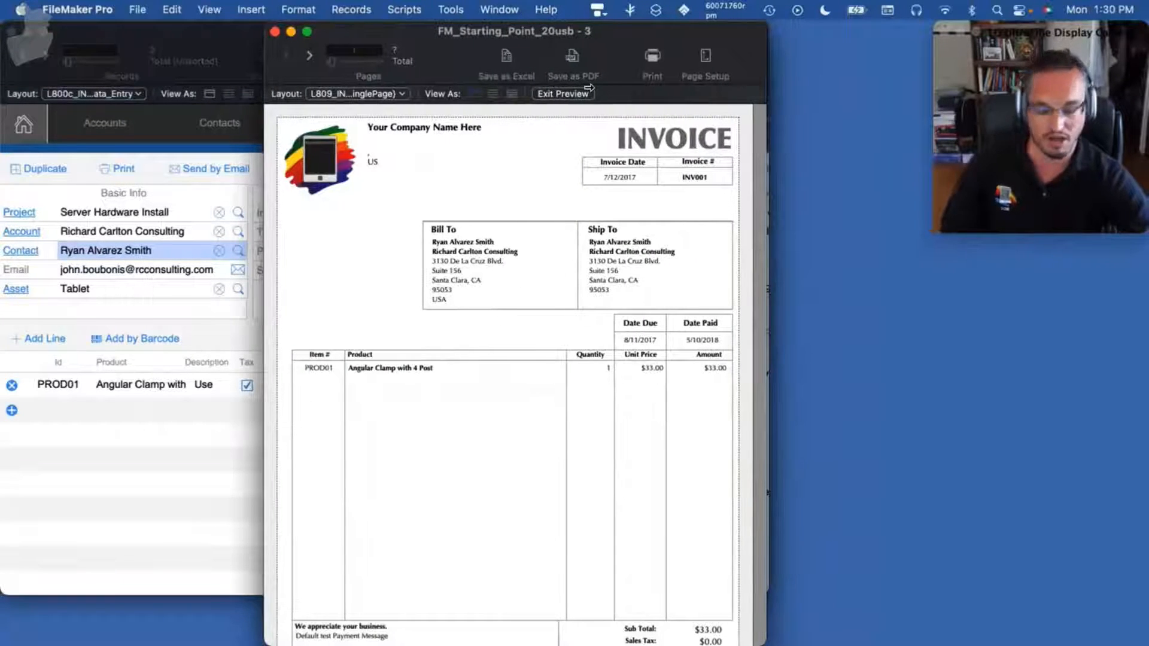
pyautogui.scroll(-3, 597, 192)
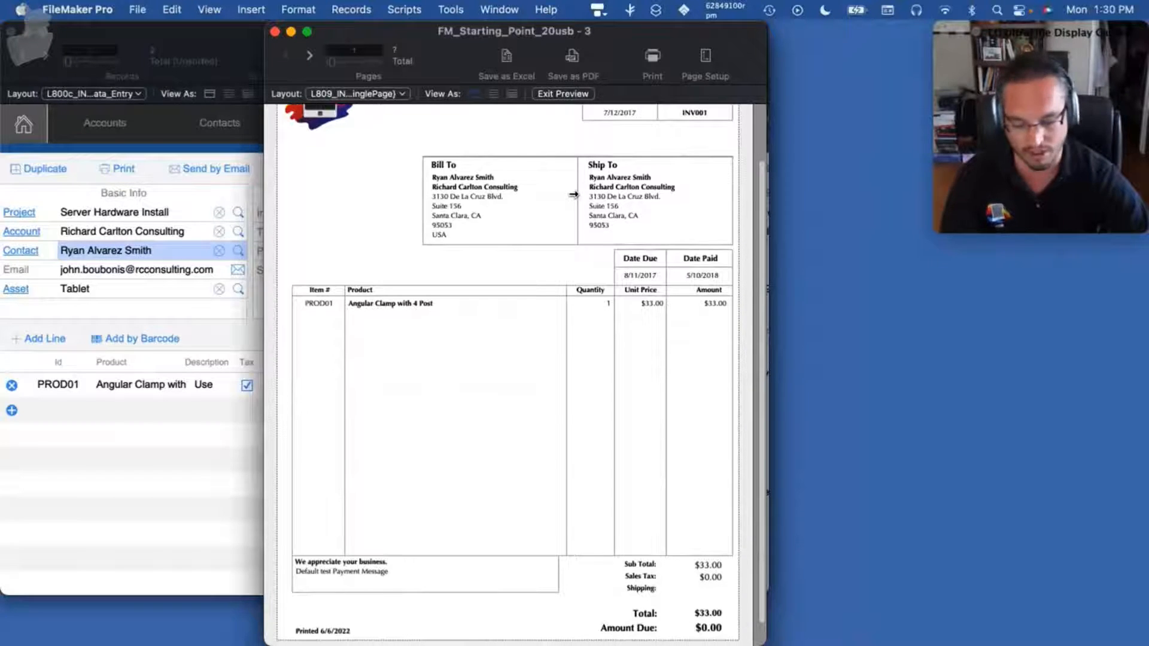
pyautogui.press('super+l')
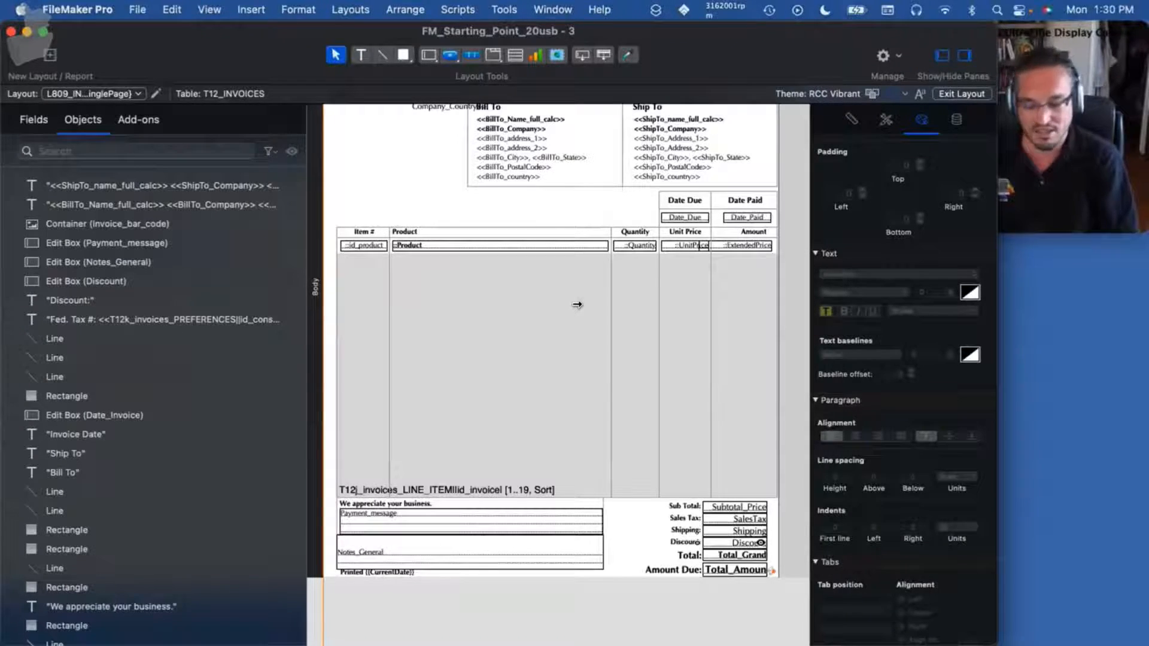
pyautogui.press('super+b')
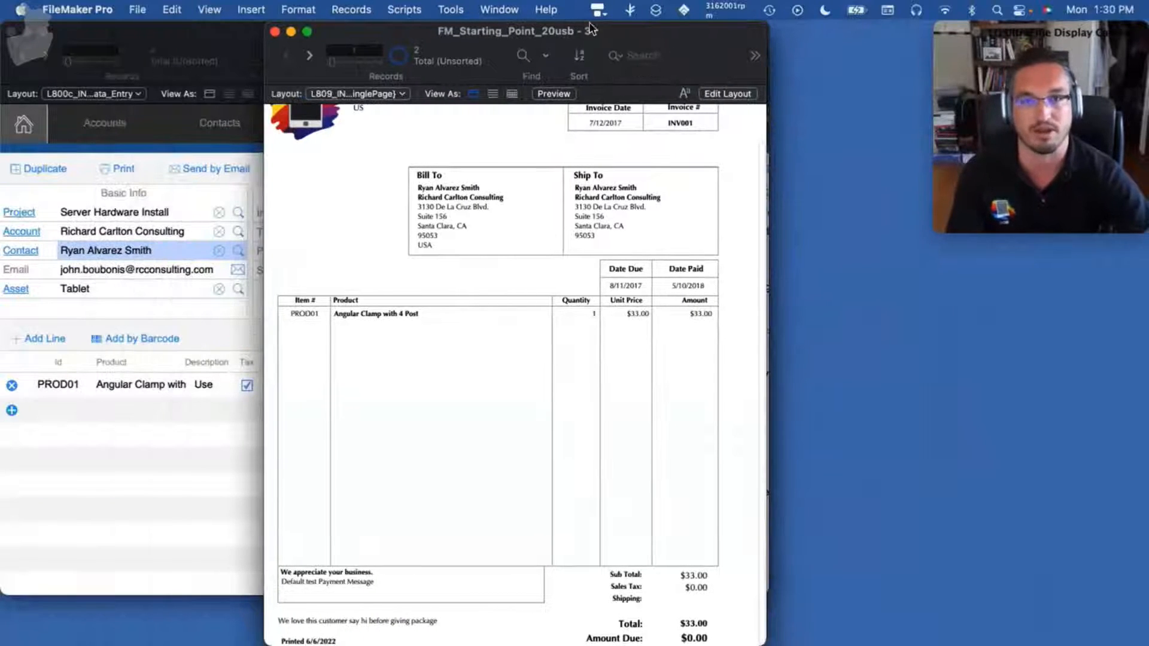
pyautogui.moveTo(591, 28); pyautogui.dragTo(818, 26)
pyautogui.click(277, 326)
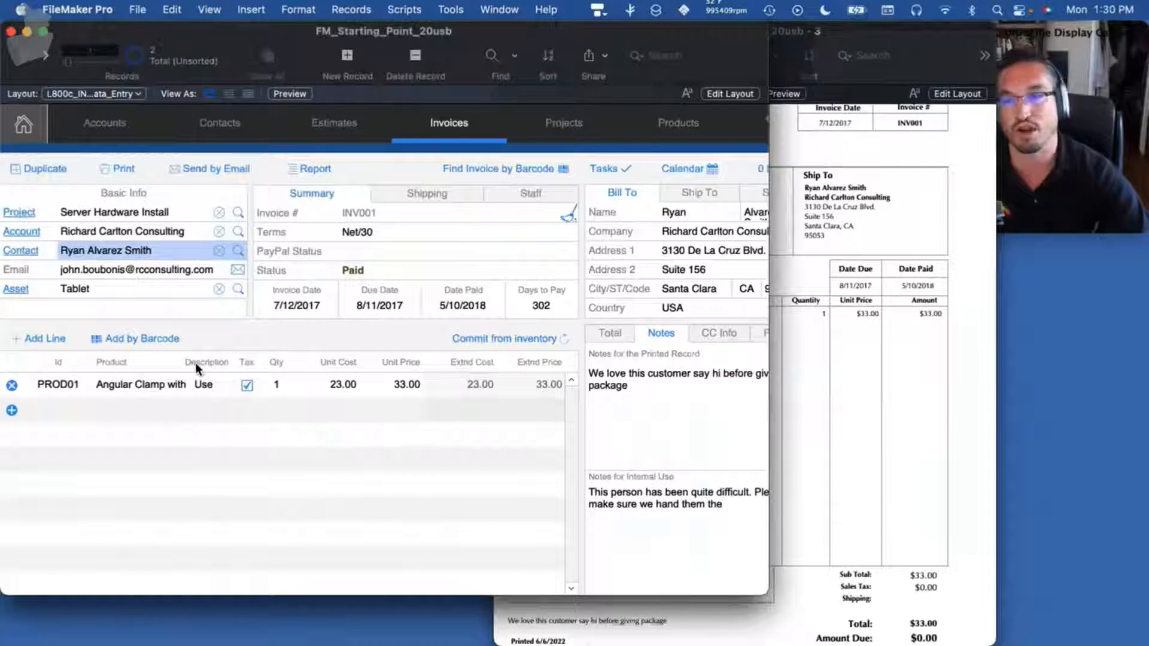
# Extend the line item's product text with the lines "Extra Info", "This should be a yellow Clamp" and "Customer had issue with last one"
pyautogui.click(150, 384)
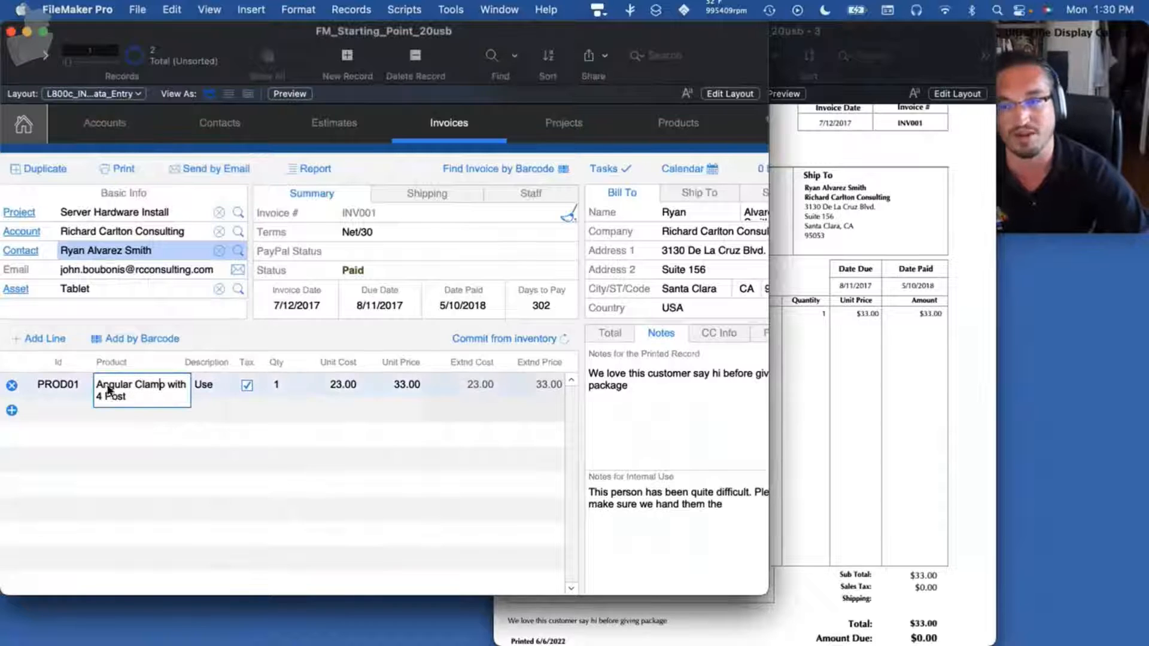
pyautogui.click(131, 397)
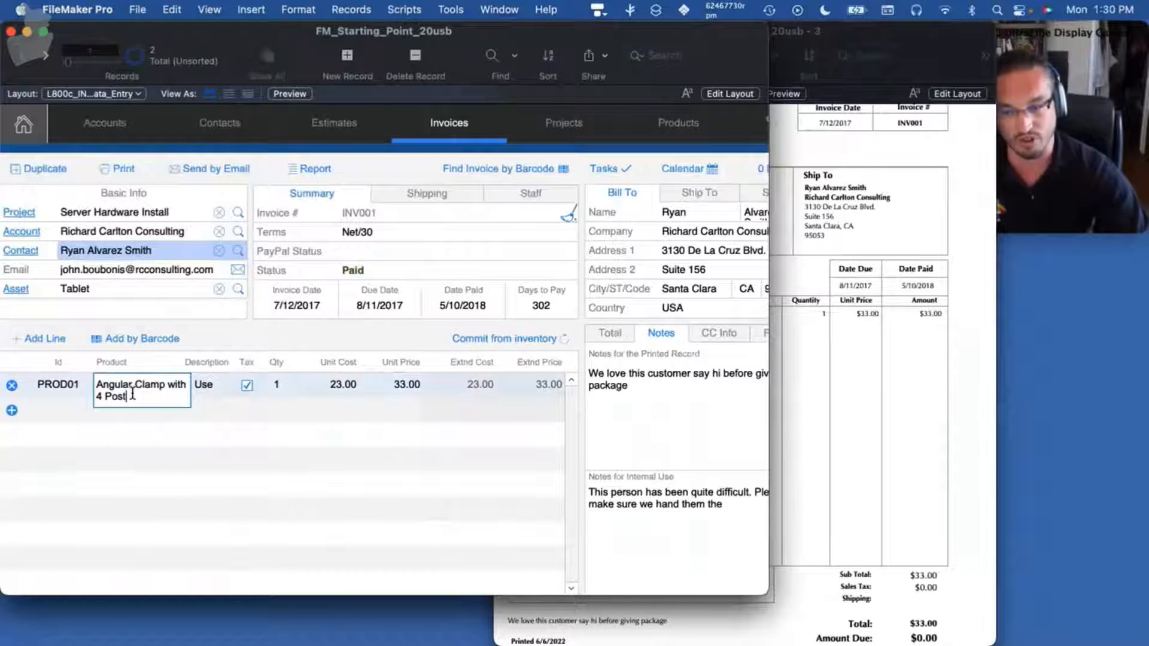
pyautogui.press('Return')
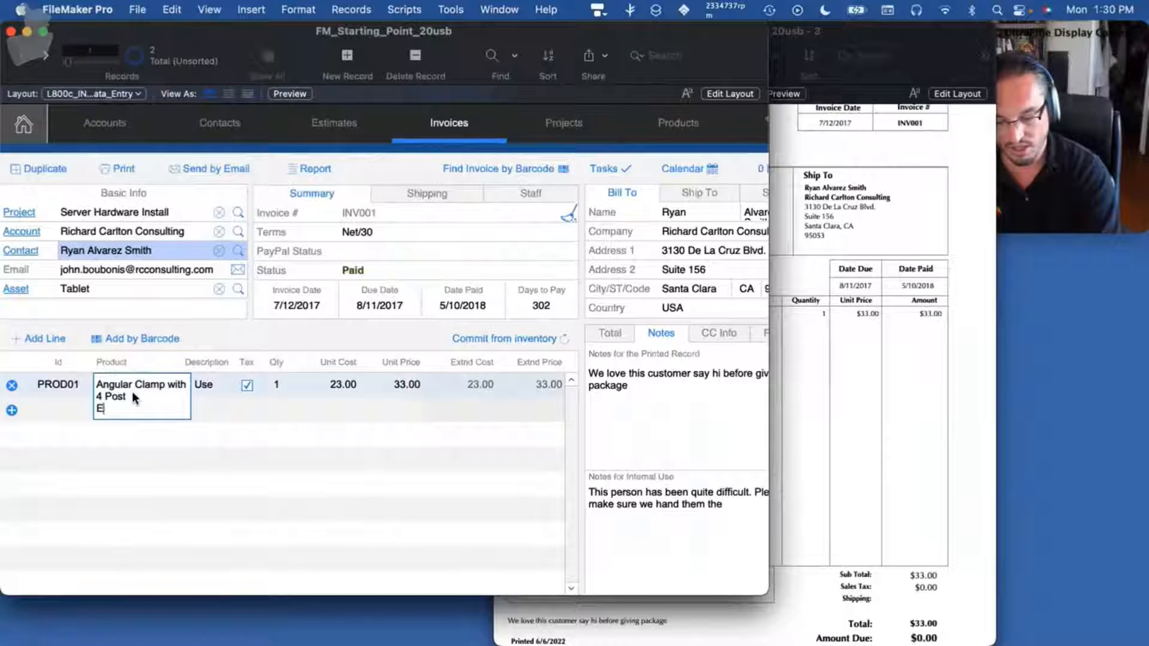
pyautogui.write('Extra Info')
pyautogui.press('Return')
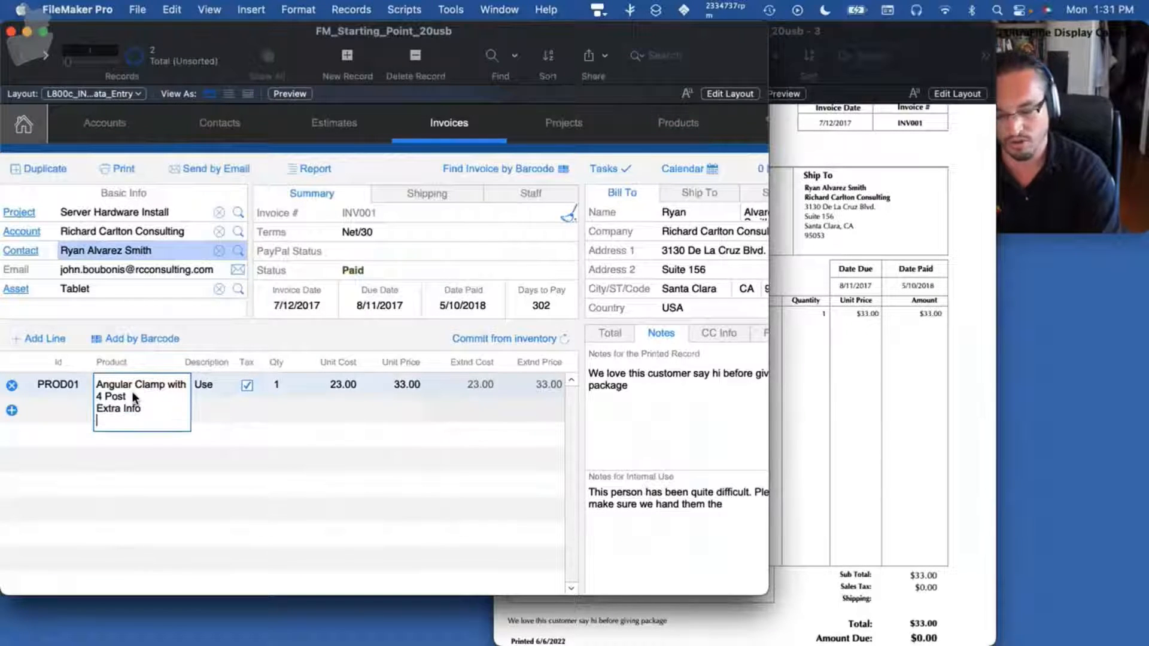
pyautogui.write('This should be a y')
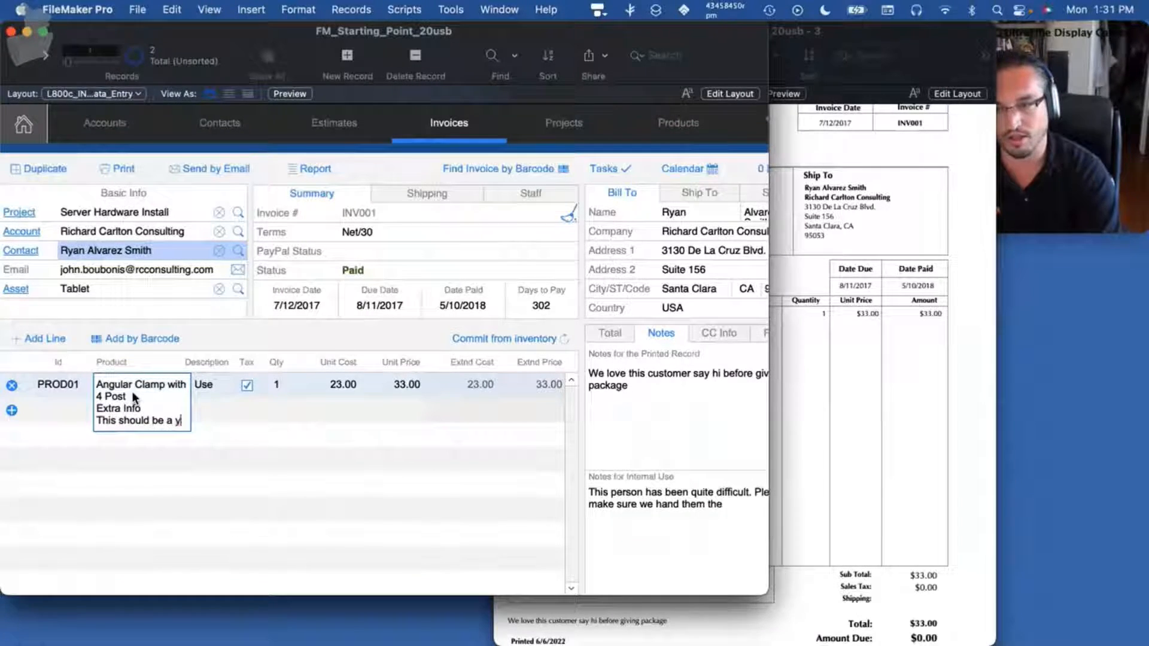
pyautogui.write('ellow Cla')
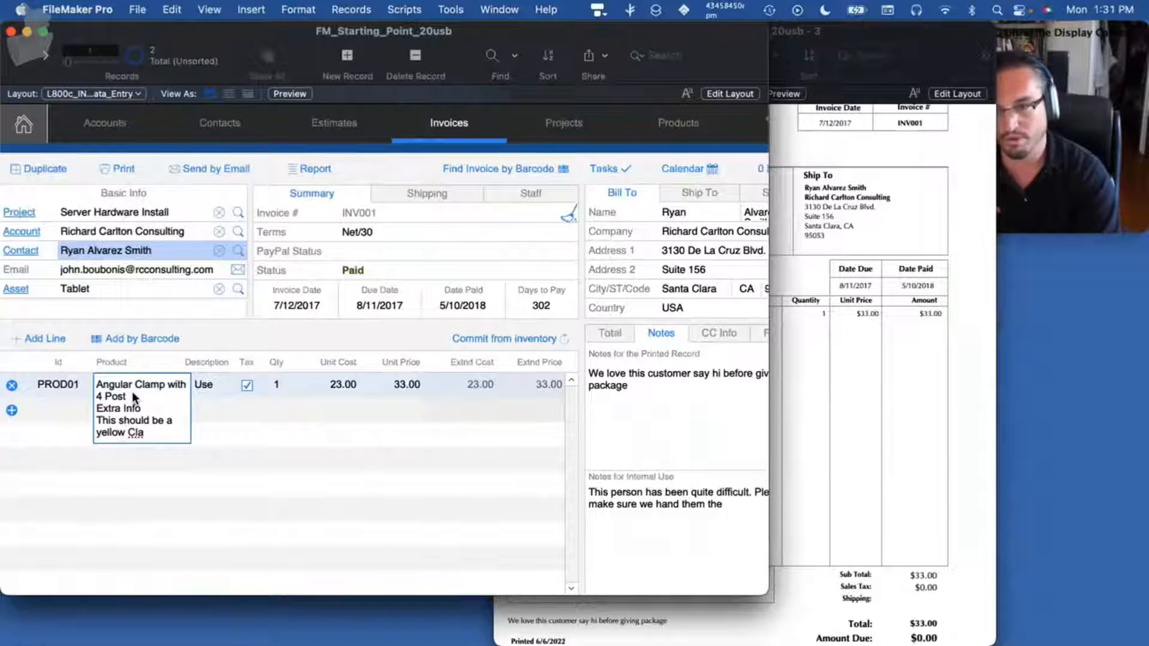
pyautogui.write('mp')
pyautogui.press('Return')
pyautogui.write('Customr')
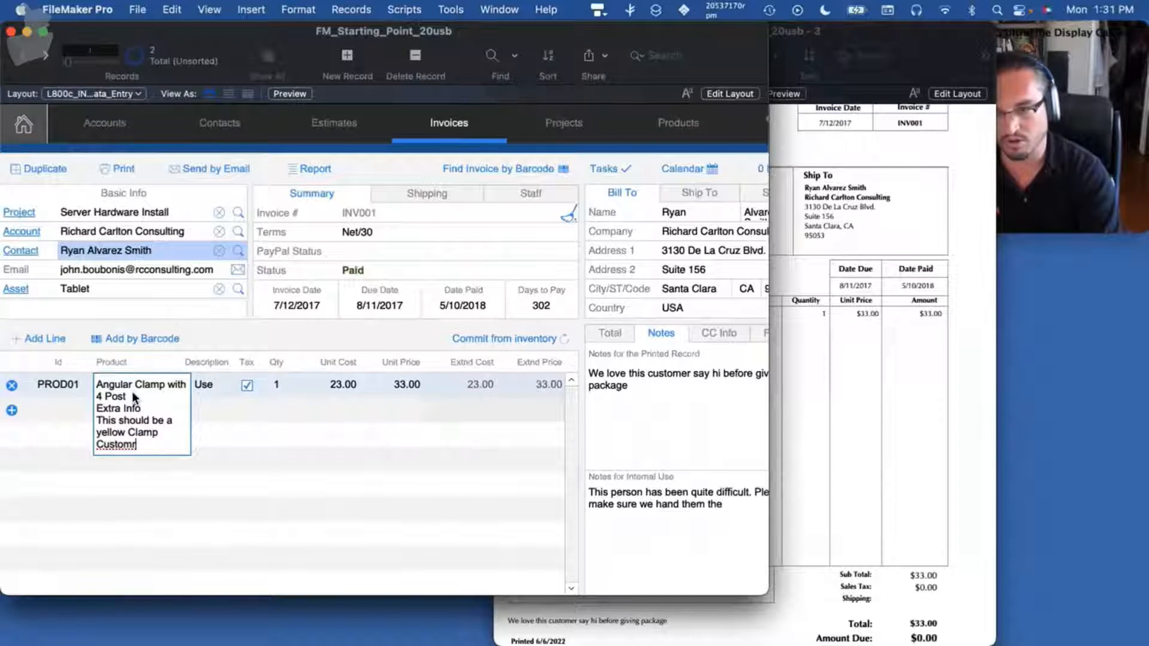
pyautogui.press('BackSpace')
pyautogui.write('er had ')
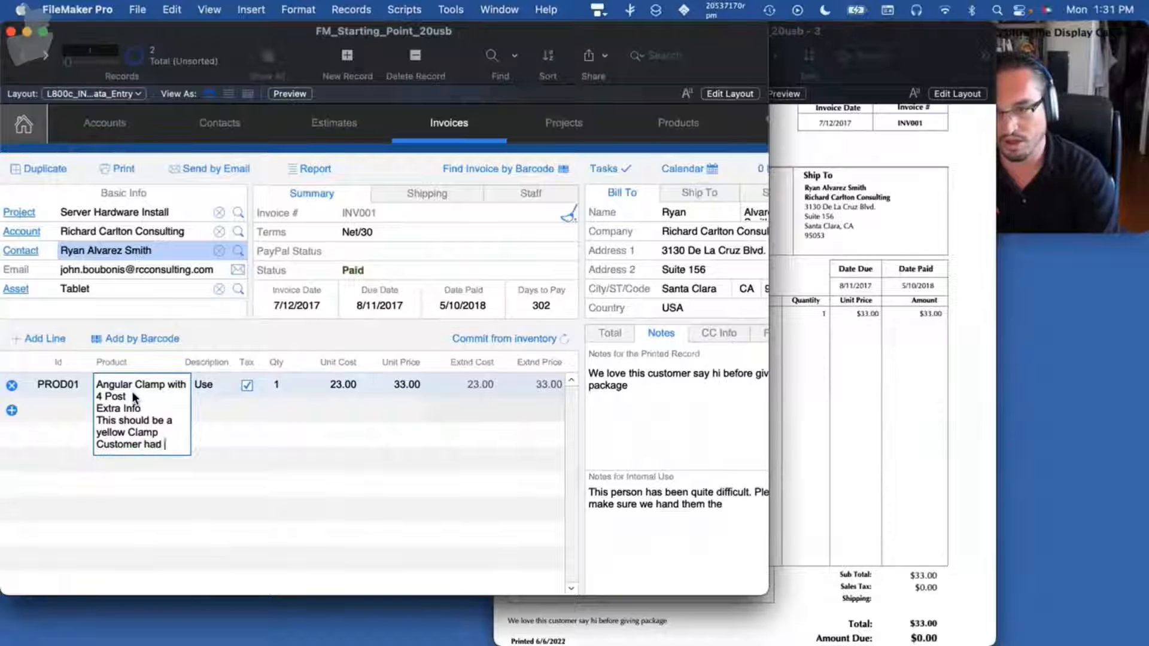
pyautogui.write('issue wa')
pyautogui.write('ith last one')
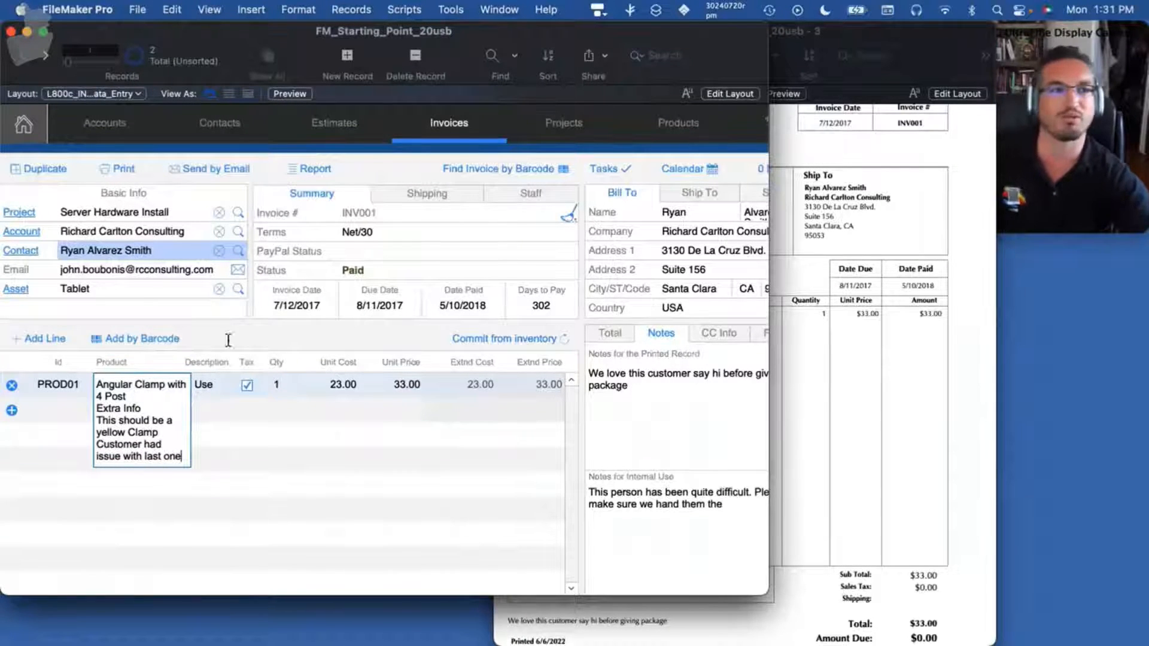
pyautogui.click(263, 326)
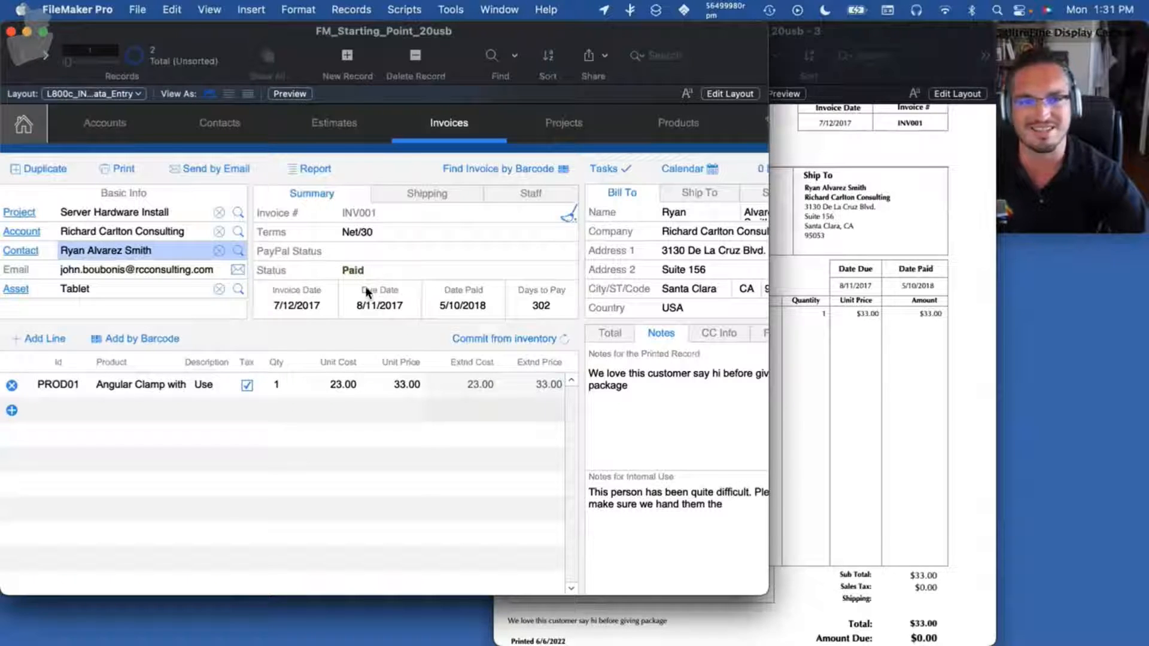
# Check the invoice print-out settings in the preferences and return to the invoice record
pyautogui.click(24, 124)
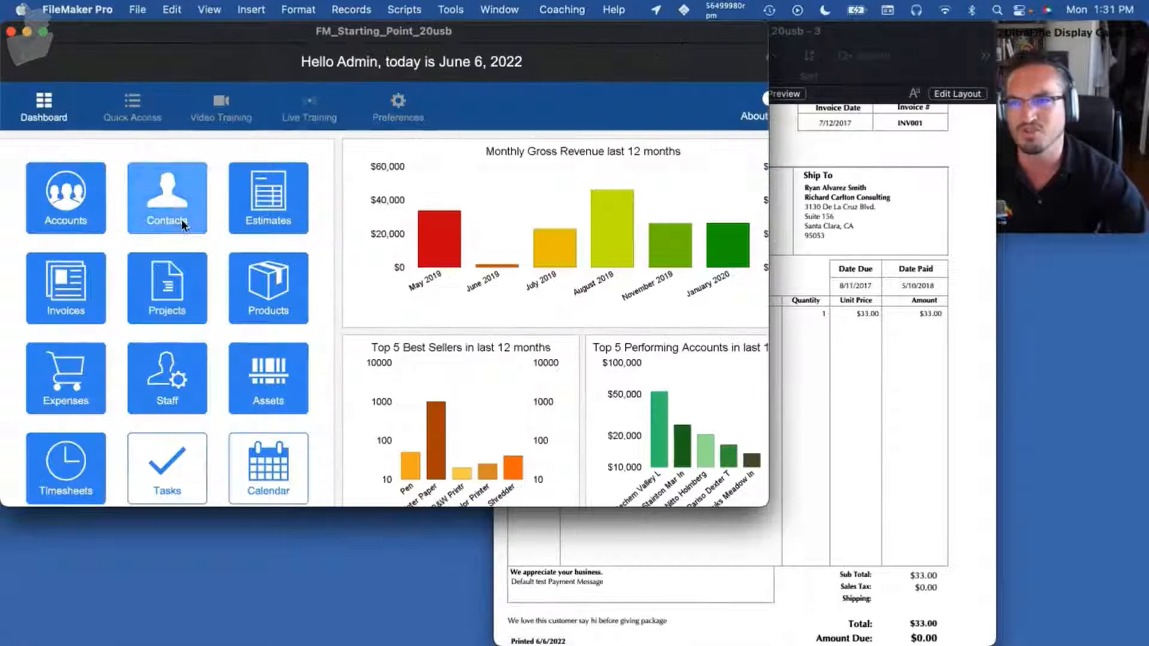
pyautogui.click(388, 101)
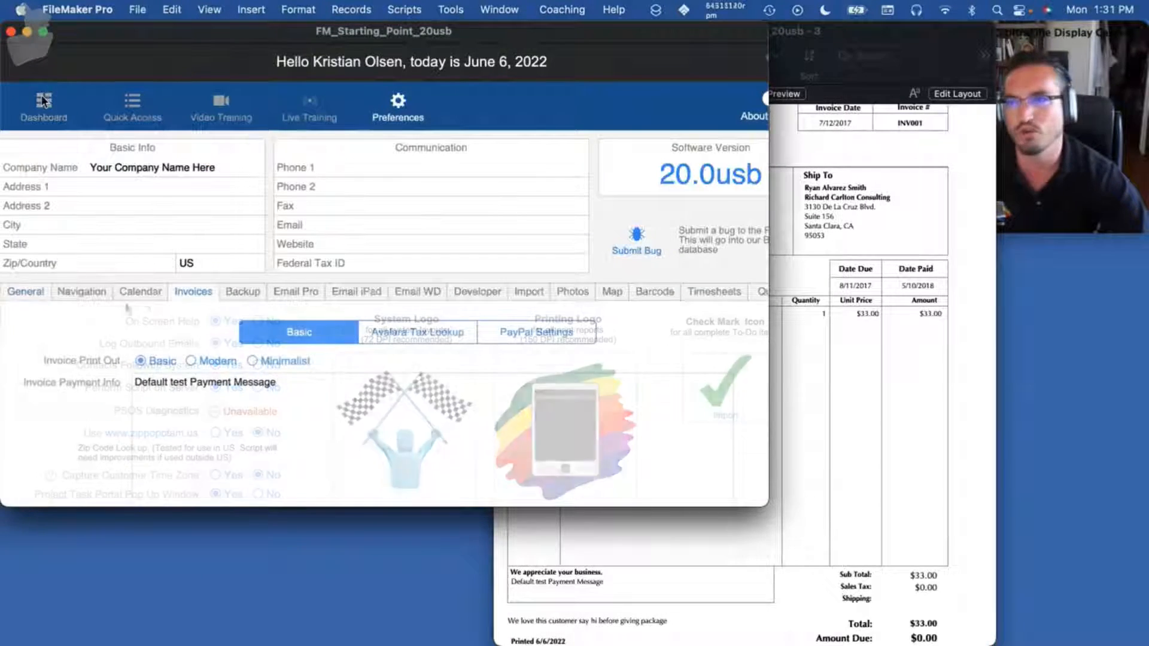
pyautogui.click(42, 99)
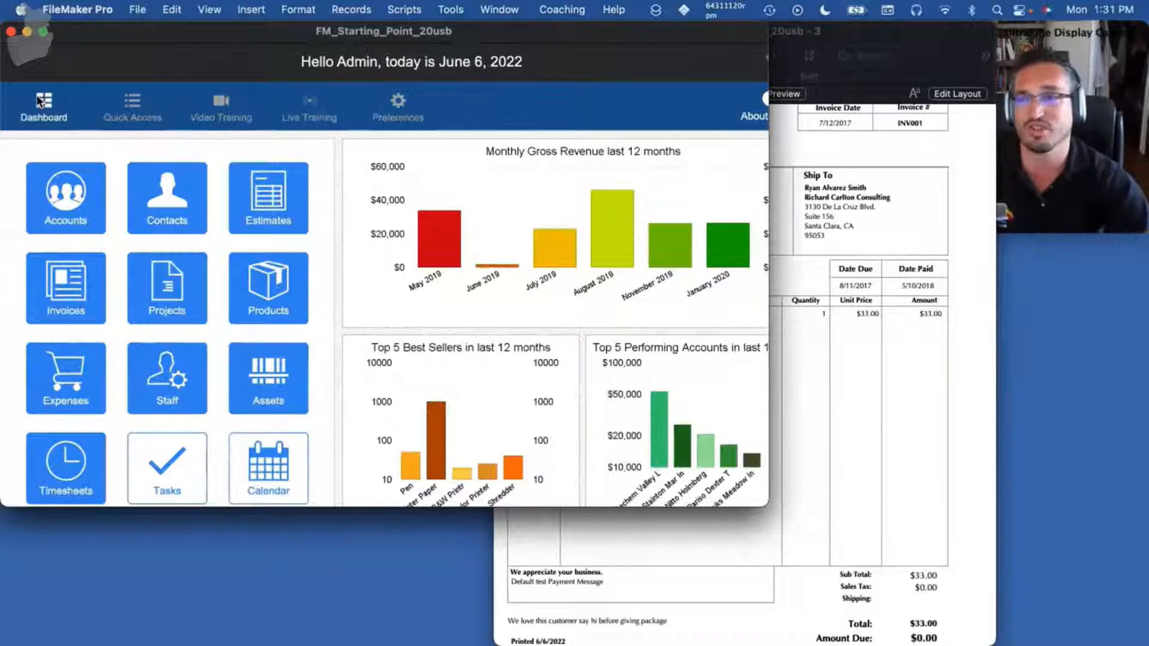
pyautogui.click(73, 283)
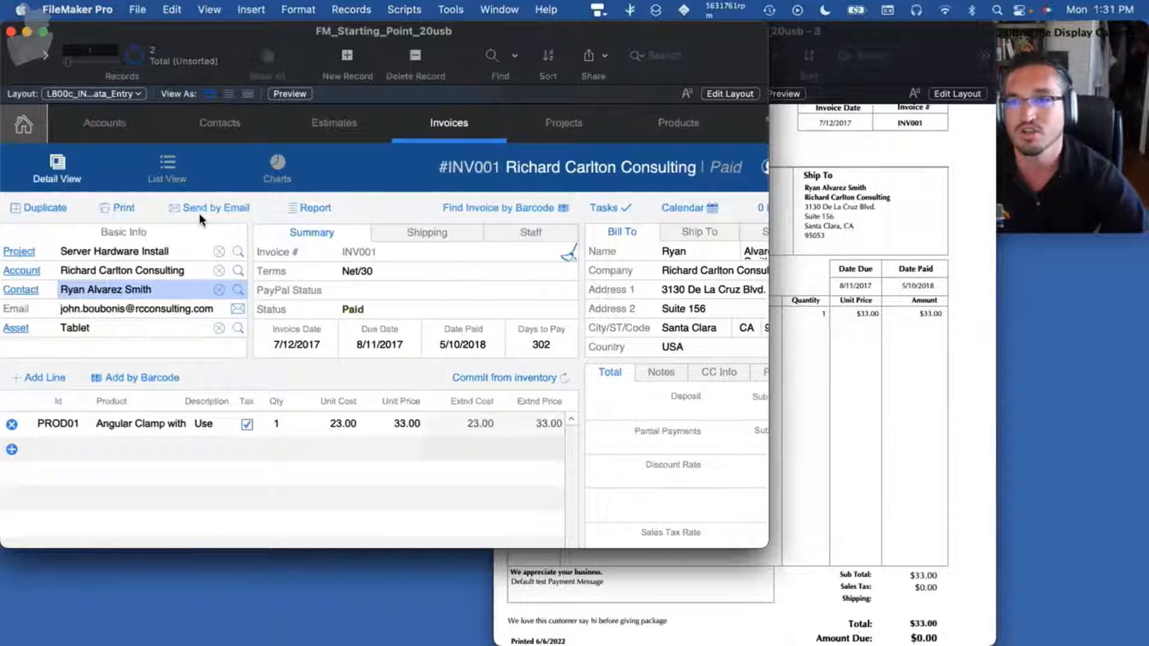
# Print the current invoice record to a PDF opened in Preview
pyautogui.click(122, 208)
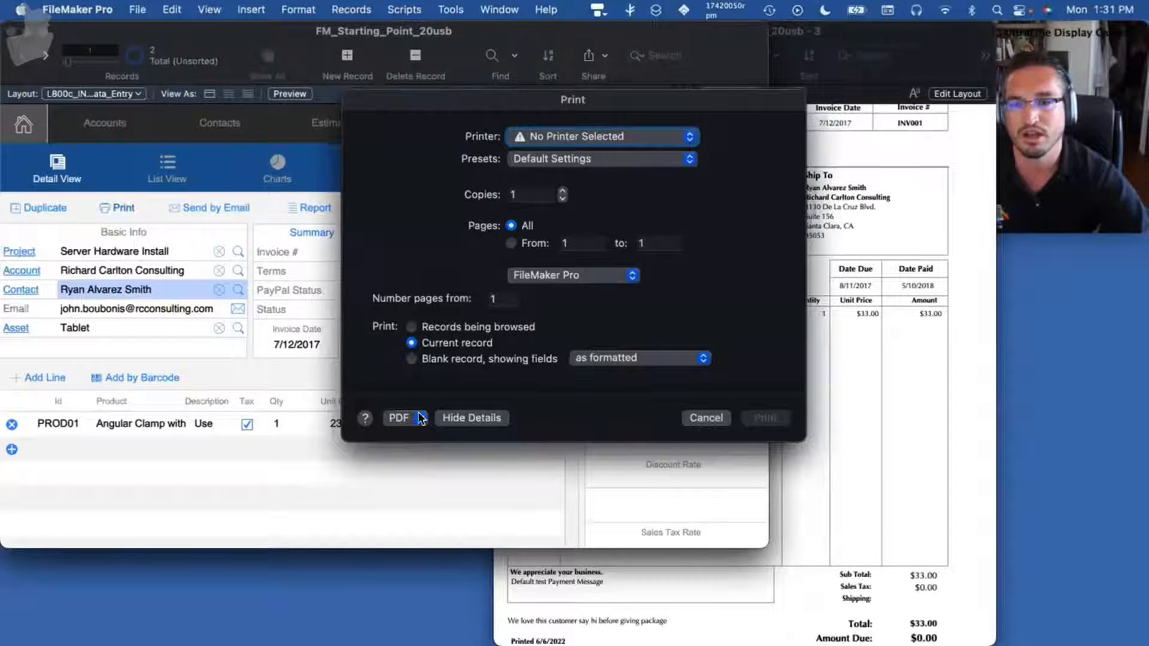
pyautogui.click(419, 417)
pyautogui.click(423, 440)
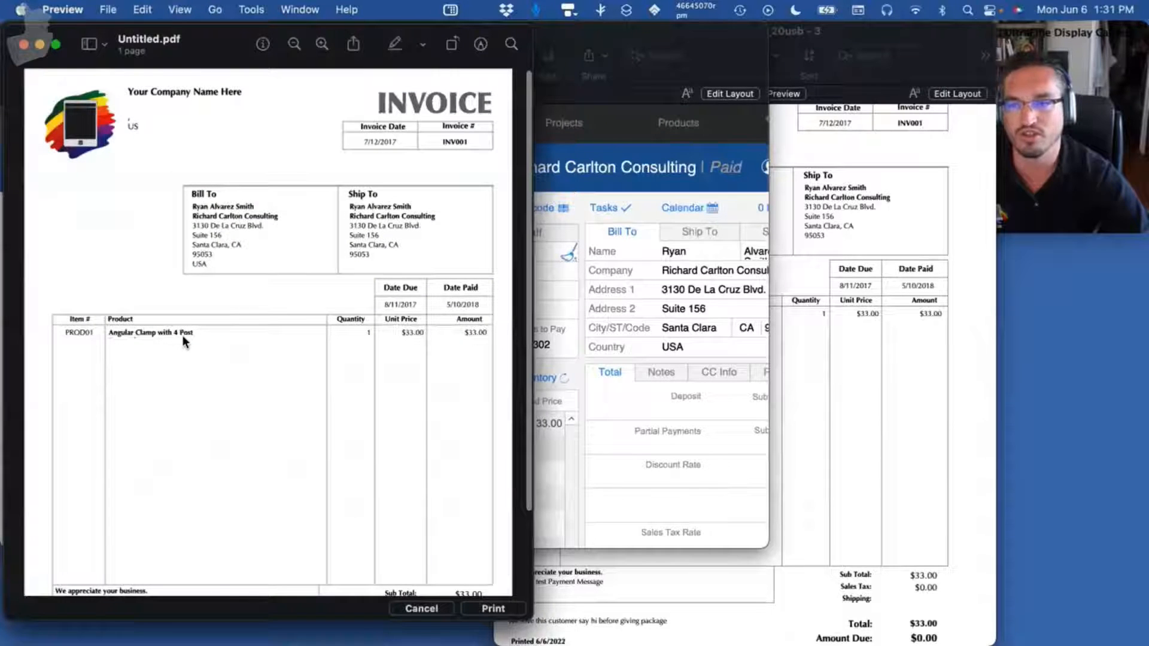
# Move the PDF window aside, examine how the extended product text prints in the line item row, and close the PDF
pyautogui.moveTo(134, 50); pyautogui.dragTo(387, 47)
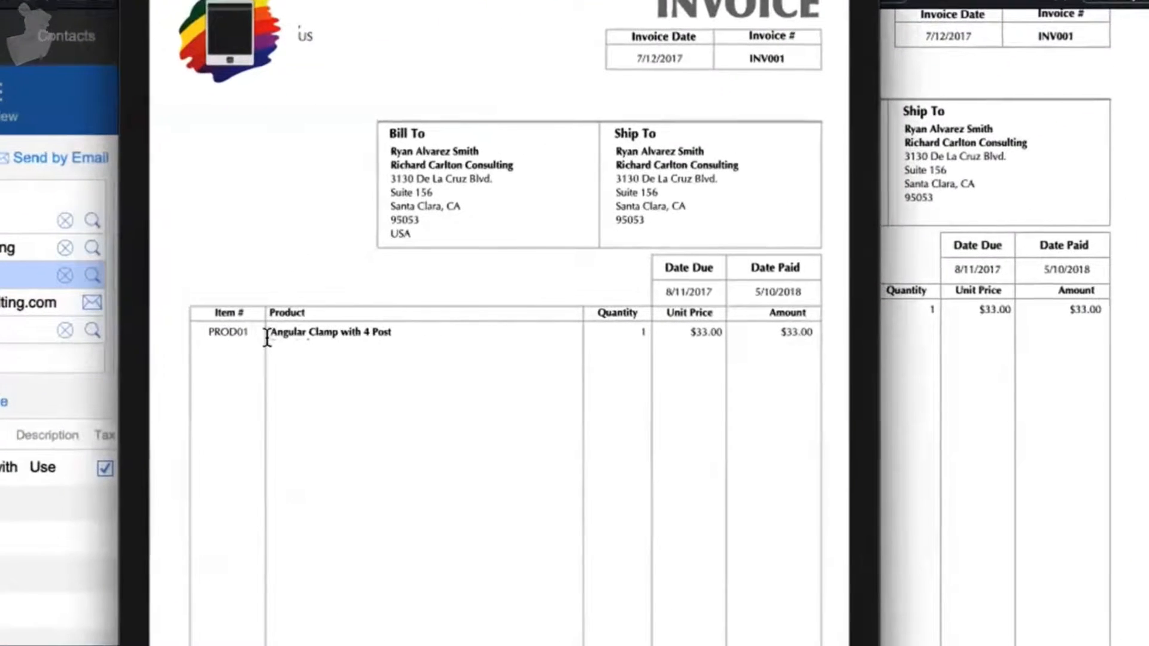
pyautogui.moveTo(361, 329); pyautogui.dragTo(362, 336)
pyautogui.click(283, 349)
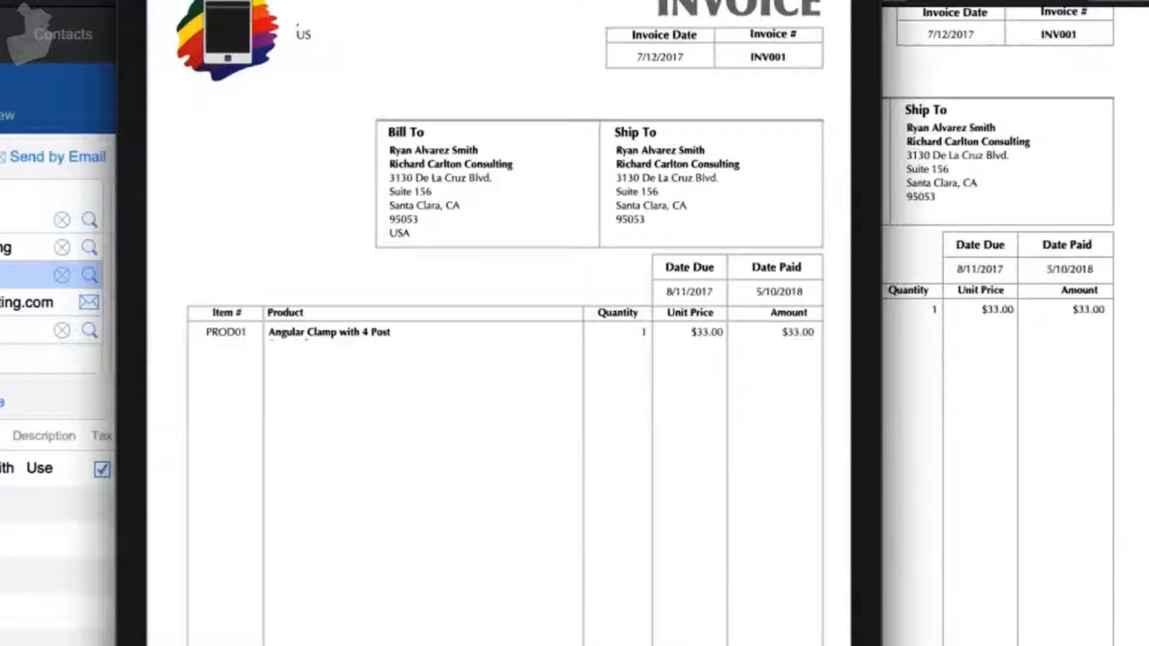
pyautogui.press('super+w')
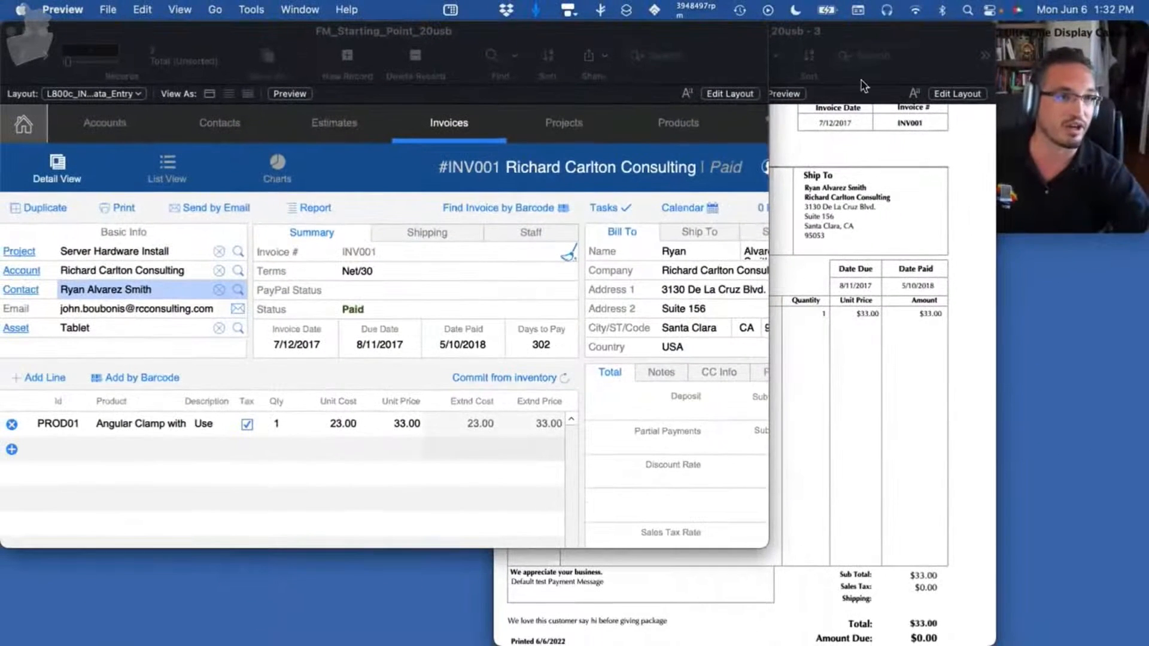
# Bring the L809 print layout beside the data entry window and examine its line item portal in Layout mode before returning to Browse mode
pyautogui.moveTo(911, 24); pyautogui.dragTo(736, 23)
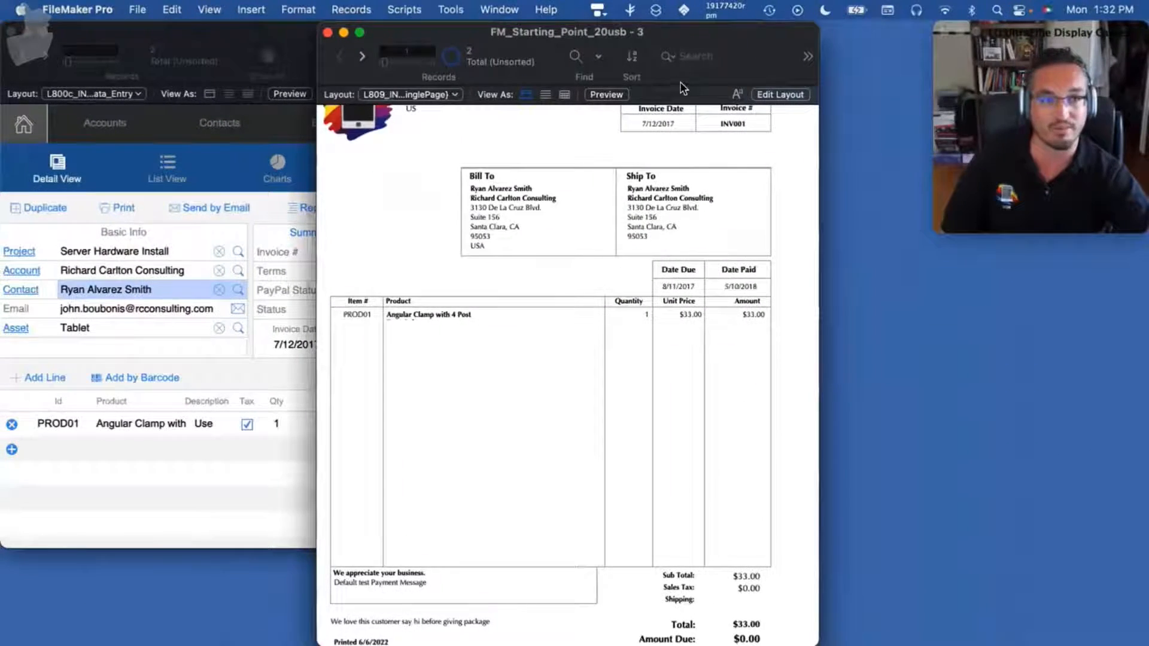
pyautogui.click(778, 94)
pyautogui.scroll(-5, 569, 197)
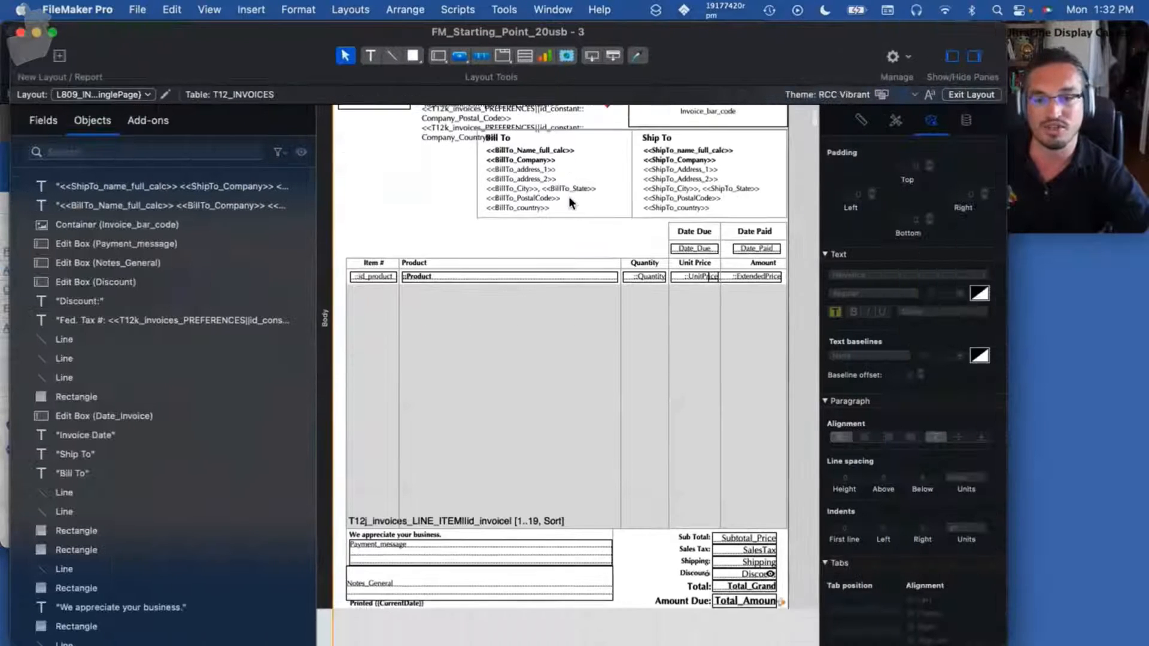
pyautogui.scroll(3, 569, 197)
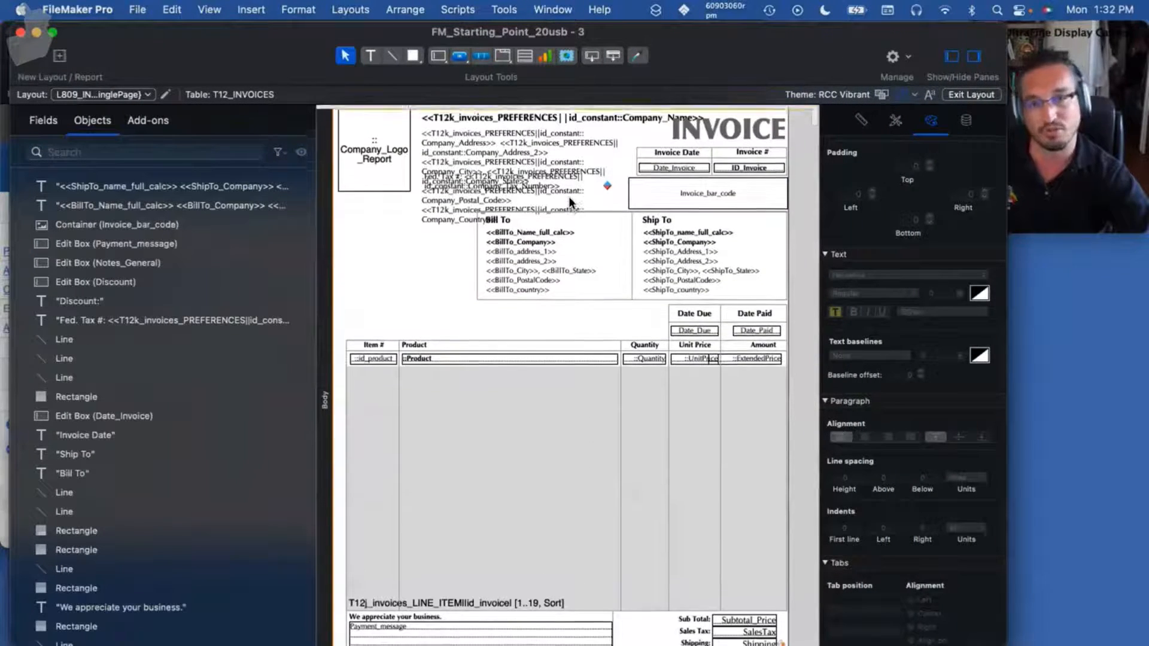
pyautogui.scroll(-4, 569, 197)
pyautogui.scroll(6, 569, 196)
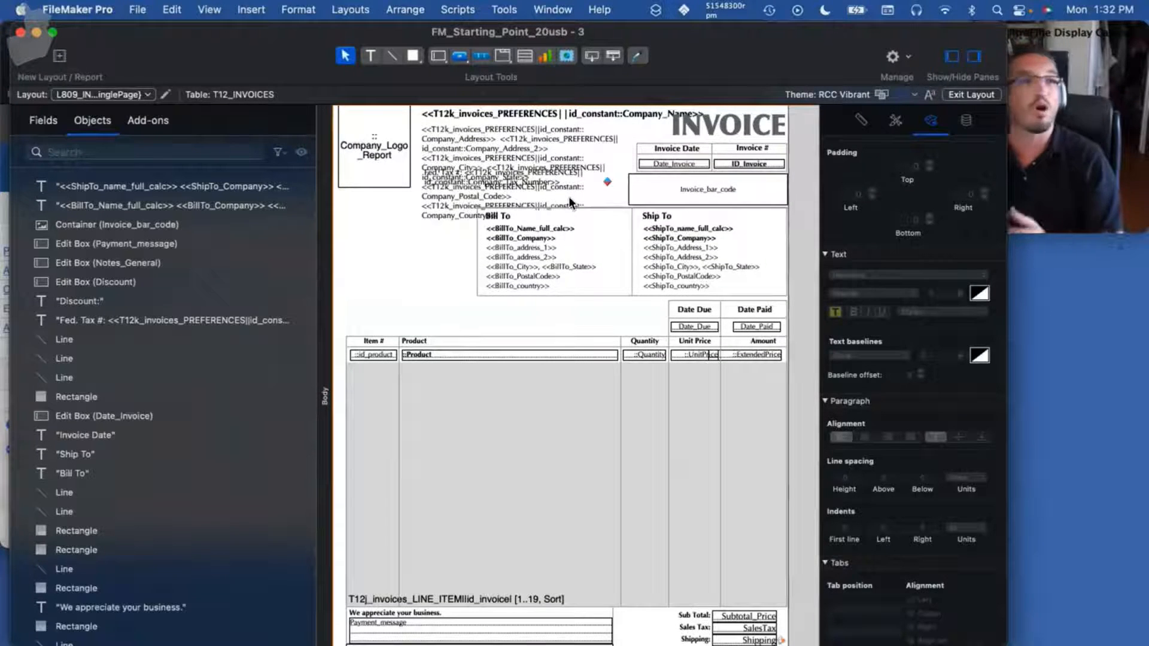
pyautogui.moveTo(807, 51); pyautogui.dragTo(784, 50)
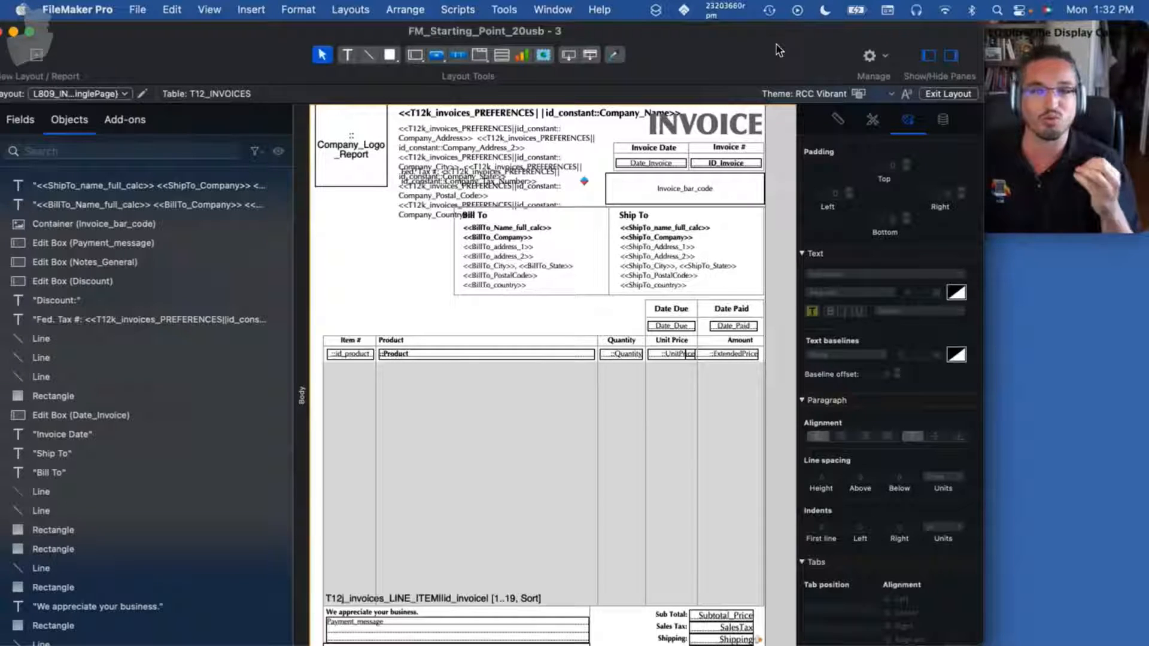
pyautogui.moveTo(779, 45); pyautogui.dragTo(795, 45)
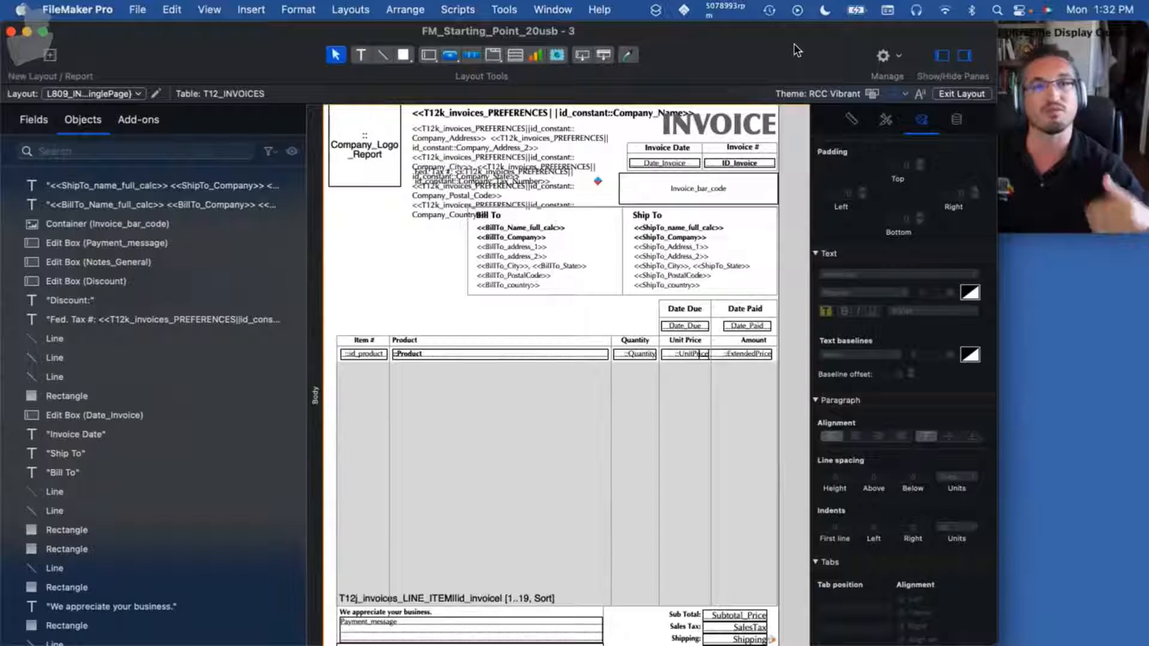
pyautogui.click(958, 93)
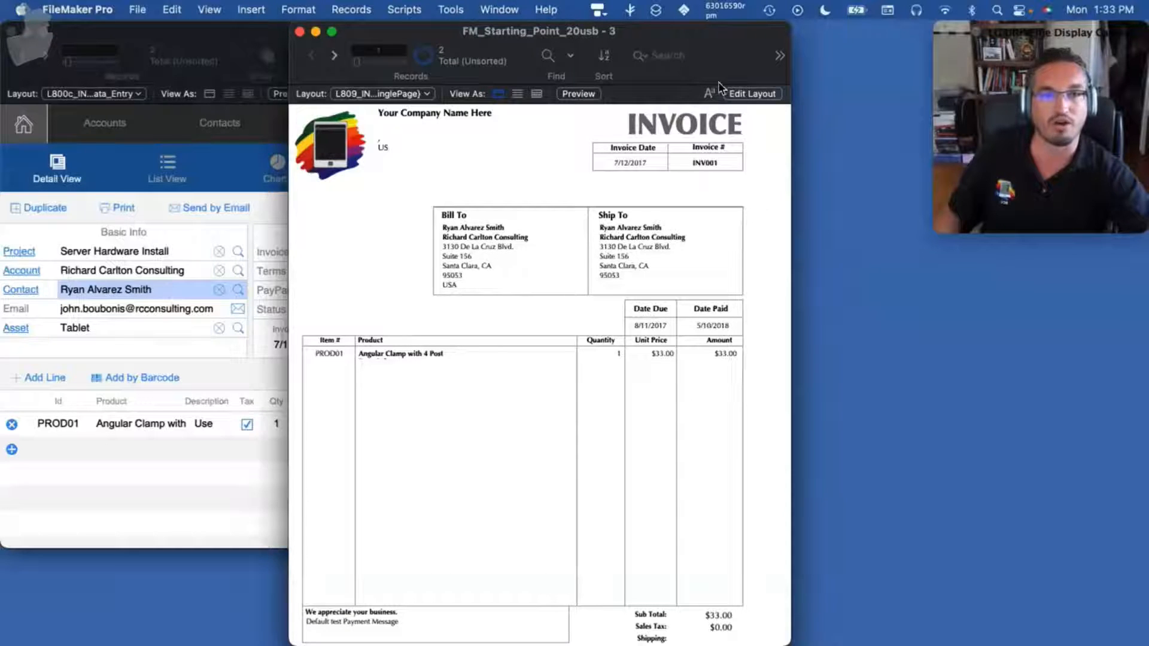
# Review the L809 layout's full page in Layout mode once more, down to the notes and totals, and exit to the invoice
pyautogui.click(745, 88)
pyautogui.scroll(-5, 726, 160)
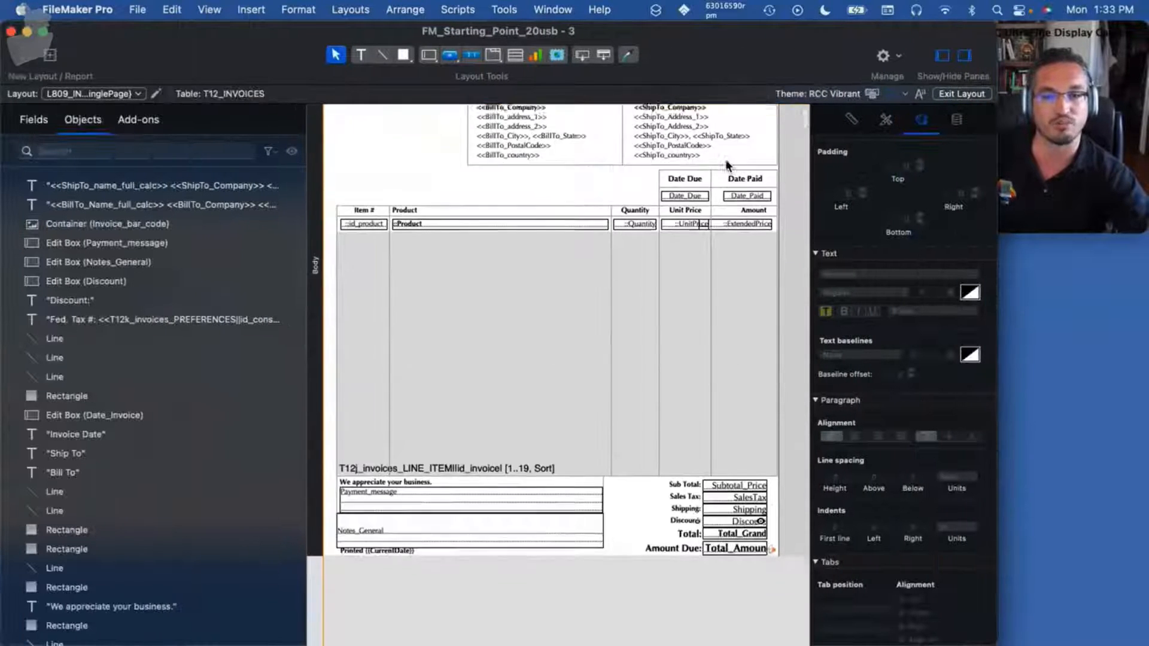
pyautogui.scroll(5, 737, 182)
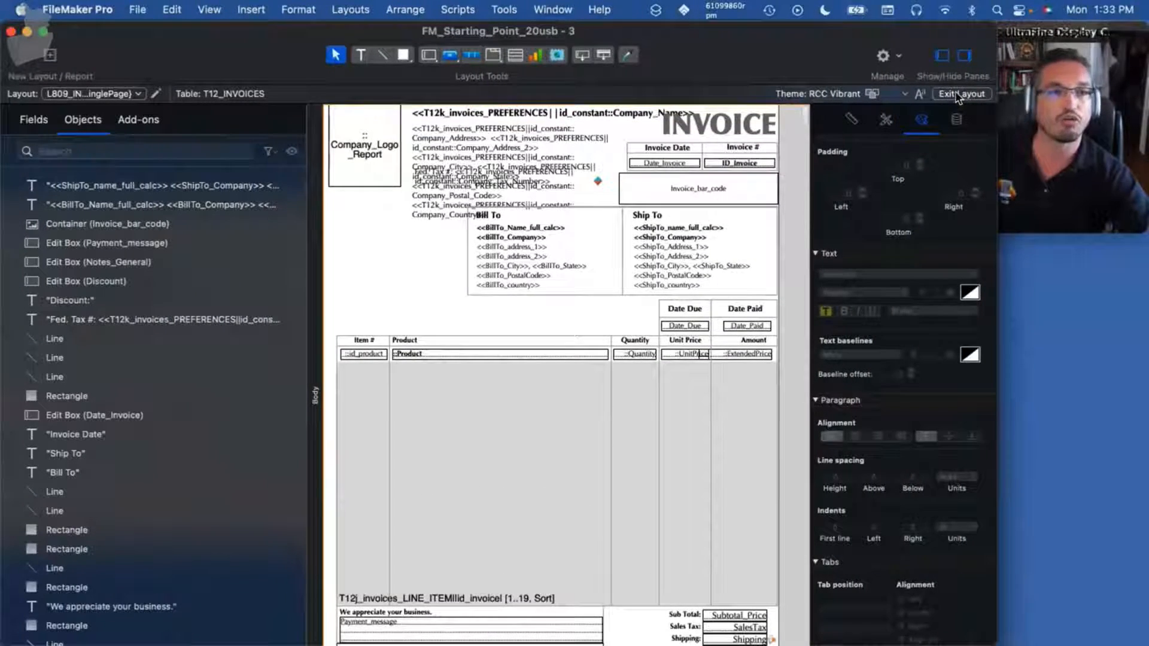
pyautogui.click(955, 94)
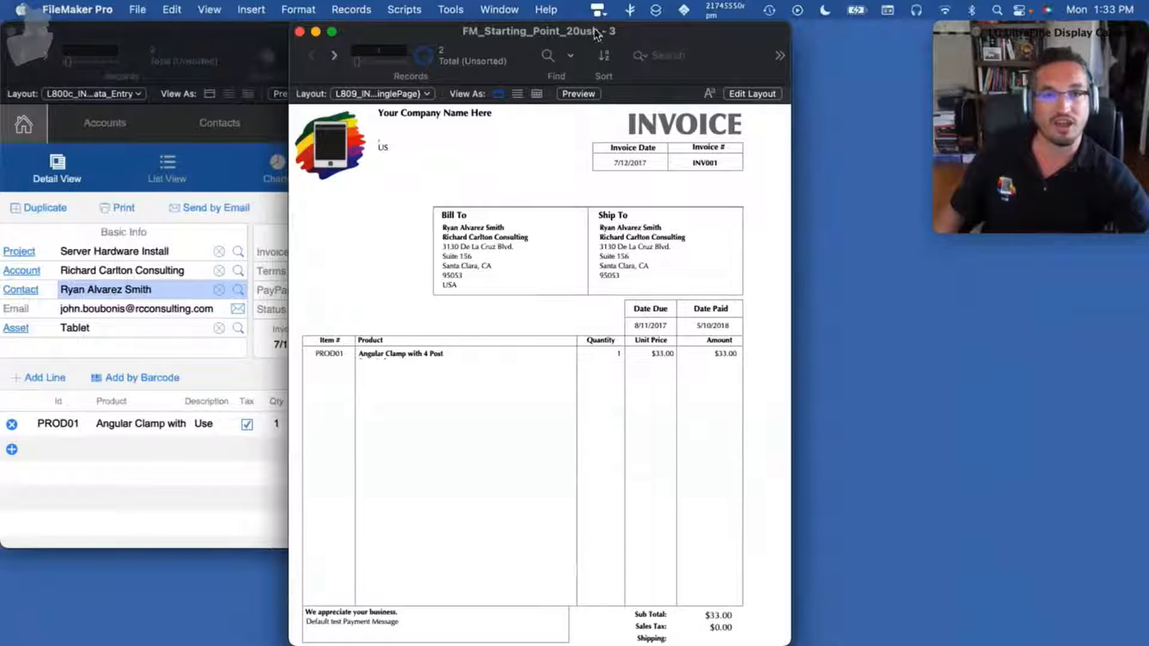
# Move the L809 window out of view, reposition the data entry window, and go to the second invoice record
pyautogui.moveTo(610, 39); pyautogui.dragTo(1148, 37)
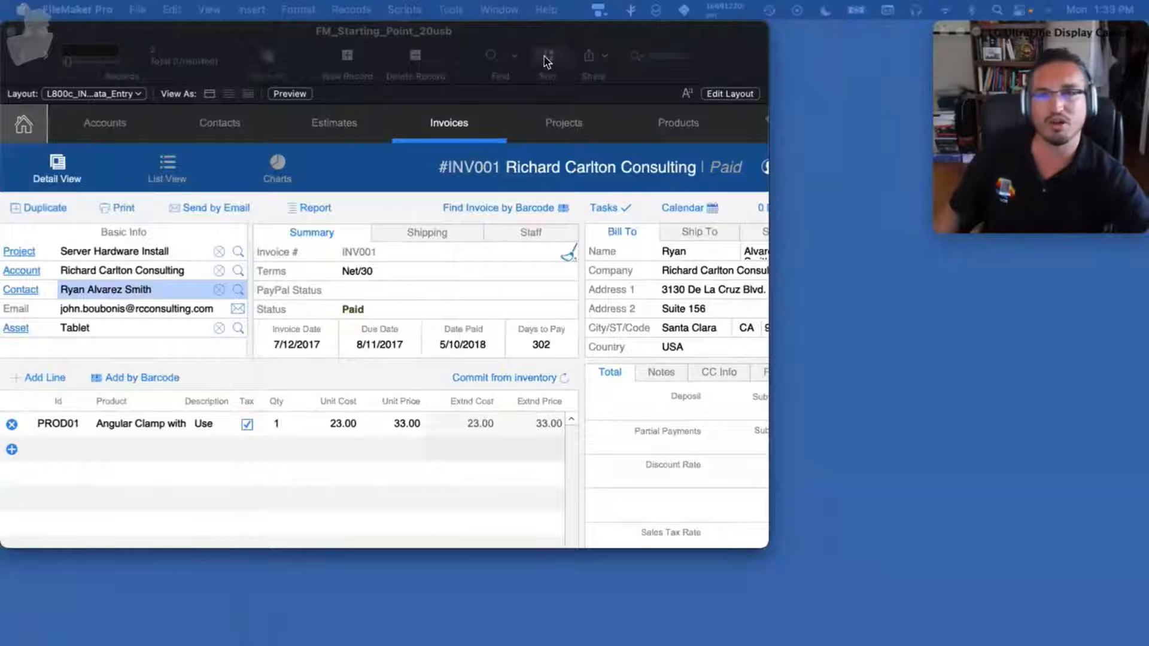
pyautogui.moveTo(41, 31); pyautogui.dragTo(187, 65)
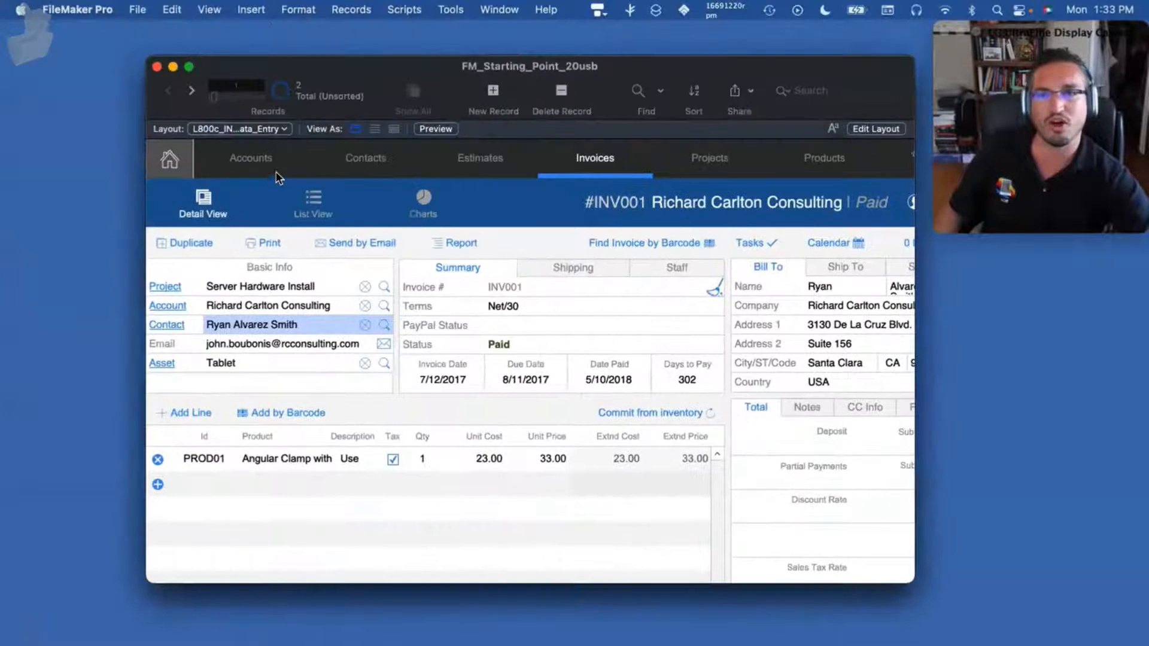
pyautogui.click(191, 91)
pyautogui.moveTo(711, 58); pyautogui.dragTo(597, 24)
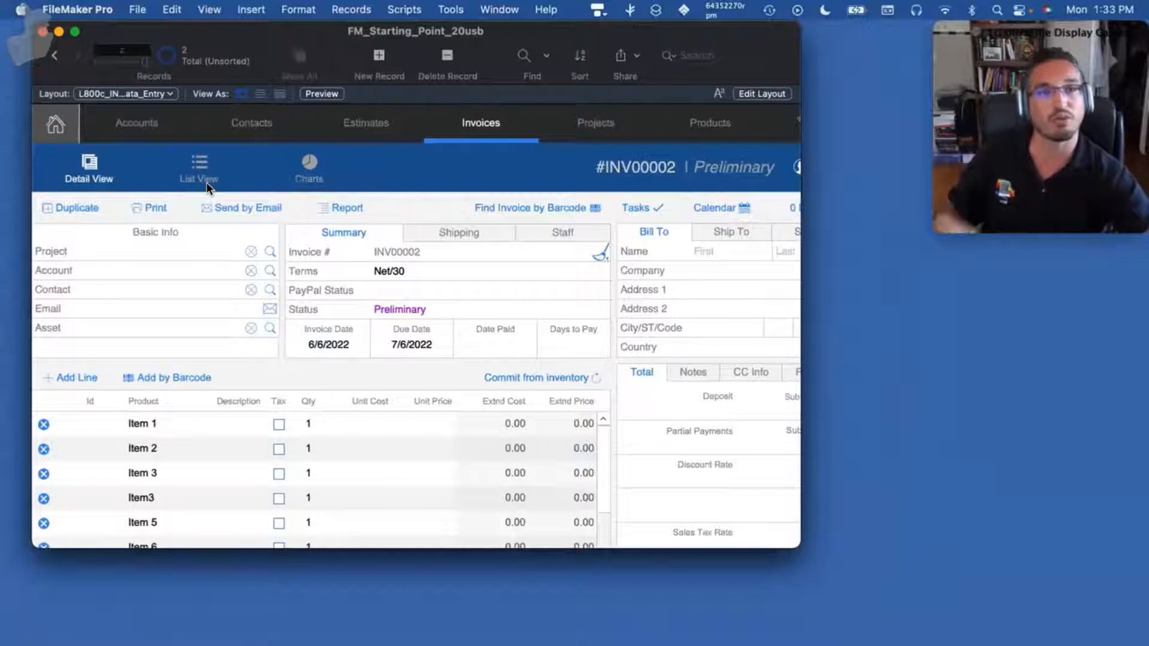
# Print the second invoice with its long item list to a PDF opened in Preview
pyautogui.click(149, 206)
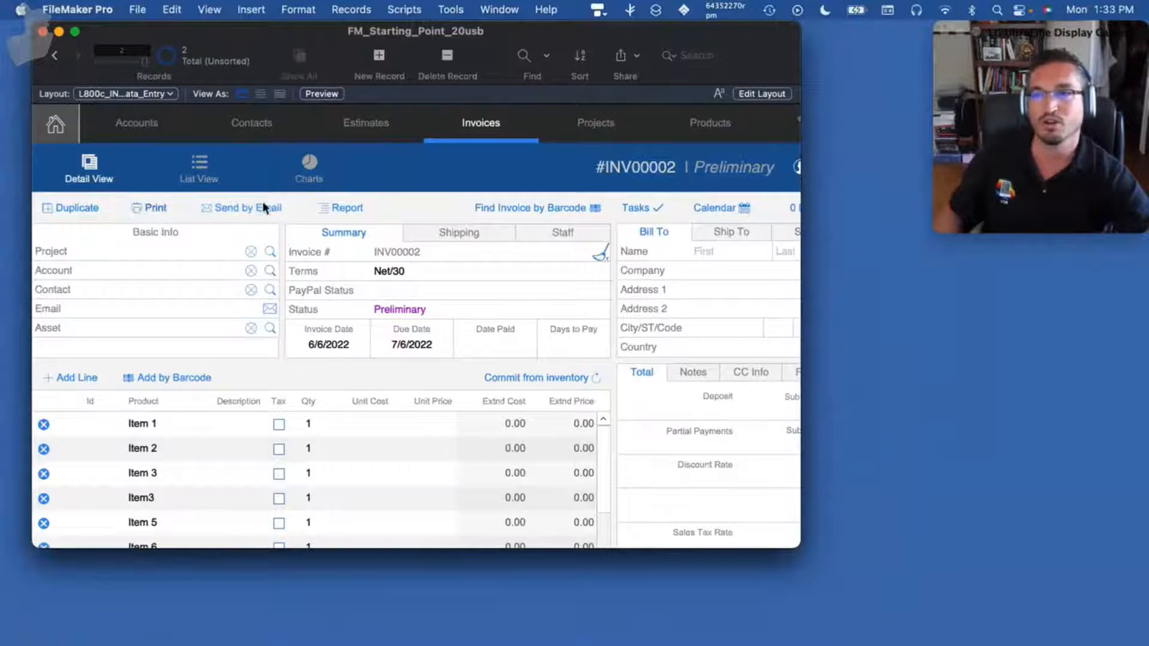
pyautogui.click(419, 418)
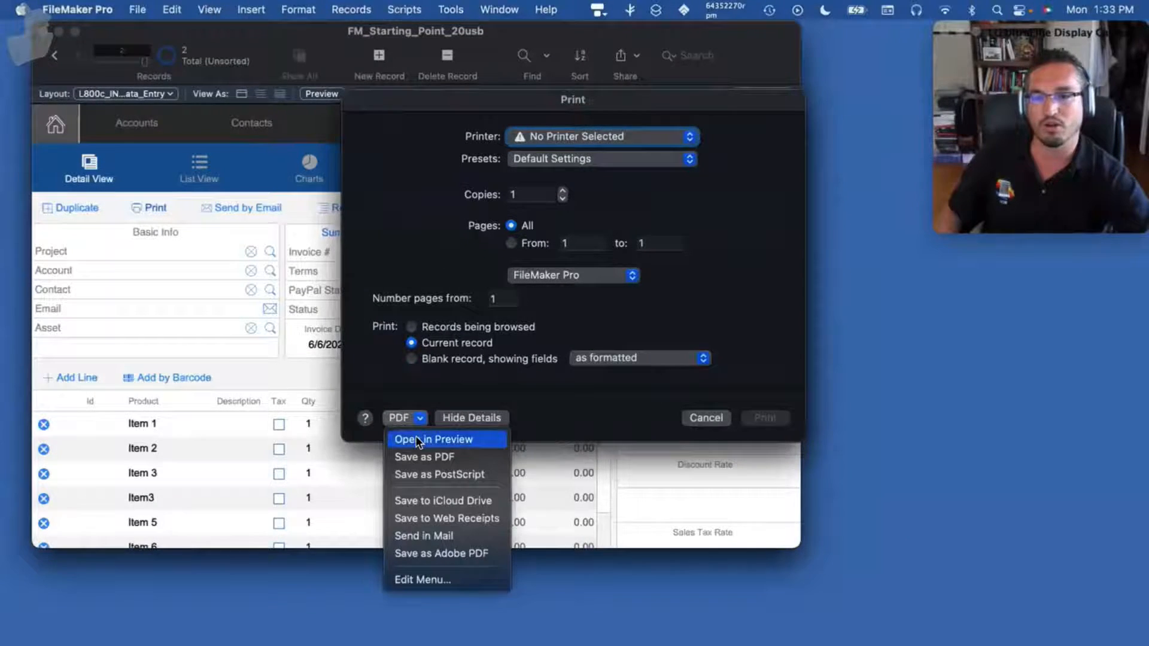
pyautogui.click(415, 436)
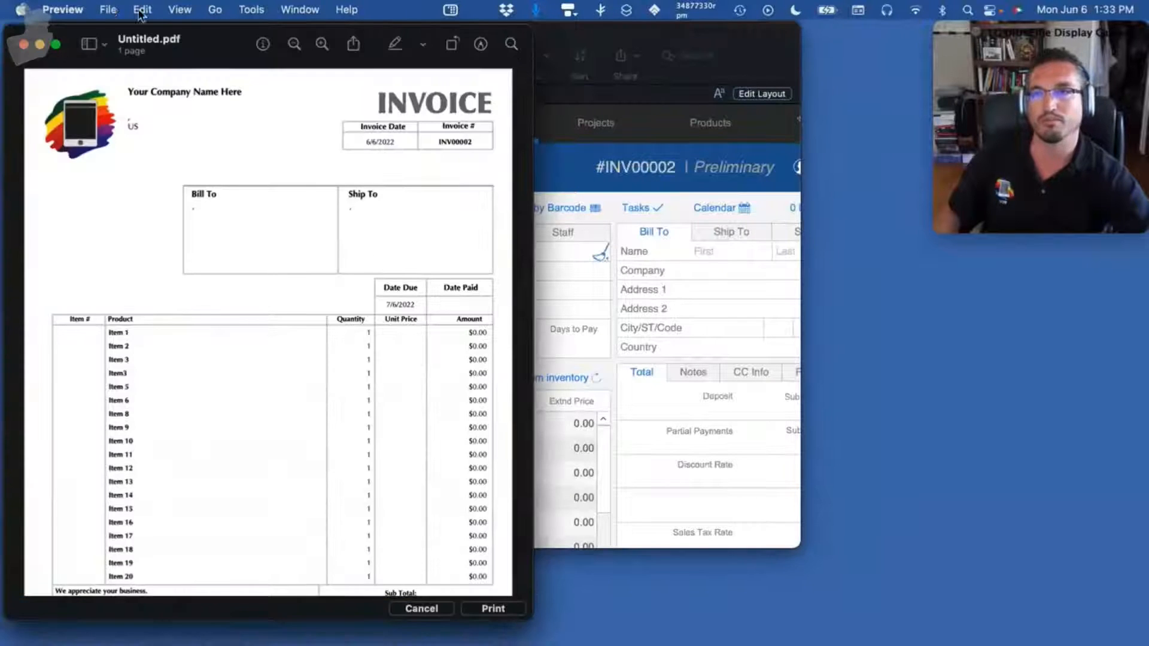
# Examine both pages of the printed invoice PDF, comparing the item list, the column headings at the page break, and the totals
pyautogui.moveTo(149, 38); pyautogui.dragTo(403, 35)
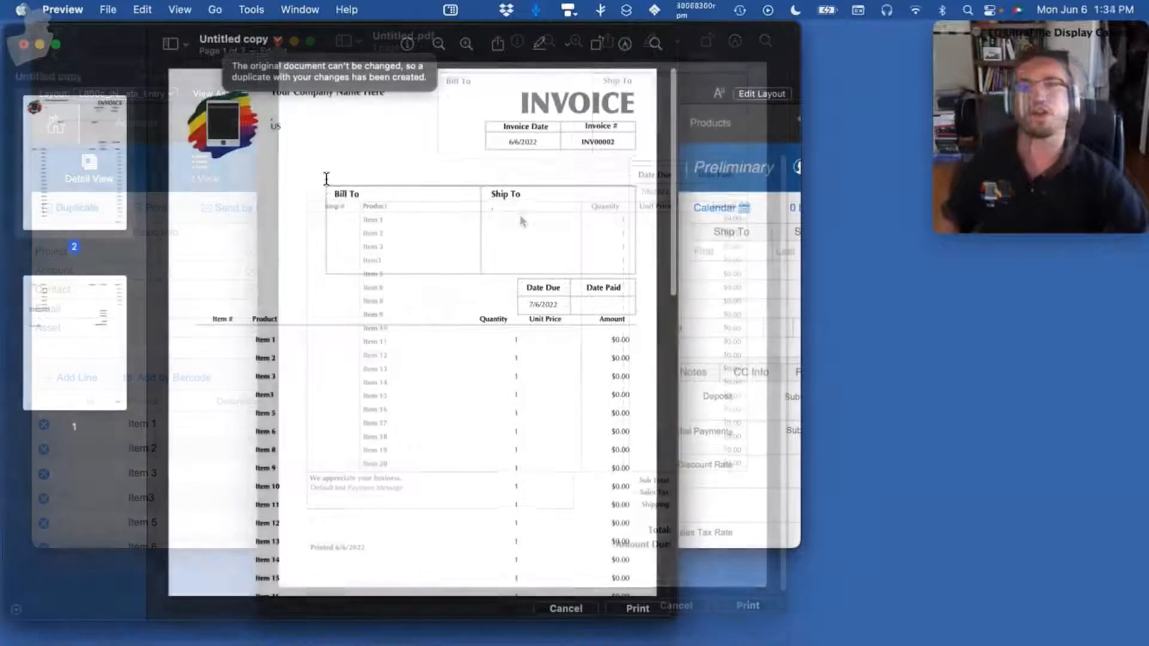
pyautogui.scroll(-4, 361, 187)
pyautogui.scroll(4, 335, 153)
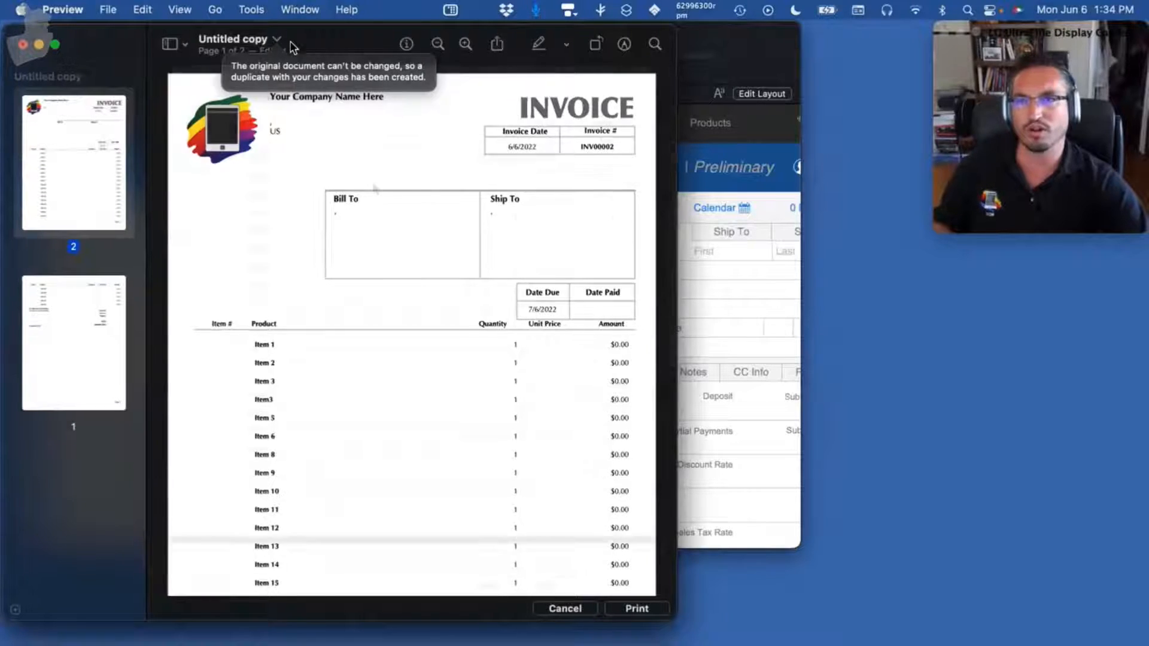
pyautogui.scroll(-10, 374, 189)
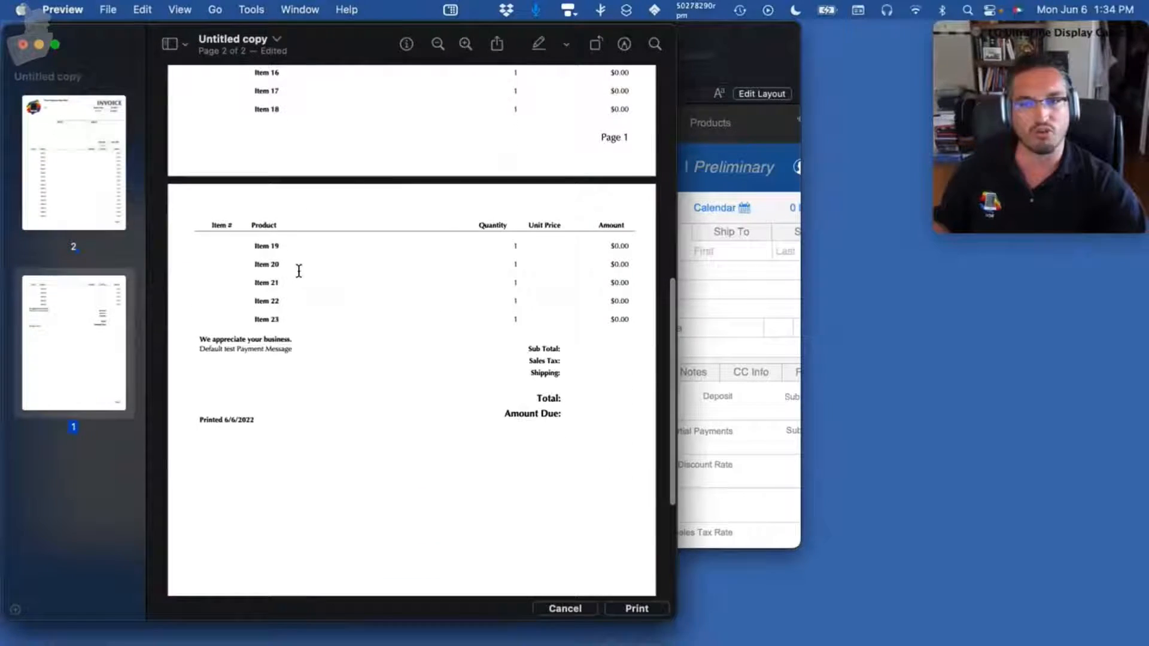
pyautogui.scroll(5, 251, 238)
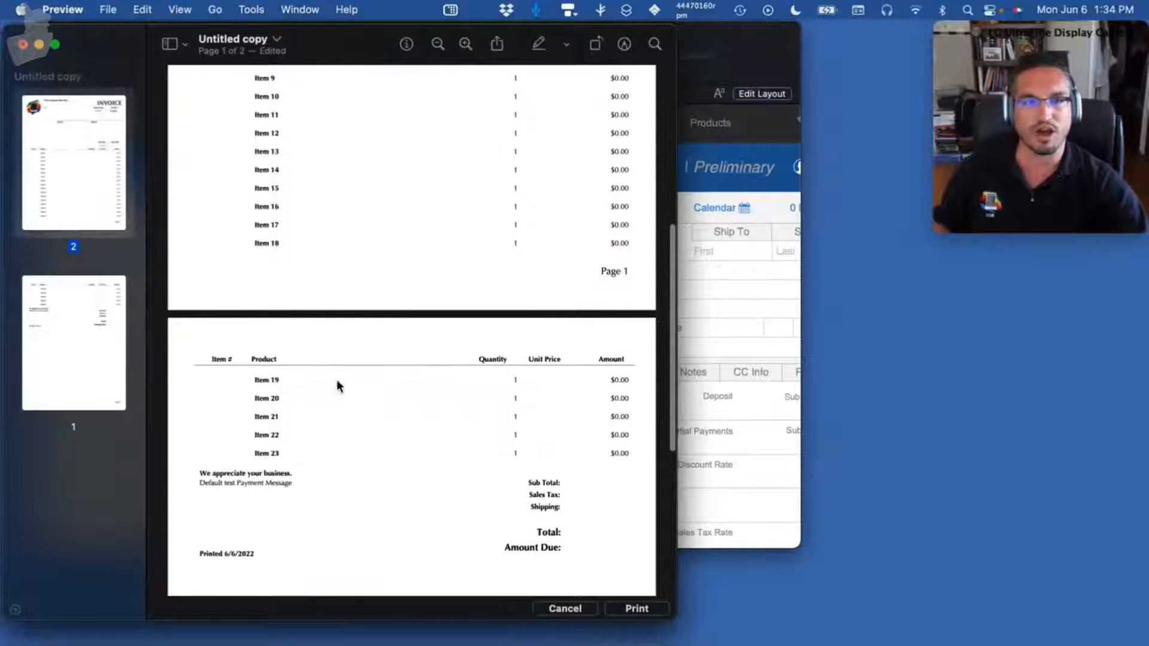
pyautogui.moveTo(201, 352); pyautogui.dragTo(636, 354)
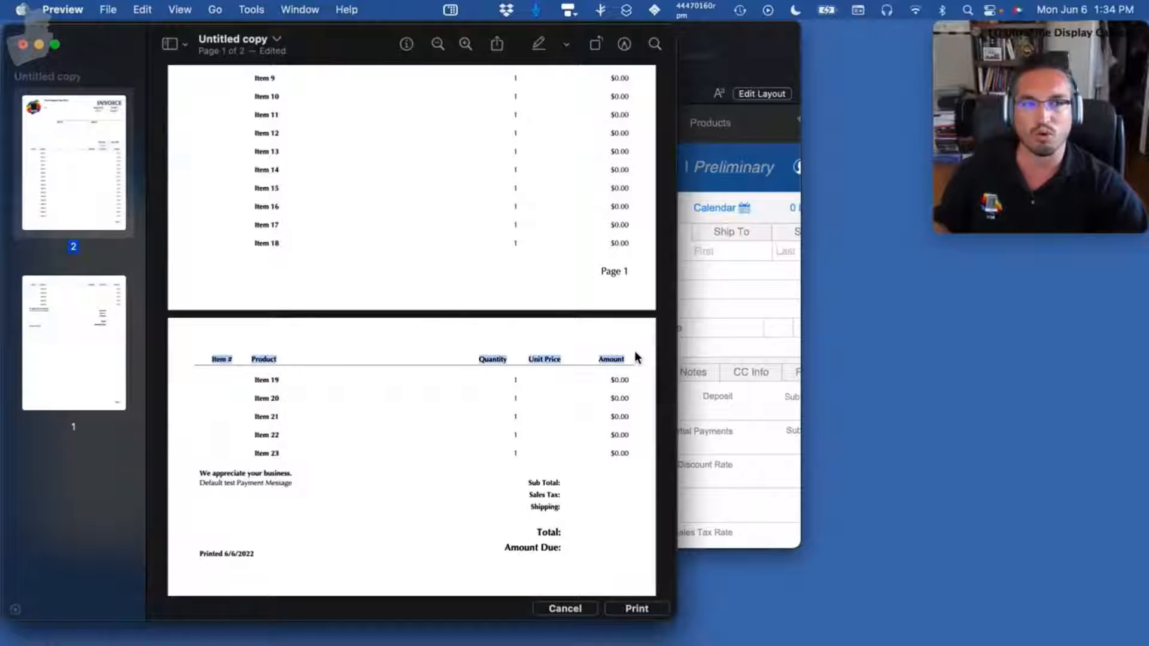
pyautogui.scroll(10, 622, 371)
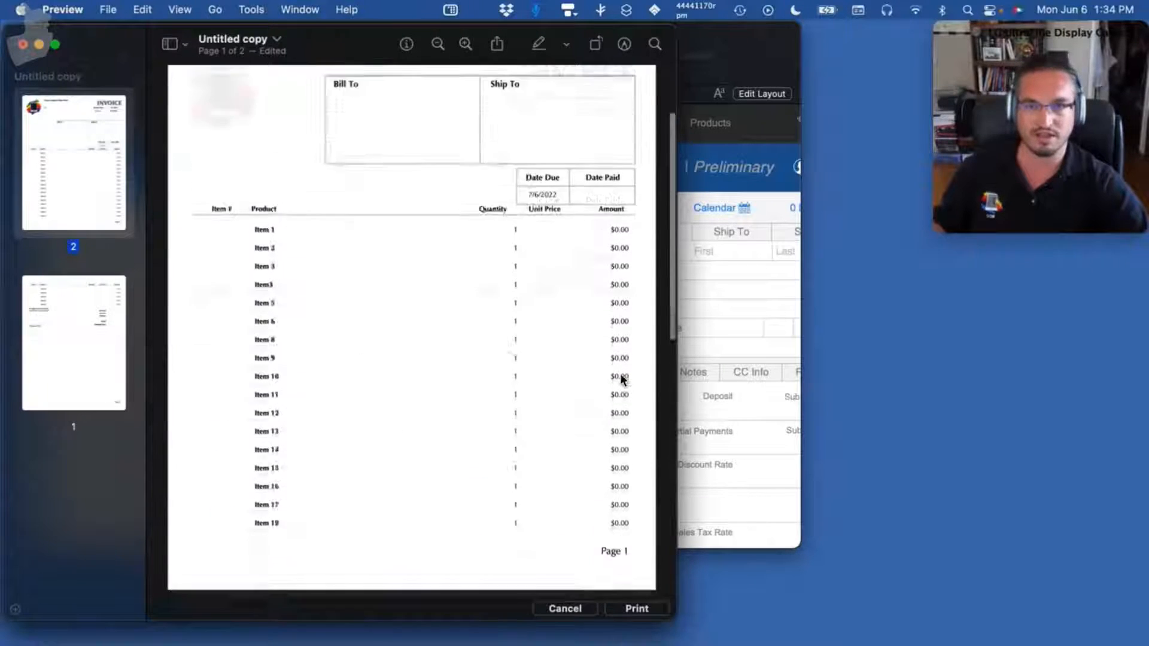
pyautogui.scroll(-12, 411, 324)
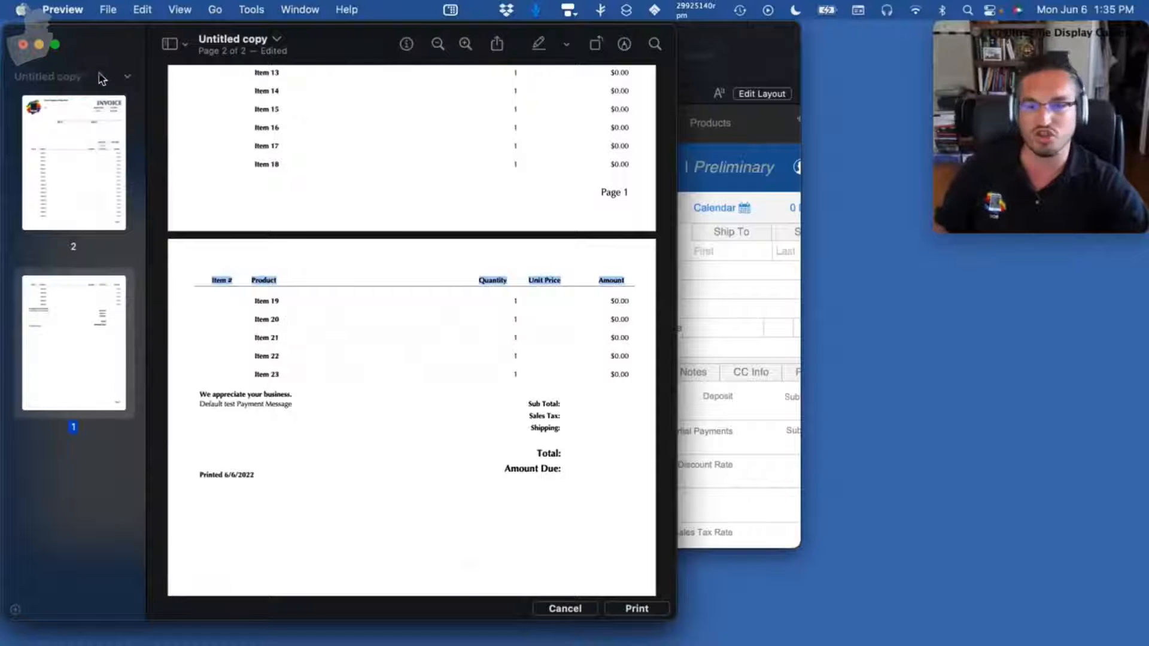
# Delete the untitled PDF copy without saving it, and return to the invoice data entry window in FileMaker Pro
pyautogui.click(24, 45)
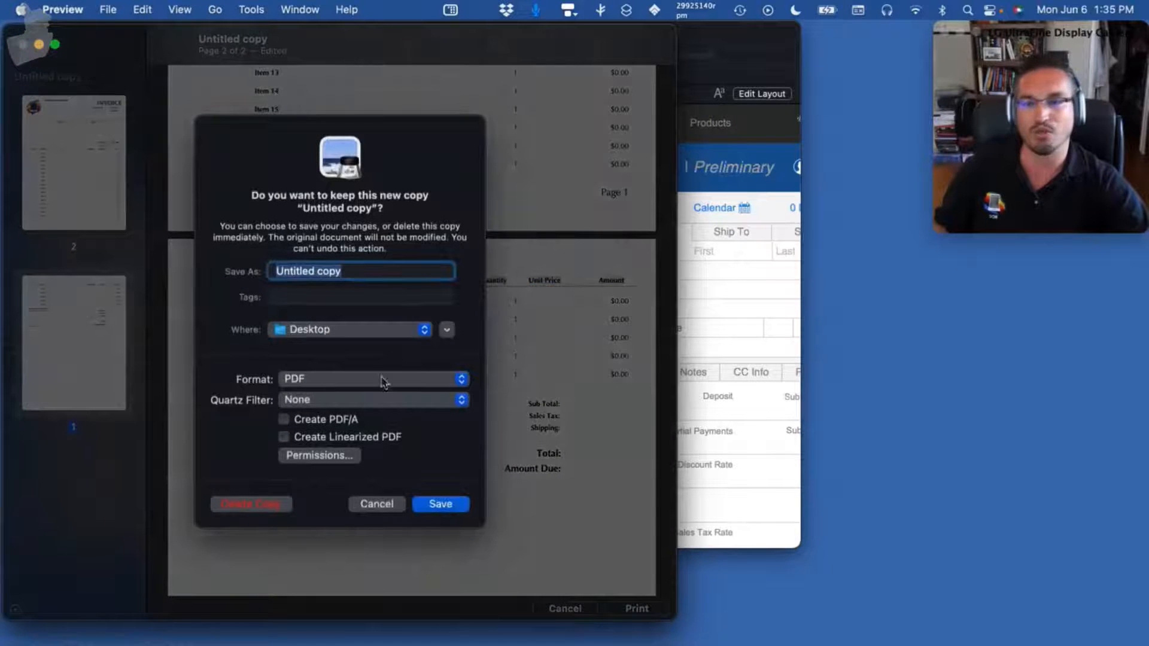
pyautogui.click(251, 504)
pyautogui.moveTo(726, 35); pyautogui.dragTo(710, 43)
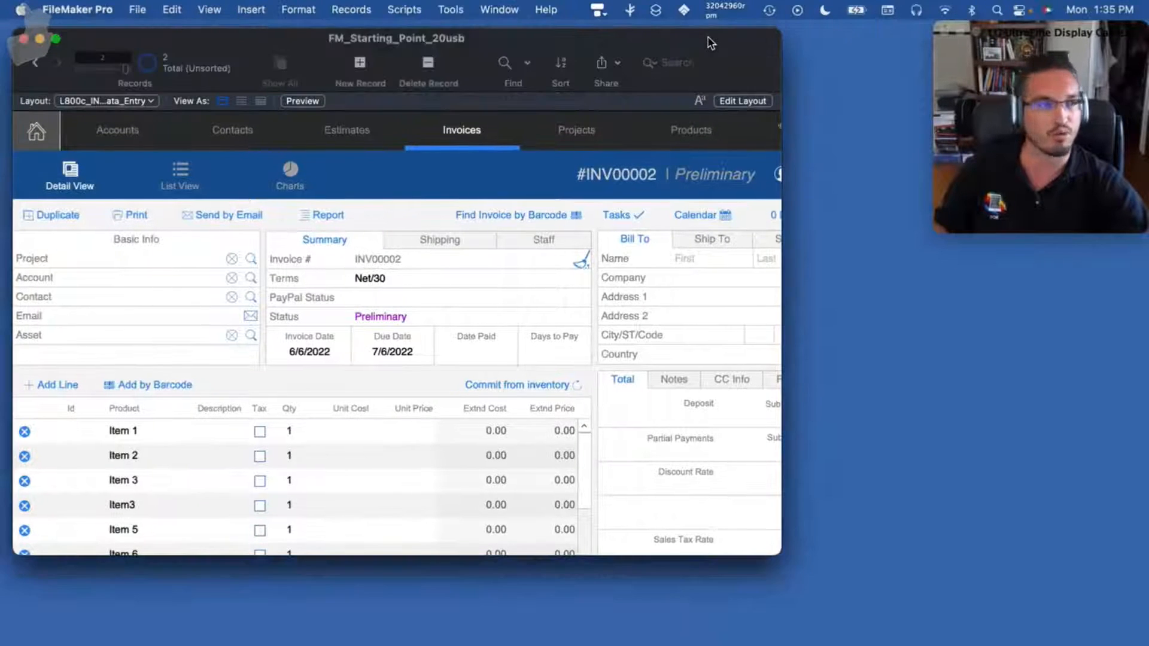
pyautogui.press('super+o')
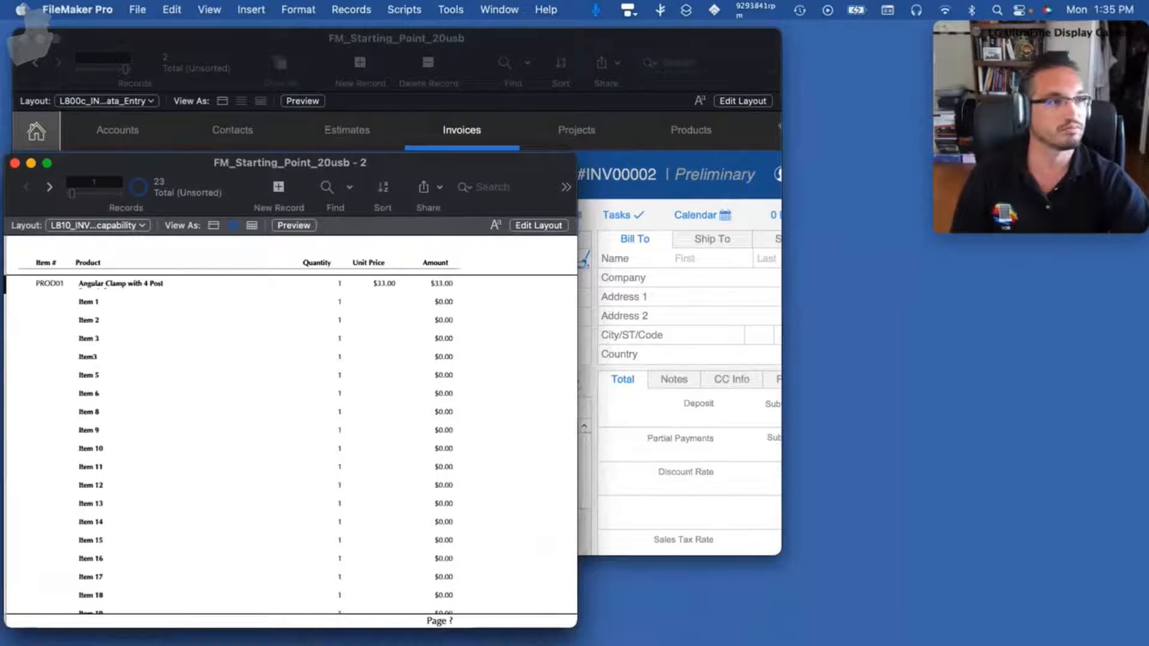
pyautogui.click(580, 39)
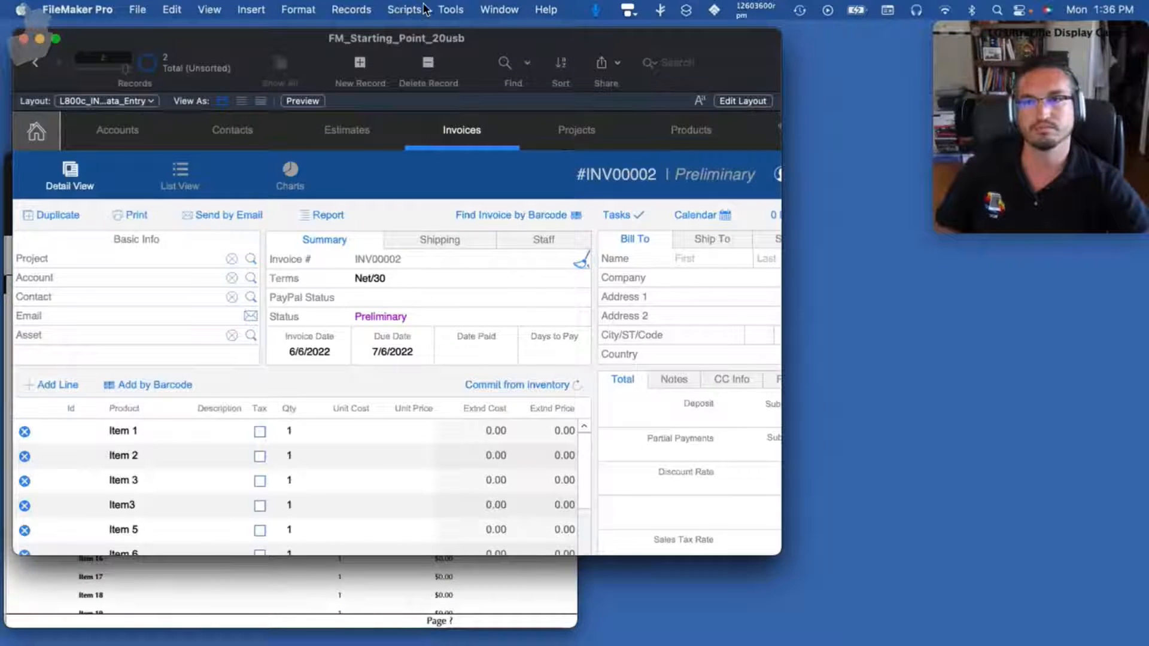
# Open the Script Debugger, halt the running script, and close the debugger
pyautogui.click(450, 9)
pyautogui.click(450, 34)
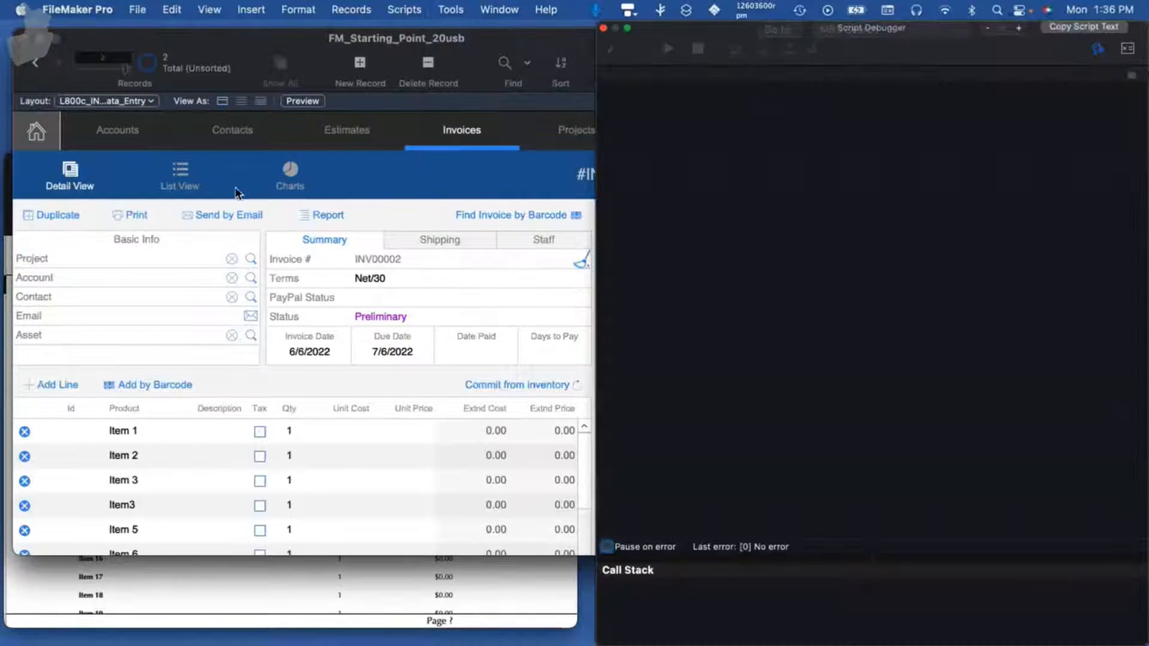
pyautogui.click(698, 49)
pyautogui.click(602, 28)
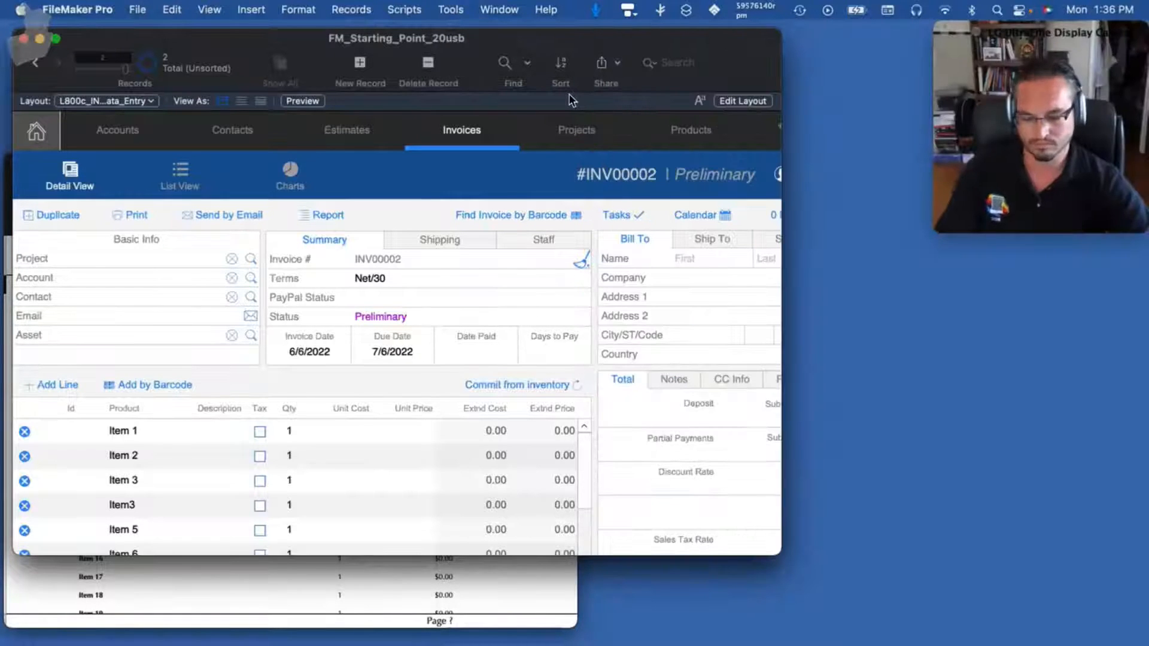
# Open the Script Workspace, move it out of view, and enlarge the invoice data entry window
pyautogui.press('super+shift+s')
pyautogui.moveTo(486, 41); pyautogui.dragTo(1148, 41)
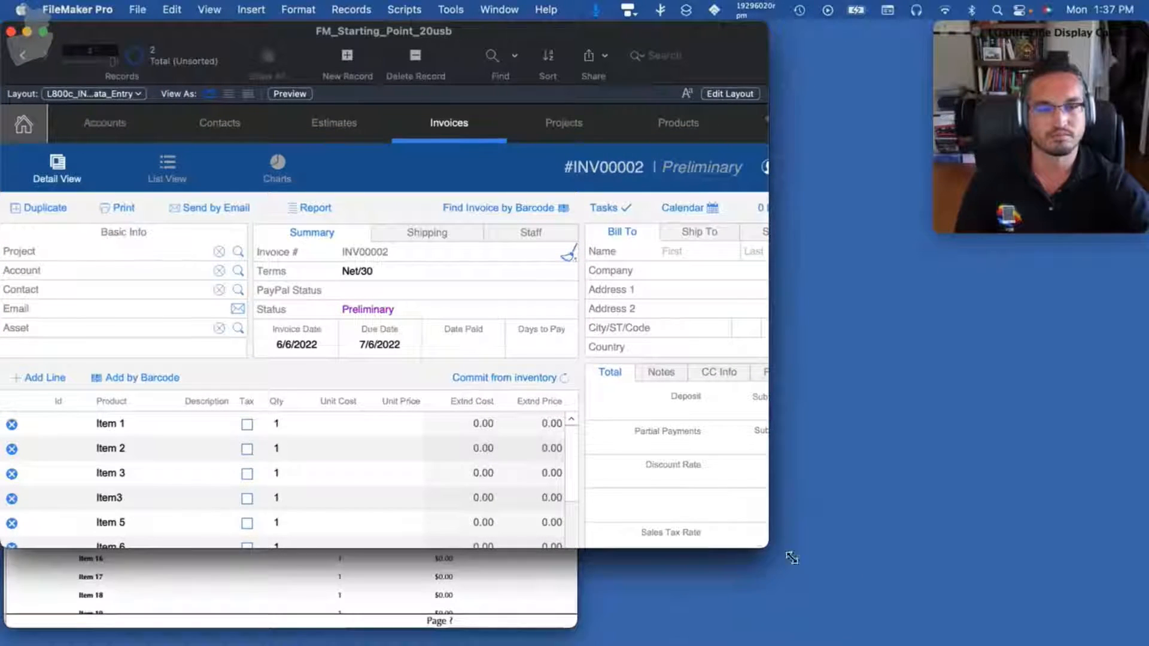
pyautogui.moveTo(791, 557); pyautogui.dragTo(869, 599)
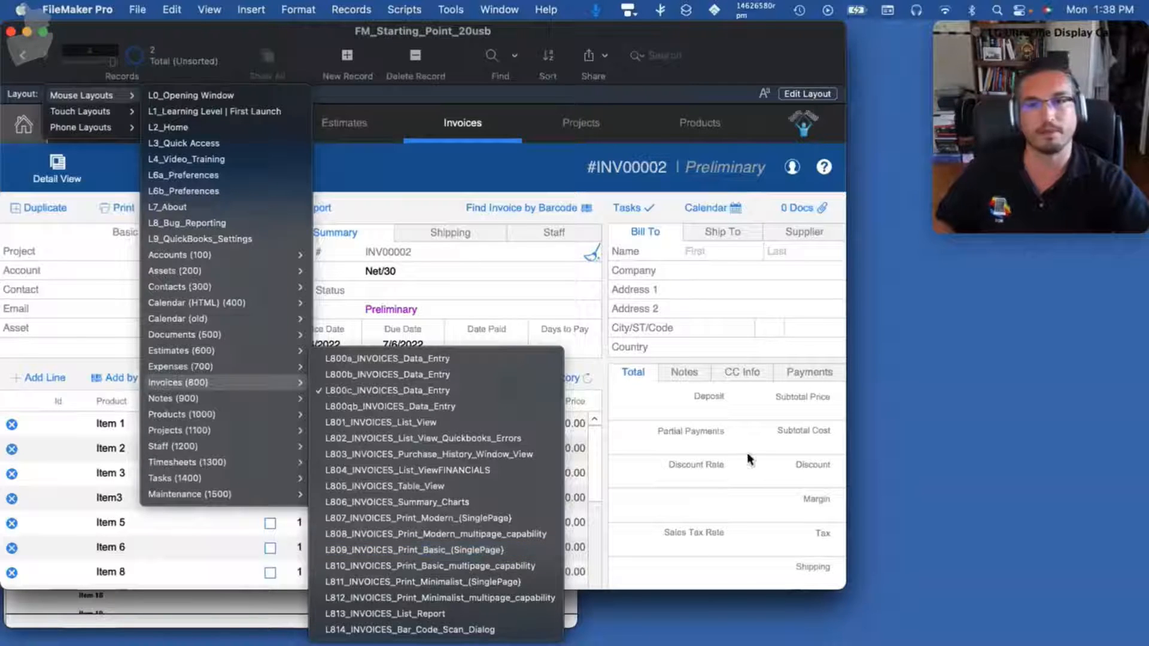
# Dismiss the list of invoice layouts and close the second window that shows the L810 multipage print layout
pyautogui.click(315, 174)
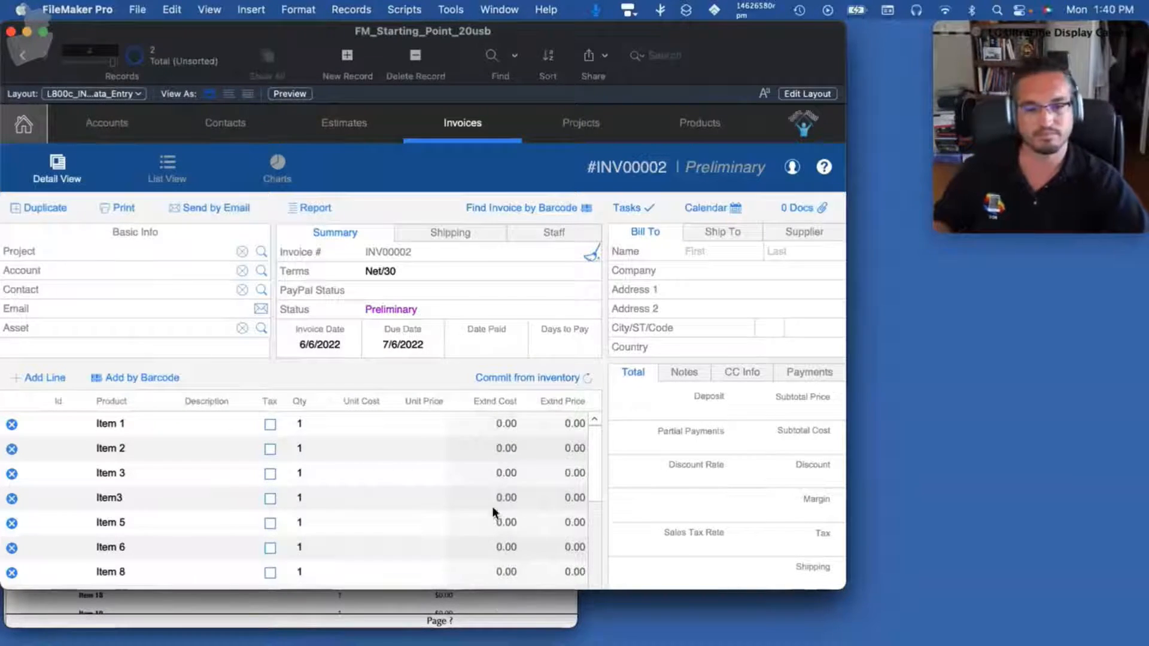
pyautogui.click(502, 606)
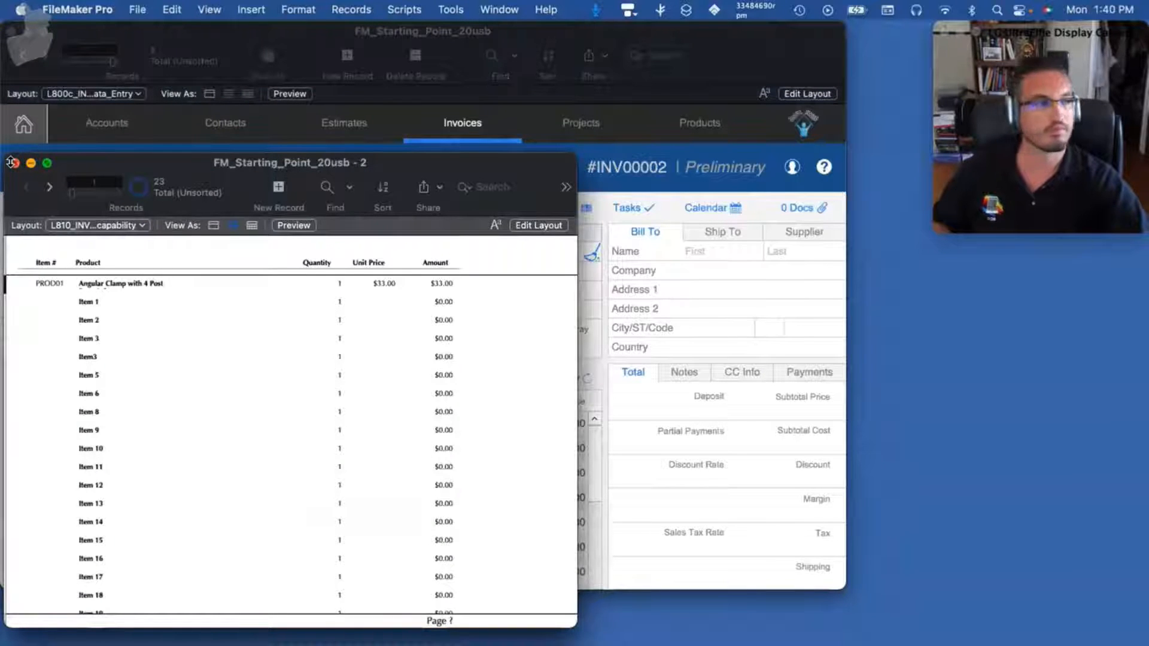
pyautogui.click(13, 163)
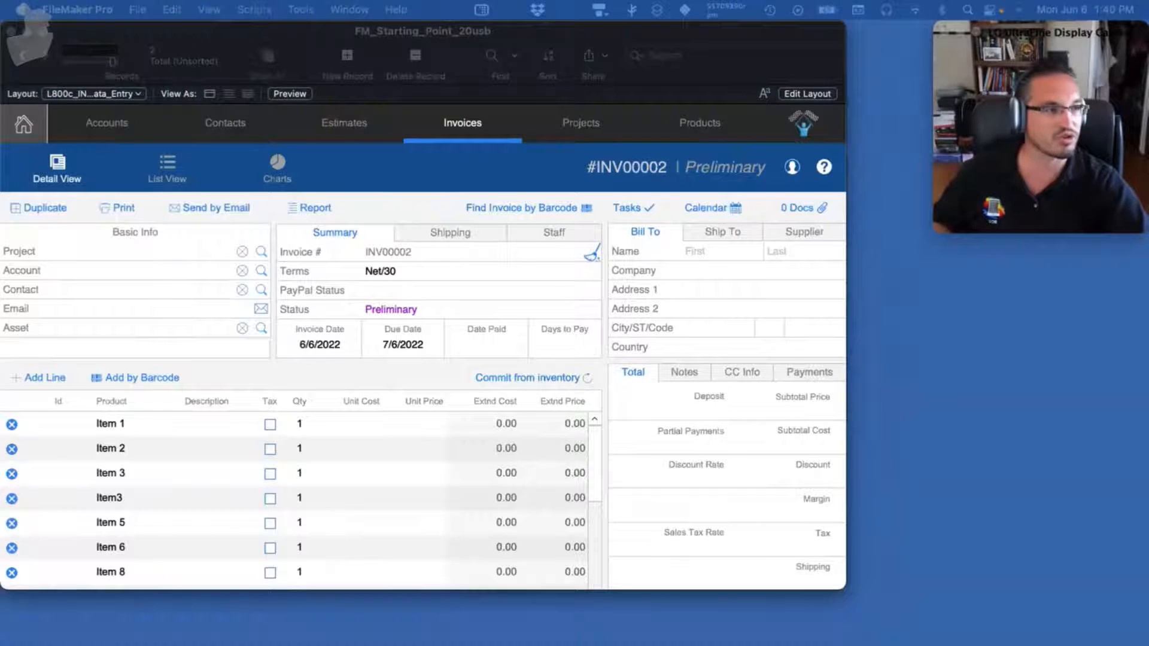
# Bring the Script Workspace into view, examine the layout branches of the INV_Print_Invoice_form script, and move it away again
pyautogui.moveTo(1146, 131); pyautogui.dragTo(420, 28)
pyautogui.moveTo(960, 467); pyautogui.dragTo(971, 612)
pyautogui.scroll(-10, 660, 422)
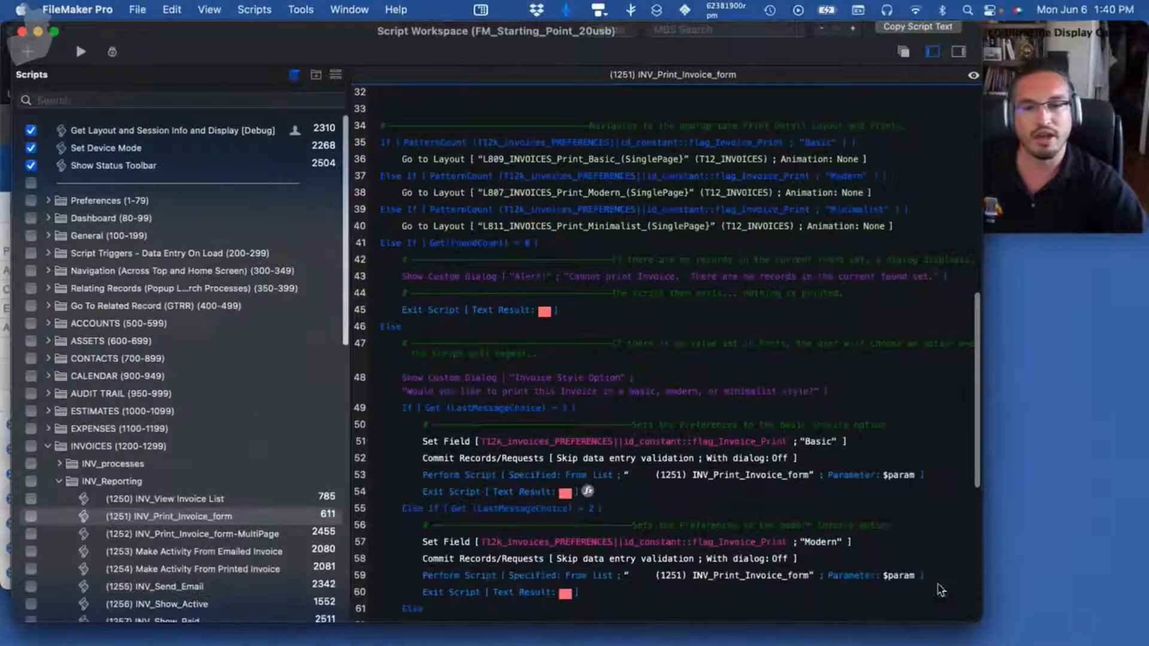
pyautogui.scroll(15, 660, 421)
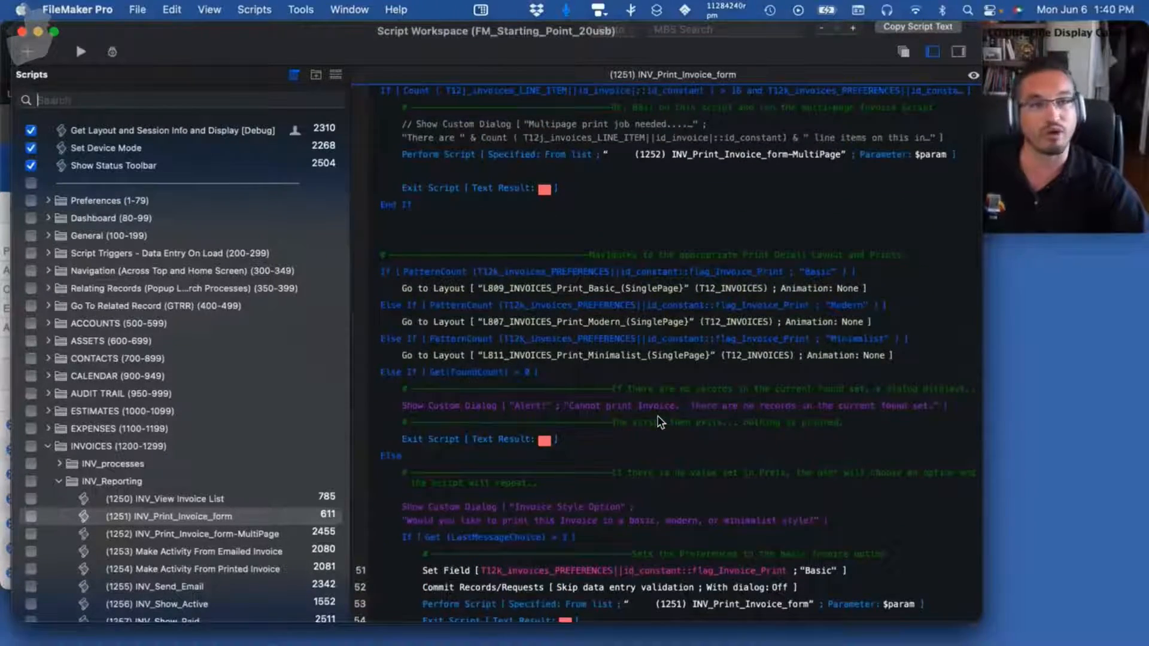
pyautogui.moveTo(76, 40); pyautogui.dragTo(1148, 61)
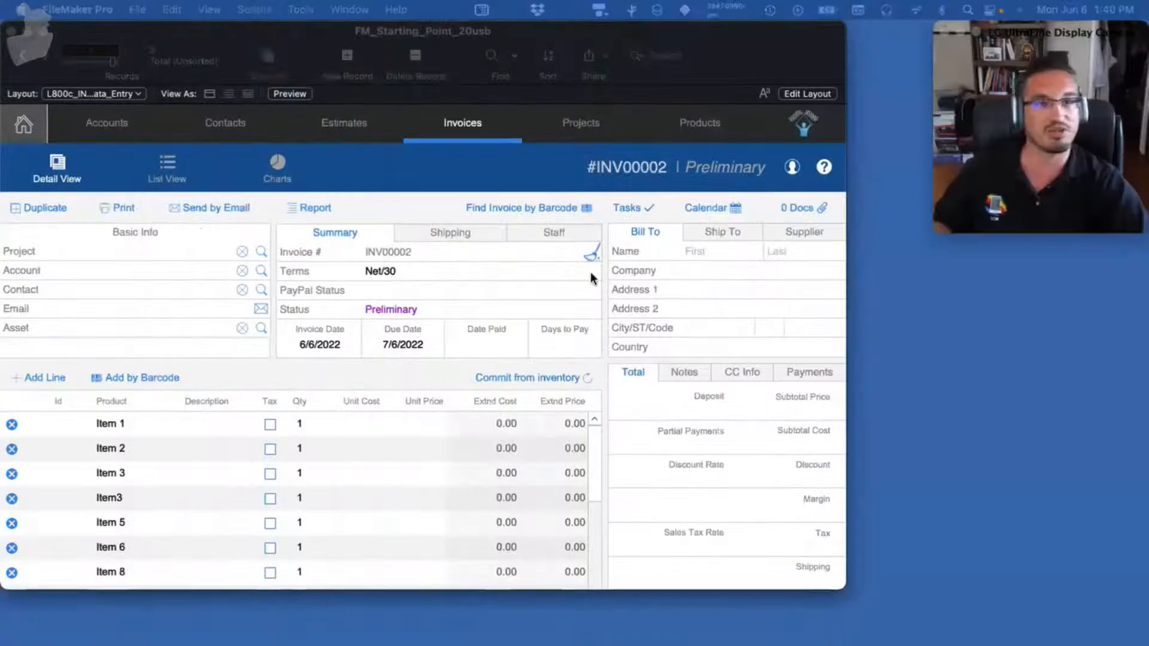
# Review the Invoice Print Out style options in the Invoices section of Preferences, and return to the invoice by way of the Dashboard
pyautogui.click(14, 124)
pyautogui.click(14, 124)
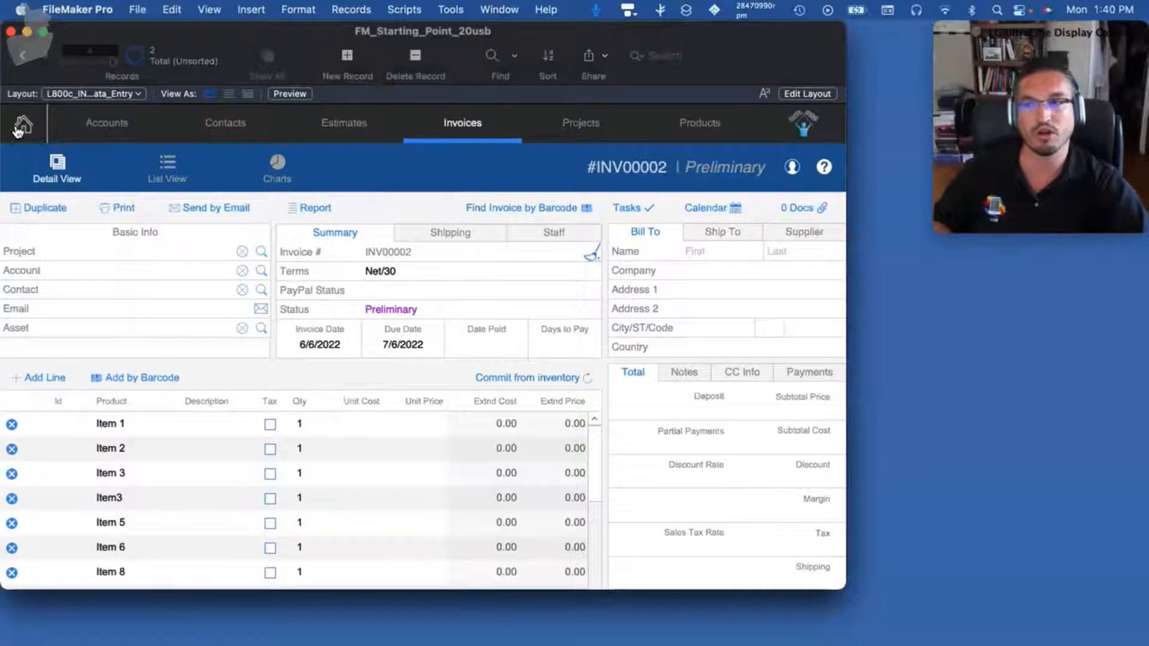
pyautogui.click(378, 98)
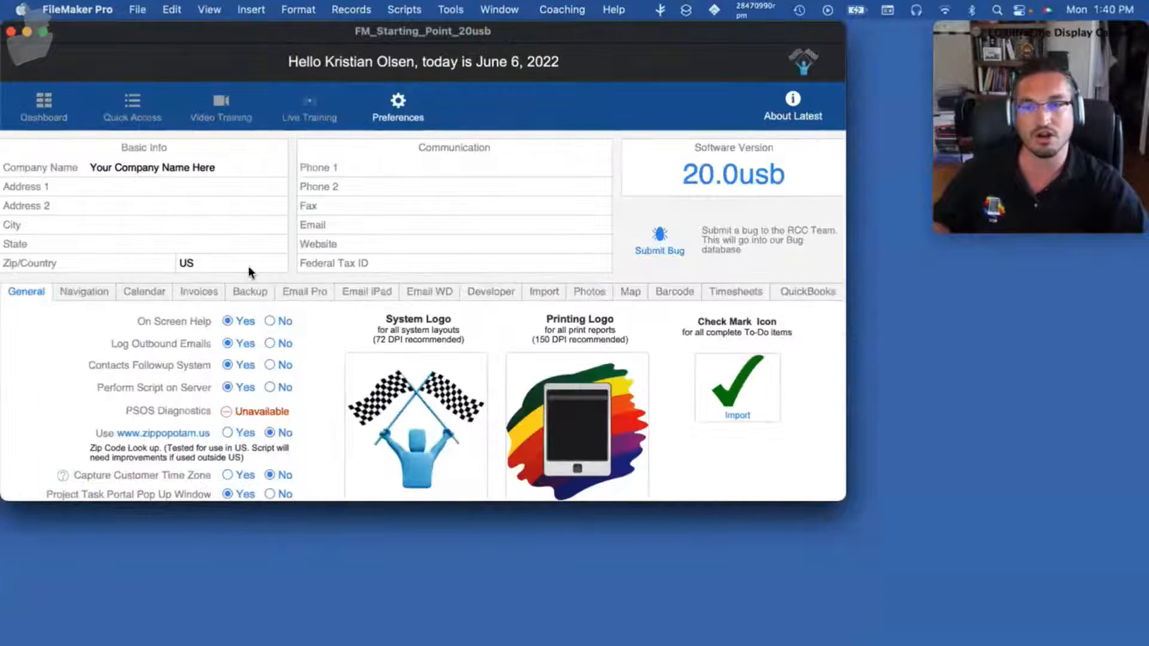
pyautogui.click(186, 290)
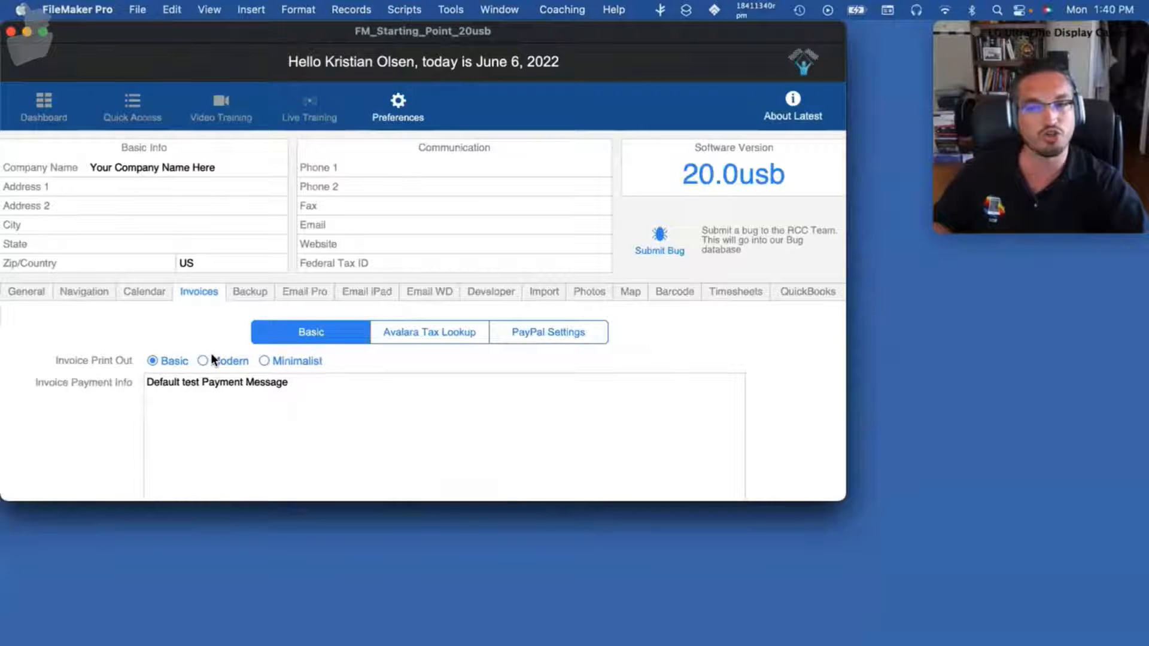
pyautogui.click(36, 99)
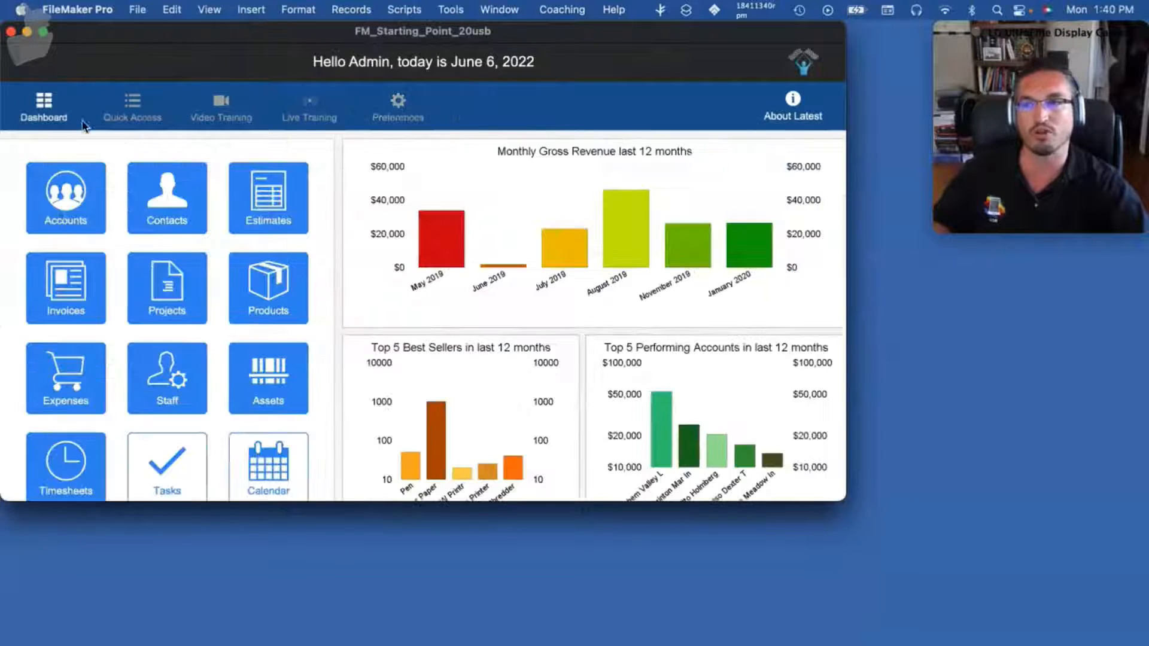
pyautogui.click(69, 285)
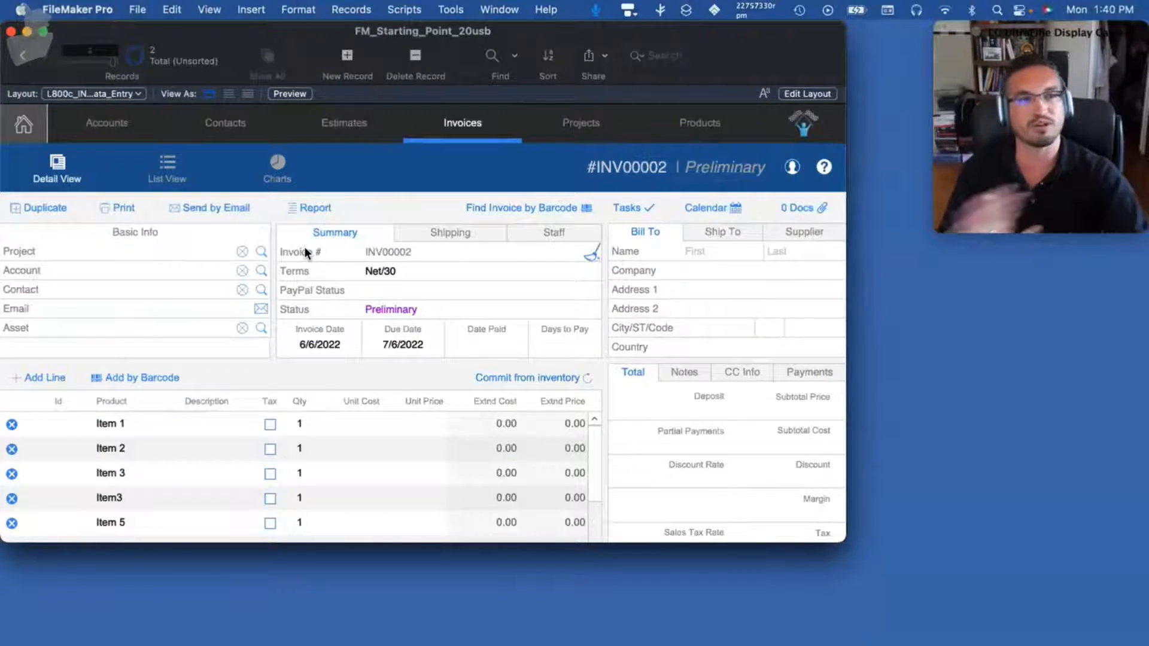
# Bring the Script Workspace showing the INV_Print_Invoice_form script back over the invoice window
pyautogui.moveTo(1148, 197); pyautogui.dragTo(445, 5)
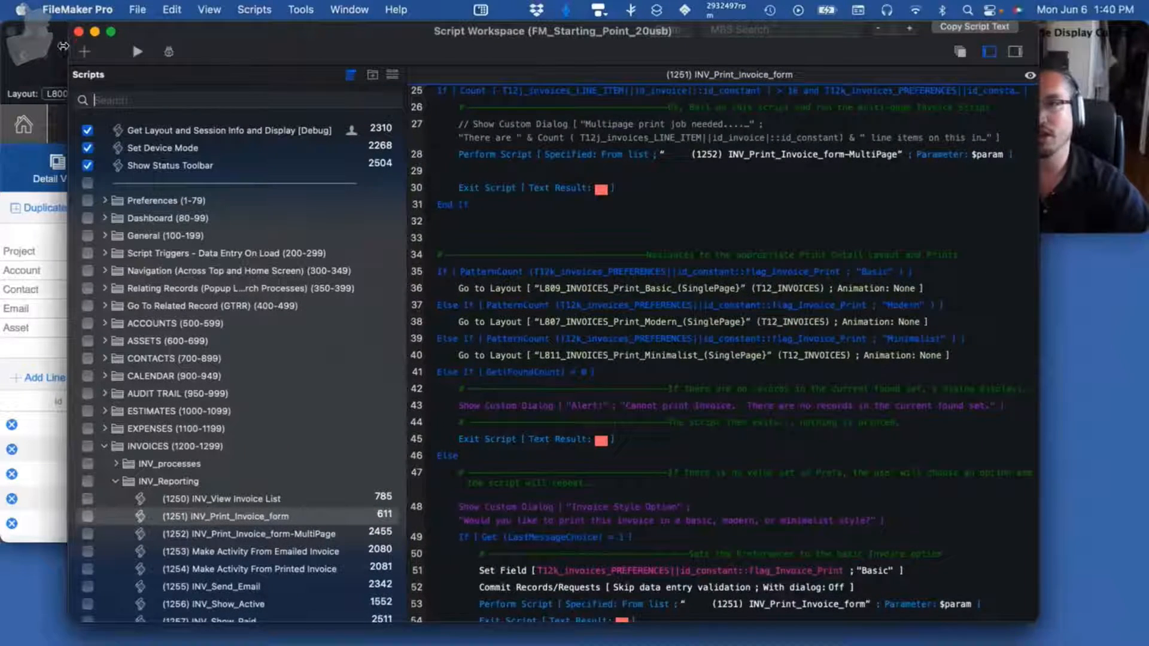
# Create a new script named Print/Preview Basic, starting with the comment "Print Script" and a Freeze Window step
pyautogui.click(74, 53)
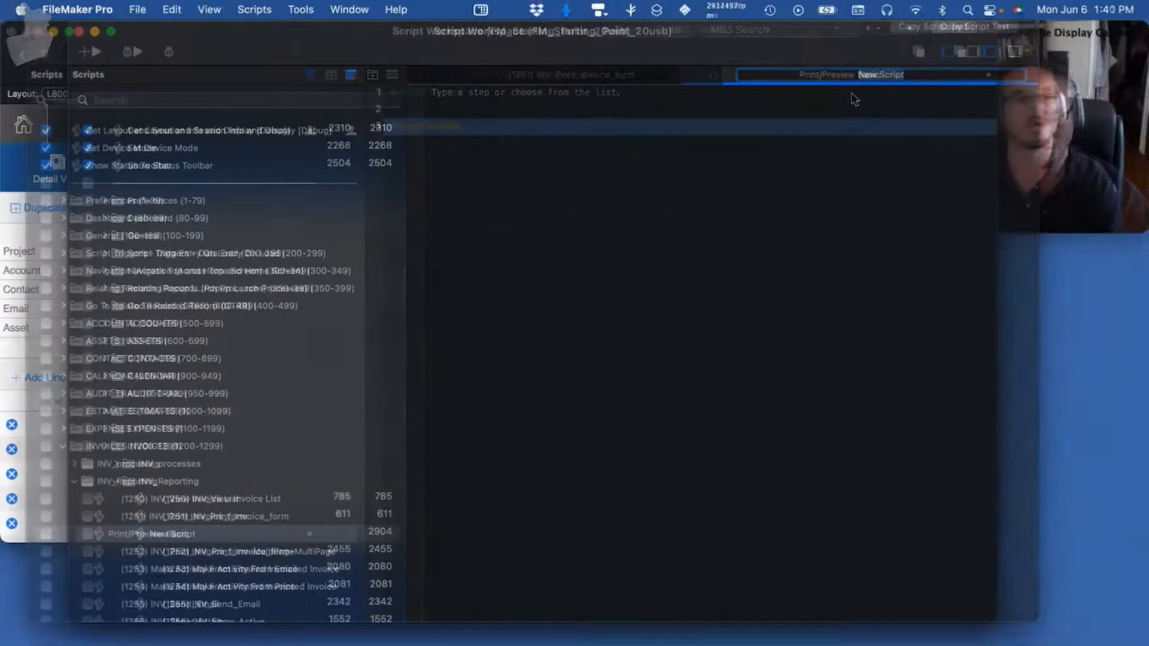
pyautogui.press('Return')
pyautogui.press('Return')
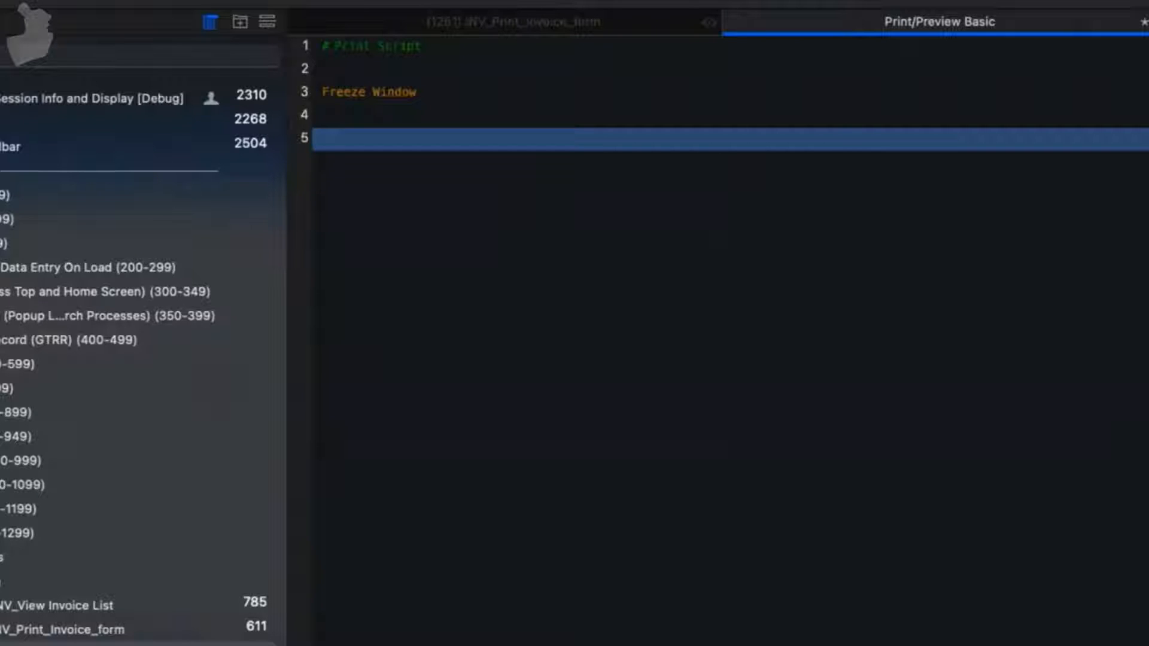
pyautogui.press('Up')
pyautogui.press('Up')
pyautogui.press('Up')
pyautogui.press('Up')
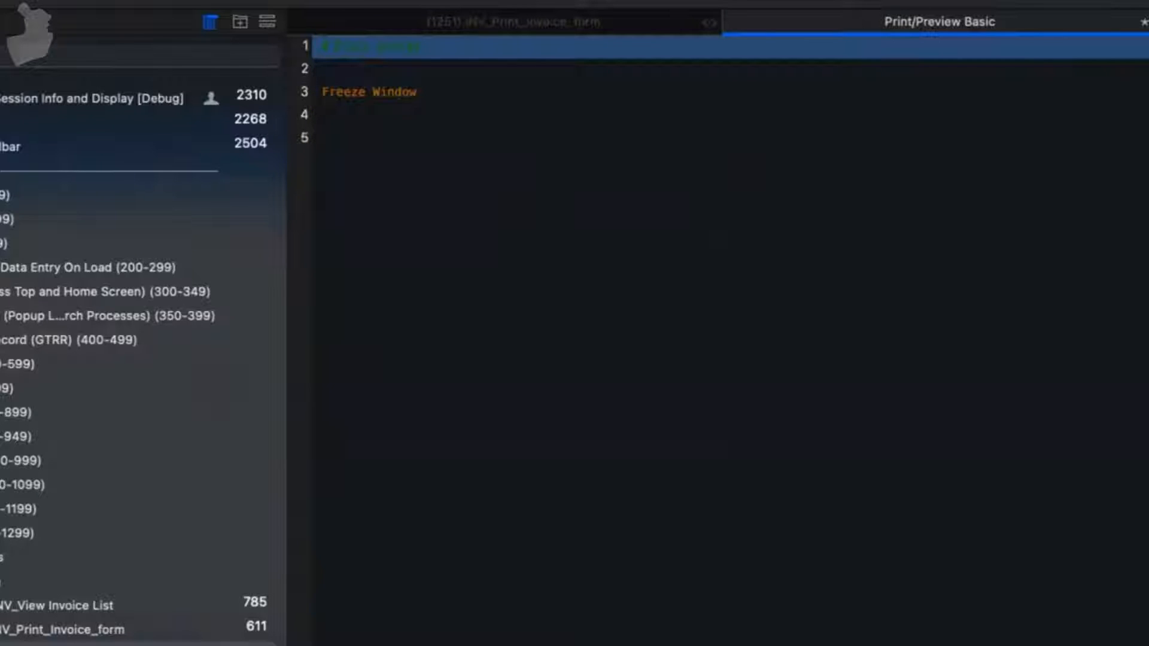
pyautogui.press('Down')
pyautogui.press('Down')
pyautogui.press('Down')
pyautogui.press('Down')
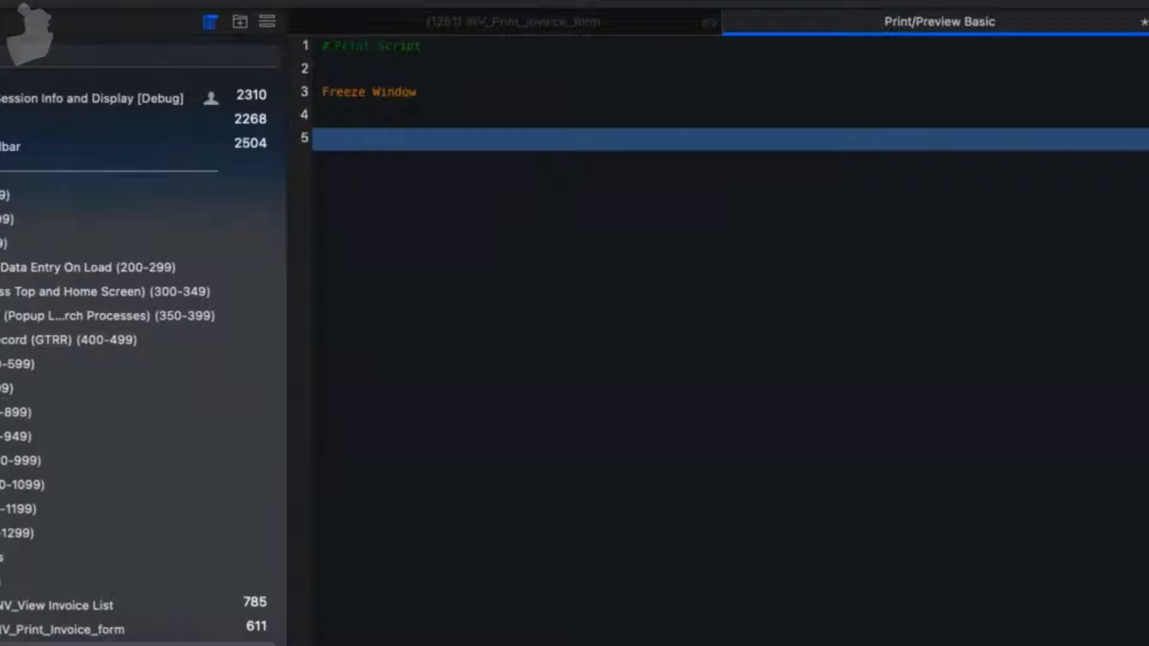
pyautogui.write('go to')
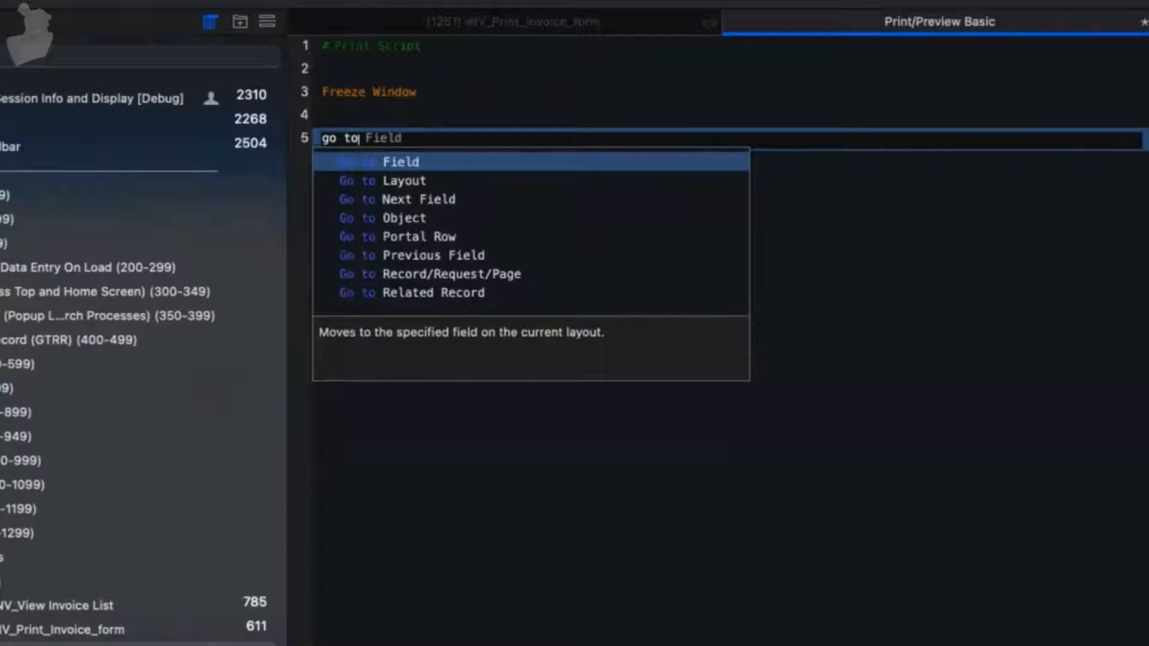
pyautogui.press('Return')
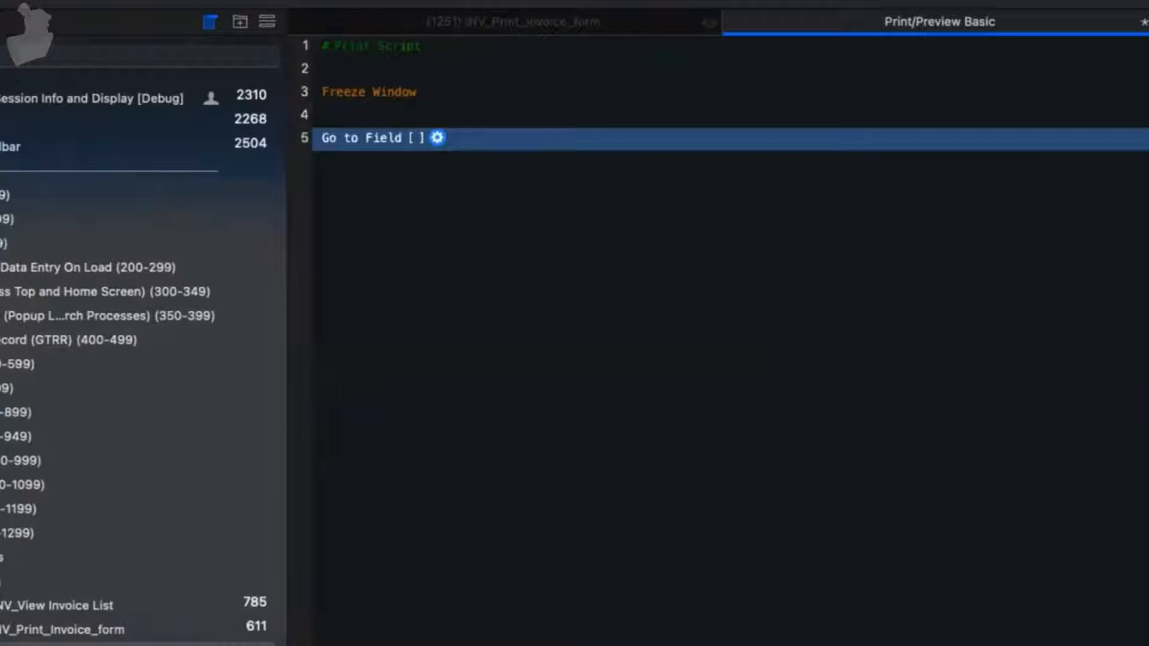
pyautogui.press('BackSpace')
# Add a Go to Layout step below Freeze Window that targets the layout L809_INVOICES_Print_Basic_{SinglePage}
pyautogui.press('Return')
pyautogui.write('go to')
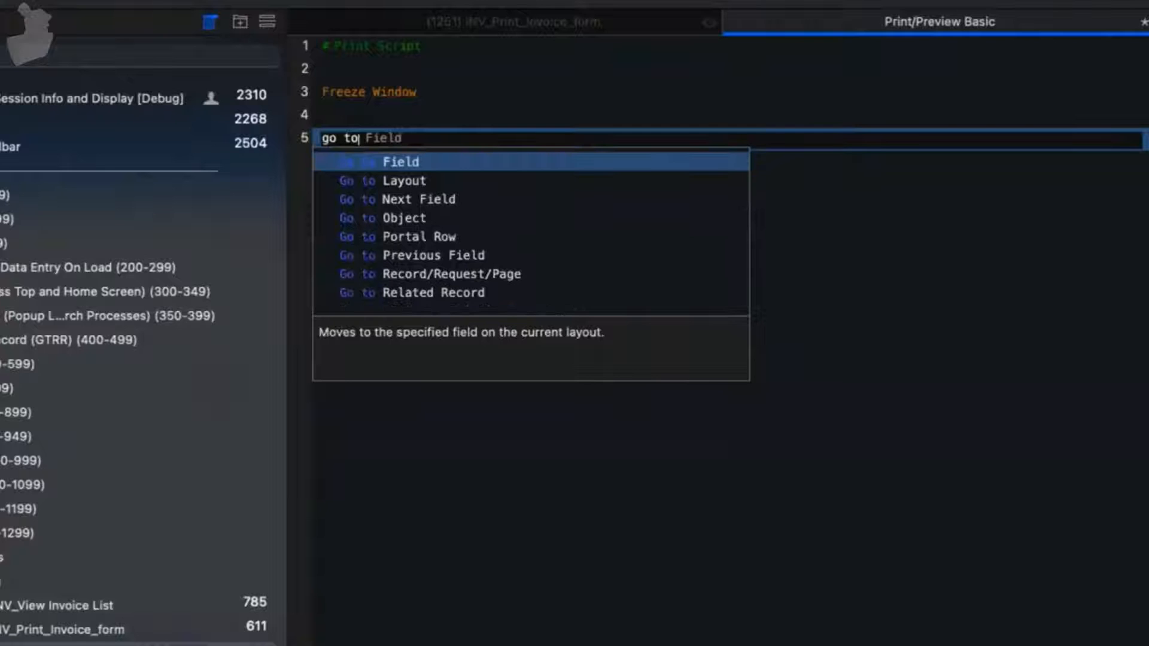
pyautogui.press('Down')
pyautogui.press('Return')
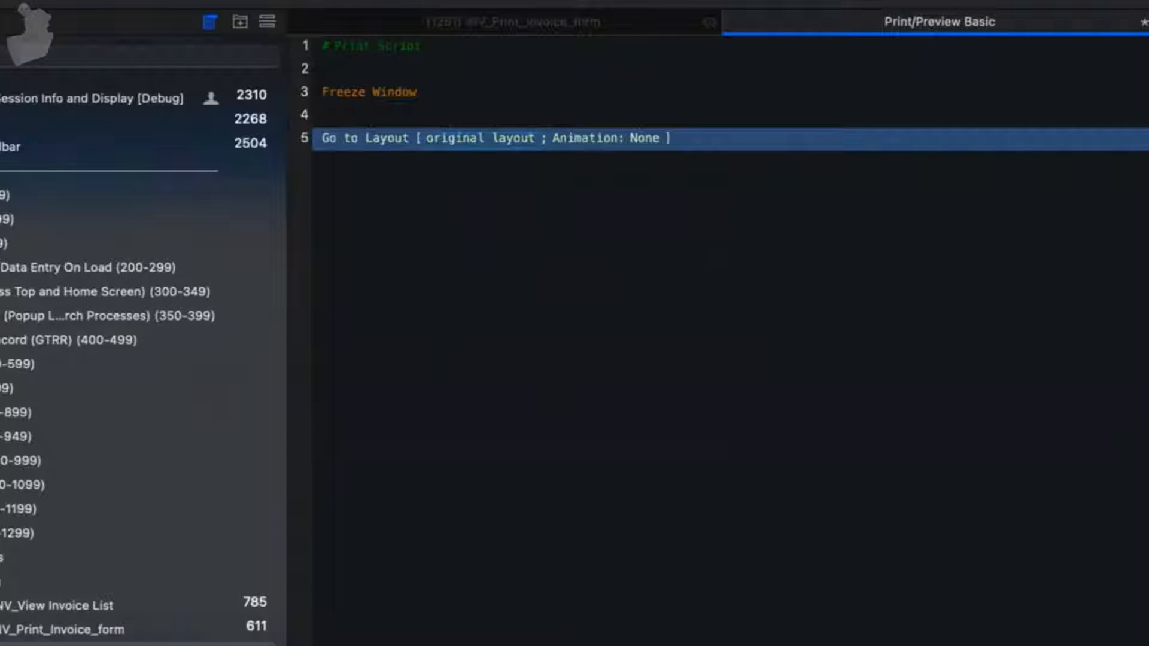
pyautogui.write('L')
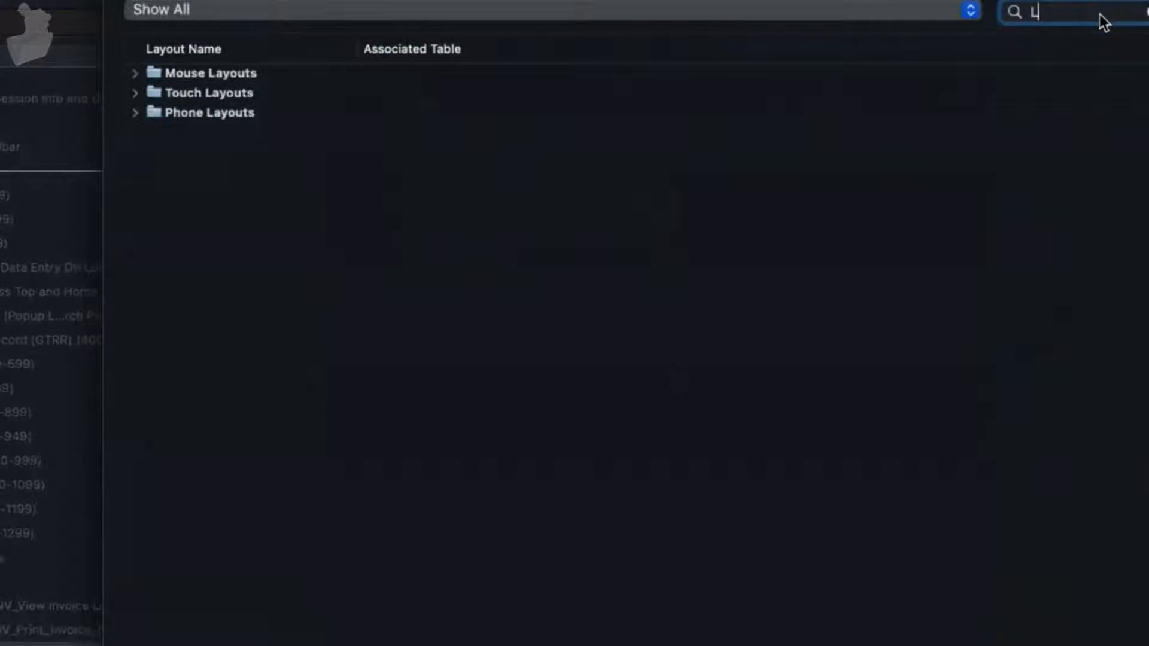
pyautogui.write('809')
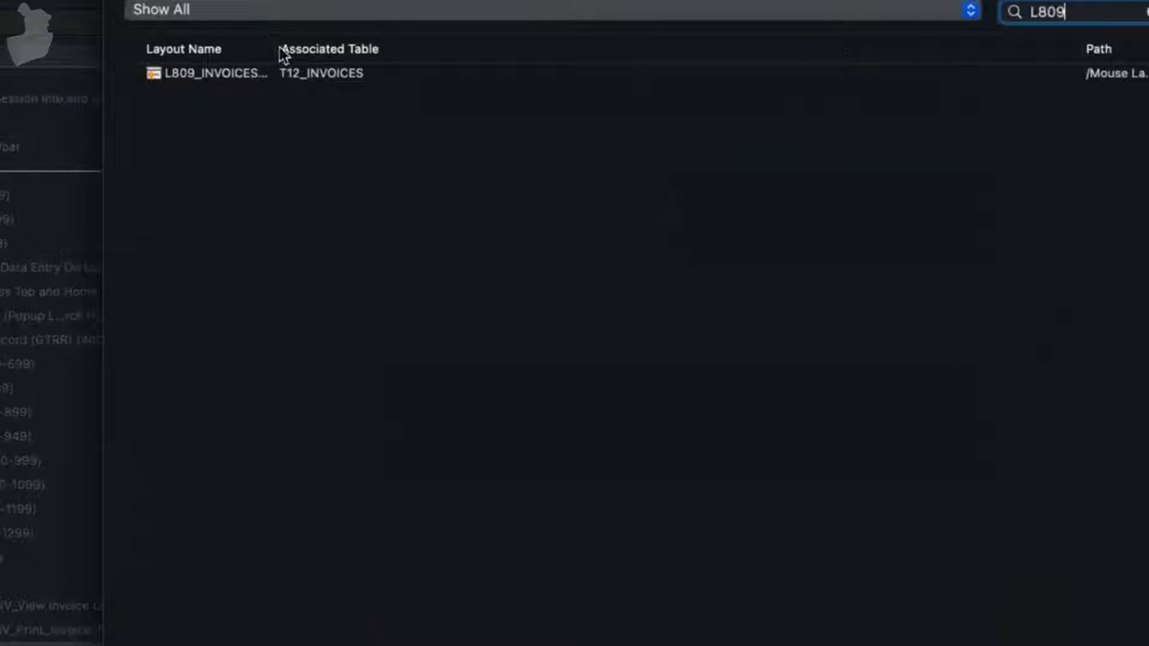
pyautogui.moveTo(275, 48); pyautogui.dragTo(544, 41)
pyautogui.click(372, 73)
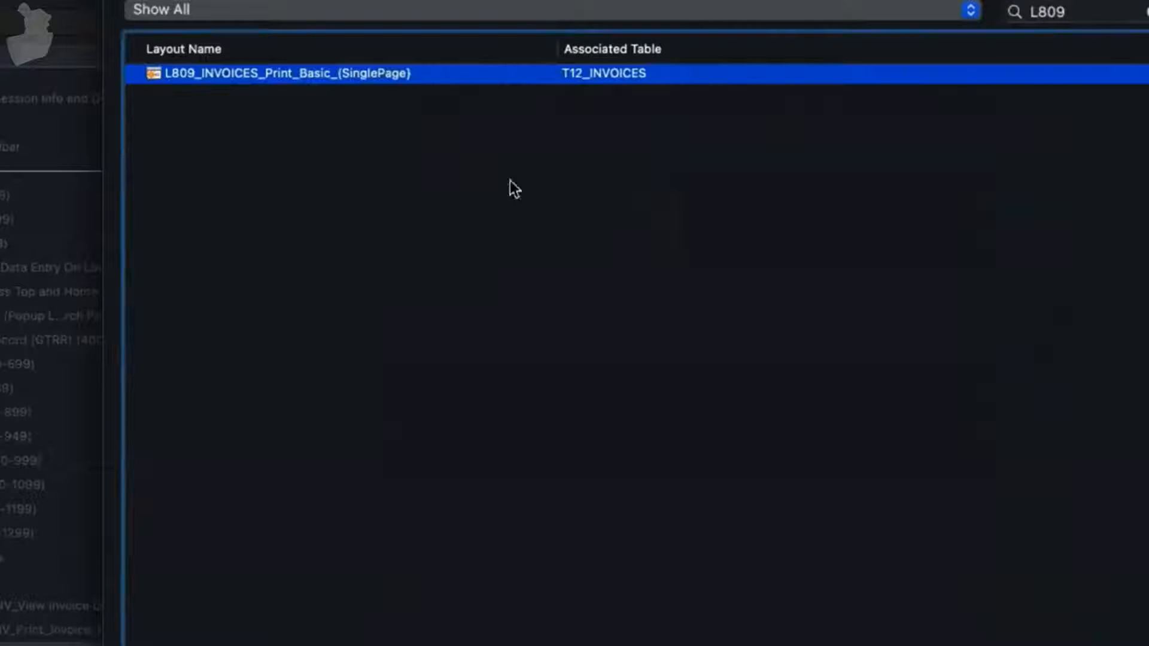
pyautogui.press('Return')
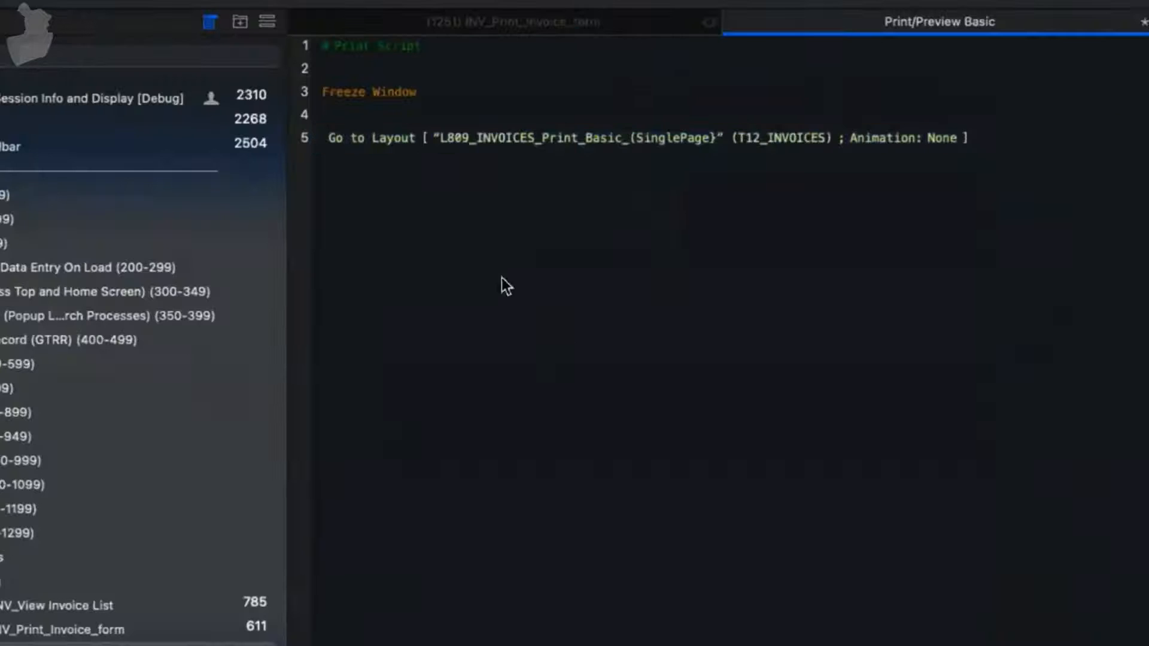
# Add a Print step below the Go to Layout step, separated by a blank line, keeping its dialog on
pyautogui.click(338, 136)
pyautogui.press('Return')
pyautogui.press('Return')
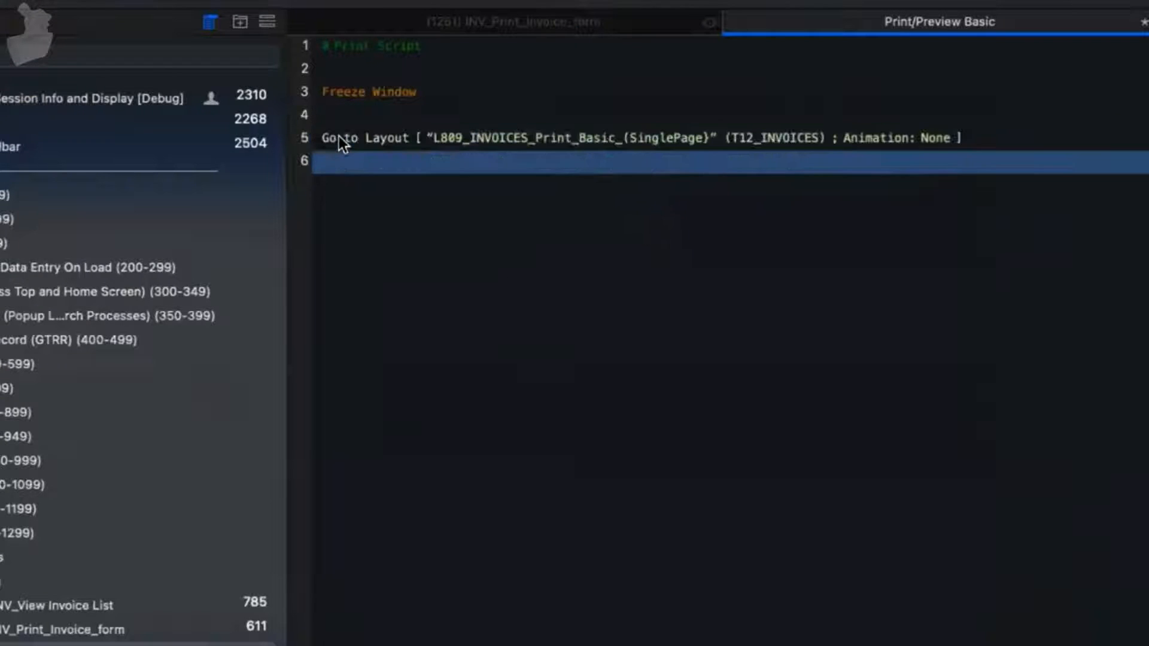
pyautogui.write('print')
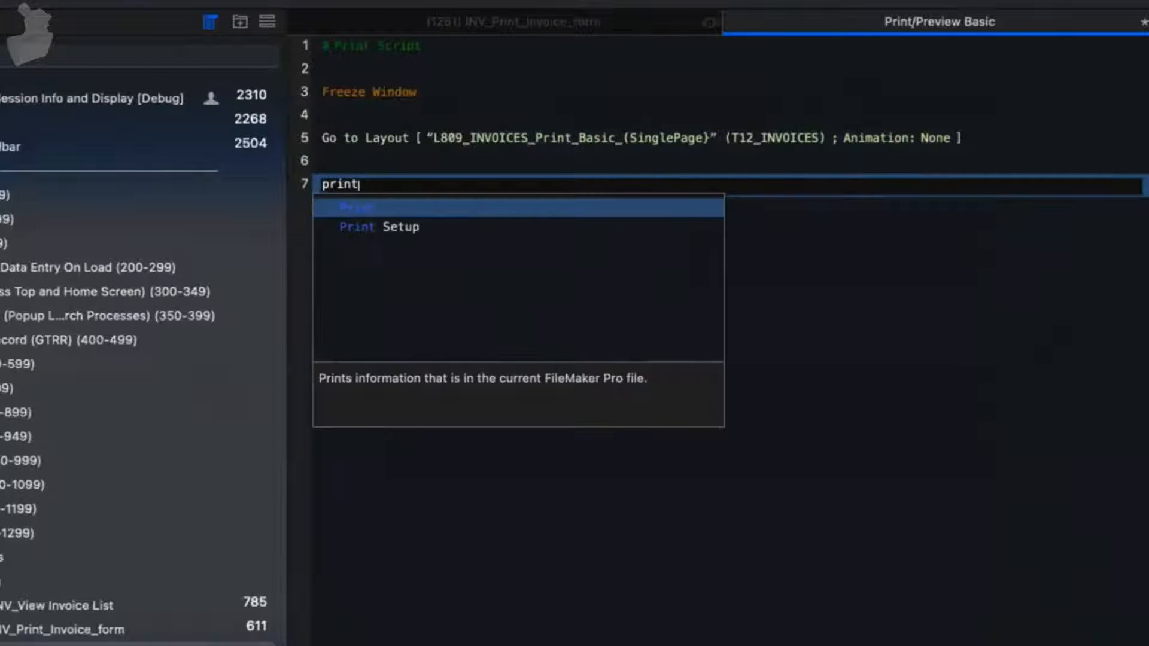
pyautogui.press('Return')
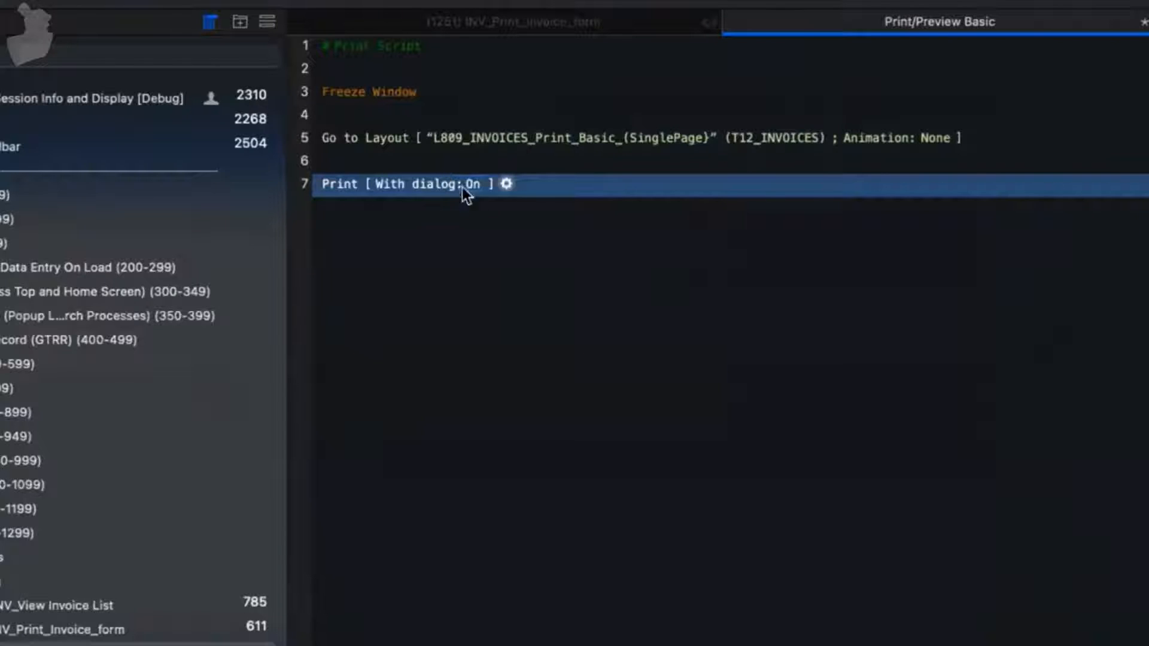
# Add a final Go to Layout step that returns to the original layout, leaving a blank line after Print
pyautogui.press('Return')
pyautogui.press('Return')
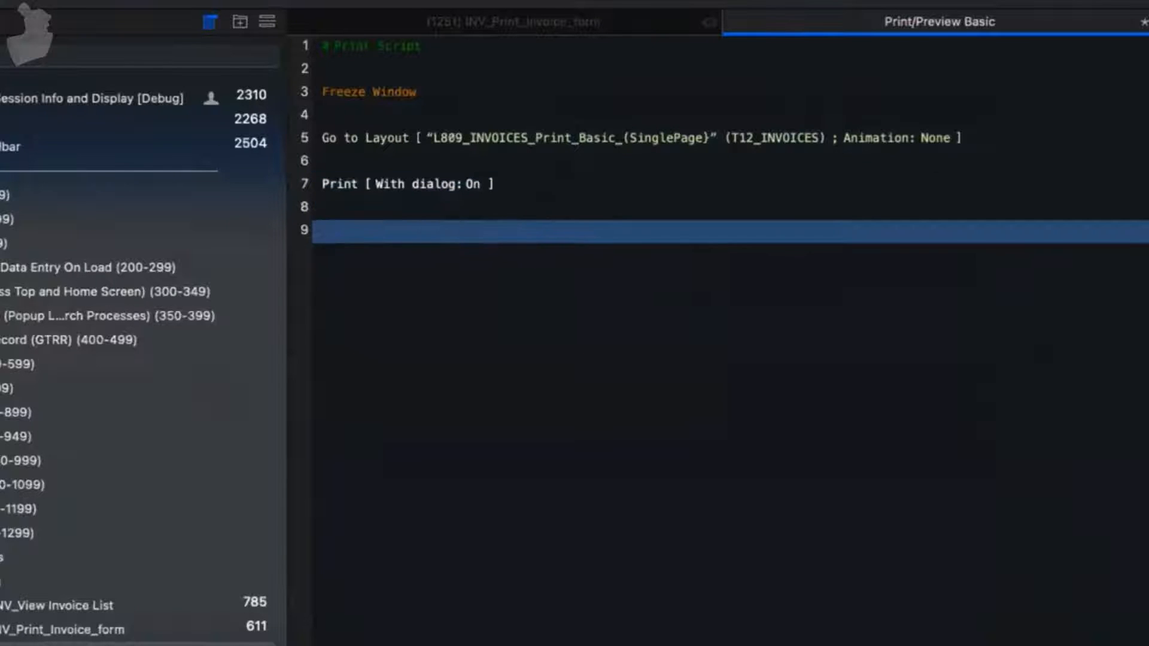
pyautogui.write('go to l')
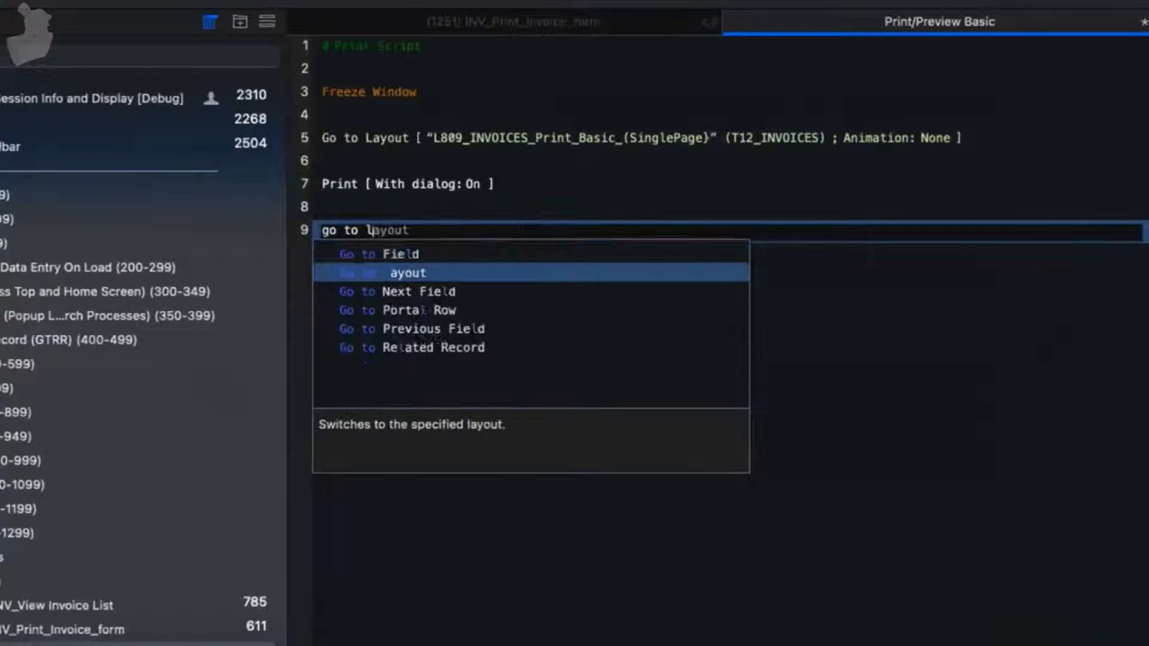
pyautogui.press('Return')
pyautogui.click(475, 250)
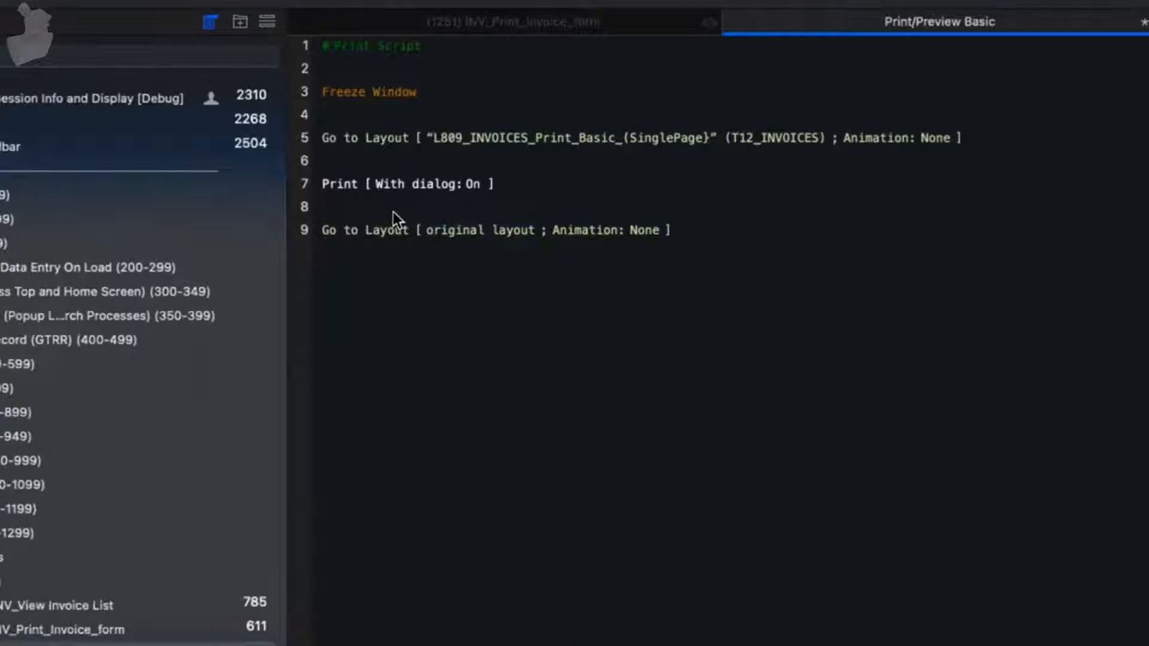
# Toggle the Print step's With dialog option off and back to On
pyautogui.click(471, 184)
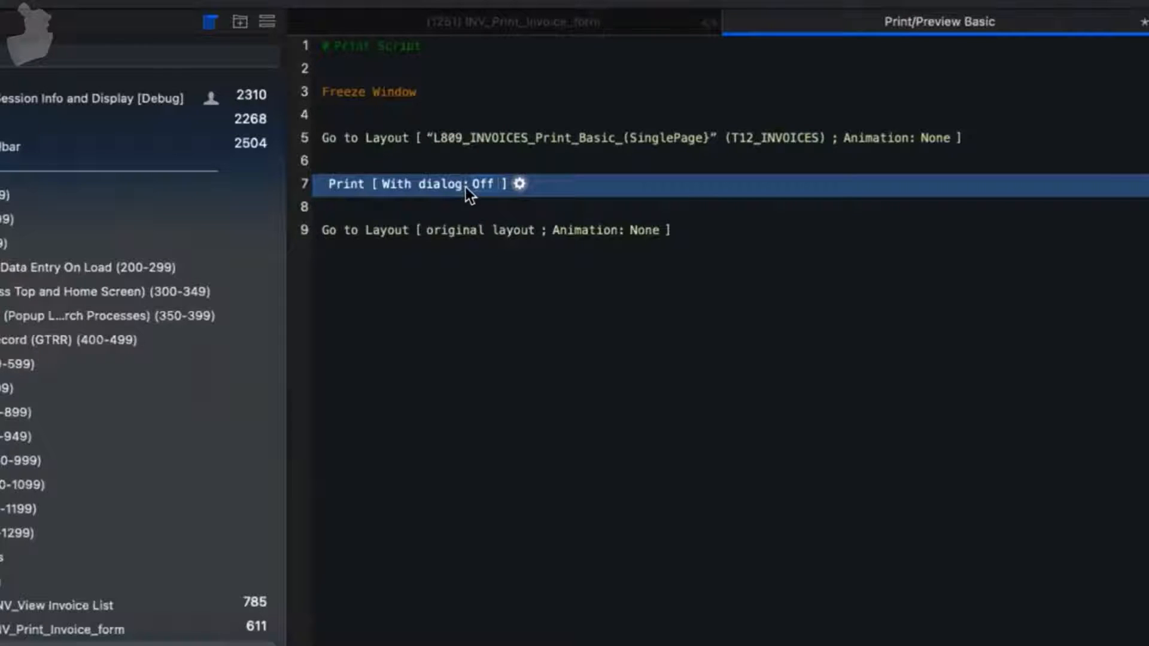
pyautogui.click(467, 186)
pyautogui.click(472, 186)
pyautogui.click(481, 183)
# Examine the Print step's print options, including the choice between records being browsed and the current record, and cancel out of them
pyautogui.click(512, 183)
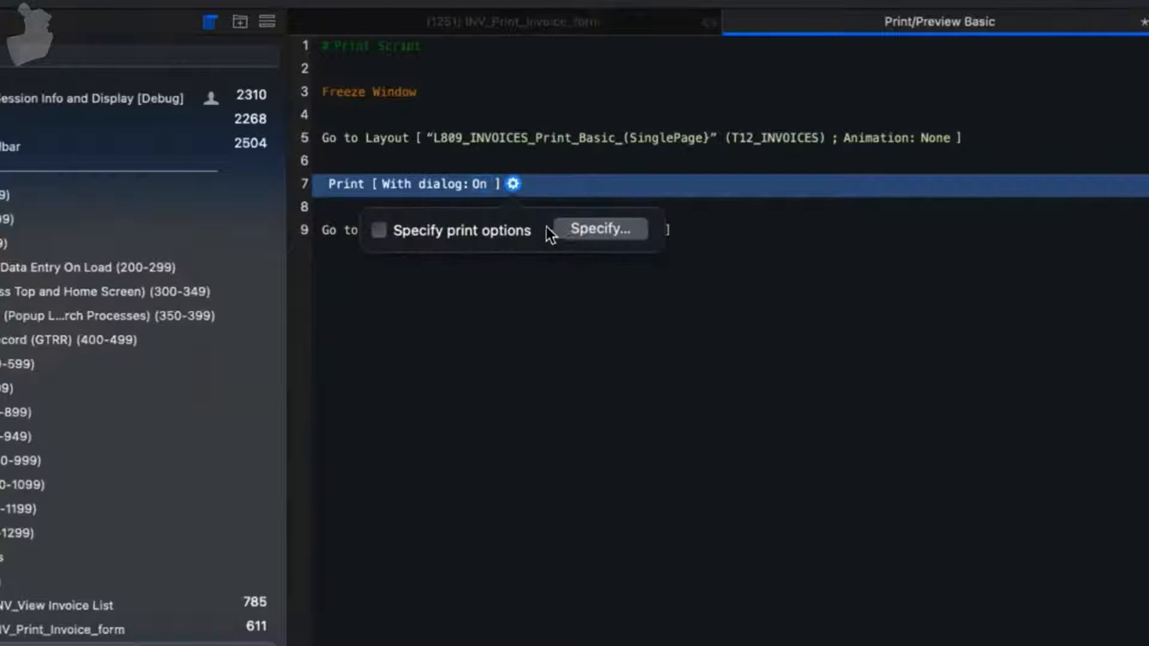
pyautogui.click(585, 228)
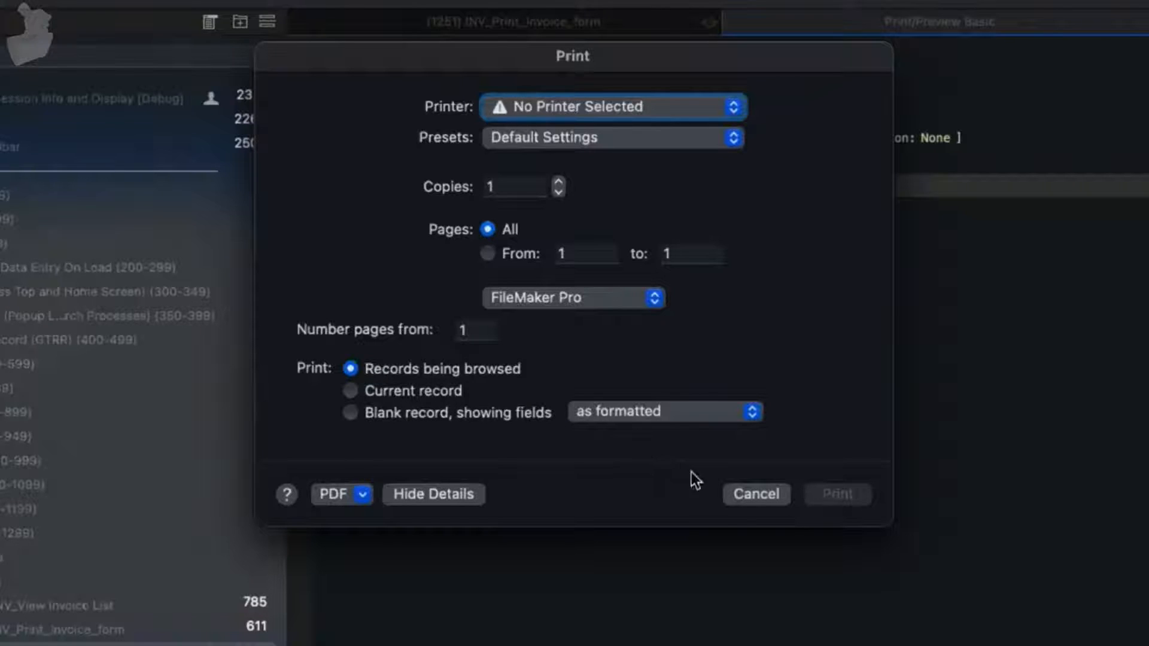
pyautogui.click(757, 493)
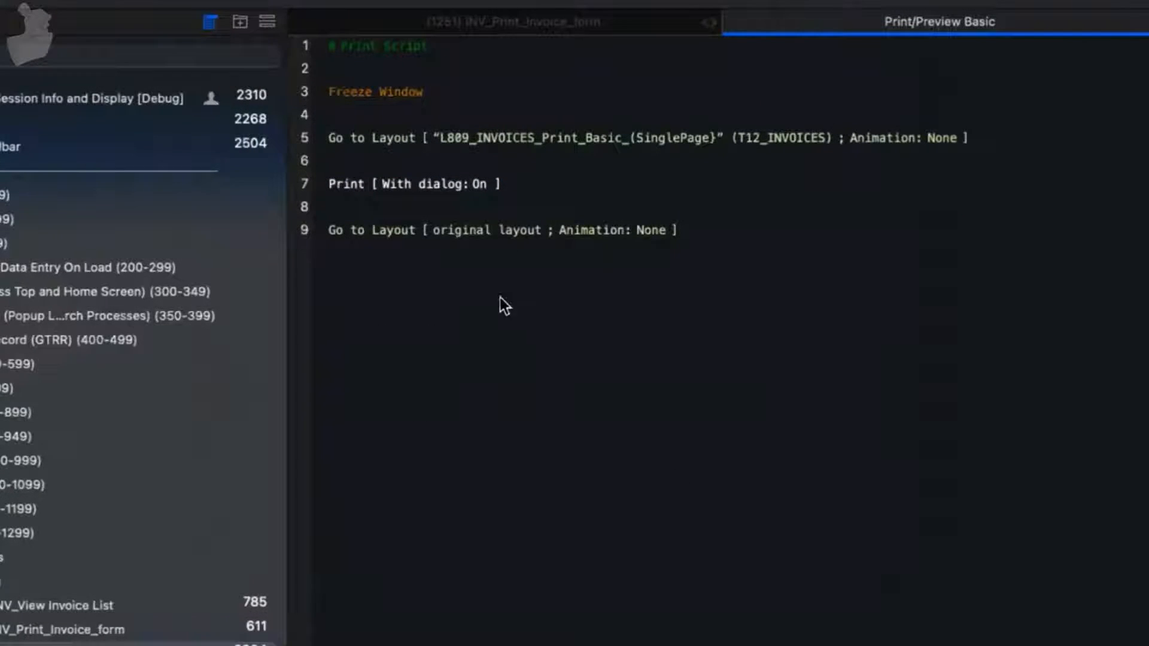
pyautogui.click(509, 184)
pyautogui.click(513, 184)
pyautogui.click(594, 227)
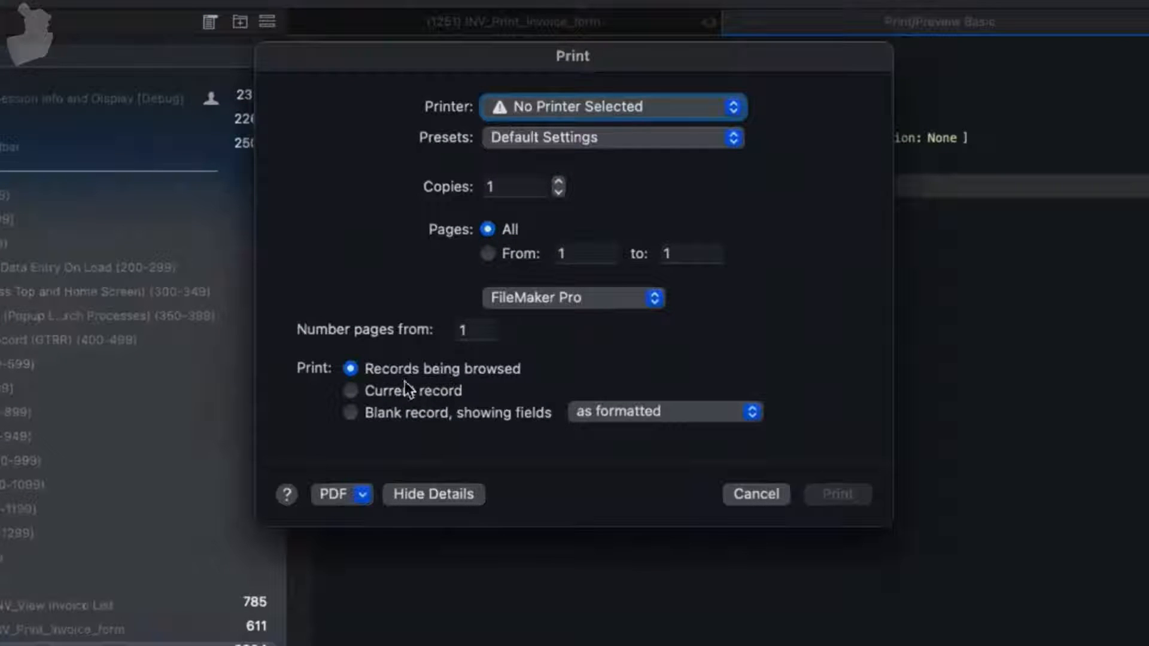
pyautogui.click(408, 390)
pyautogui.click(757, 494)
pyautogui.press('Escape')
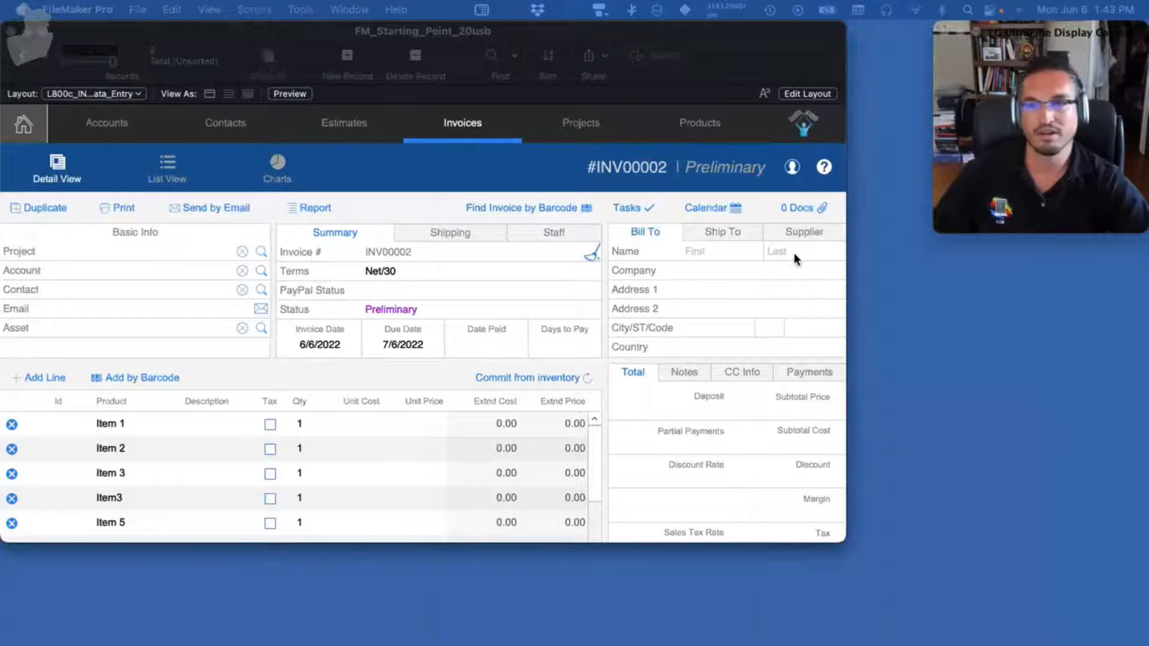
# Set the Print button on the invoice data entry layout to perform the Print/Preview Basic script, then save and return to browsing
pyautogui.click(807, 94)
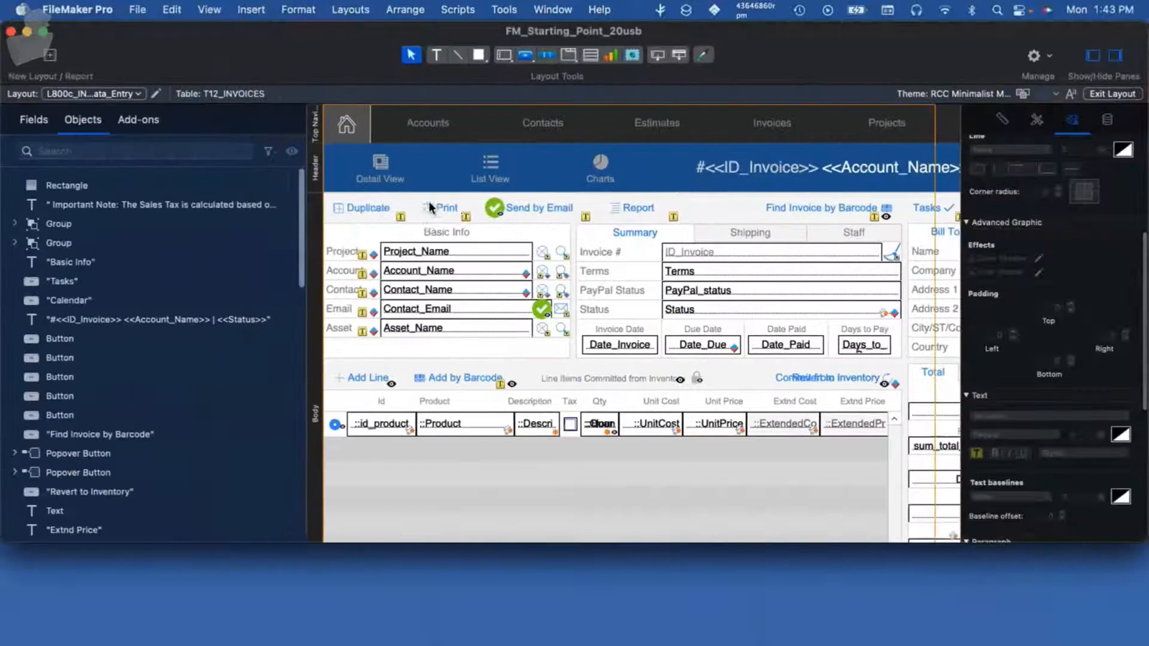
pyautogui.doubleClick(437, 203)
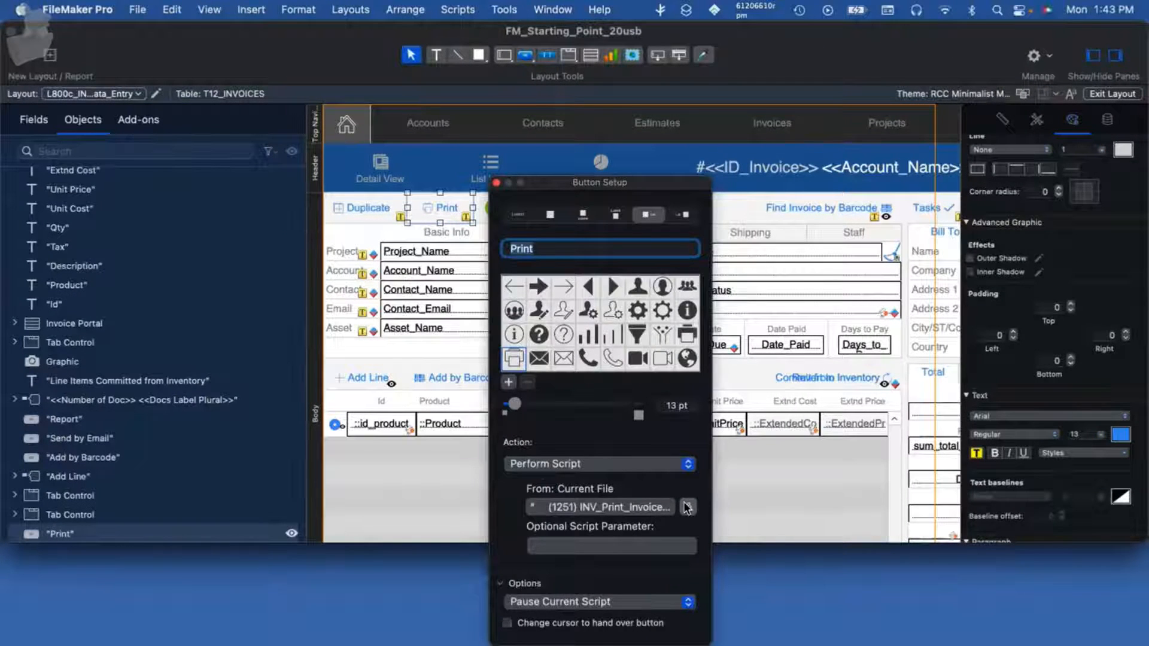
pyautogui.click(688, 507)
pyautogui.click(874, 167)
pyautogui.write('print')
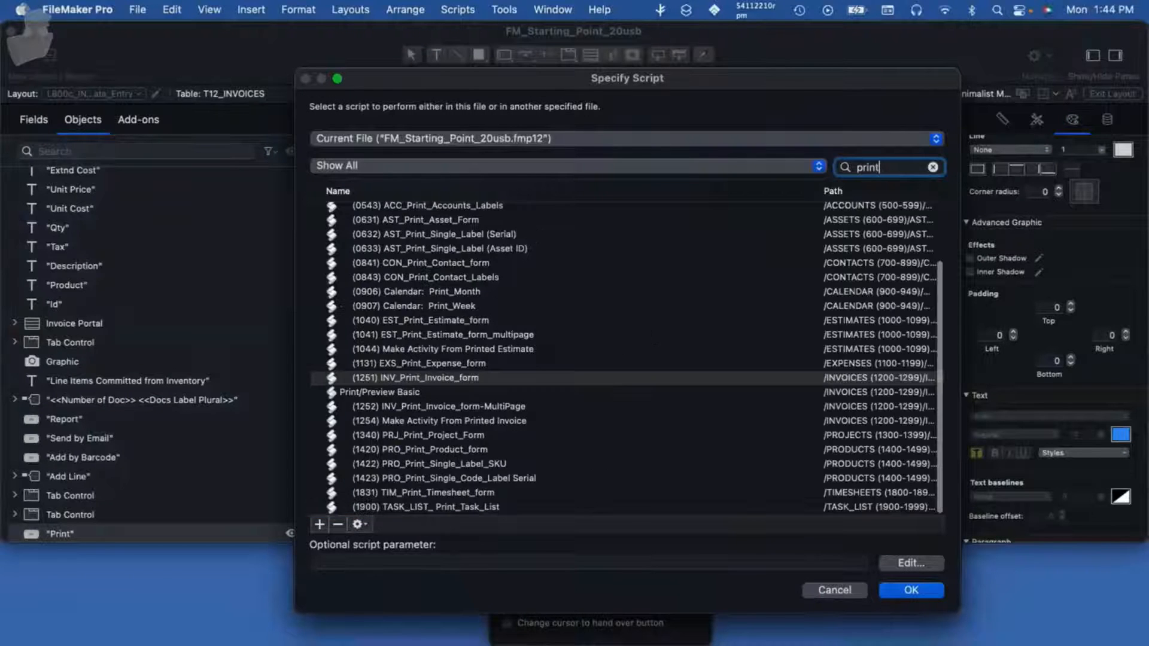
pyautogui.click(375, 390)
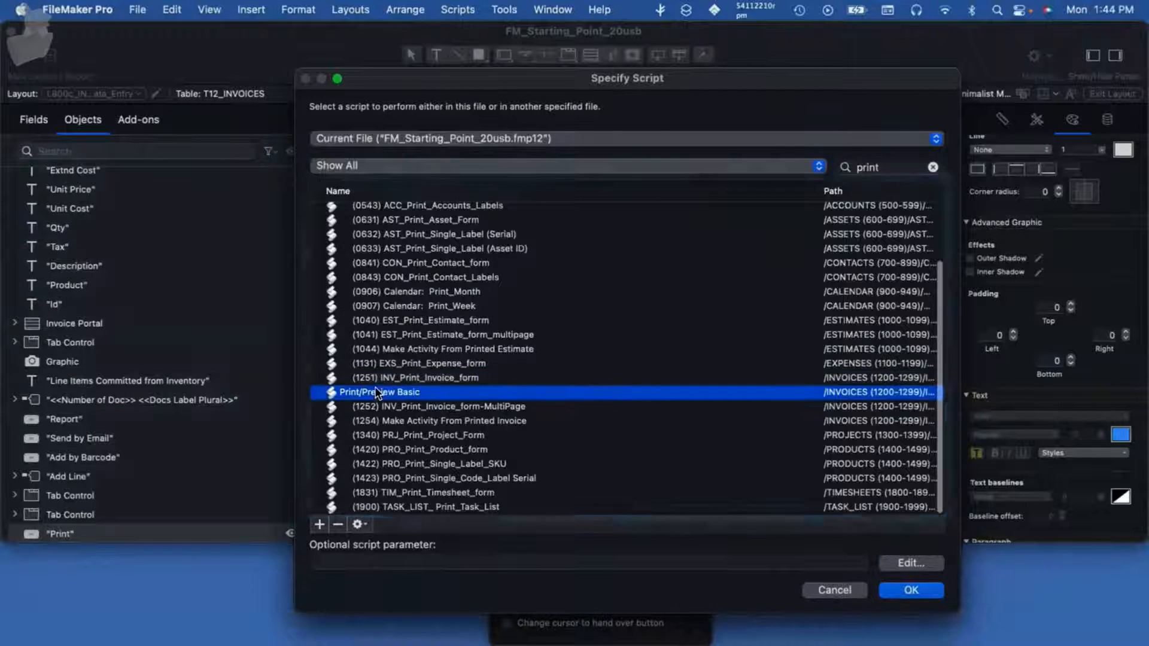
pyautogui.click(905, 588)
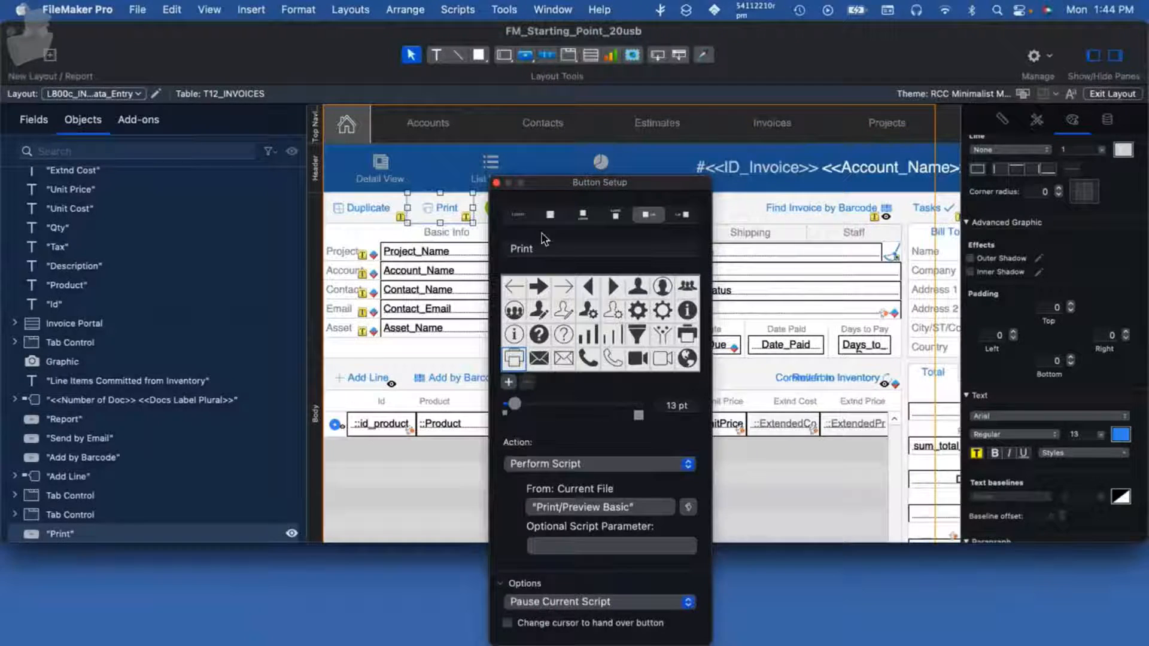
pyautogui.press('super+b')
pyautogui.press('Return')
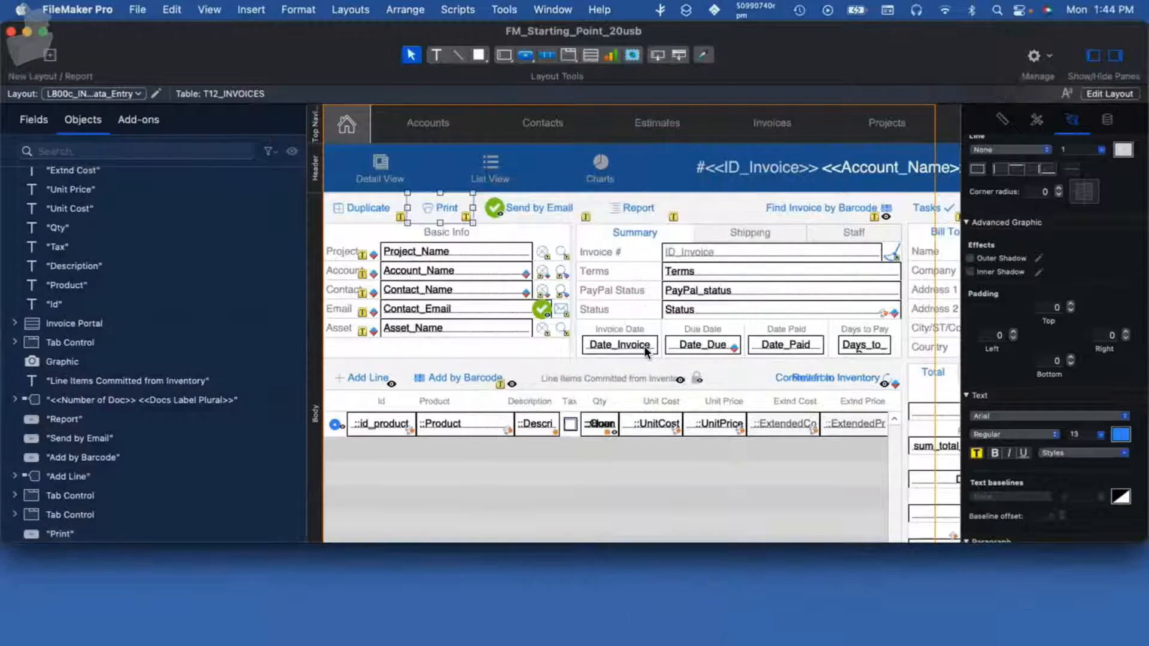
# Open the Script Debugger and trigger the invoice's Print button
pyautogui.click(451, 10)
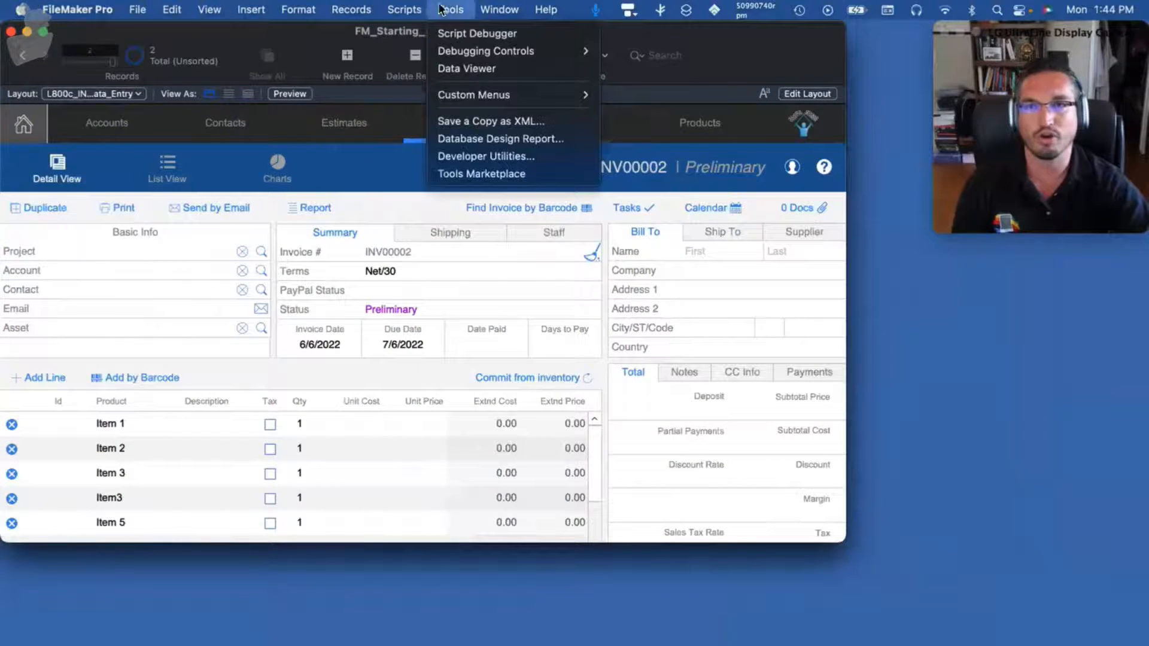
pyautogui.click(452, 35)
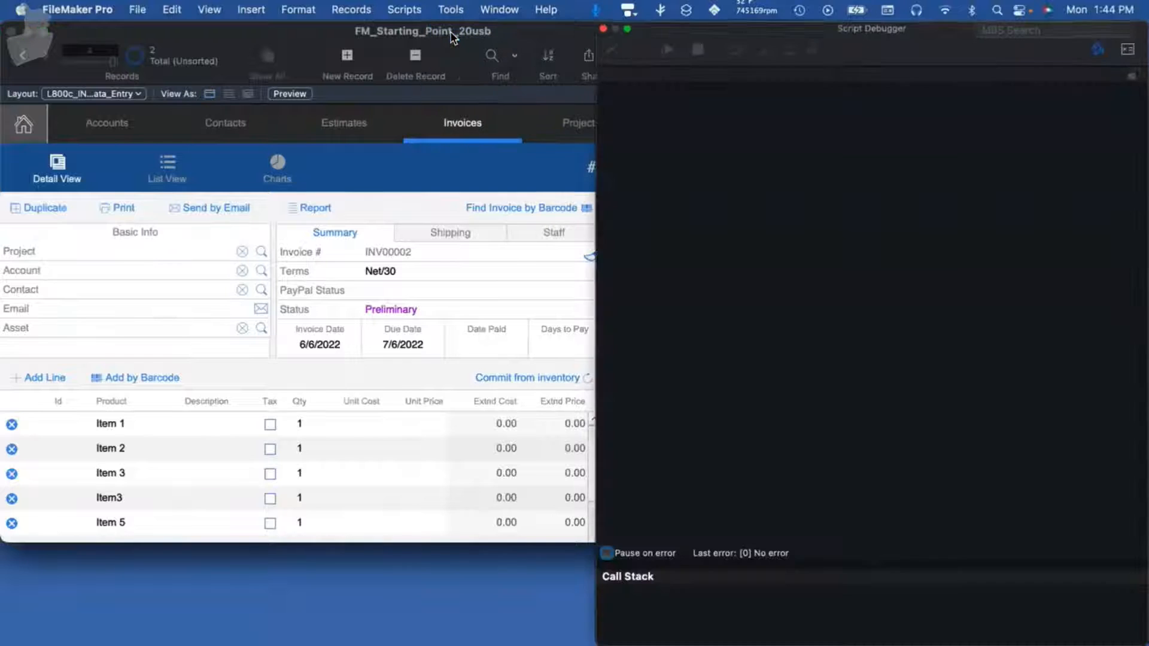
pyautogui.click(120, 210)
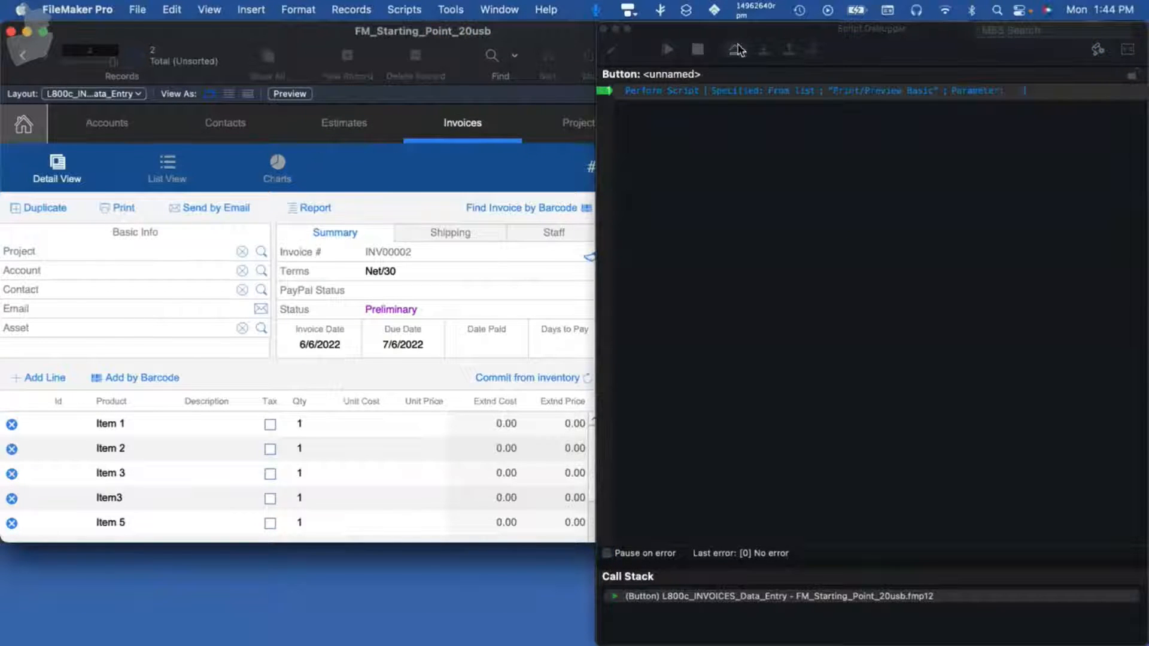
# Step into the Print/Preview Basic script and execute its Go to Layout step for the basic invoice print layout
pyautogui.click(764, 49)
pyautogui.click(764, 49)
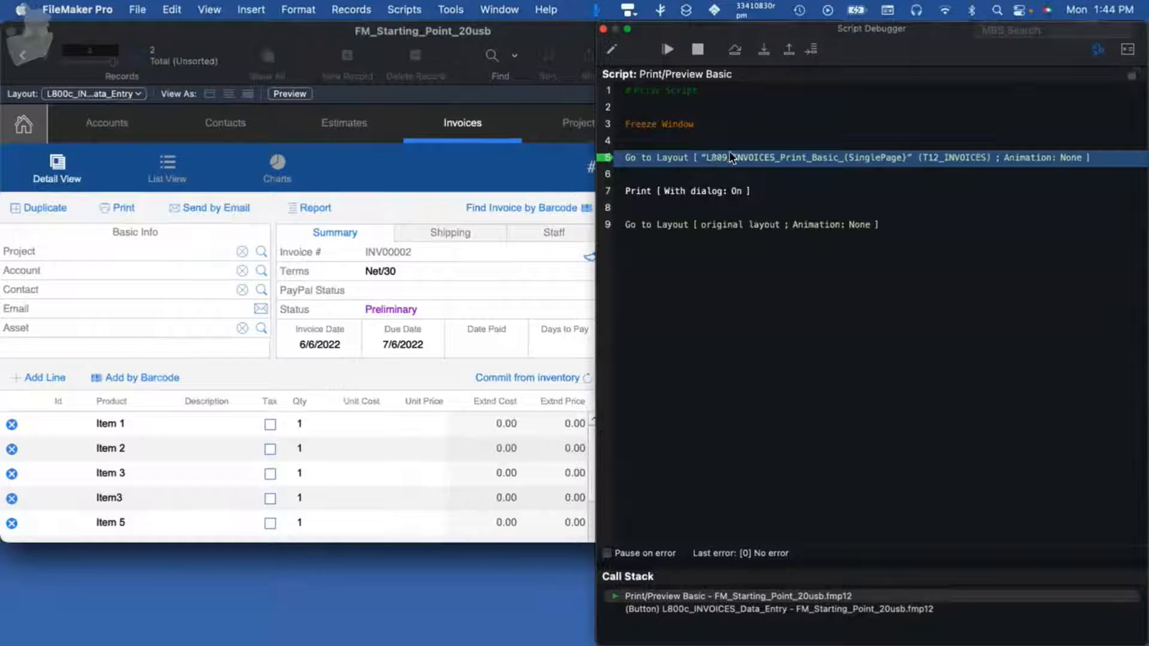
pyautogui.click(765, 49)
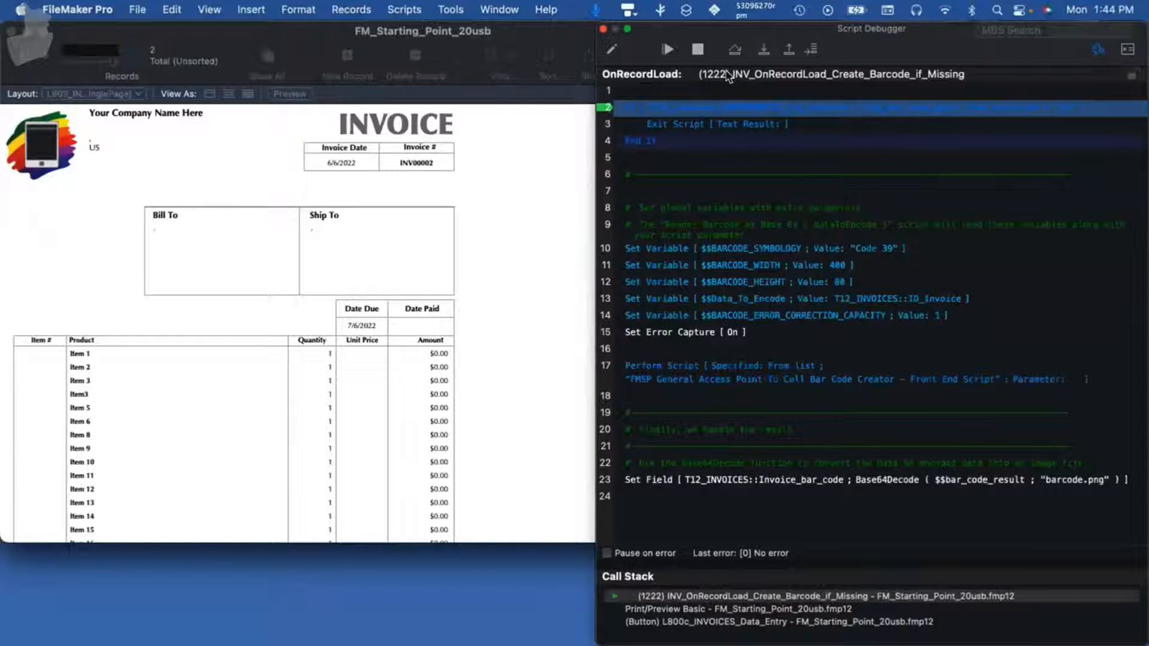
# Step on to the Print step, execute it for the current record, and open the output as a PDF in Preview
pyautogui.click(763, 44)
pyautogui.click(761, 46)
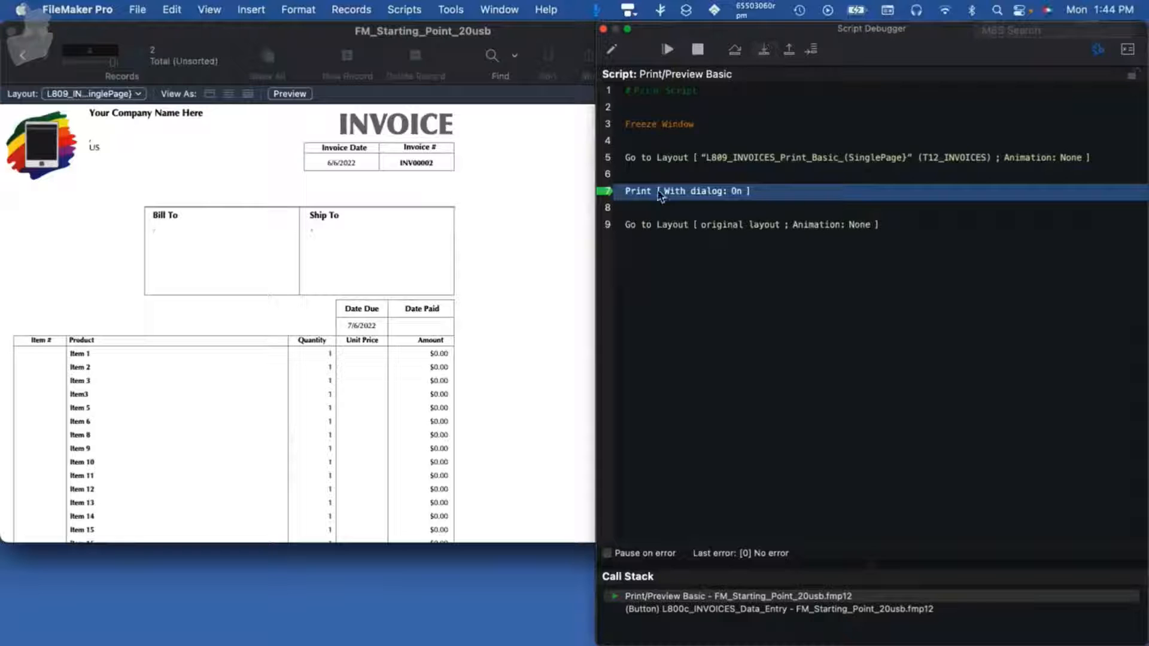
pyautogui.click(754, 47)
pyautogui.click(412, 343)
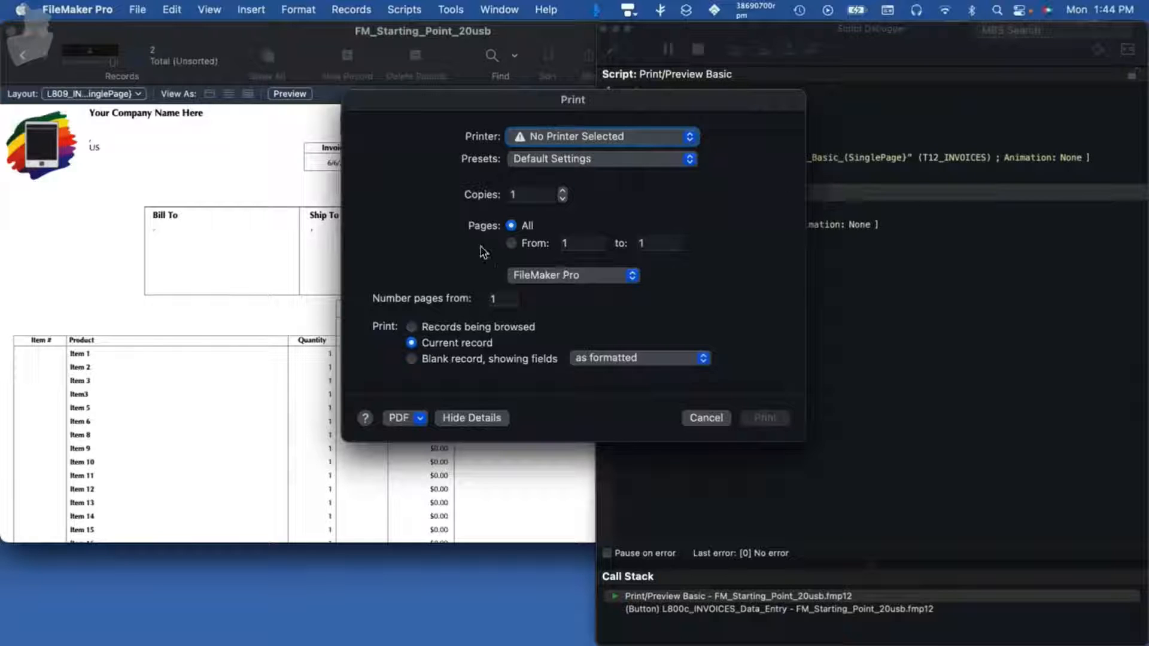
pyautogui.click(422, 419)
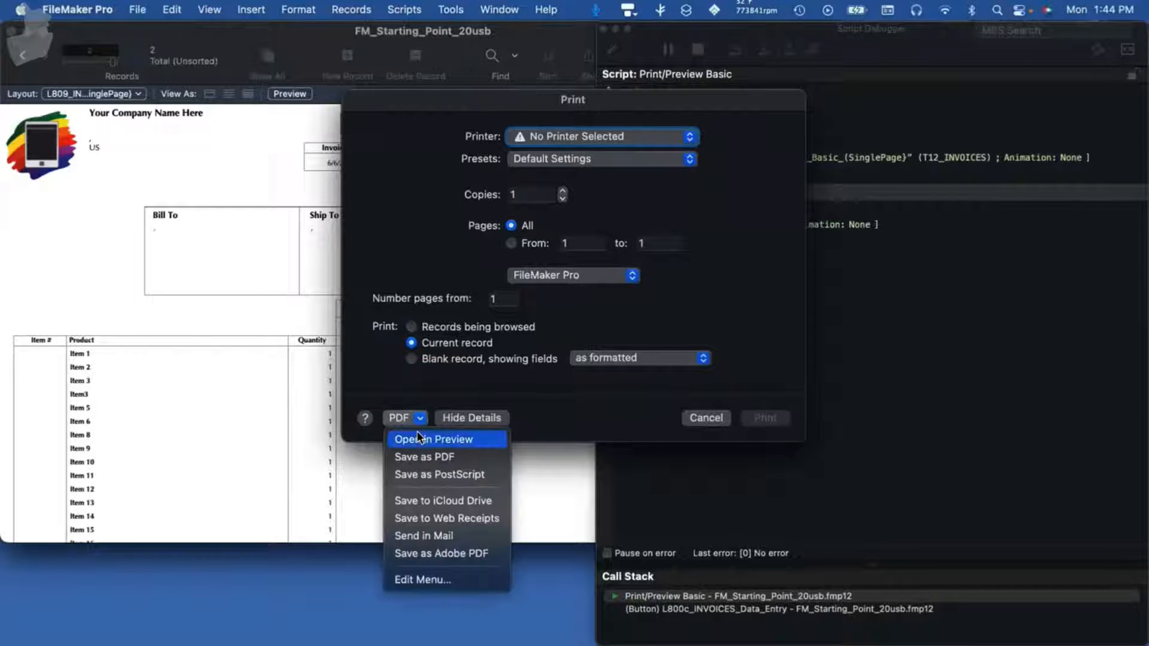
pyautogui.click(418, 436)
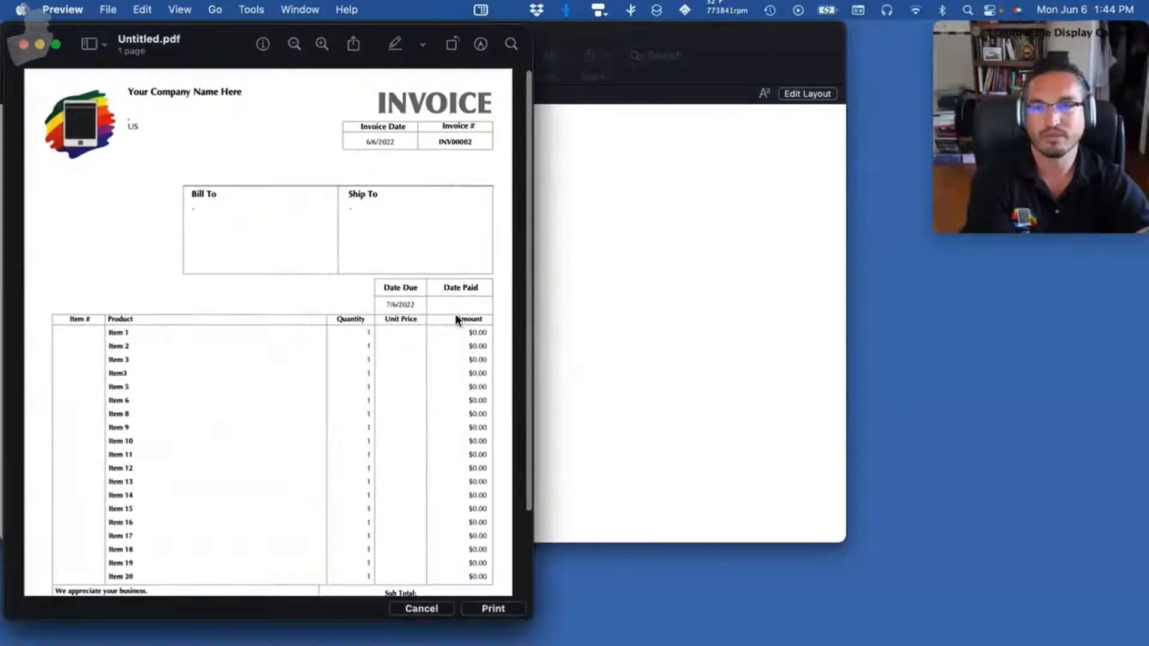
# Look over the invoice PDF, close it, and switch back to FileMaker Pro
pyautogui.scroll(-3, 342, 275)
pyautogui.scroll(3, 341, 274)
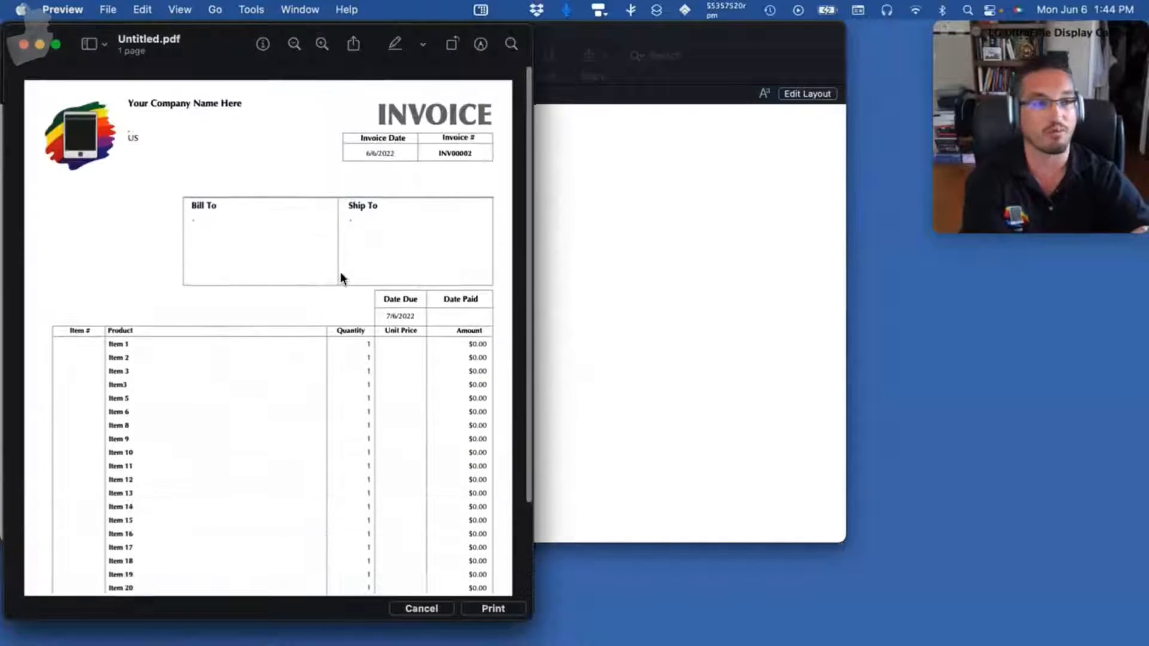
pyautogui.click(24, 43)
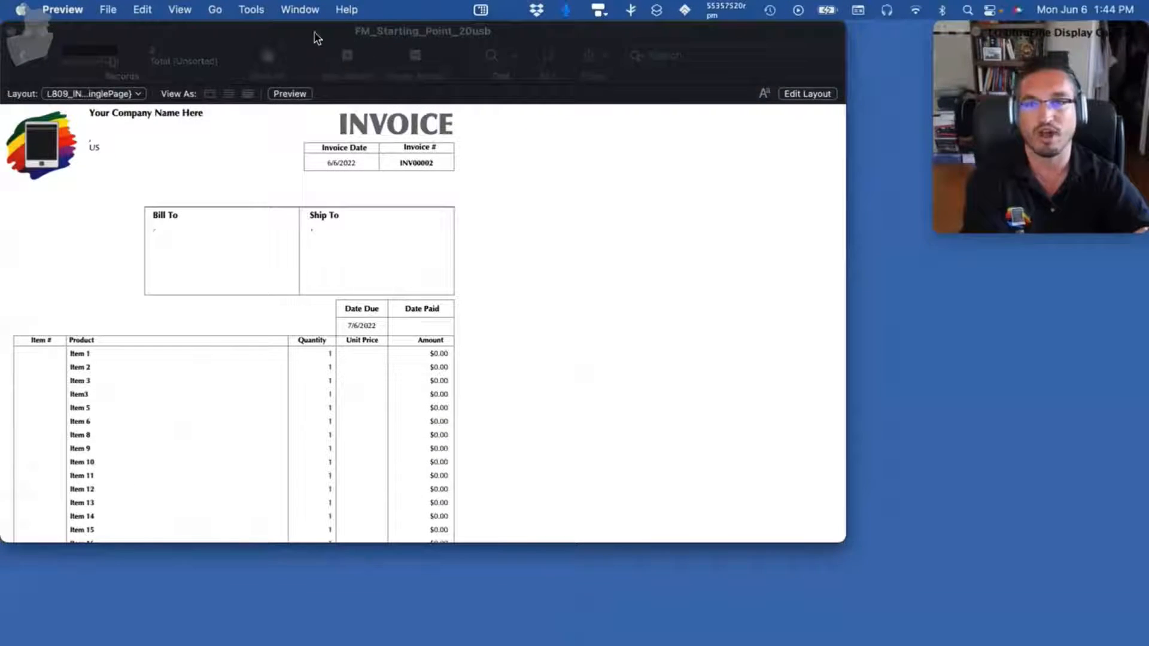
pyautogui.click(351, 30)
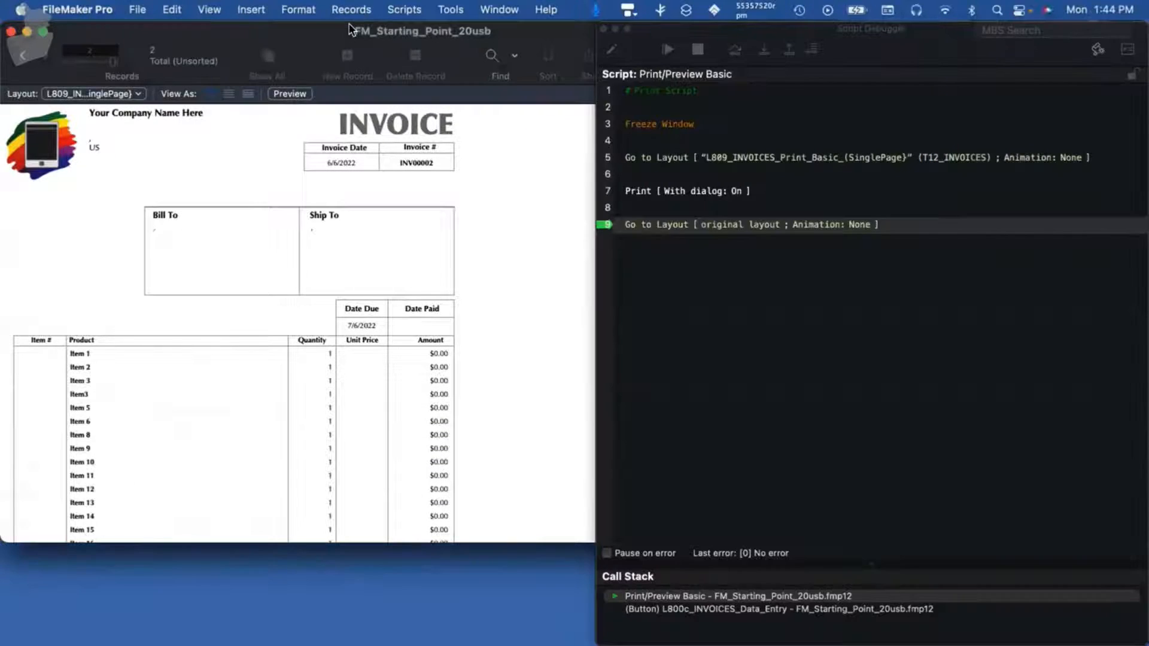
# Execute the return to the original layout, step into its layout-load script, and close the Script Debugger
pyautogui.click(762, 46)
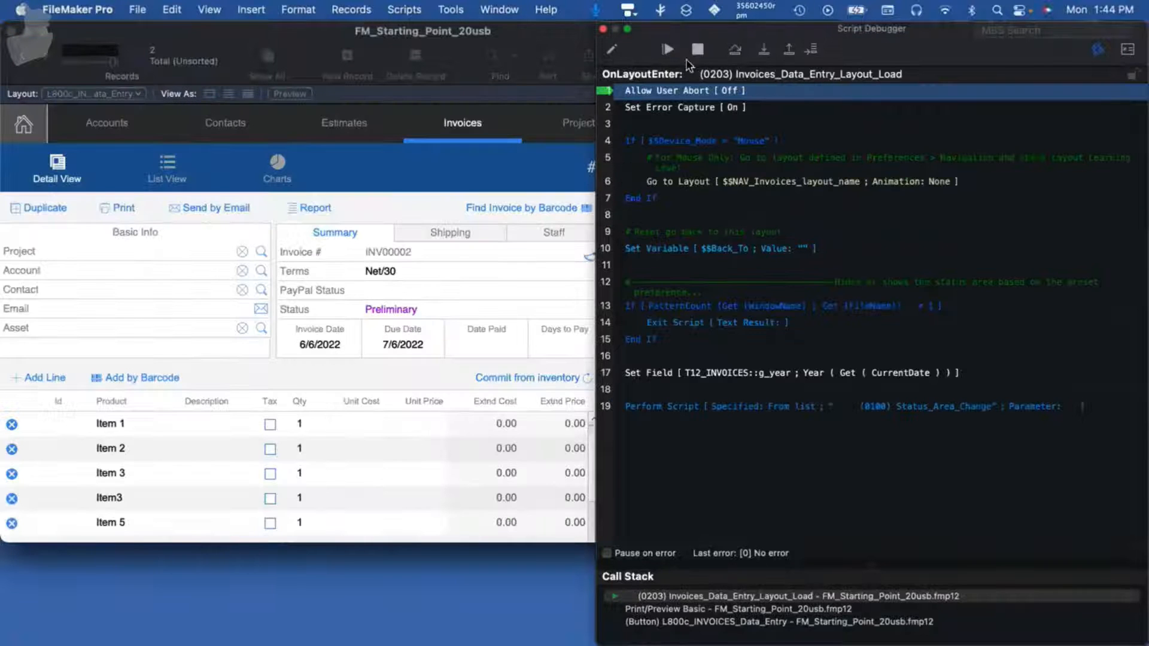
pyautogui.click(761, 48)
pyautogui.click(761, 48)
pyautogui.click(761, 48)
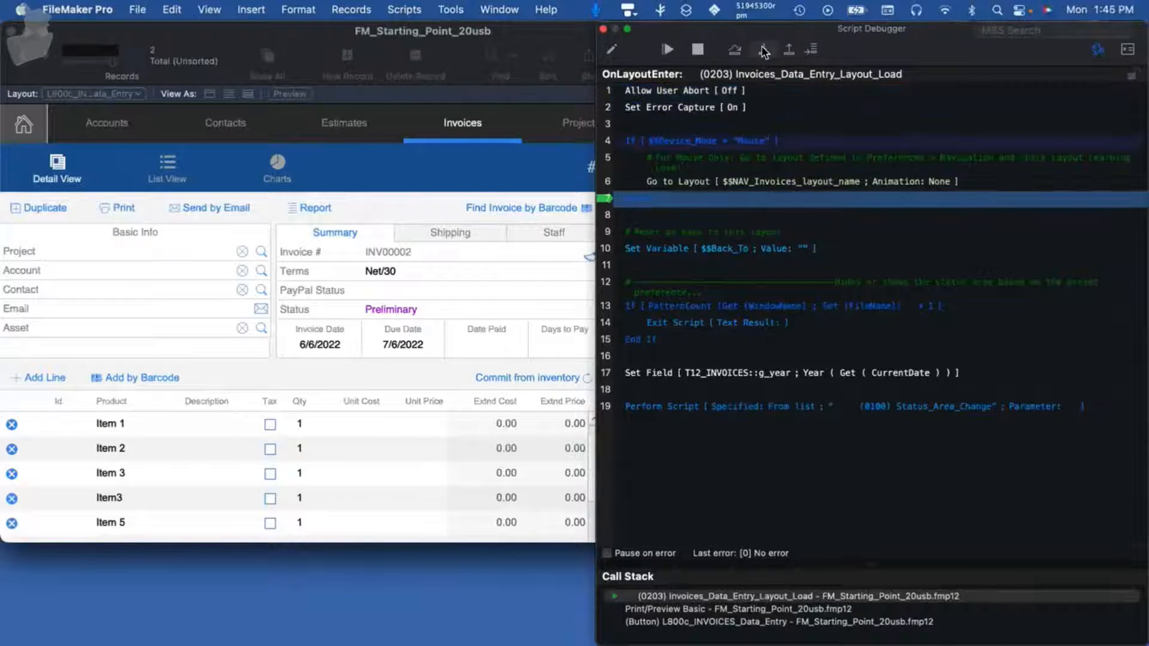
pyautogui.click(604, 28)
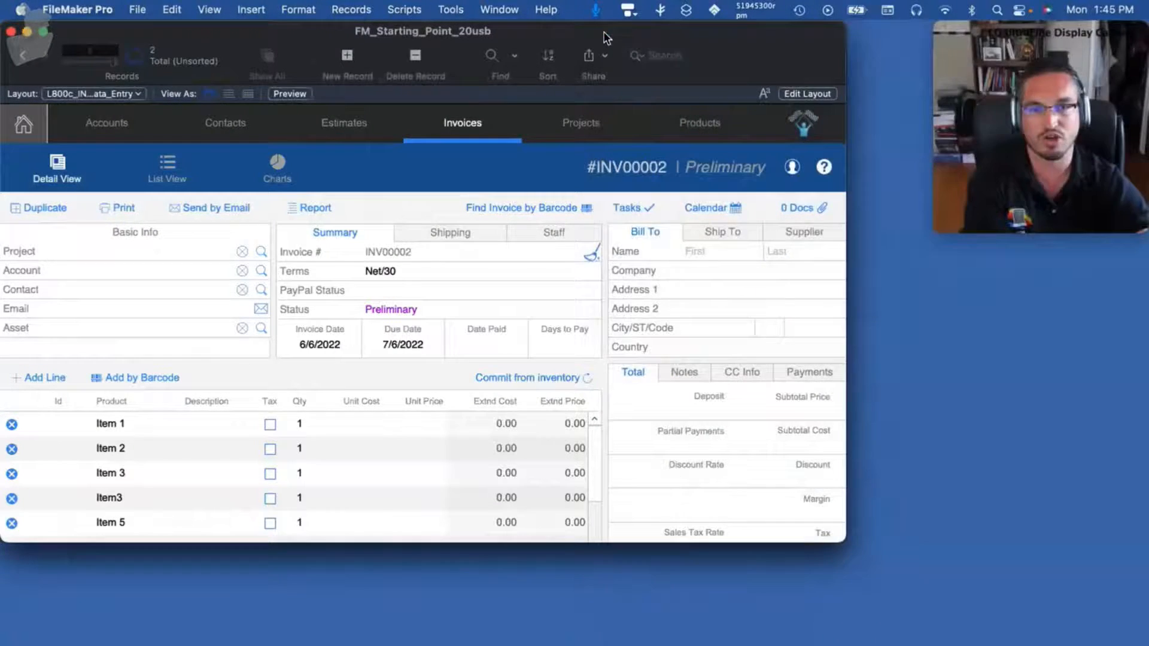
# Run the invoice's Print button without the debugger, open the output as a PDF in Preview, and close it
pyautogui.click(111, 205)
pyautogui.click(405, 418)
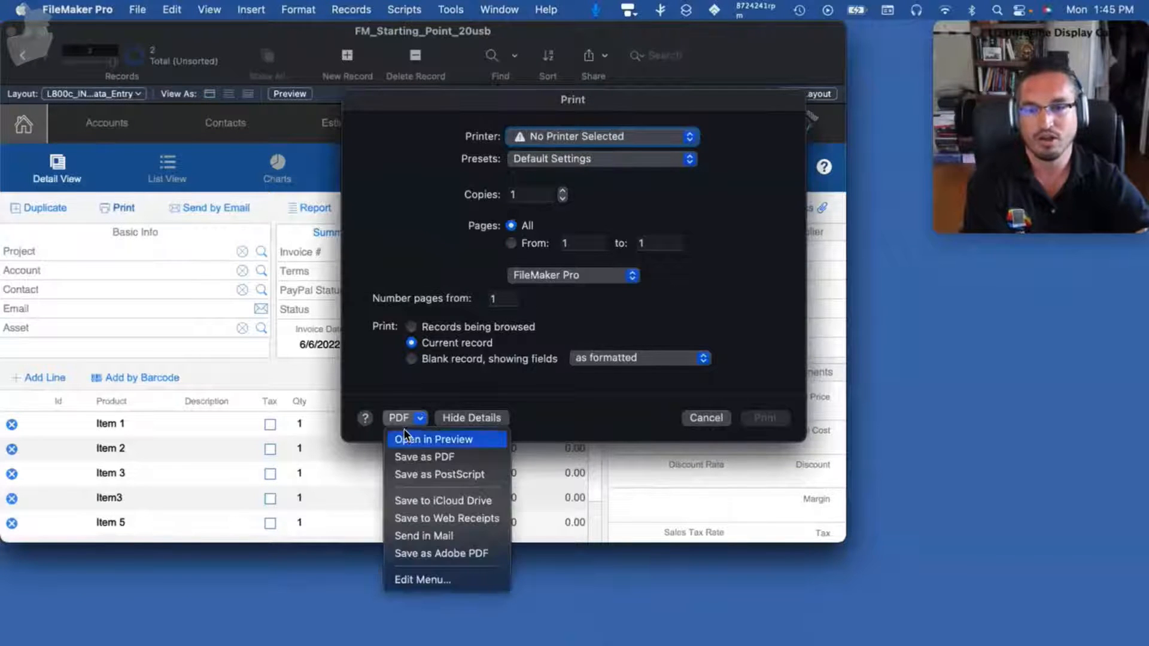
pyautogui.click(405, 440)
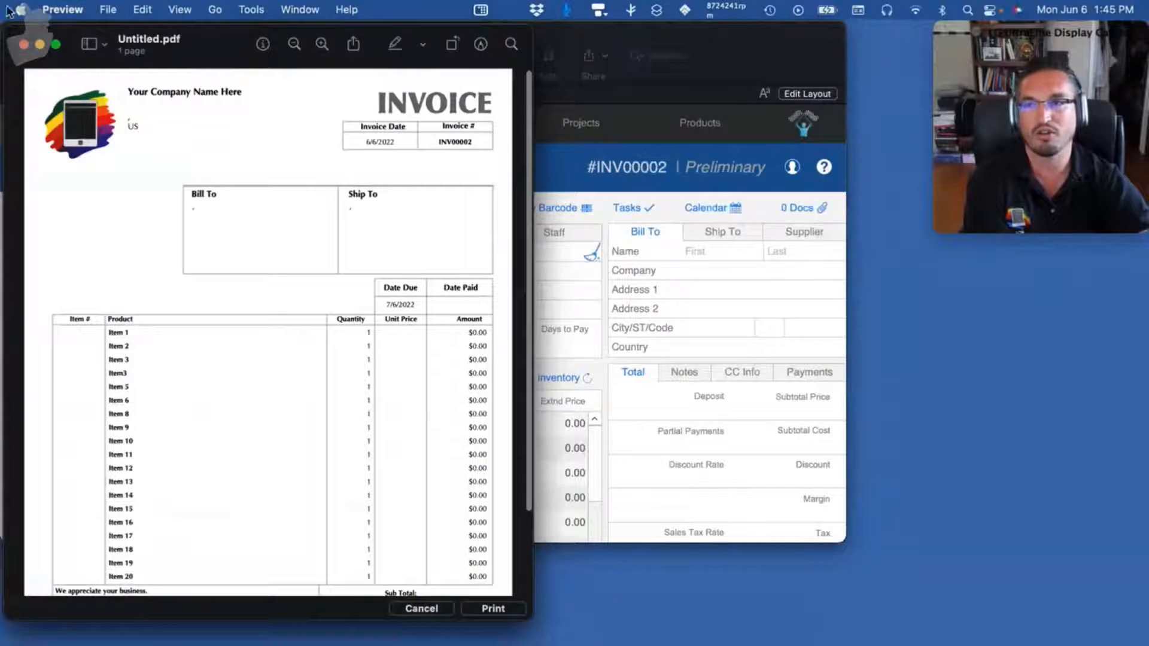
pyautogui.click(24, 44)
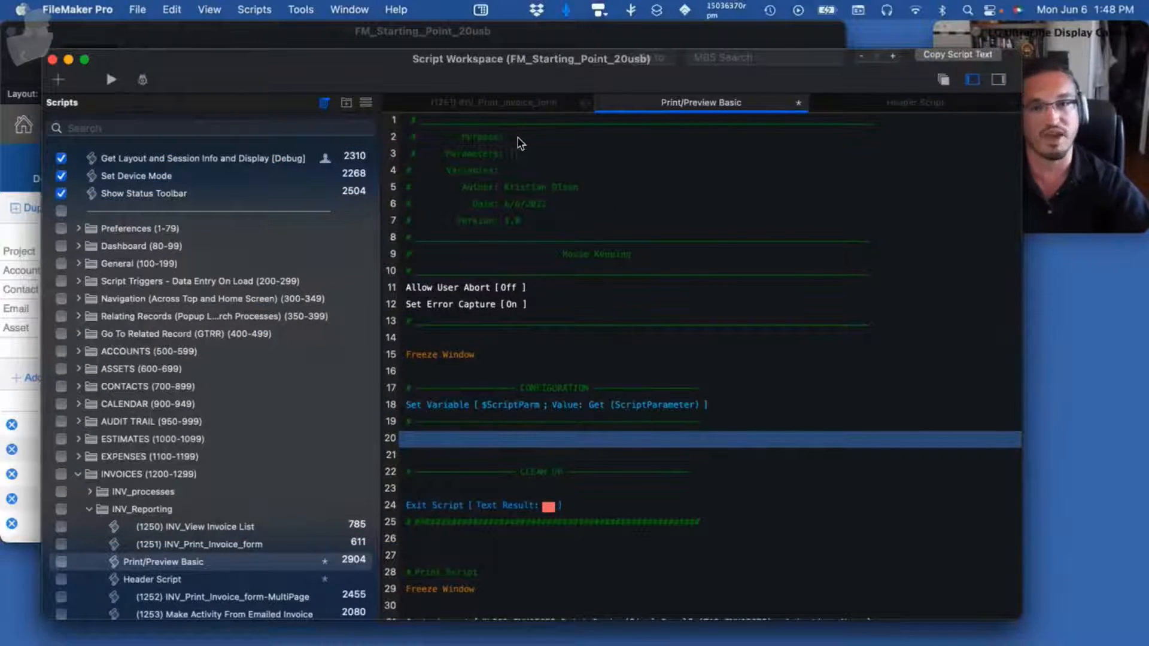
# Fill in the Purpose comment of the Print/Preview Basic script header with "Printing and Previewing"
pyautogui.click(520, 138)
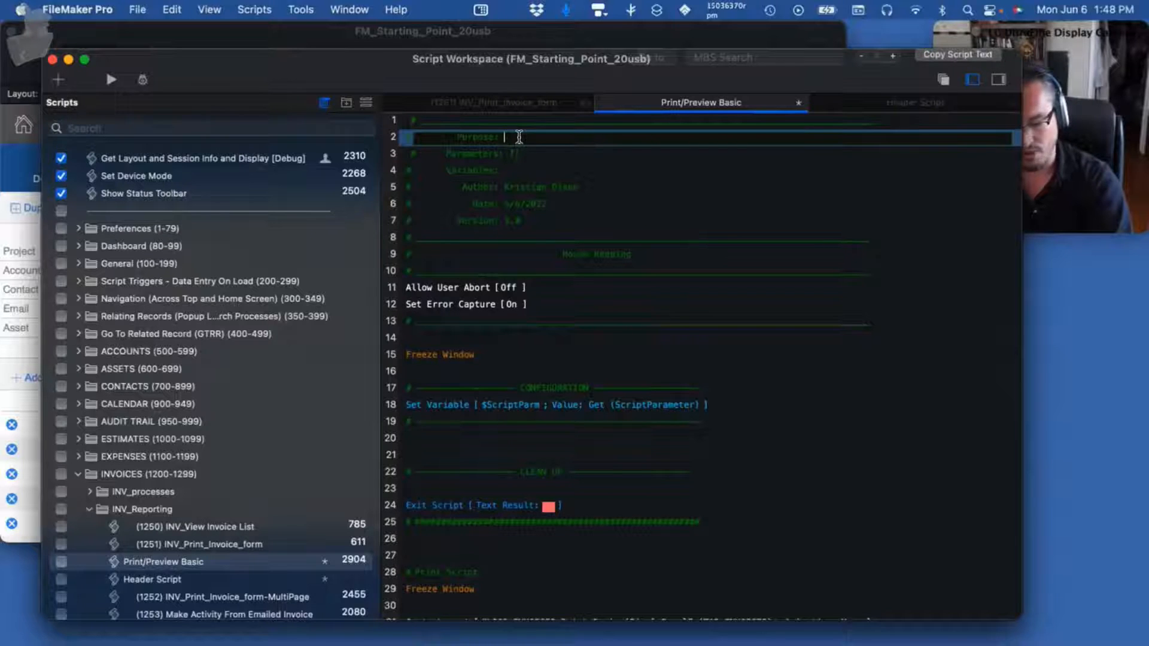
pyautogui.write('Pri')
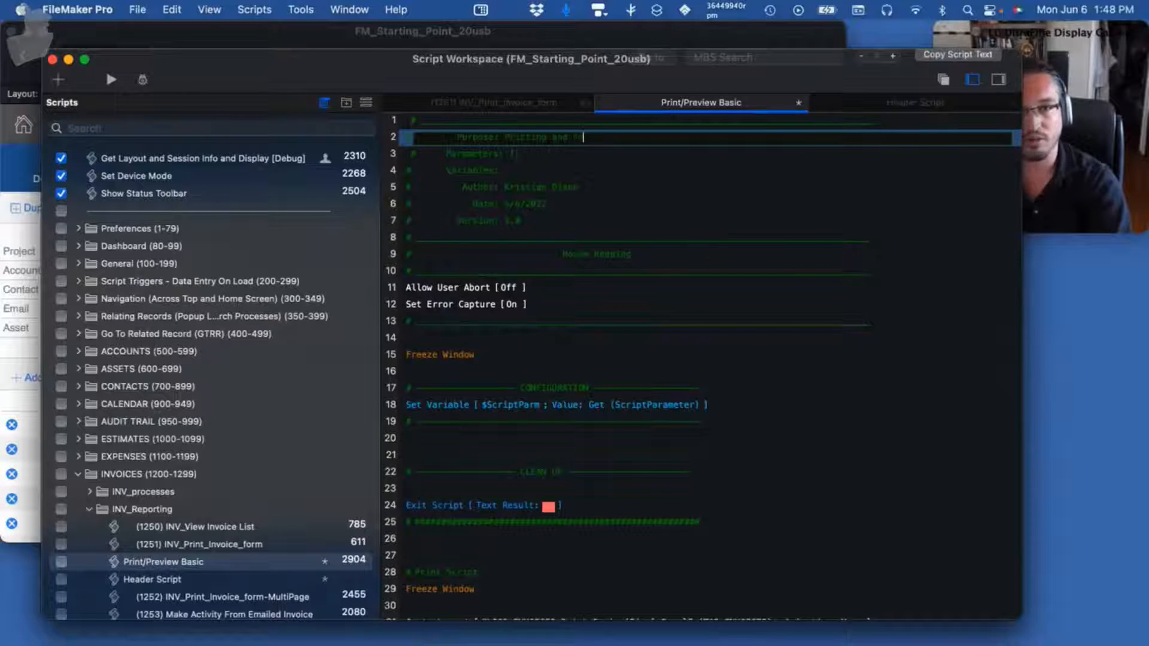
pyautogui.write('nting and Processing')
pyautogui.click(578, 188)
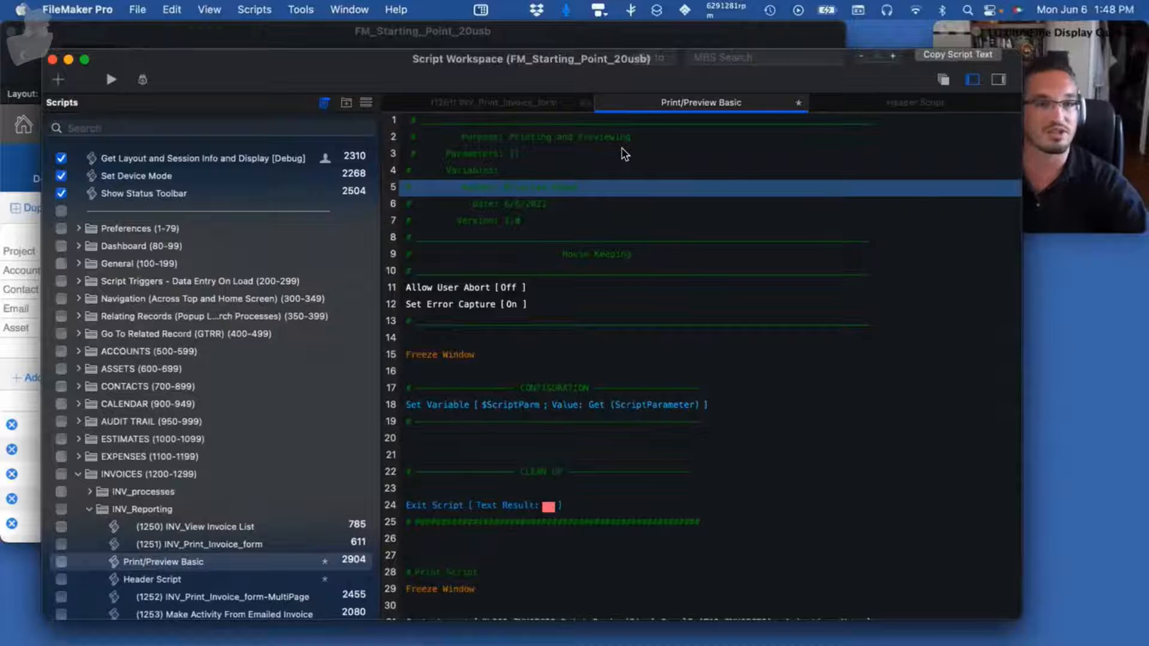
# Set the script header's Parameters comment to "[Preview]"
pyautogui.click(508, 155)
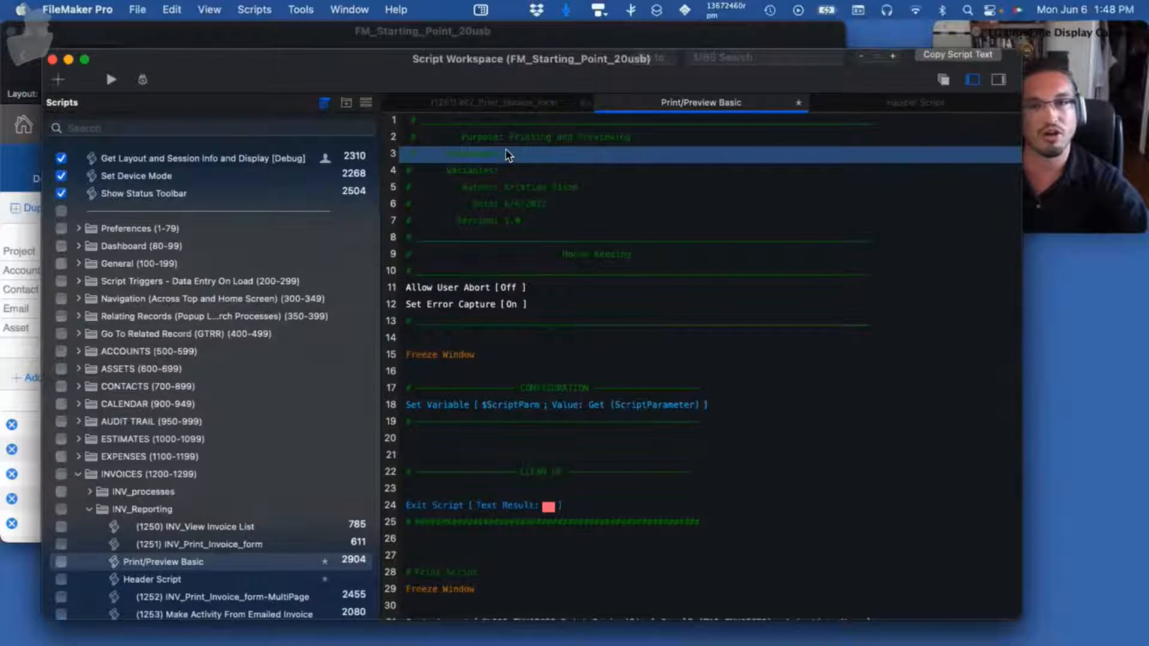
pyautogui.click(505, 150)
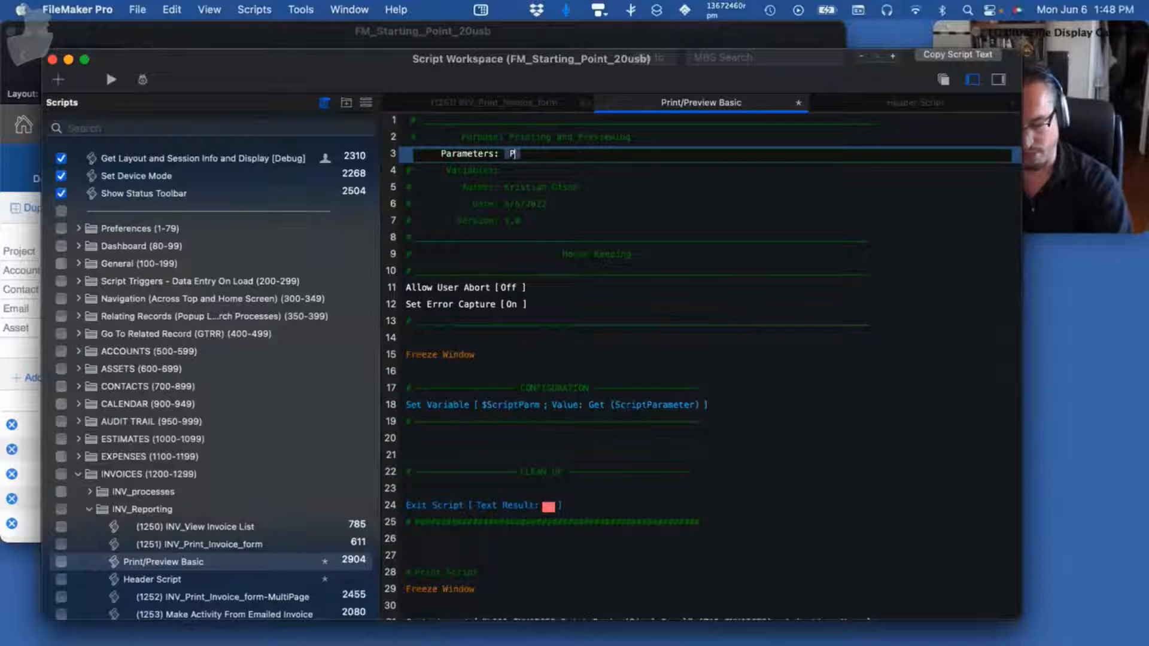
pyautogui.write('Preview]')
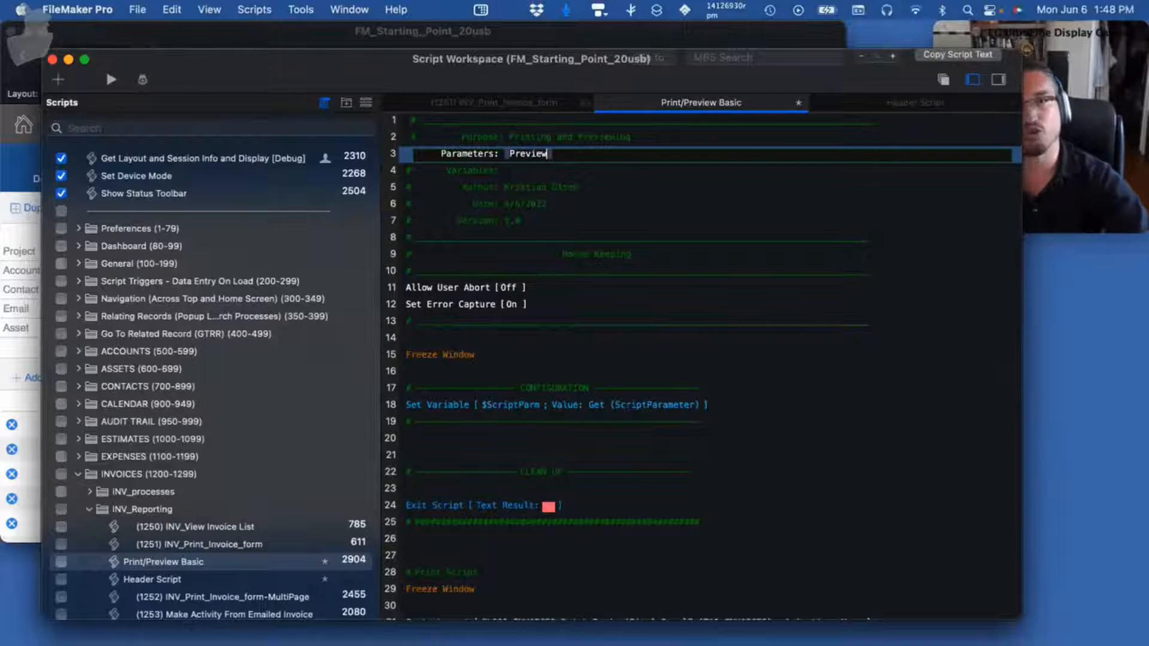
pyautogui.click(675, 228)
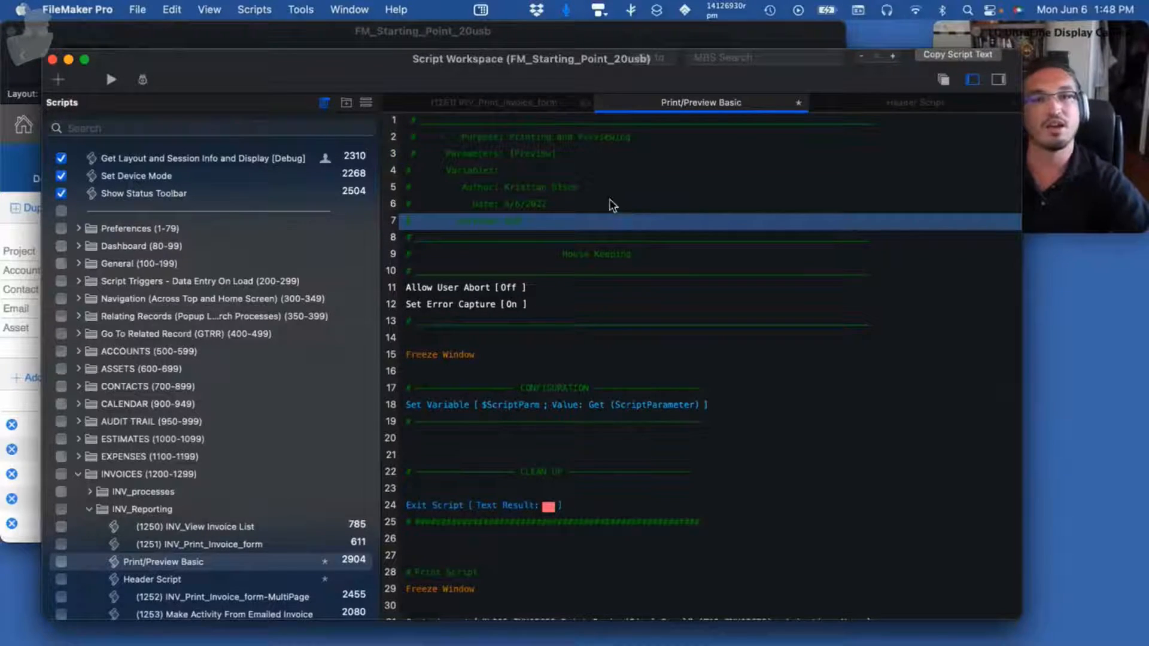
pyautogui.click(504, 158)
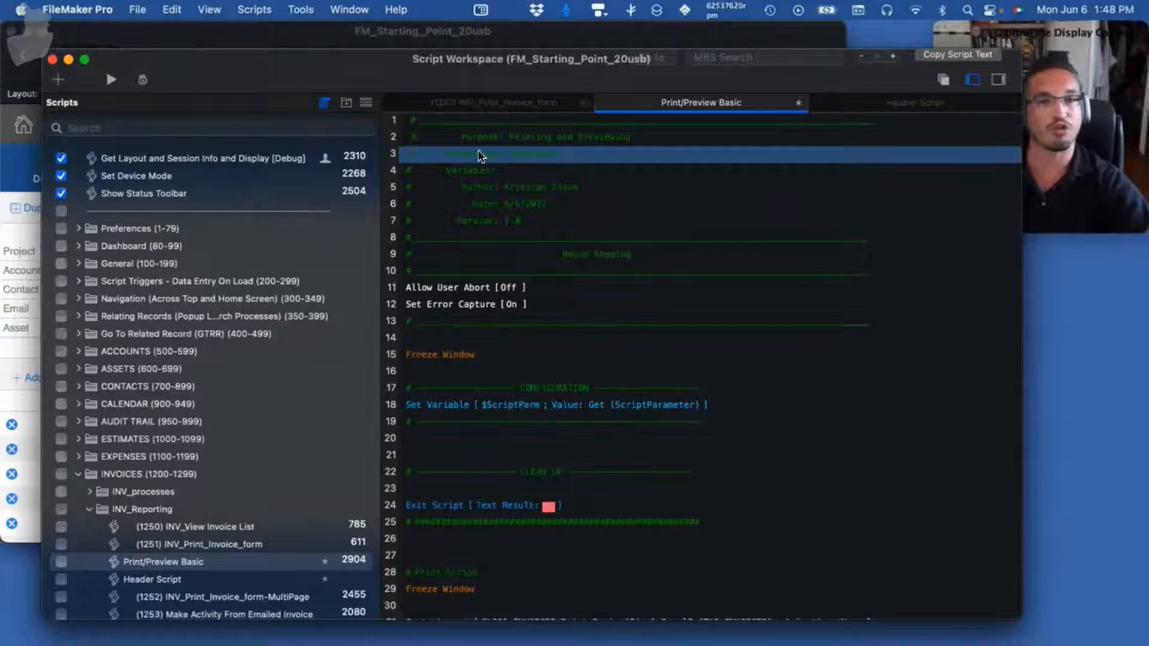
# Delete the old Print Script comment and the duplicate Freeze Window step below the header template
pyautogui.scroll(-5, 606, 249)
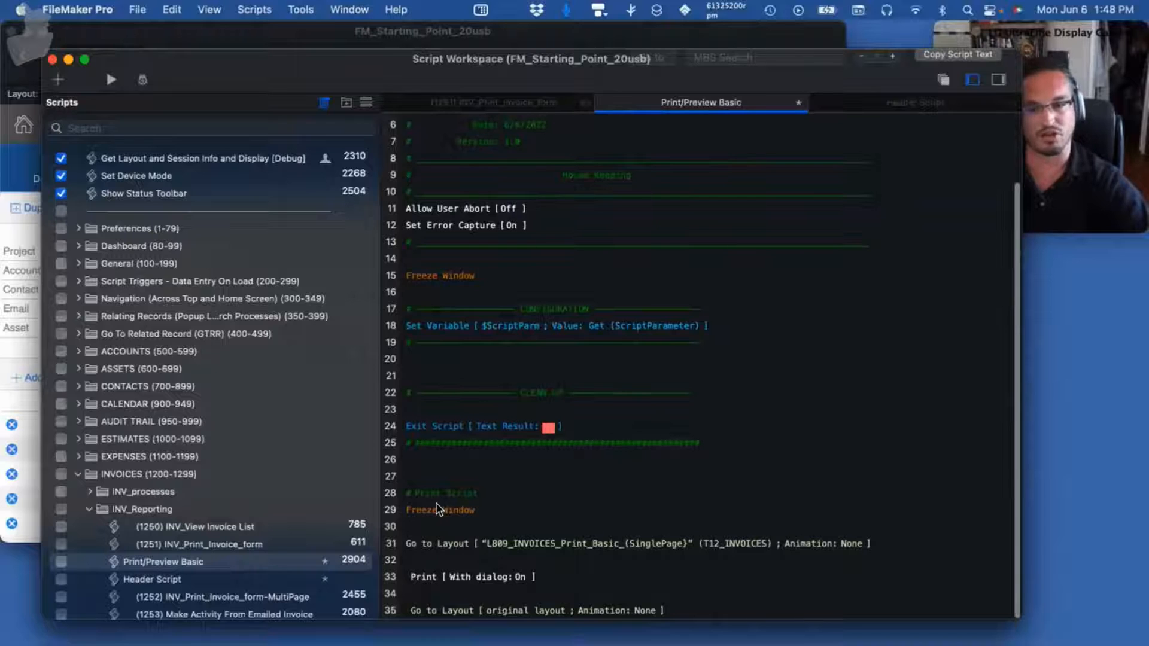
pyautogui.click(440, 510)
pyautogui.keyDown('shift'); pyautogui.click(455, 494); pyautogui.keyUp('shift')
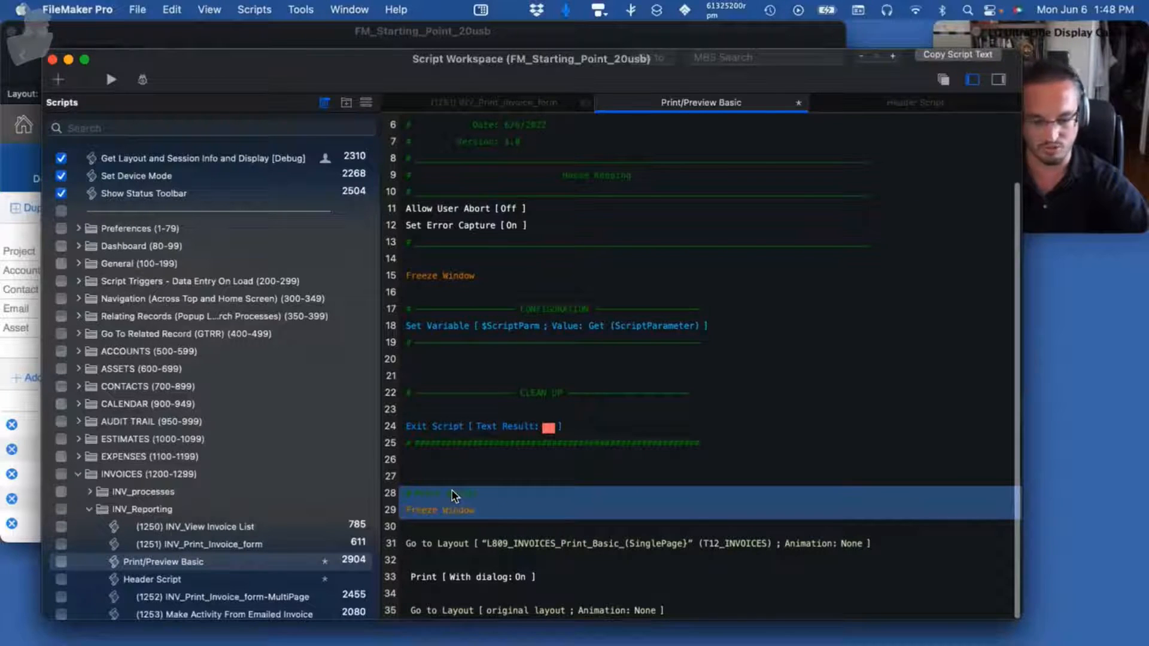
pyautogui.press('BackSpace')
# Move the two Go to Layout steps and the Print step between the CONFIGURATION and CLEAN UP sections, and delete the leftover blank lines
pyautogui.click(441, 543)
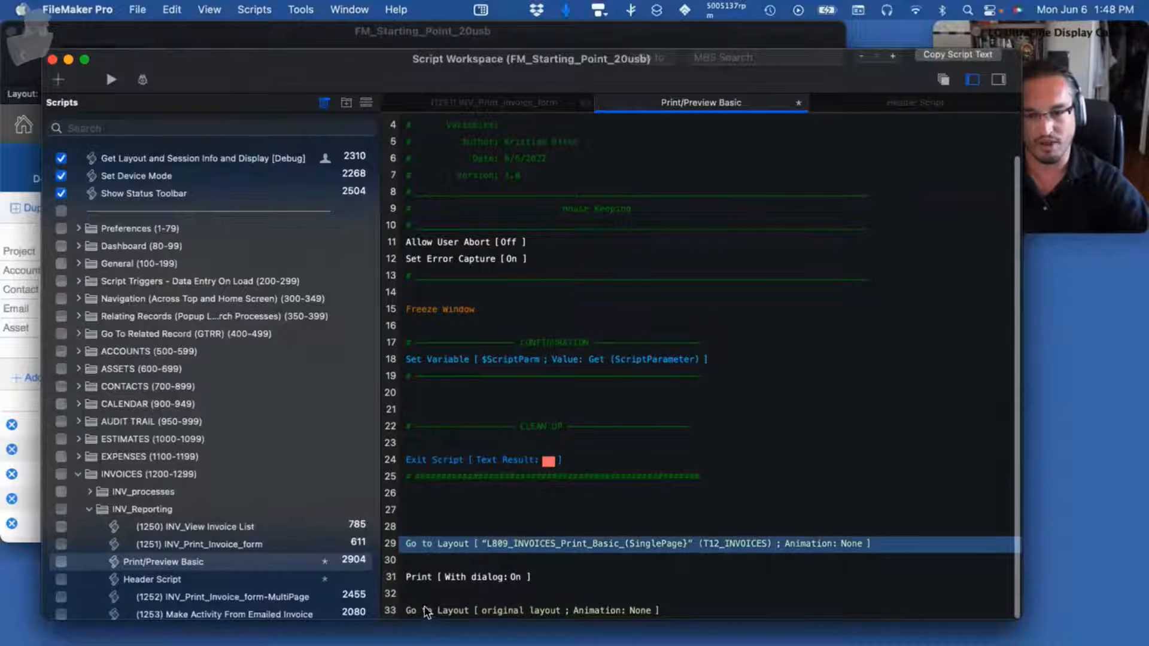
pyautogui.keyDown('shift'); pyautogui.click(420, 610); pyautogui.keyUp('shift')
pyautogui.moveTo(425, 543); pyautogui.dragTo(459, 392)
pyautogui.click(416, 605)
pyautogui.click(426, 573)
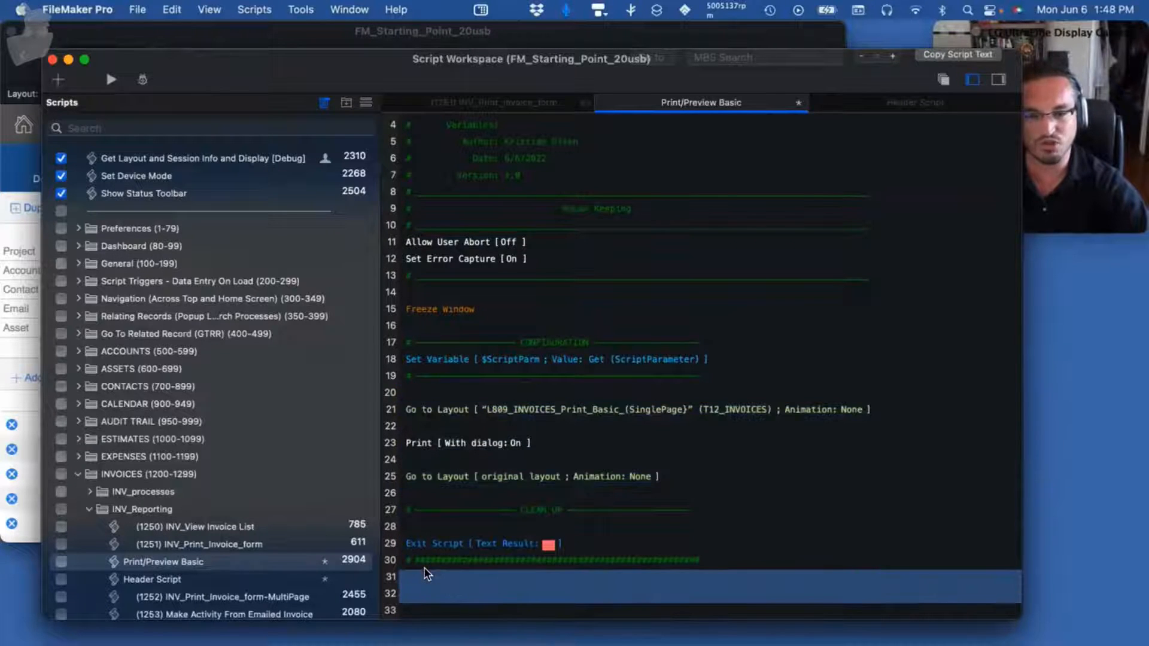
pyautogui.press('BackSpace')
pyautogui.press('BackSpace')
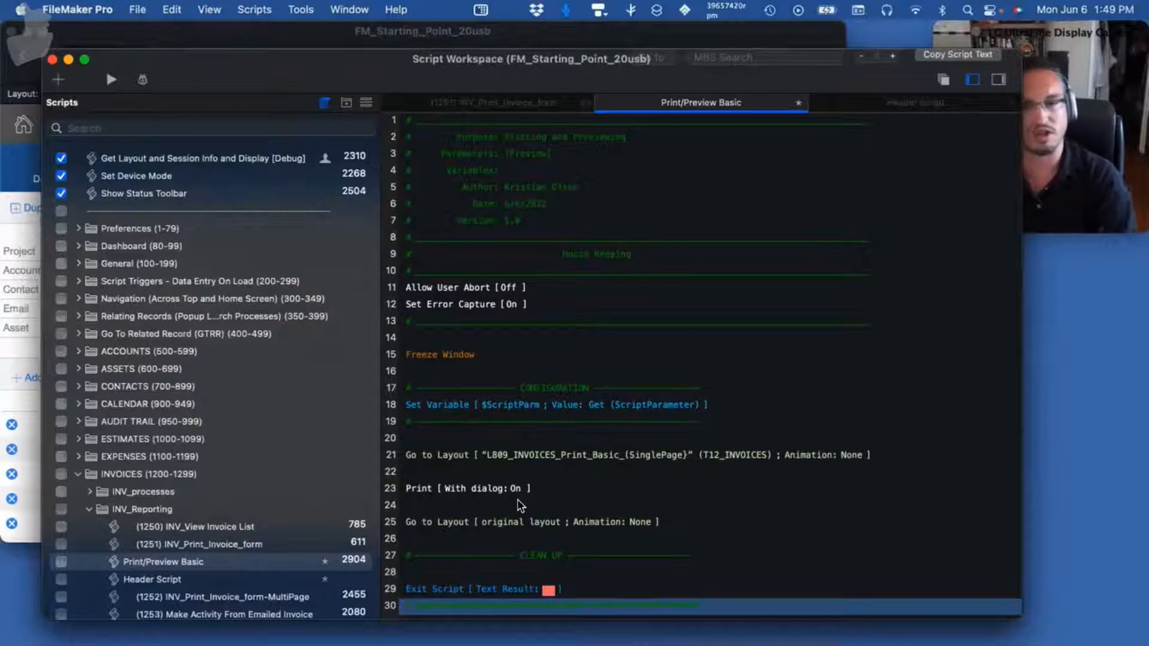
# Review the moved layout and print steps and the Purpose comment in the script header
pyautogui.click(426, 458)
pyautogui.keyDown('shift'); pyautogui.click(427, 525); pyautogui.keyUp('shift')
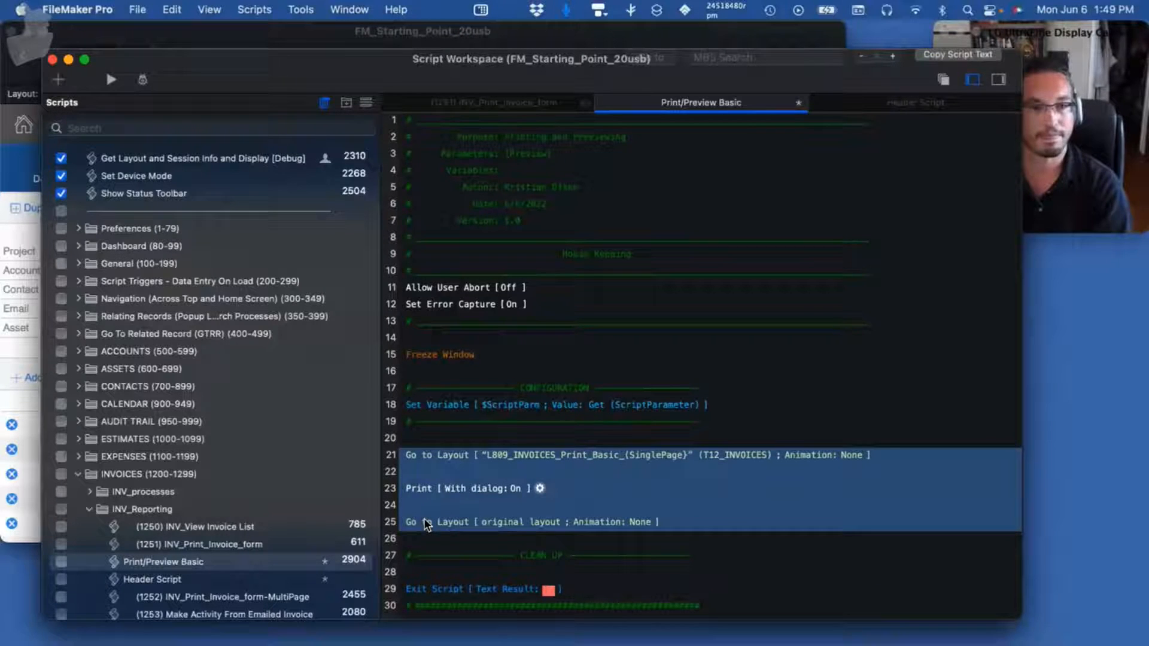
pyautogui.click(802, 343)
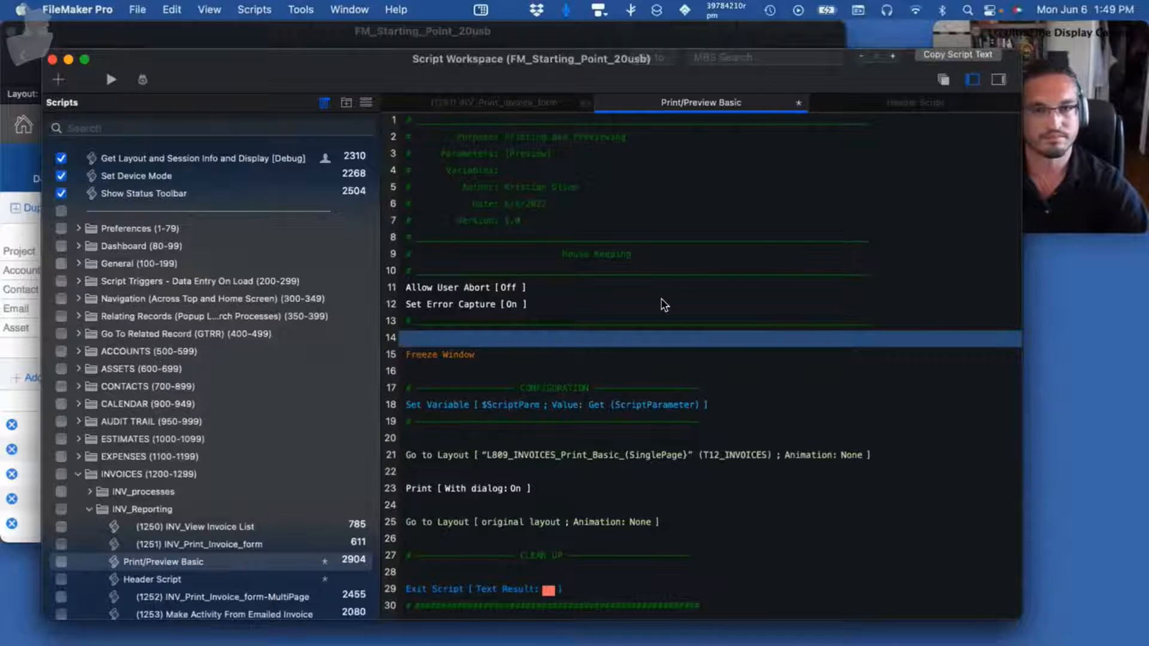
pyautogui.click(608, 139)
pyautogui.doubleClick(607, 138)
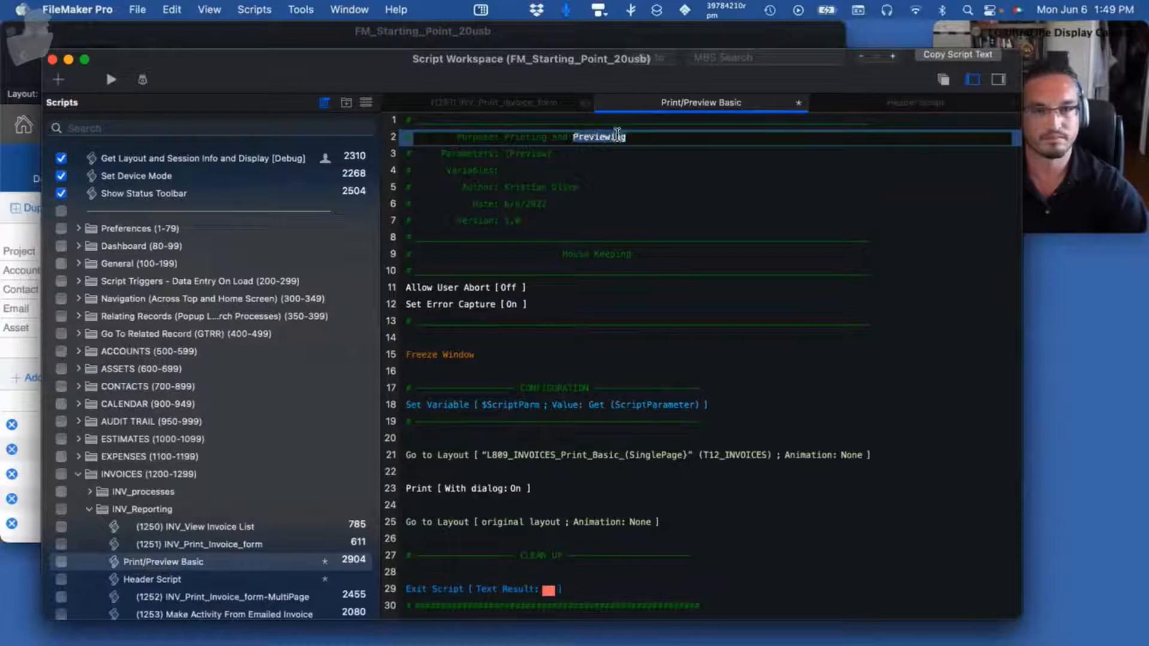
pyautogui.rightClick(611, 140)
pyautogui.click(582, 154)
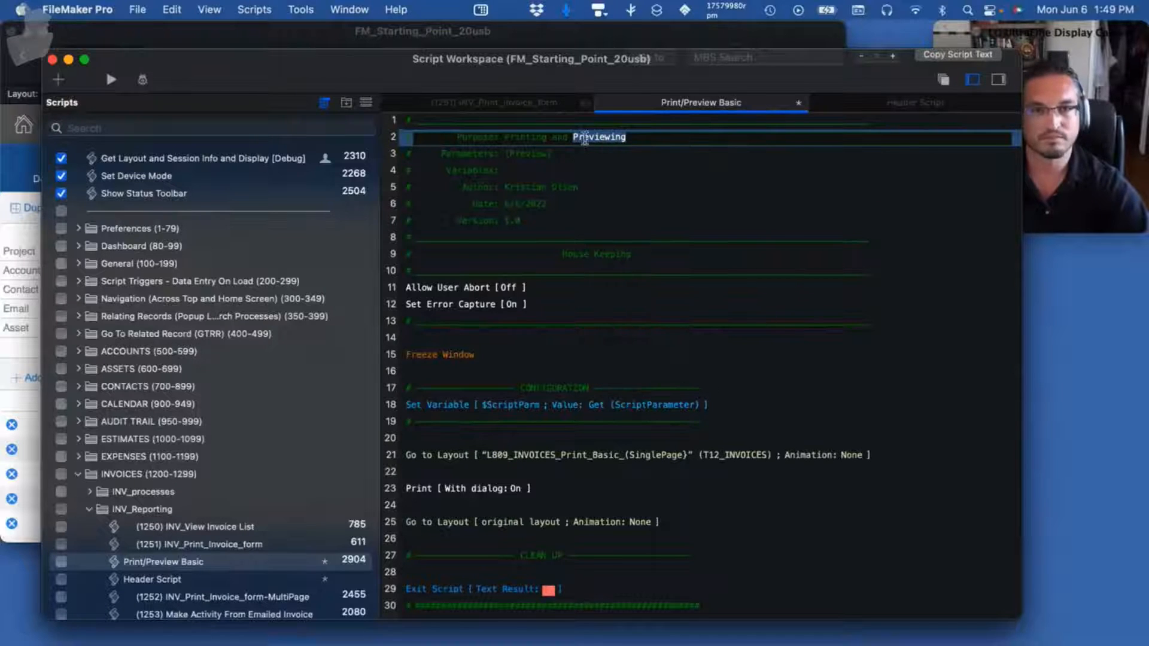
pyautogui.click(622, 174)
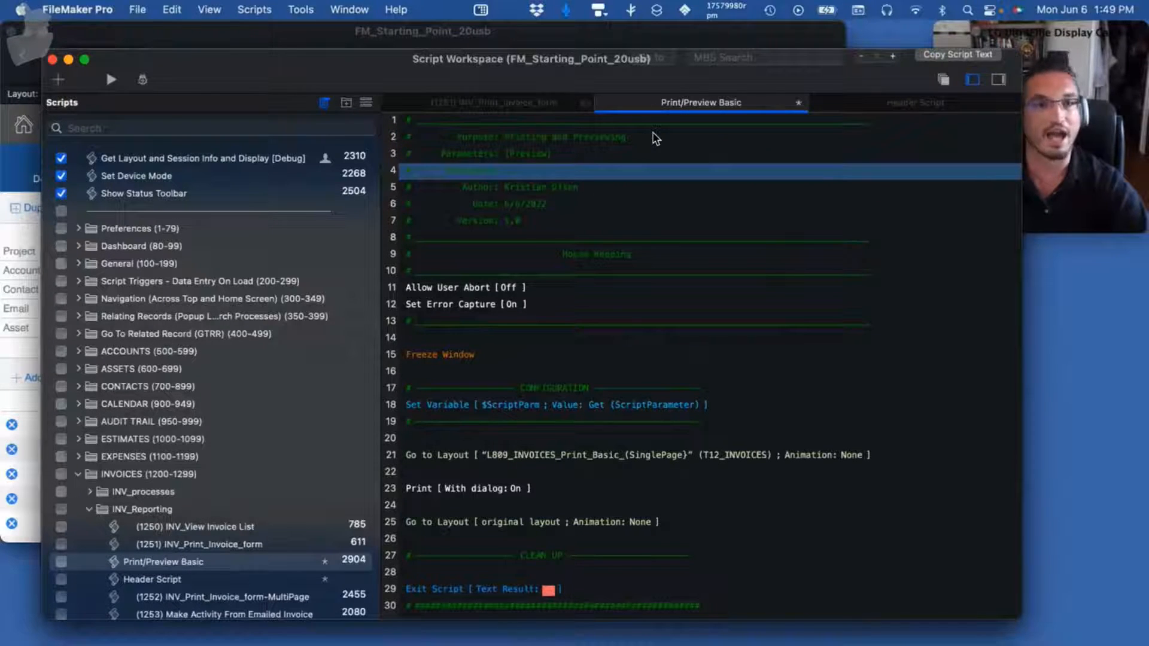
# Insert the Change Log template below the Date comment in the script header
pyautogui.click(553, 219)
pyautogui.click(542, 204)
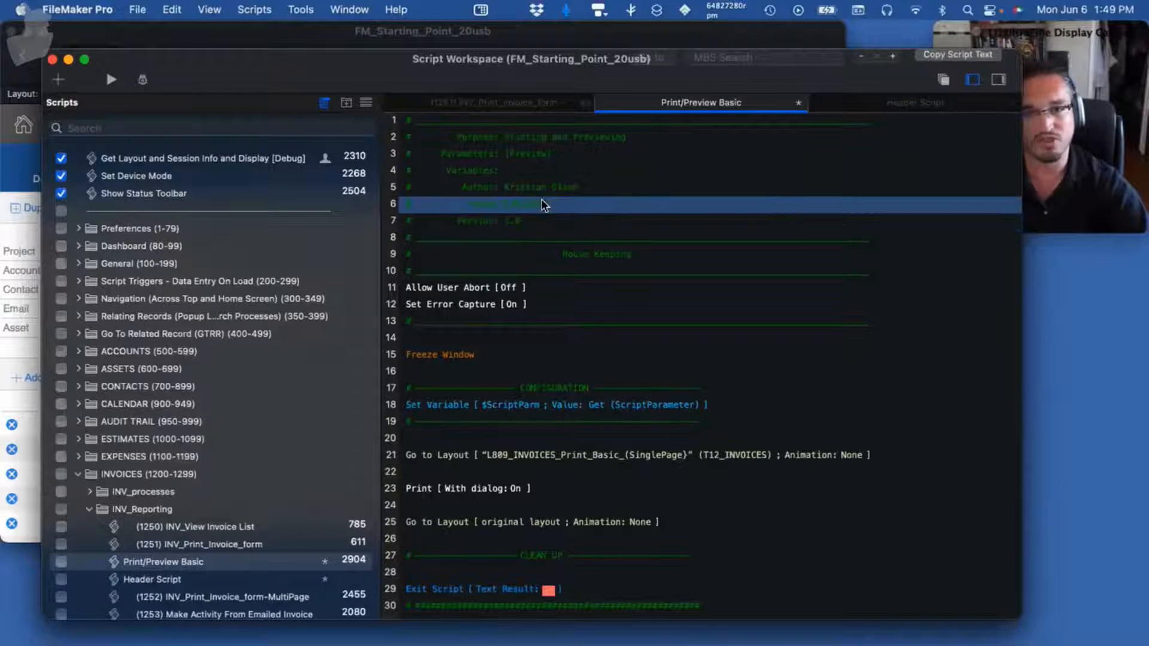
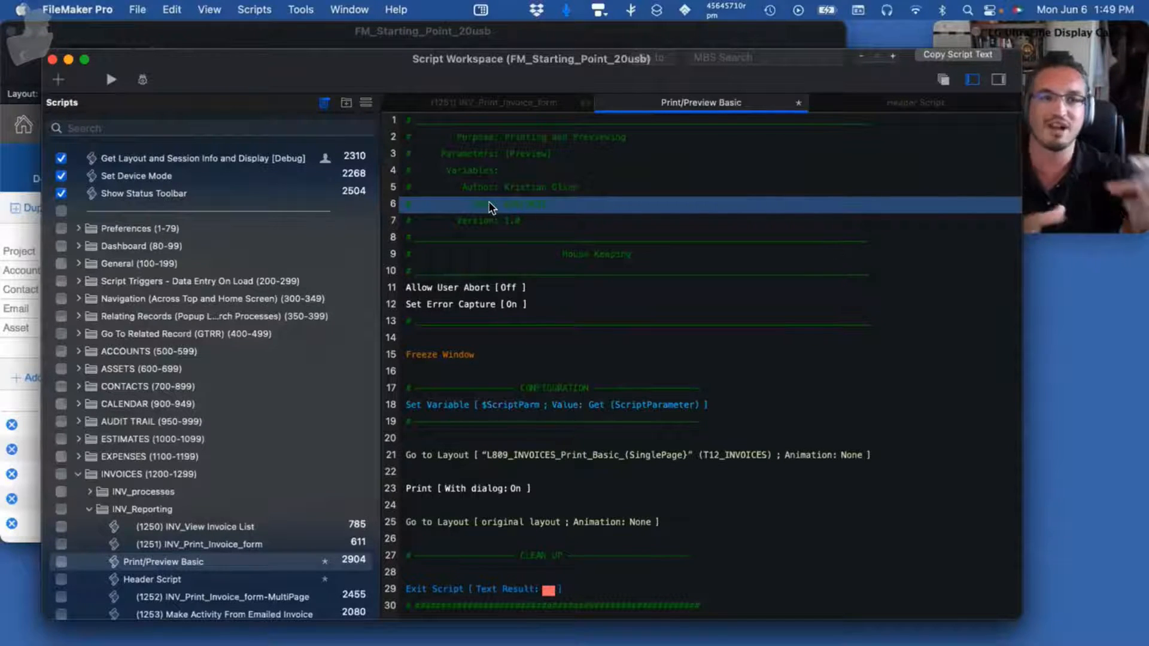
pyautogui.rightClick(489, 201)
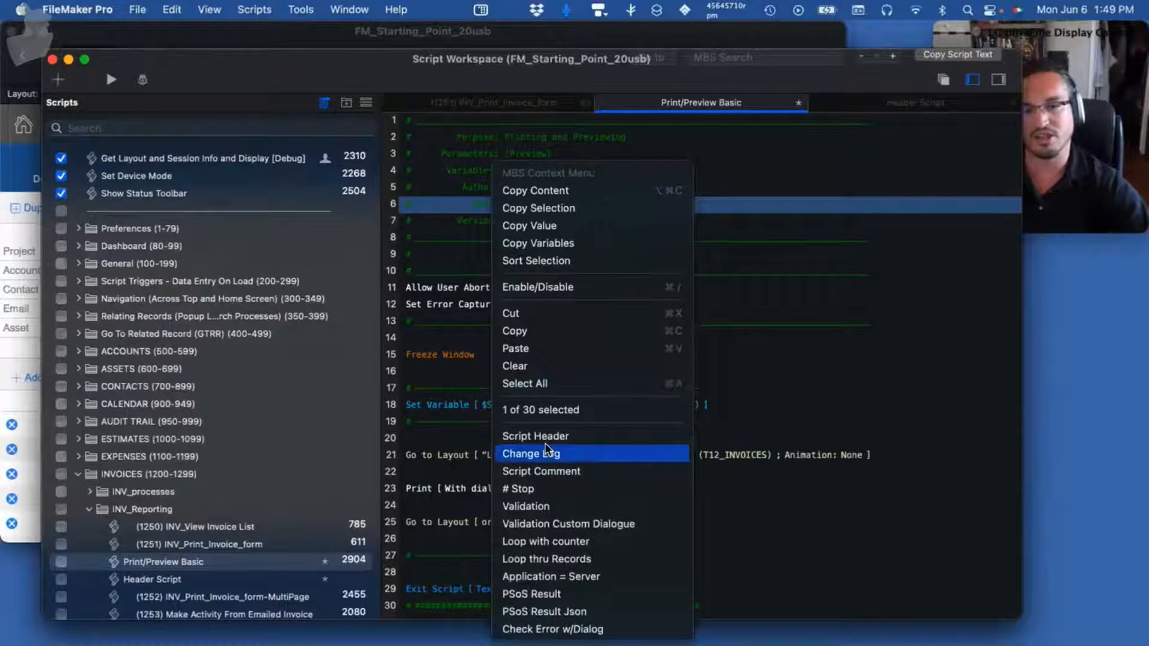
pyautogui.click(580, 458)
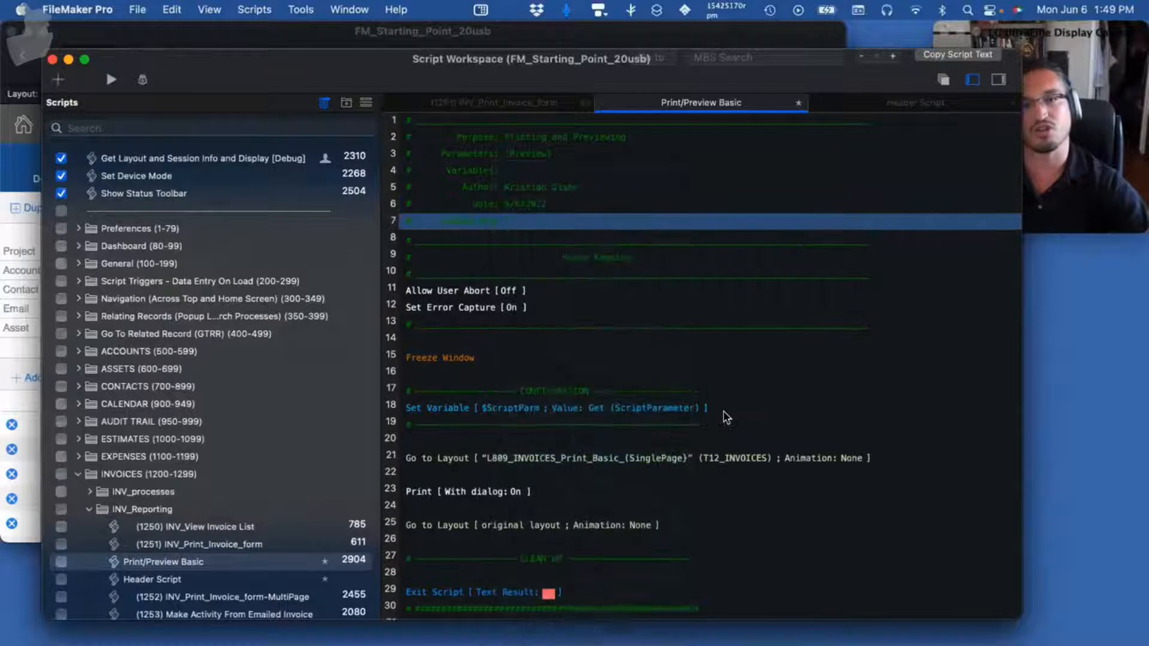
# Enter "06/06/22 [clean edditted]" as the Change Log entry in the script header
pyautogui.click(517, 217)
pyautogui.write('06/06/22')
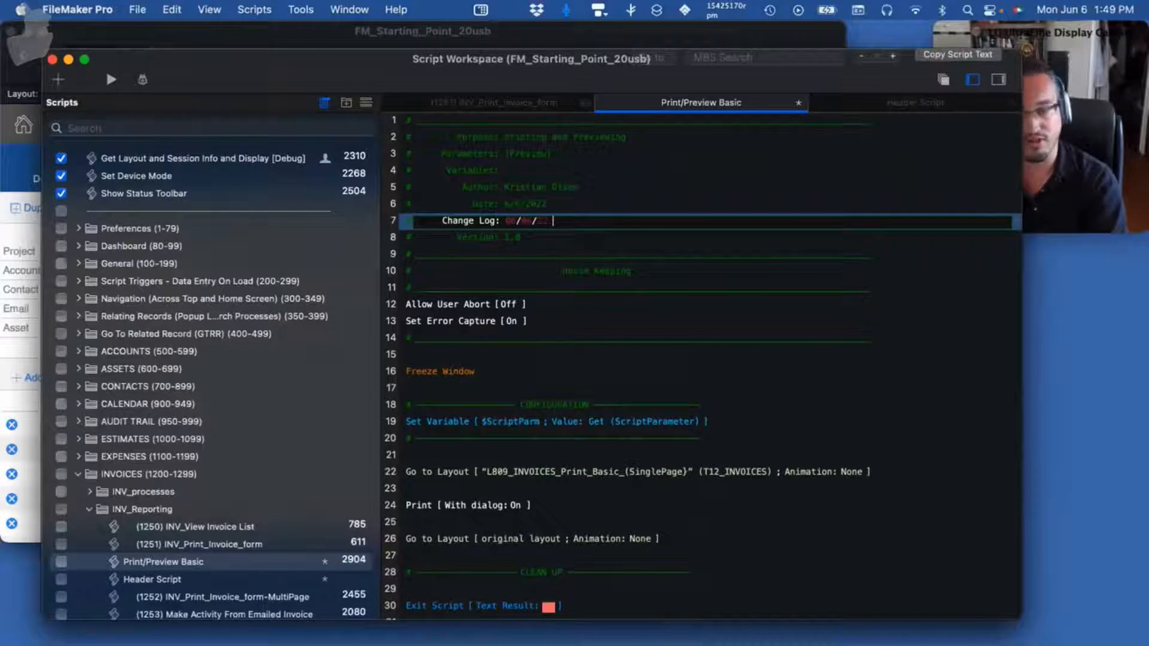
pyautogui.write('  cle')
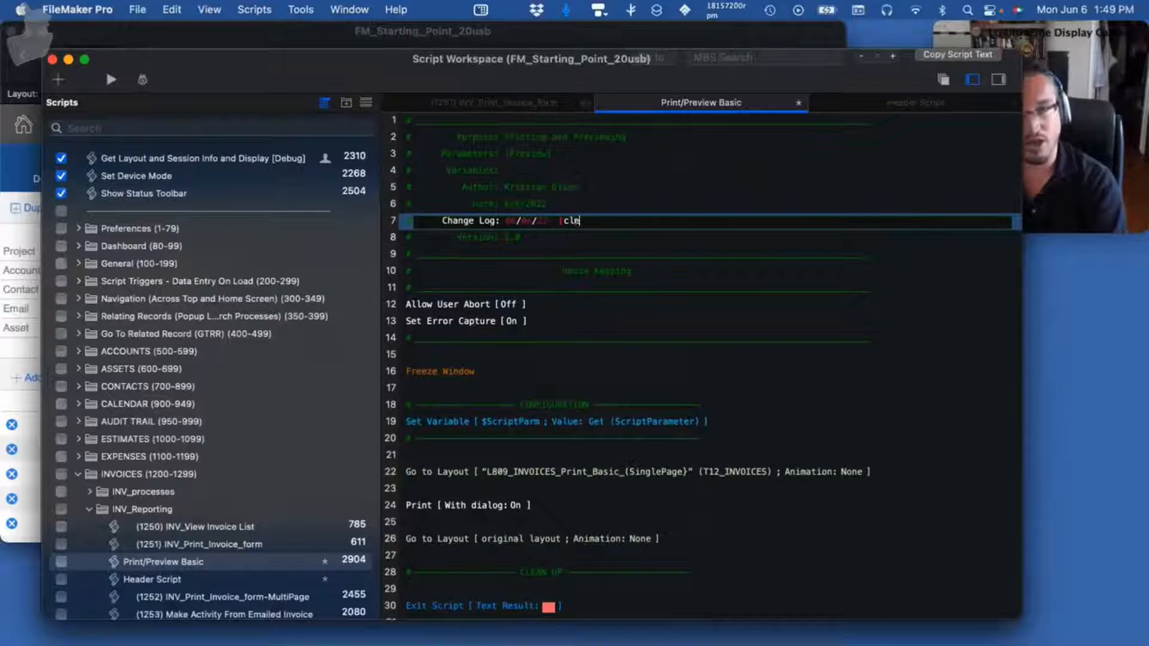
pyautogui.write('an eddit')
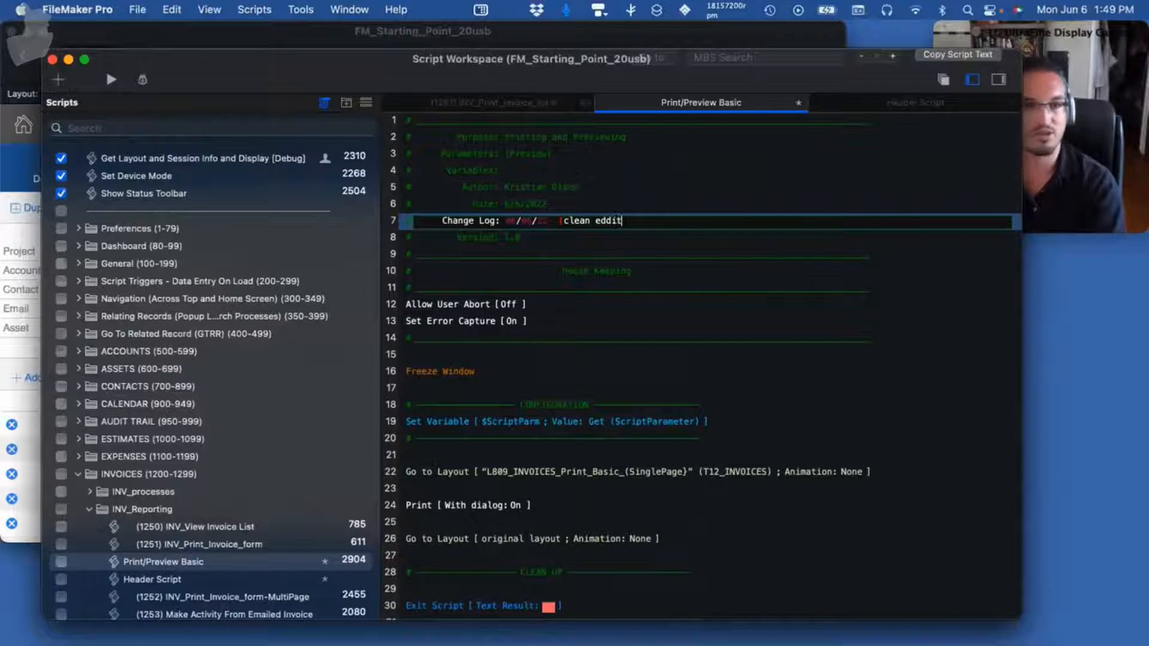
pyautogui.write('ted')
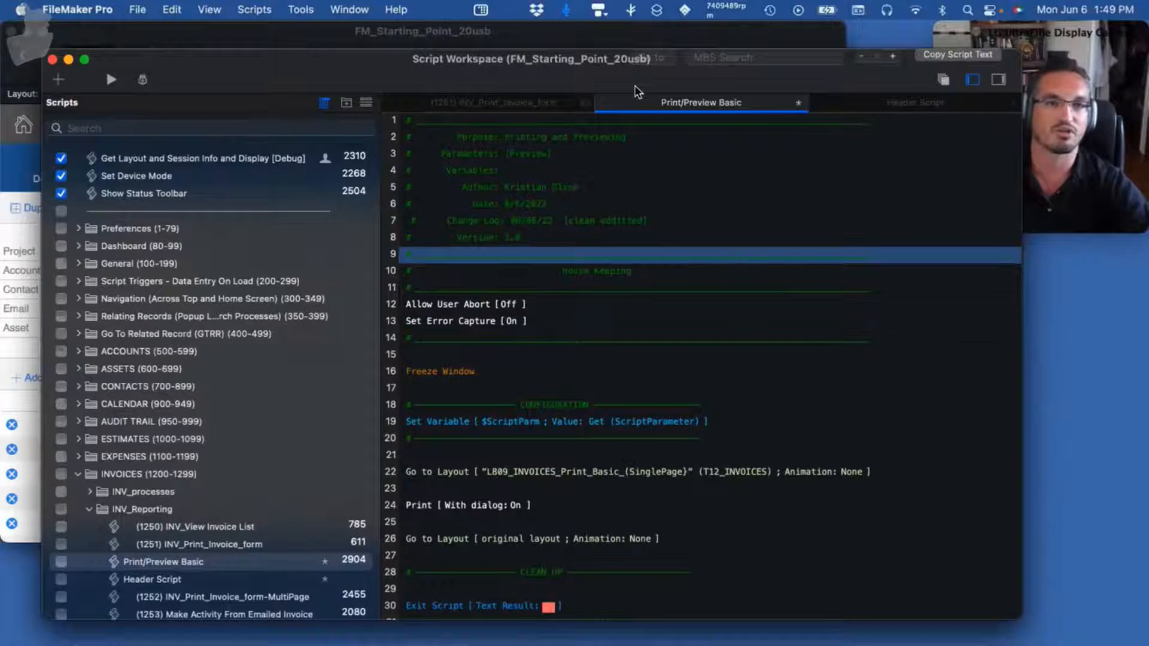
pyautogui.moveTo(639, 91); pyautogui.dragTo(606, 80)
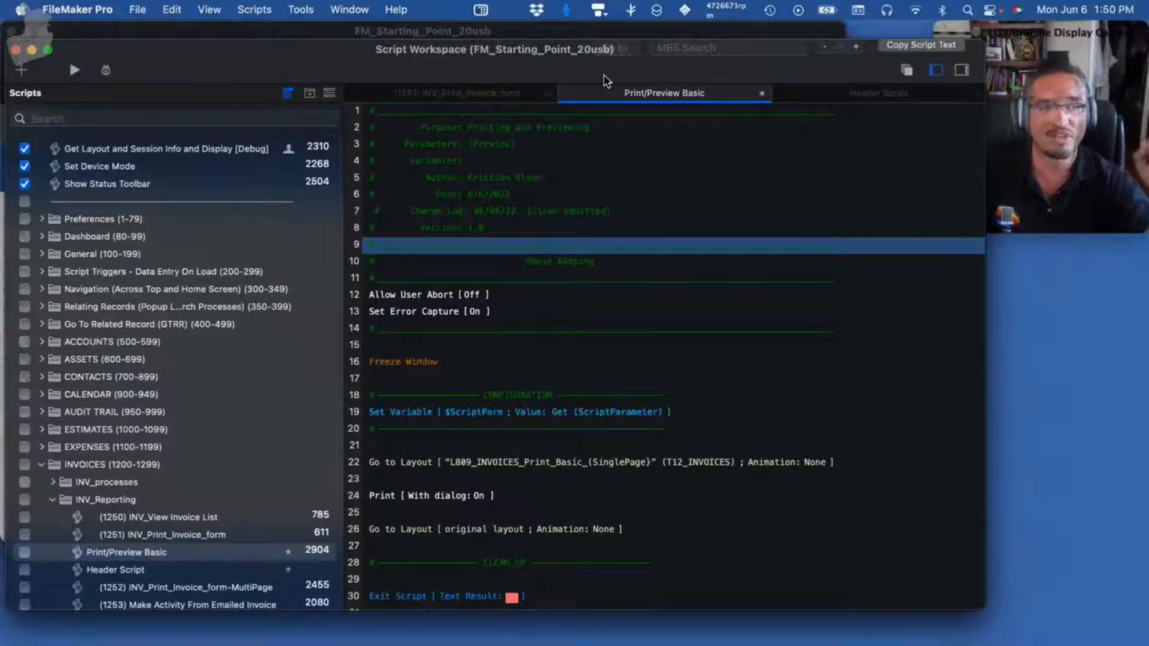
# Add an If step with the condition $ScriptParm = "Preview" directly below the Go to Layout step for L809_INVOICES_Print_Basic_(SinglePage)
pyautogui.scroll(-1, 531, 292)
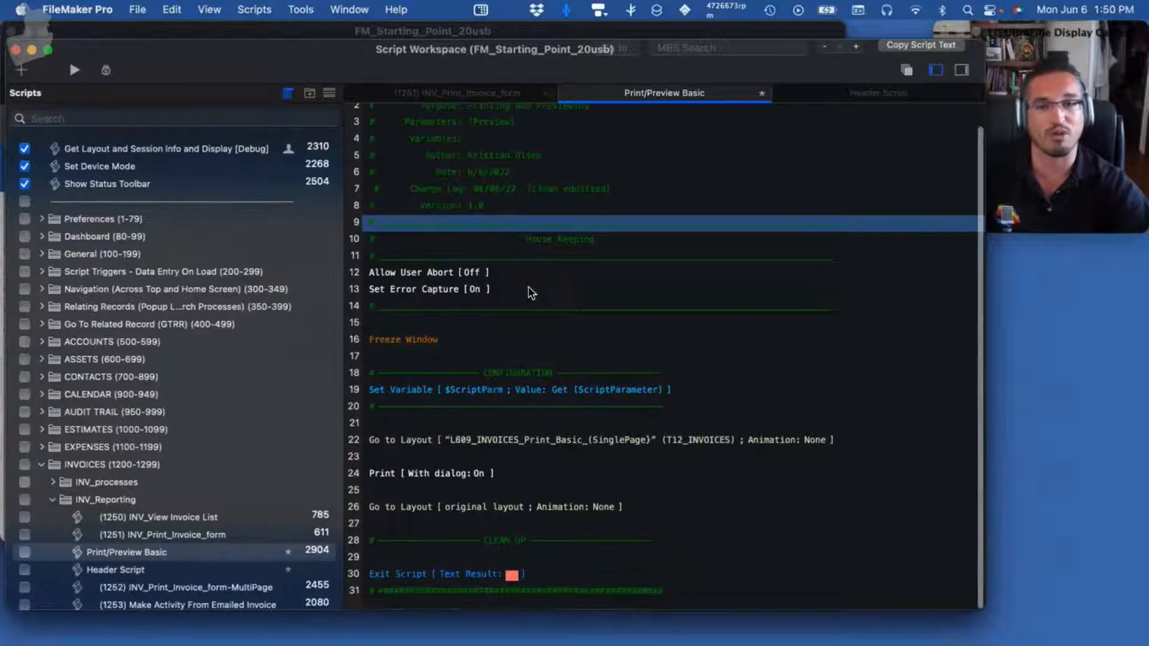
pyautogui.click(400, 450)
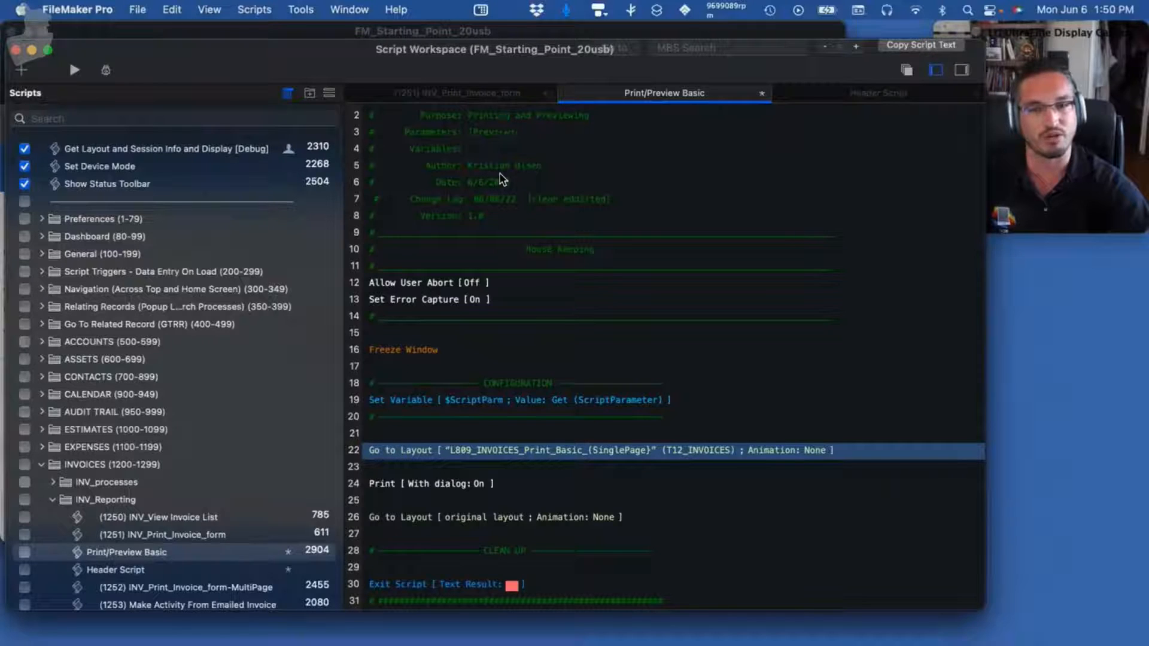
pyautogui.click(445, 402)
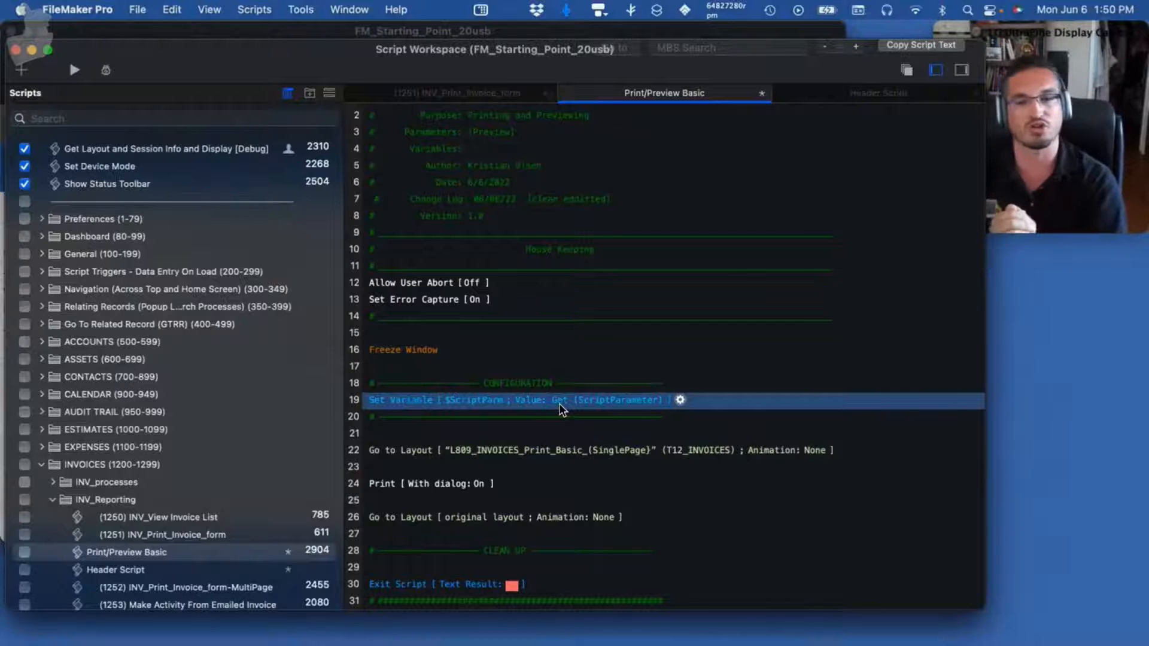
pyautogui.press('Down')
pyautogui.press('Down')
pyautogui.press('Down')
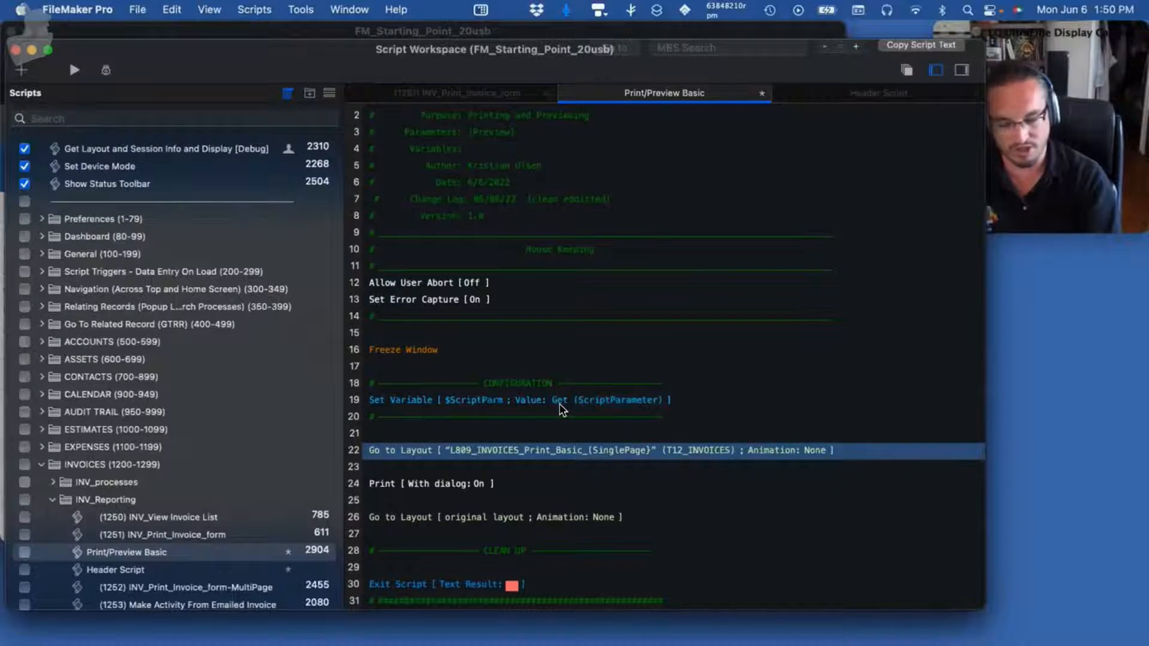
pyautogui.press('Return')
pyautogui.write('if')
pyautogui.press('Return')
pyautogui.write('$')
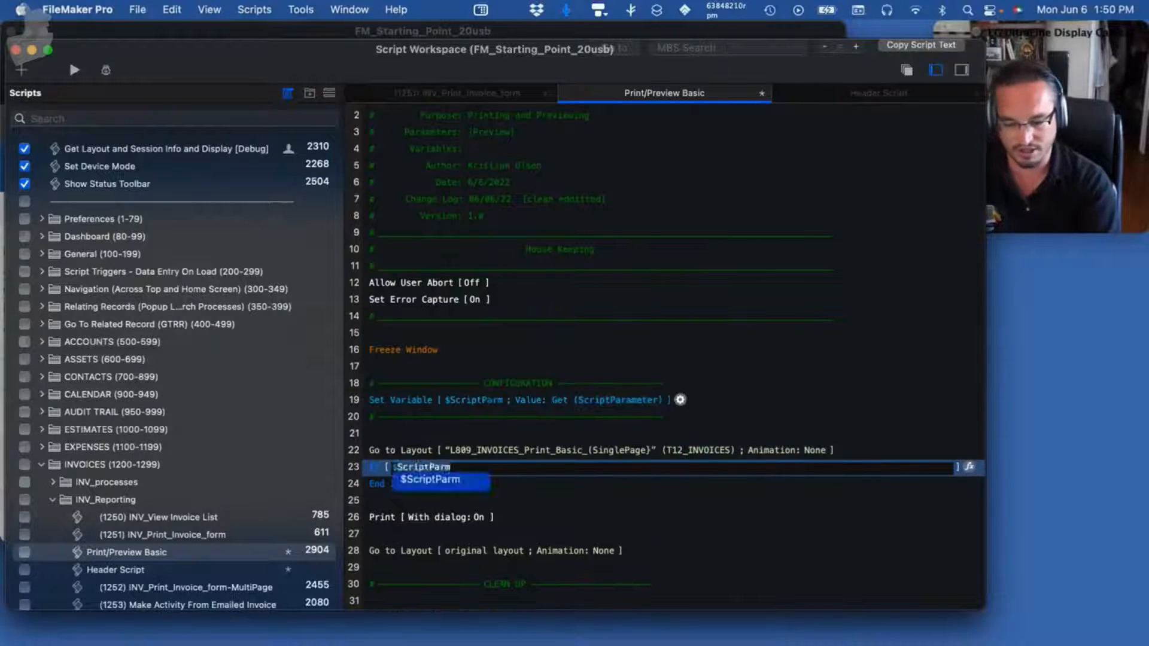
pyautogui.write('ScriptParm')
pyautogui.press('Return')
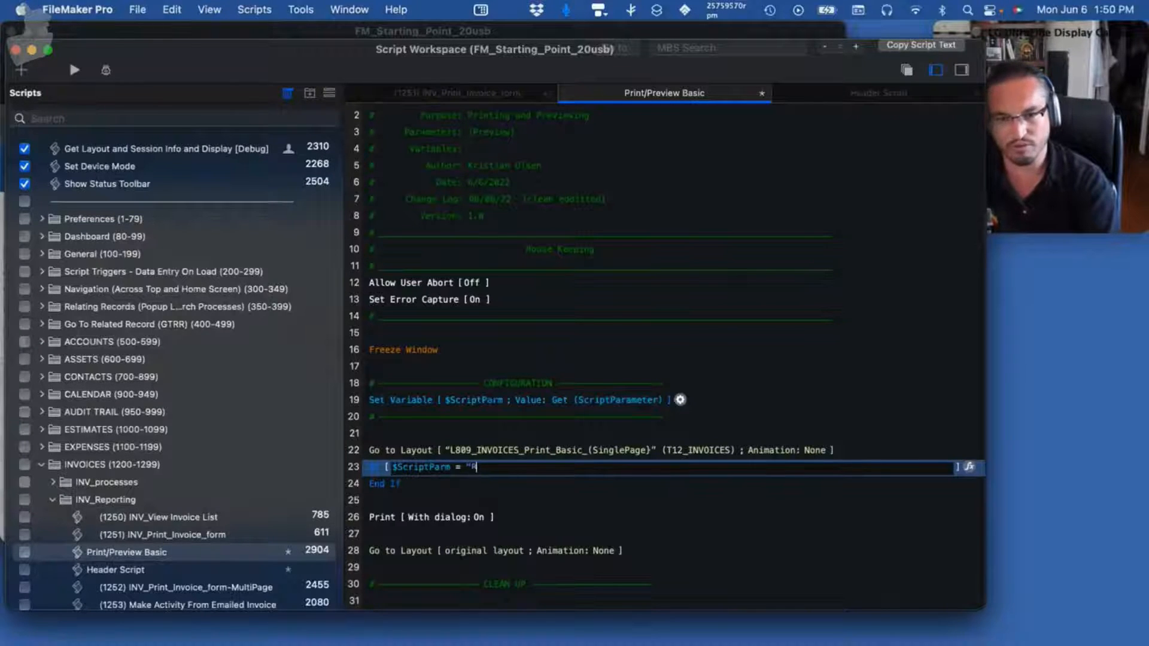
pyautogui.write('= "Preview')
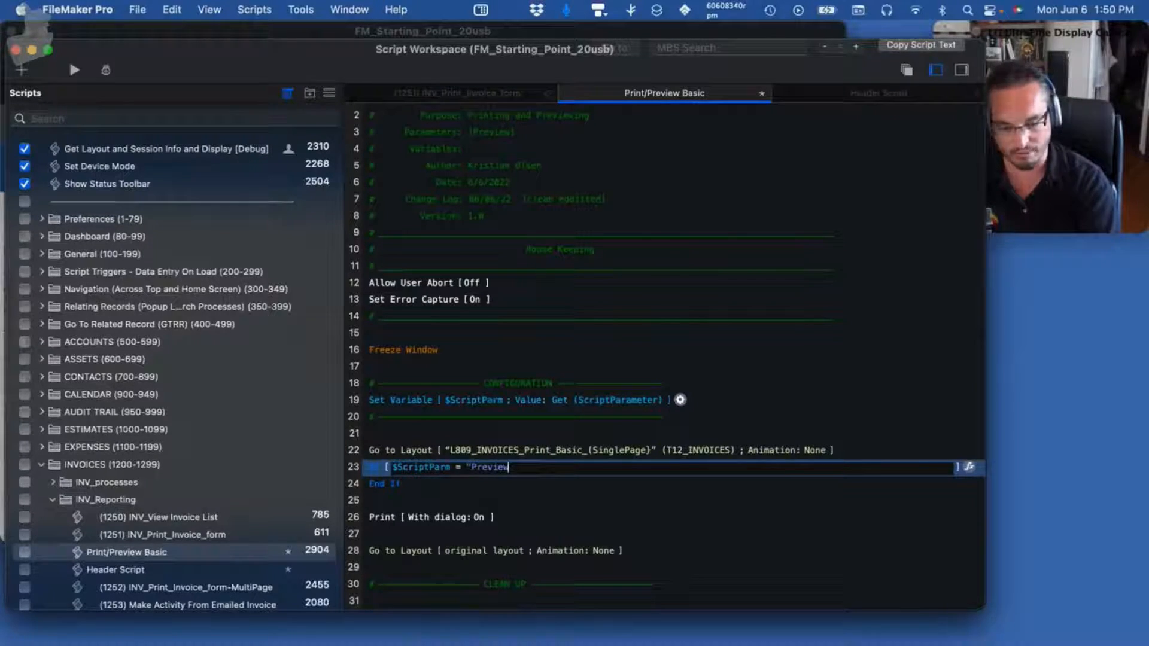
pyautogui.write('"')
pyautogui.press('Return')
# Add an Else inside the If block, move the Print step under it, and delete the extra blank line after End If
pyautogui.press('Return')
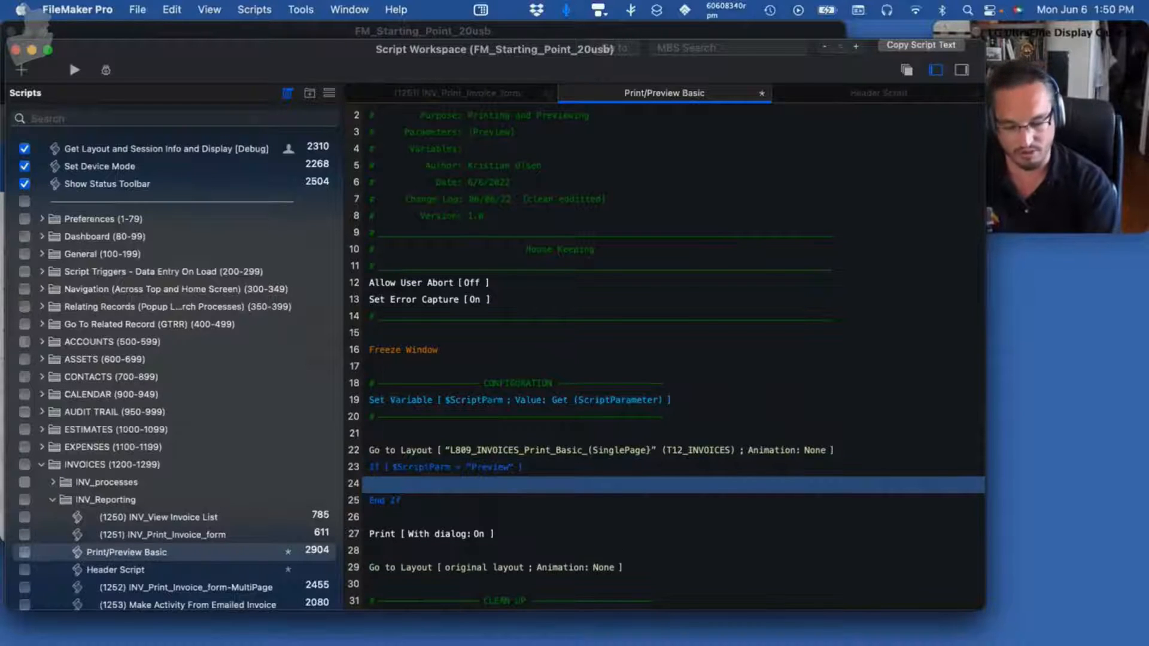
pyautogui.write('el')
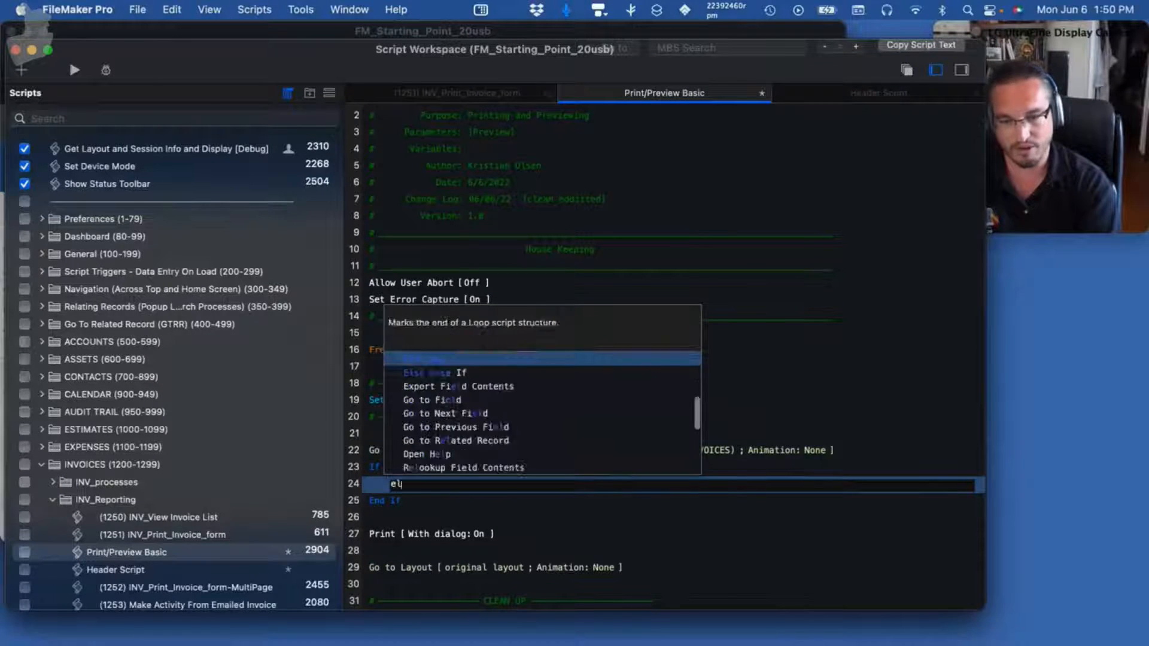
pyautogui.press('Down')
pyautogui.press('Return')
pyautogui.moveTo(382, 533); pyautogui.dragTo(396, 494)
pyautogui.click(400, 538)
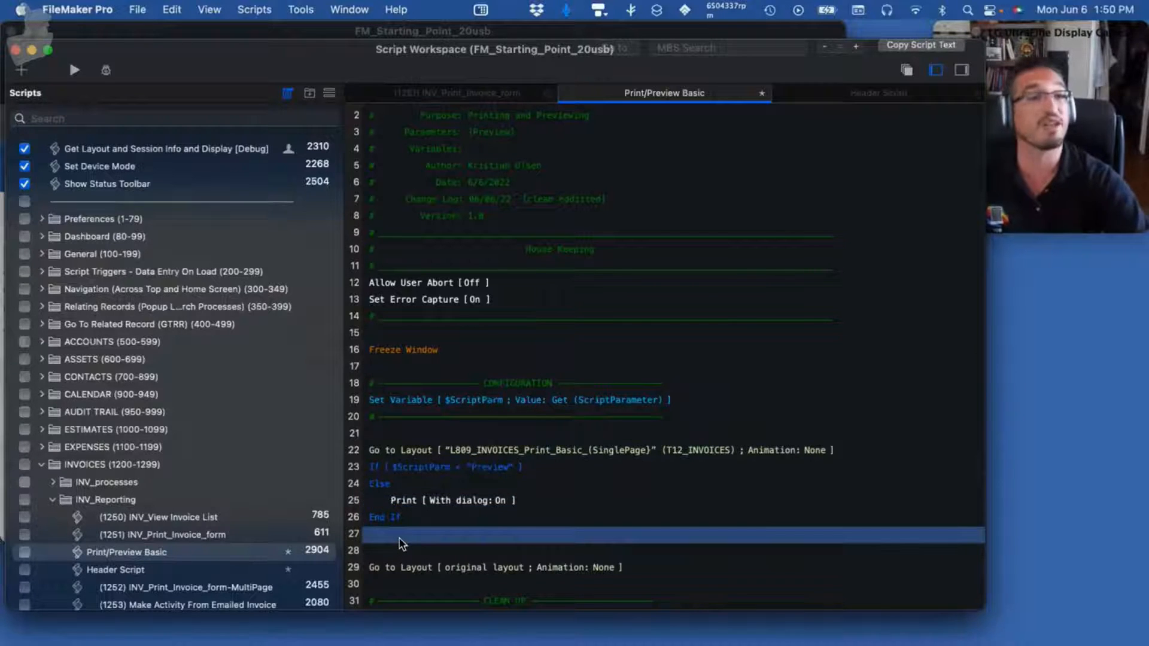
pyautogui.press('BackSpace')
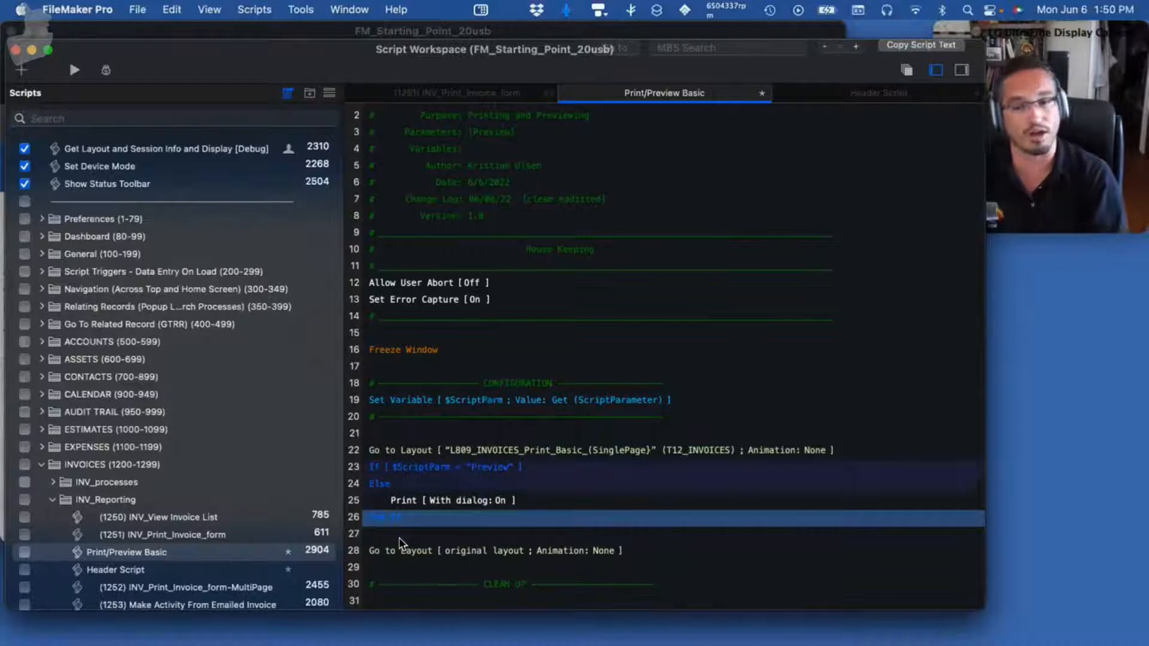
# Insert a blank line between the first Go to Layout step and the If step
pyautogui.press('Up')
pyautogui.press('Up')
pyautogui.press('Up')
pyautogui.press('Up')
pyautogui.press('Return')
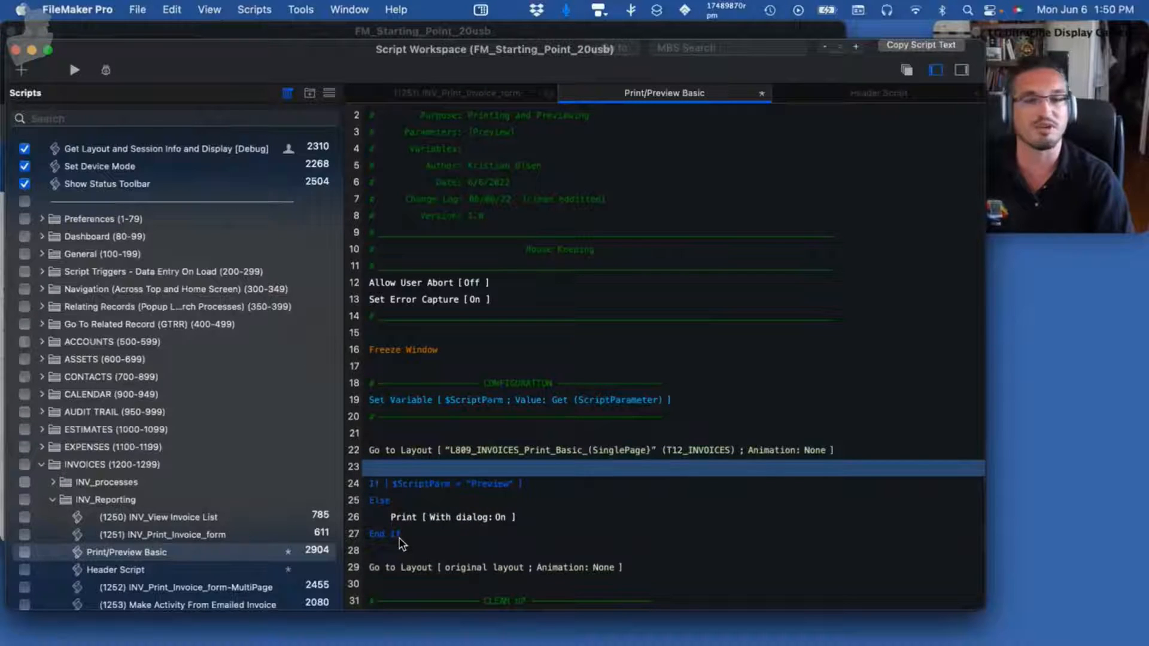
# Insert a Save Records as PDF step in the Preview branch above Else, with a "Save Records as PDF" comment over it
pyautogui.press('Down')
pyautogui.press('Return')
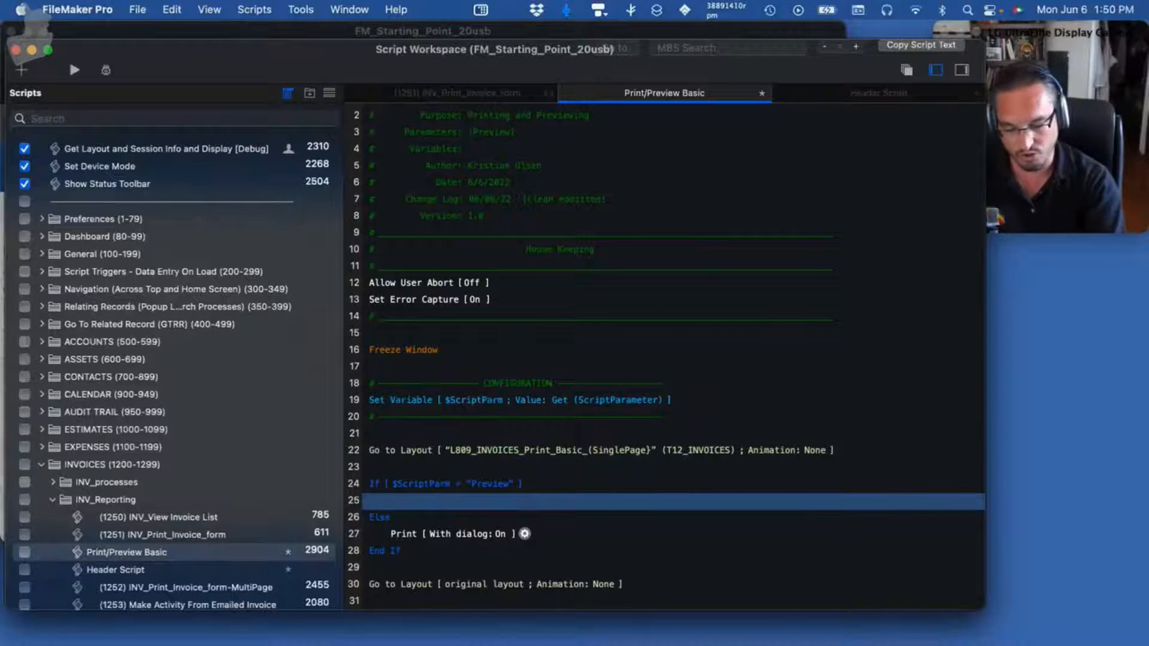
pyautogui.write('save as')
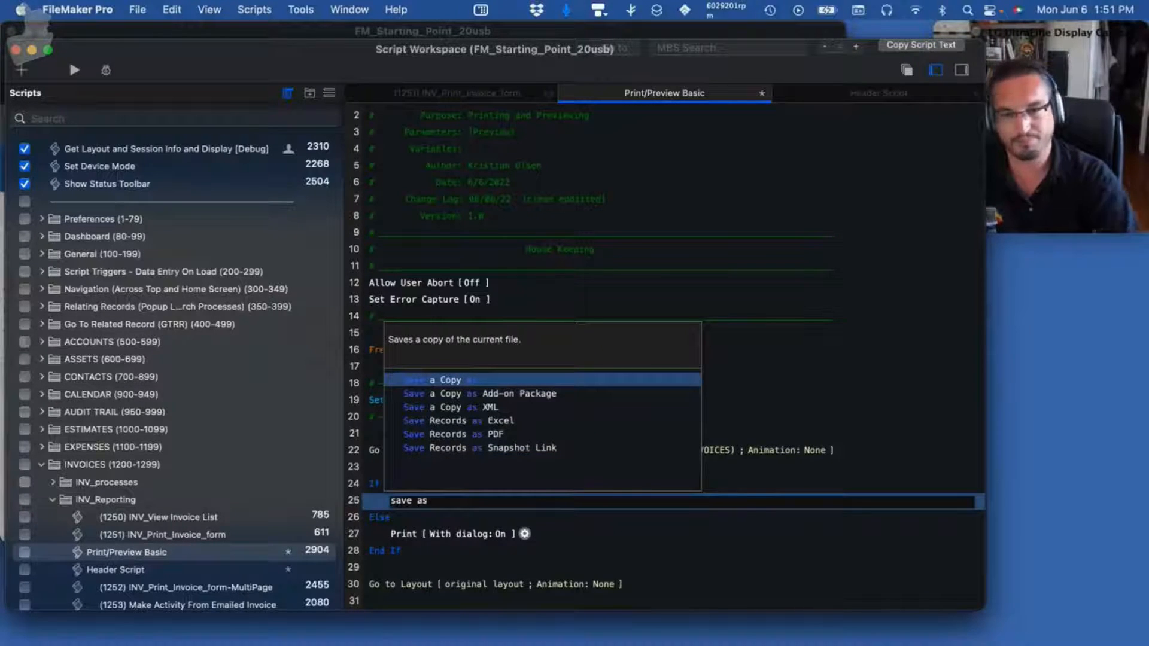
pyautogui.click(482, 432)
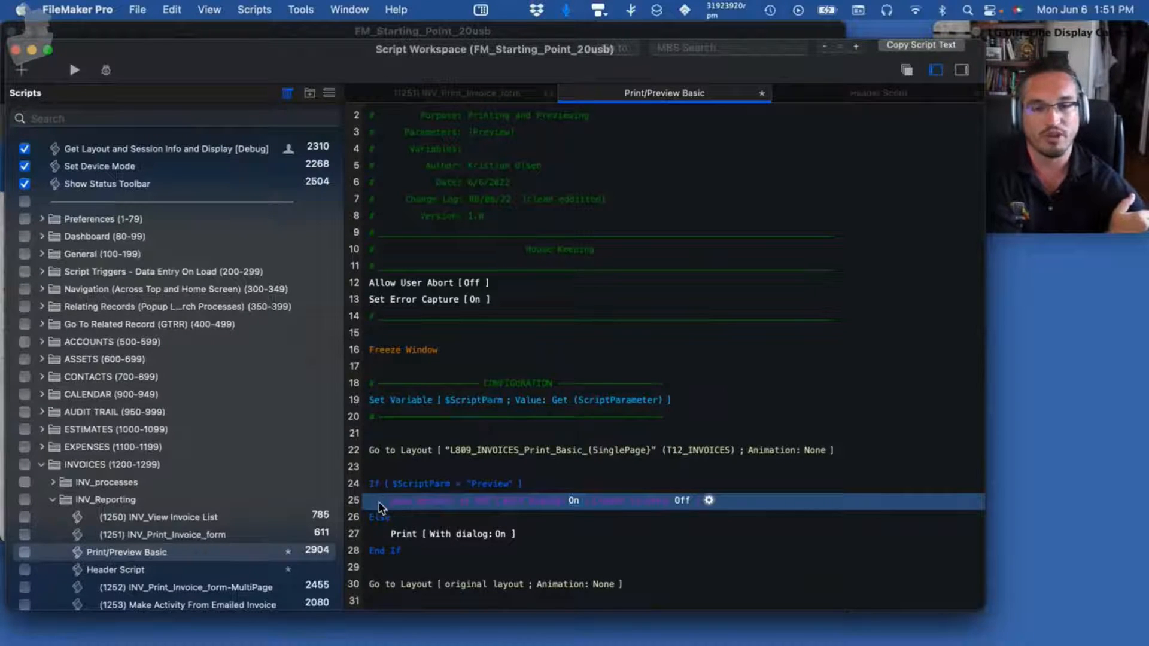
pyautogui.click(432, 534)
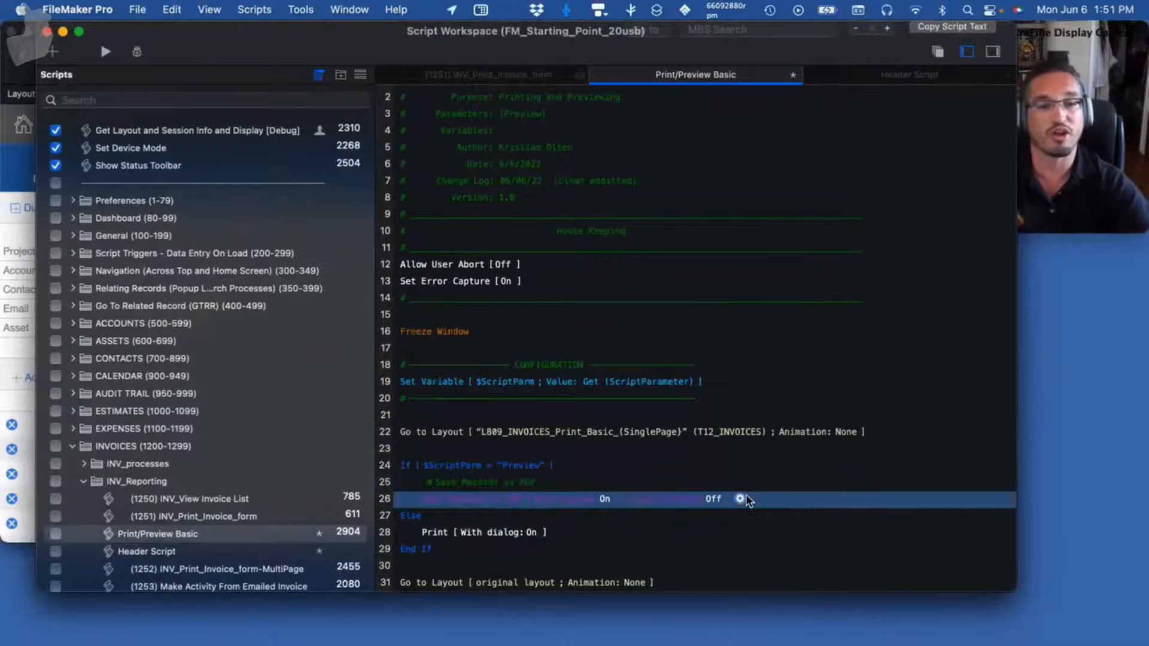
# Set the Save Records as PDF step's options to save the current record
pyautogui.click(745, 499)
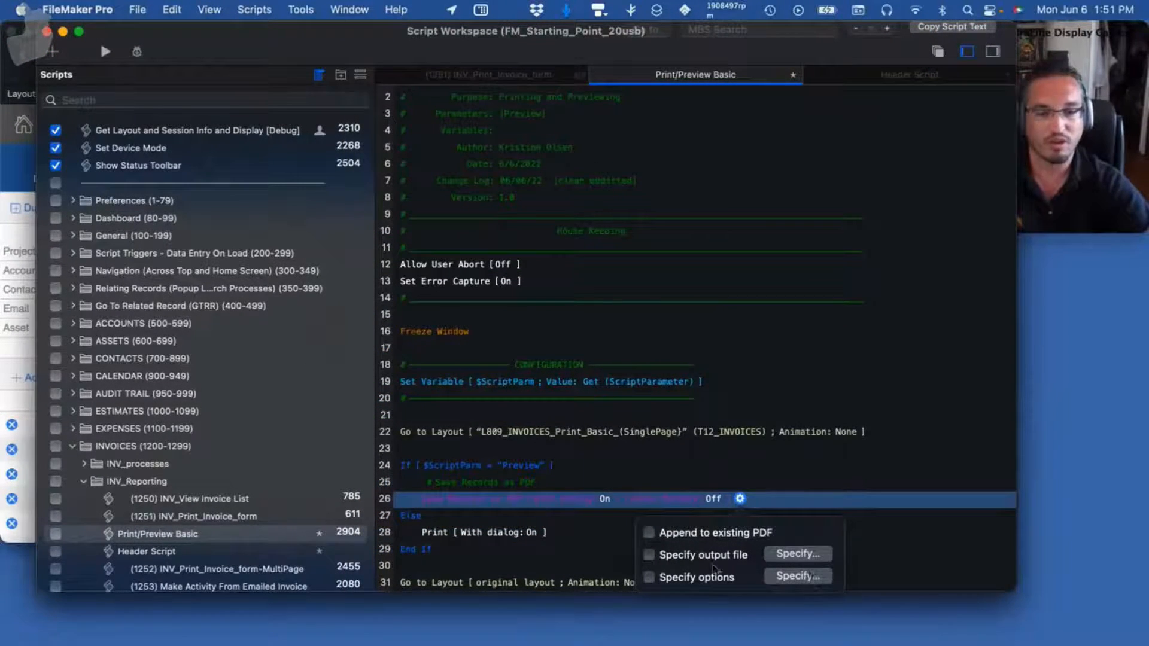
pyautogui.click(796, 573)
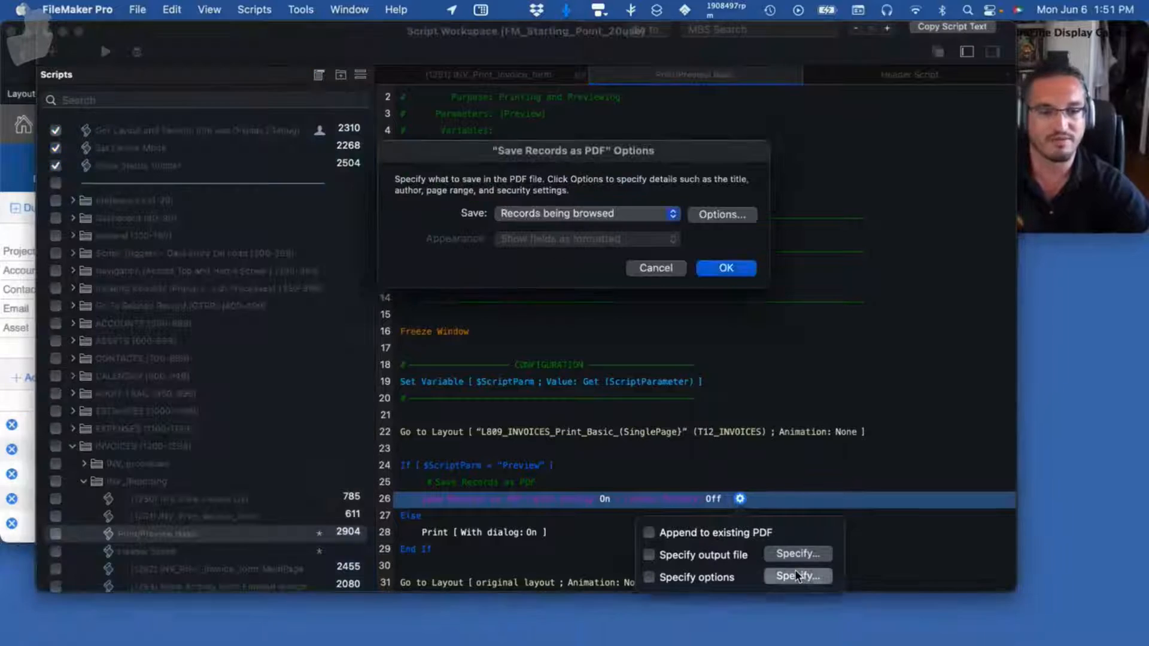
pyautogui.click(546, 214)
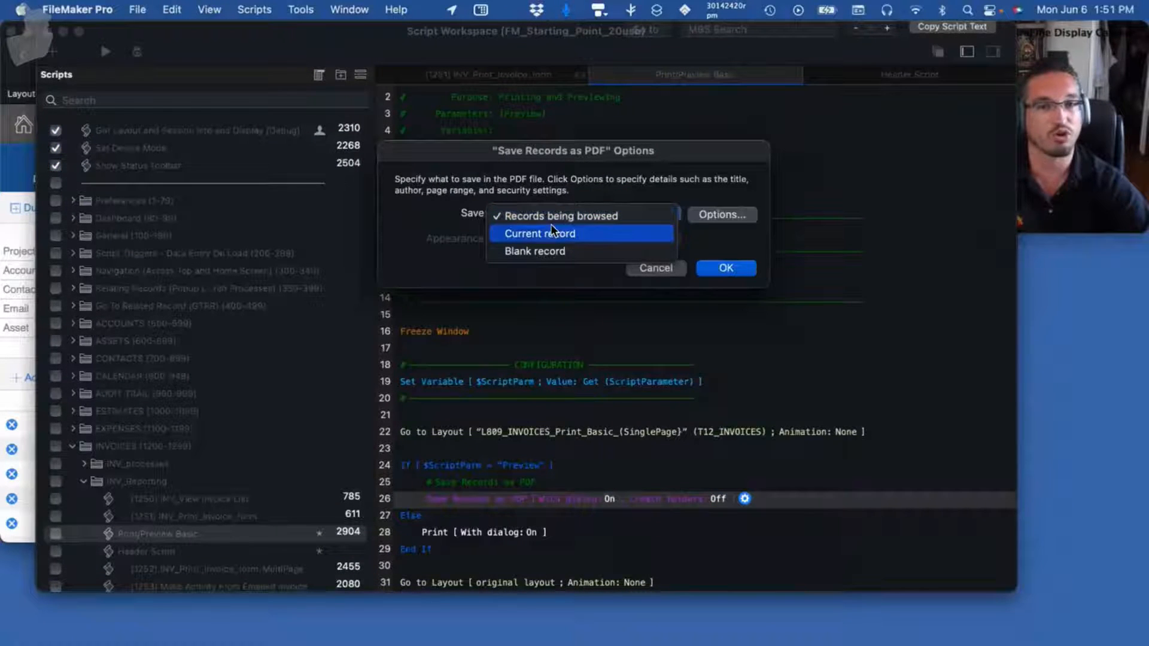
pyautogui.click(545, 234)
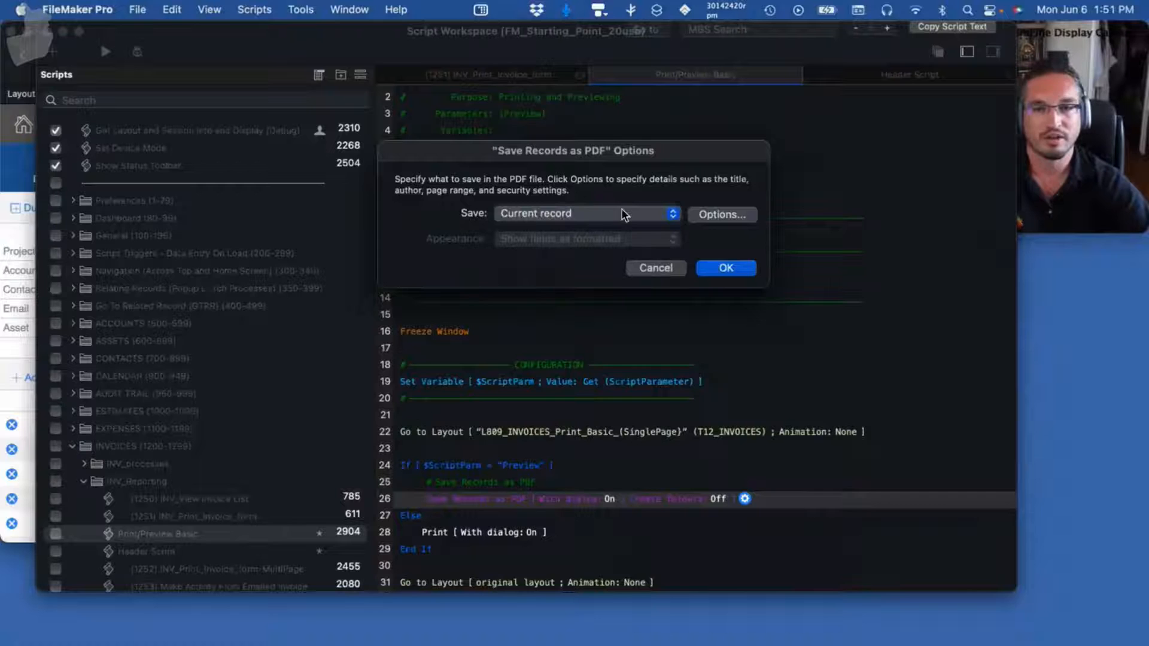
pyautogui.click(726, 269)
pyautogui.click(526, 532)
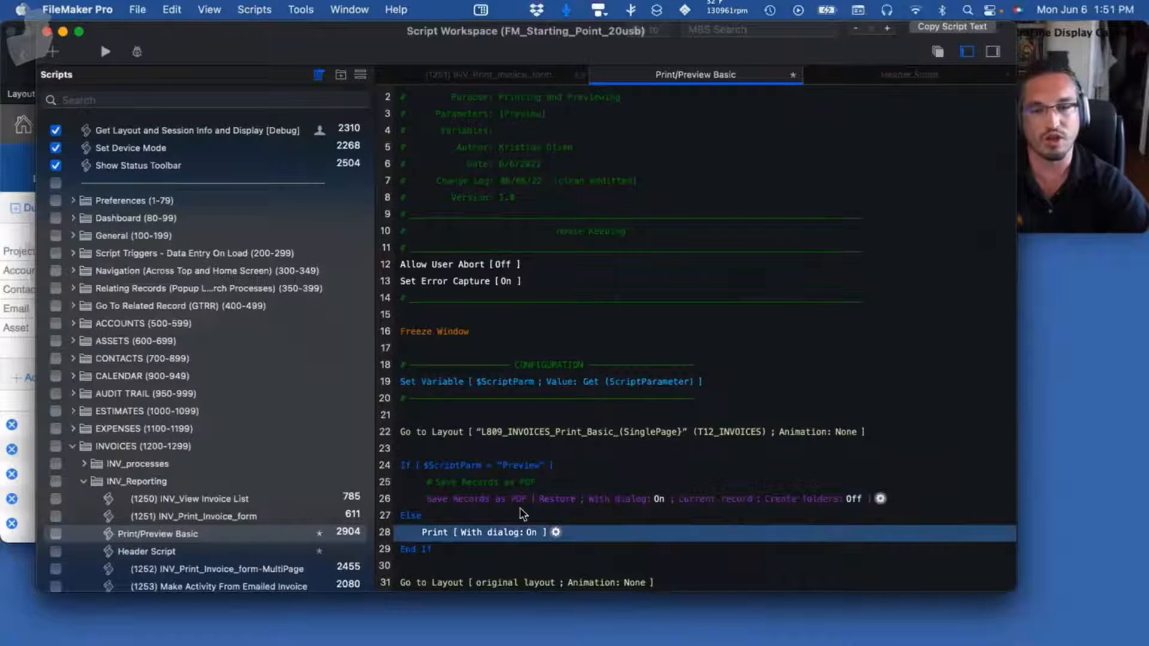
# Insert a Set Variable step between the Save Records as PDF comment and its step, naming the variable $Path
pyautogui.click(504, 501)
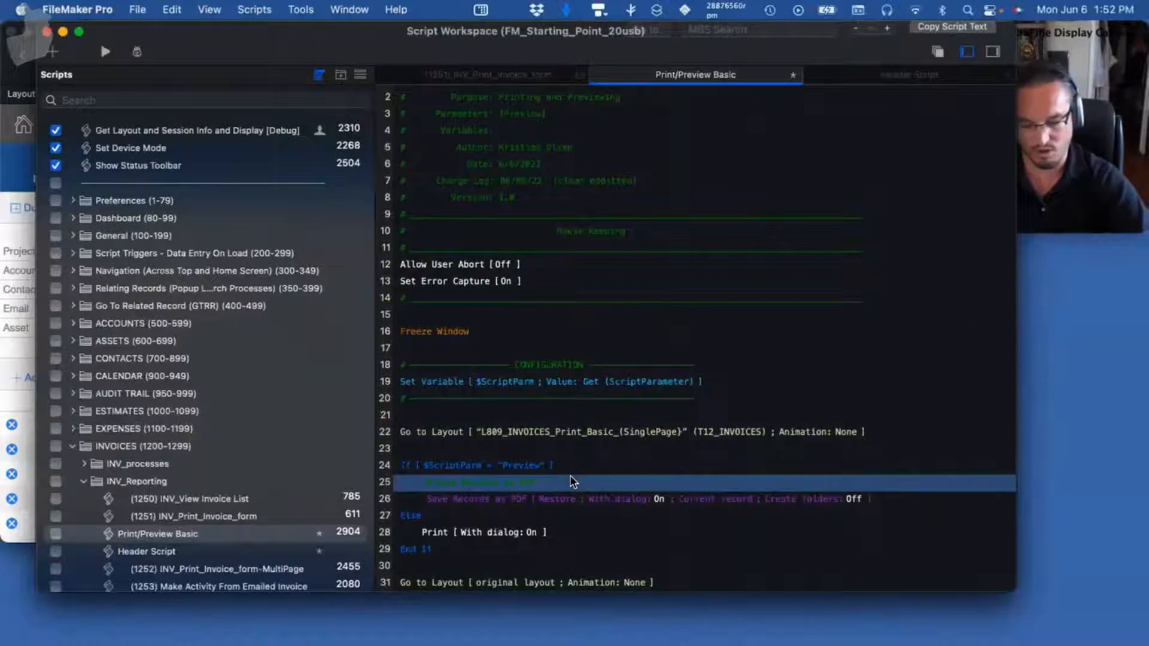
pyautogui.click(571, 476)
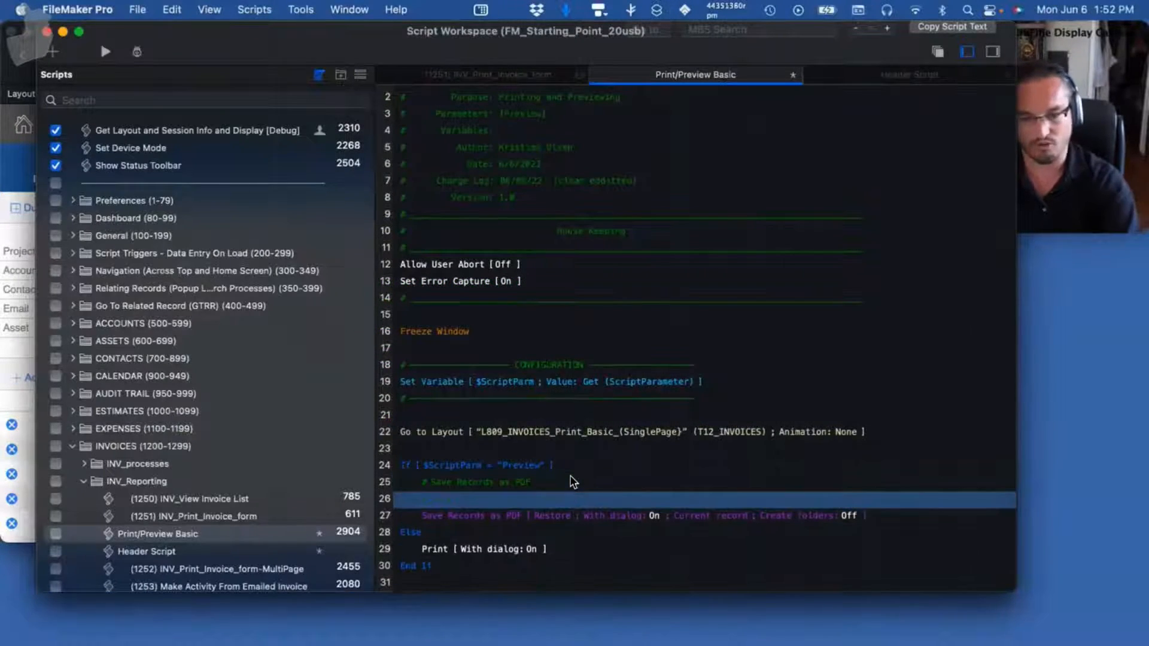
pyautogui.write('set v')
pyautogui.press('Return')
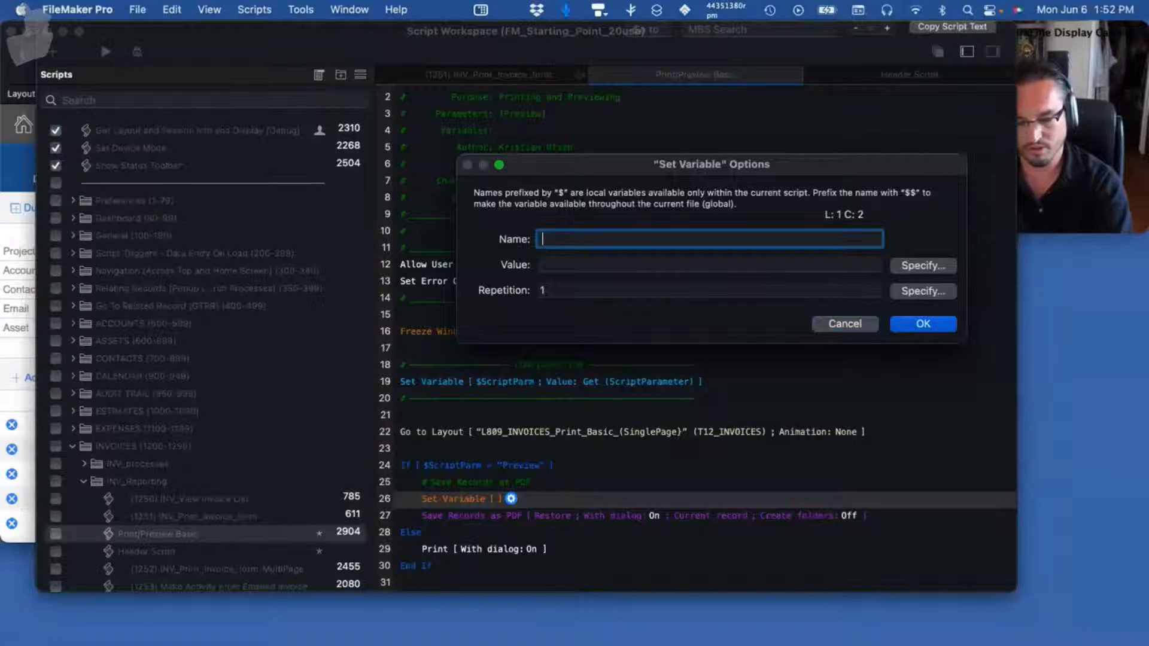
pyautogui.write('$Path')
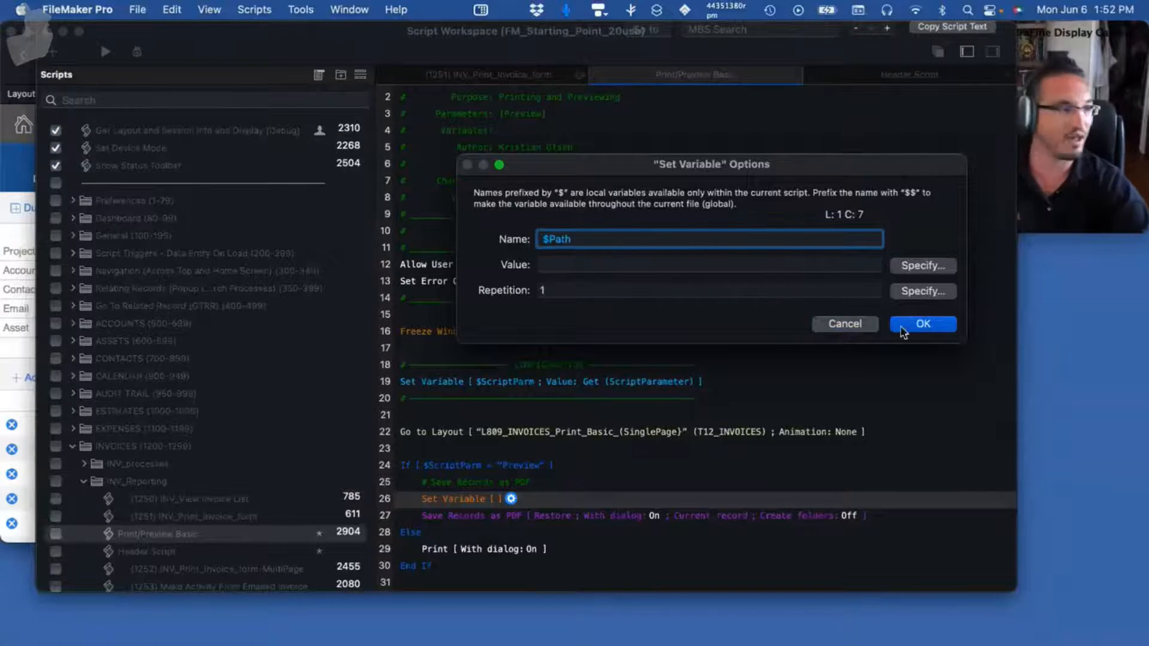
# Set the $Path variable's calculation to get (TemporaryPath) & "Invoice.PDF"
pyautogui.click(923, 265)
pyautogui.write('get')
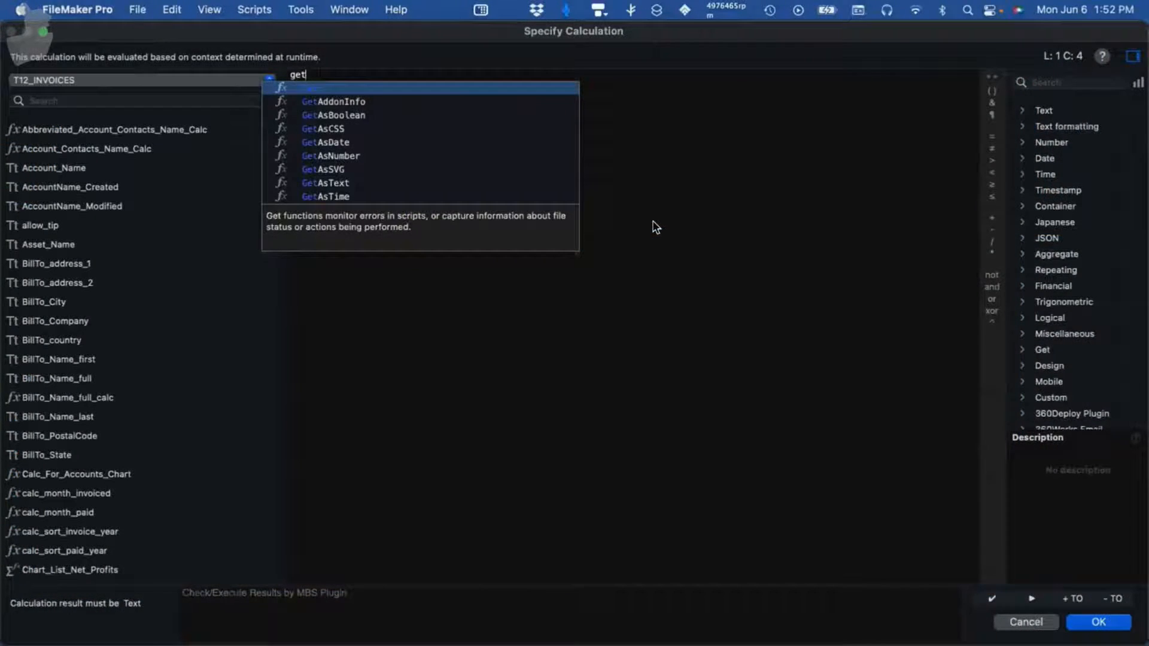
pyautogui.write(' (rtetemp')
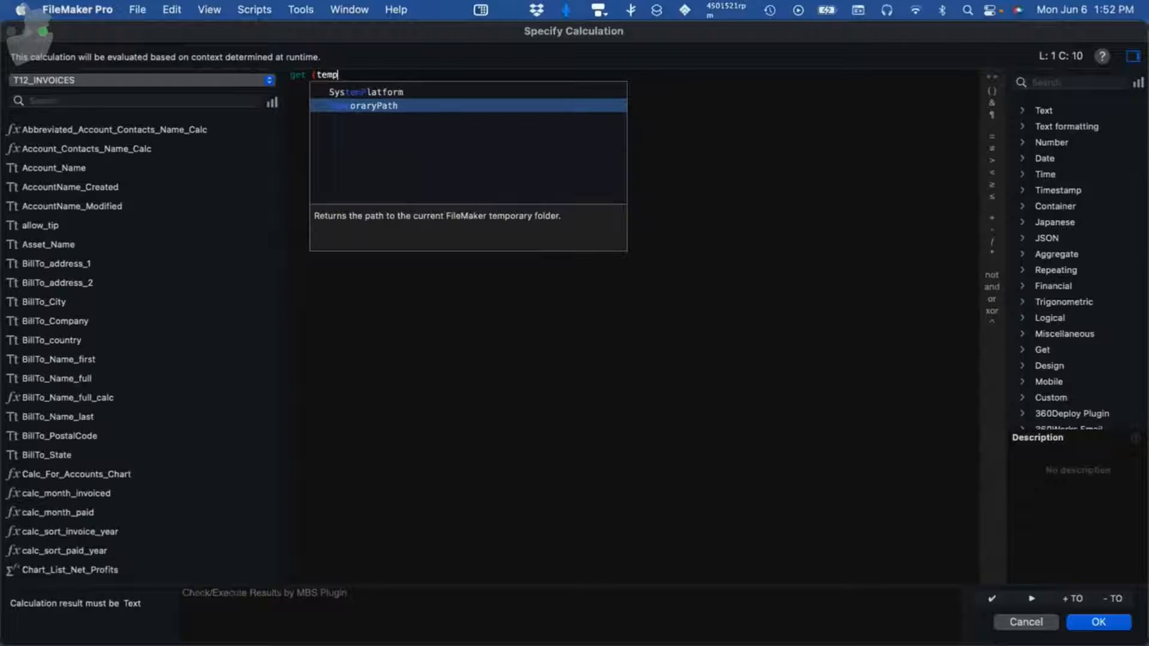
pyautogui.press('Return')
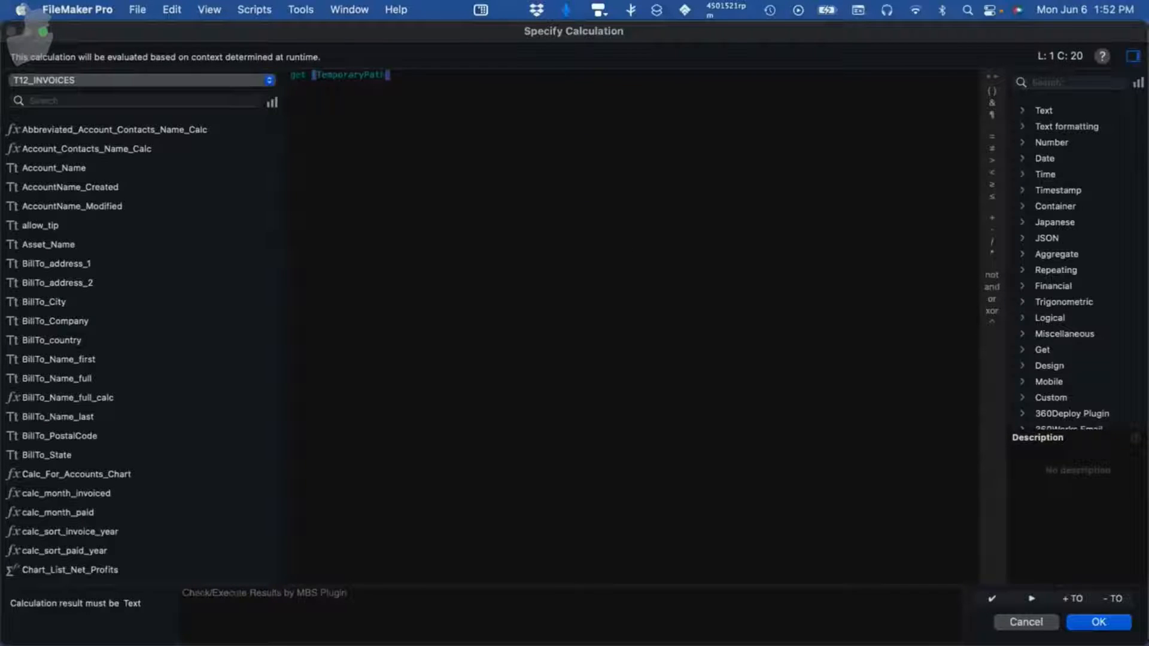
pyautogui.write(') & ')
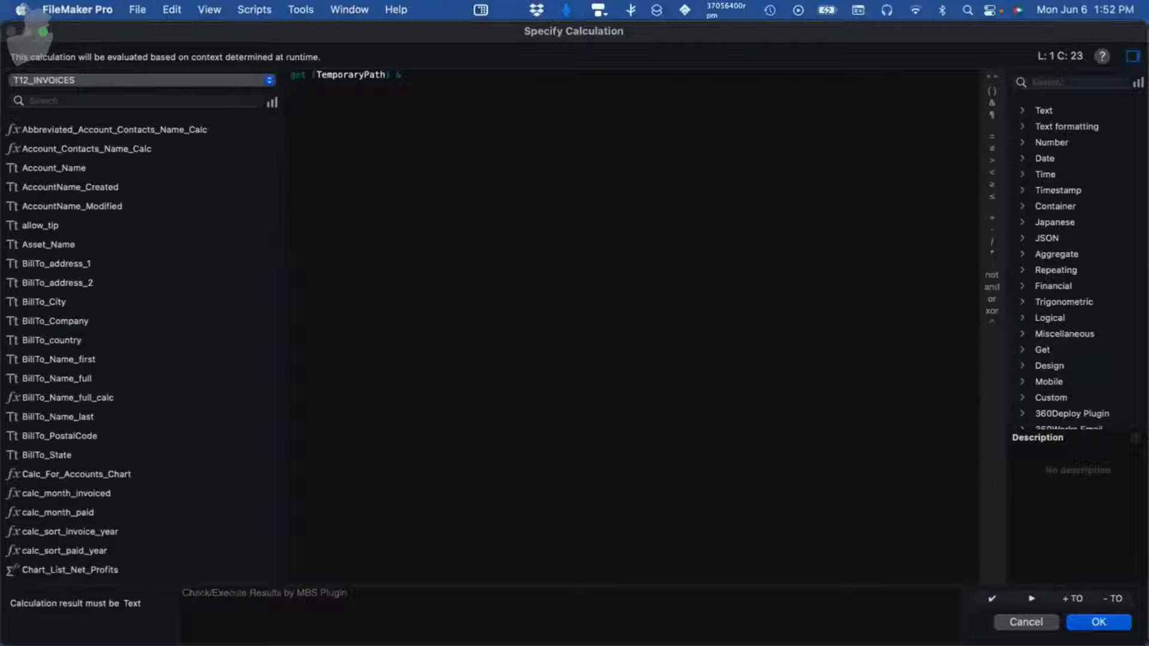
pyautogui.write('"Invoice.PDF"')
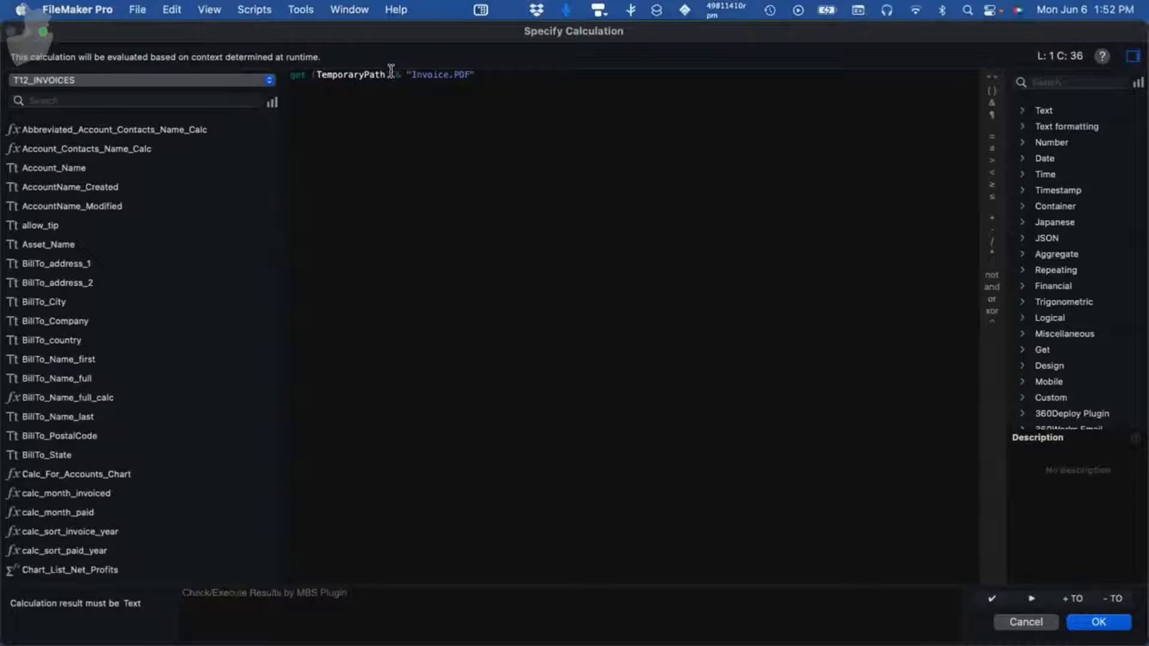
# Replace TemporaryPath with DesktopPath in the $Path calculation and accept the Set Variable options
pyautogui.moveTo(391, 74); pyautogui.dragTo(266, 67)
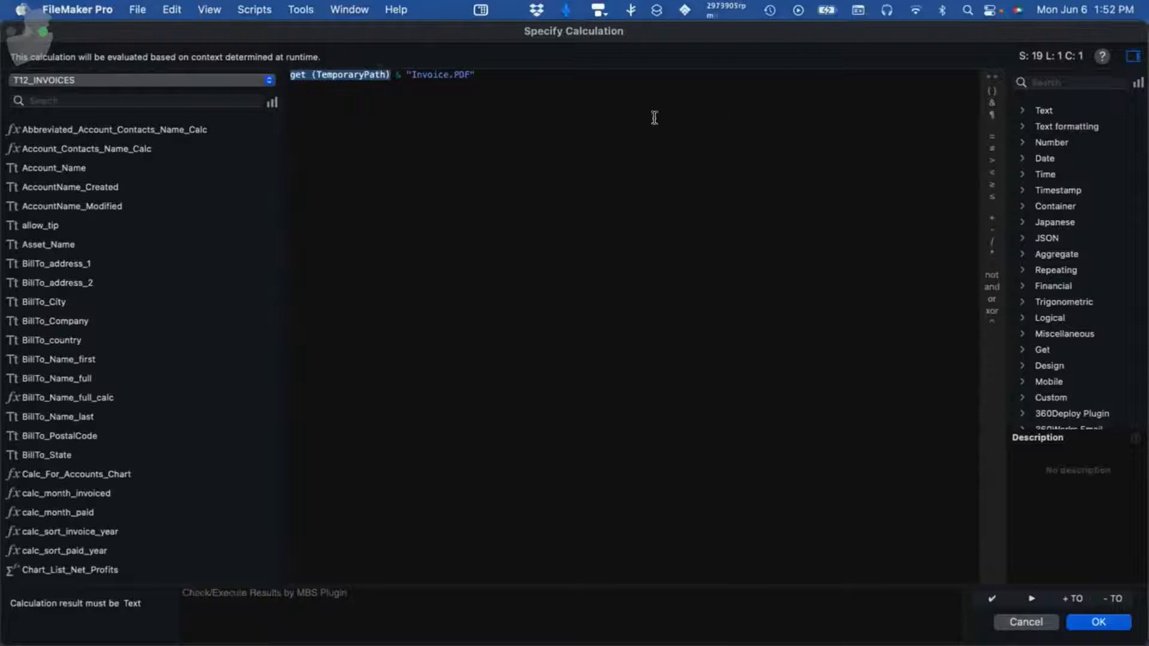
pyautogui.doubleClick(350, 74)
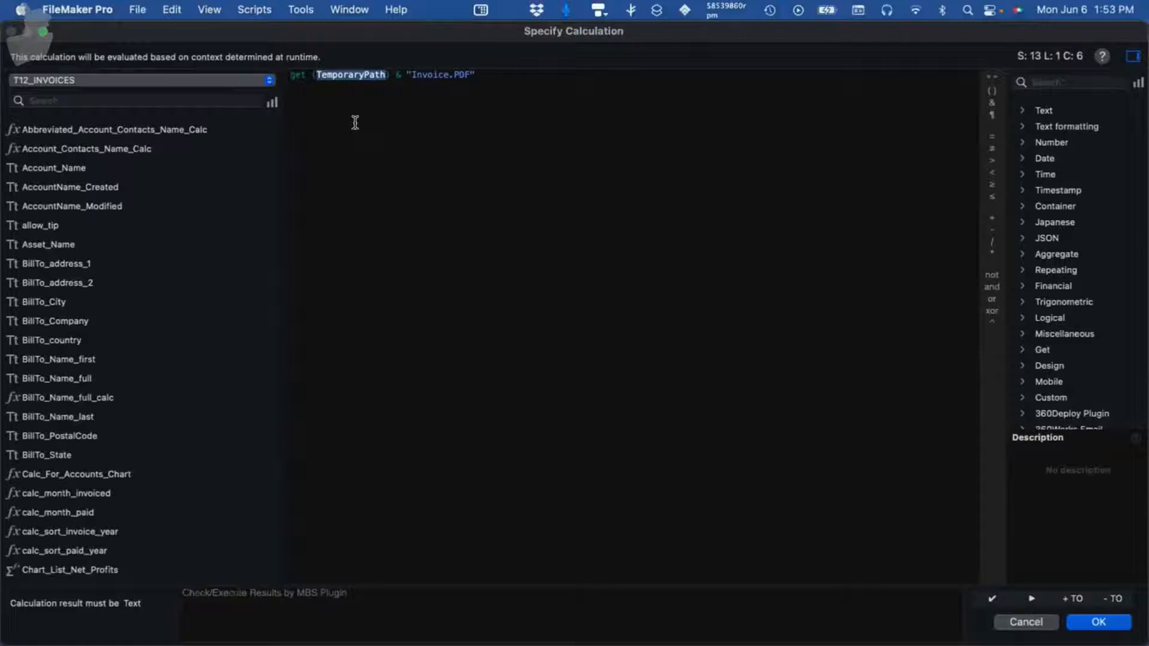
pyautogui.write('desk')
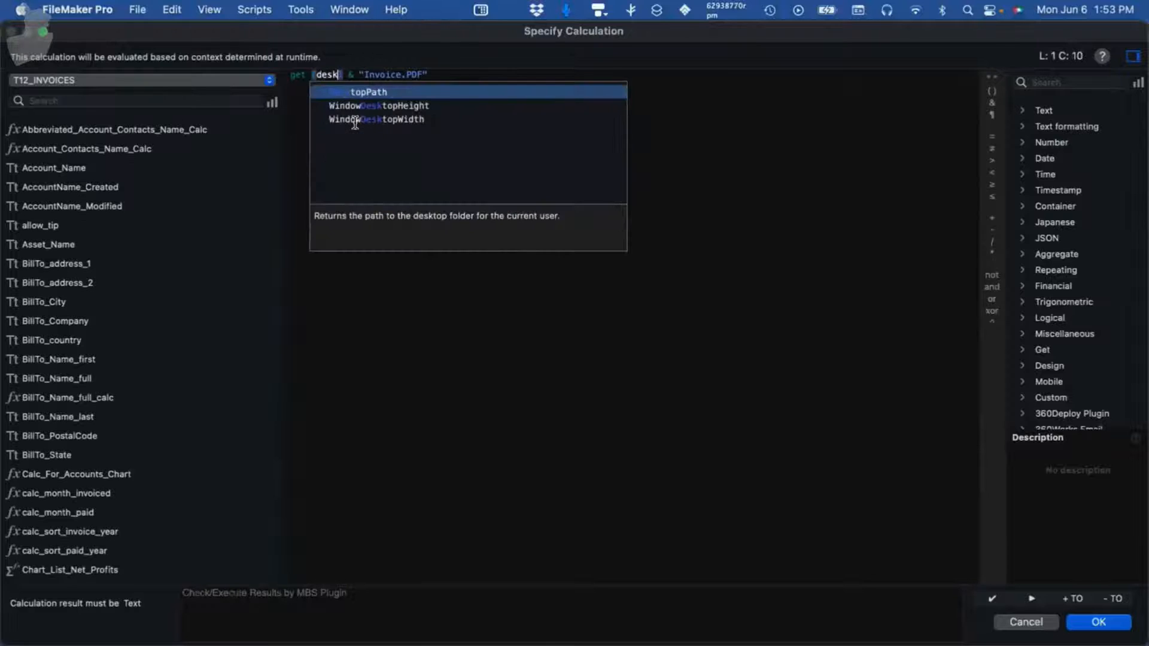
pyautogui.press('Return')
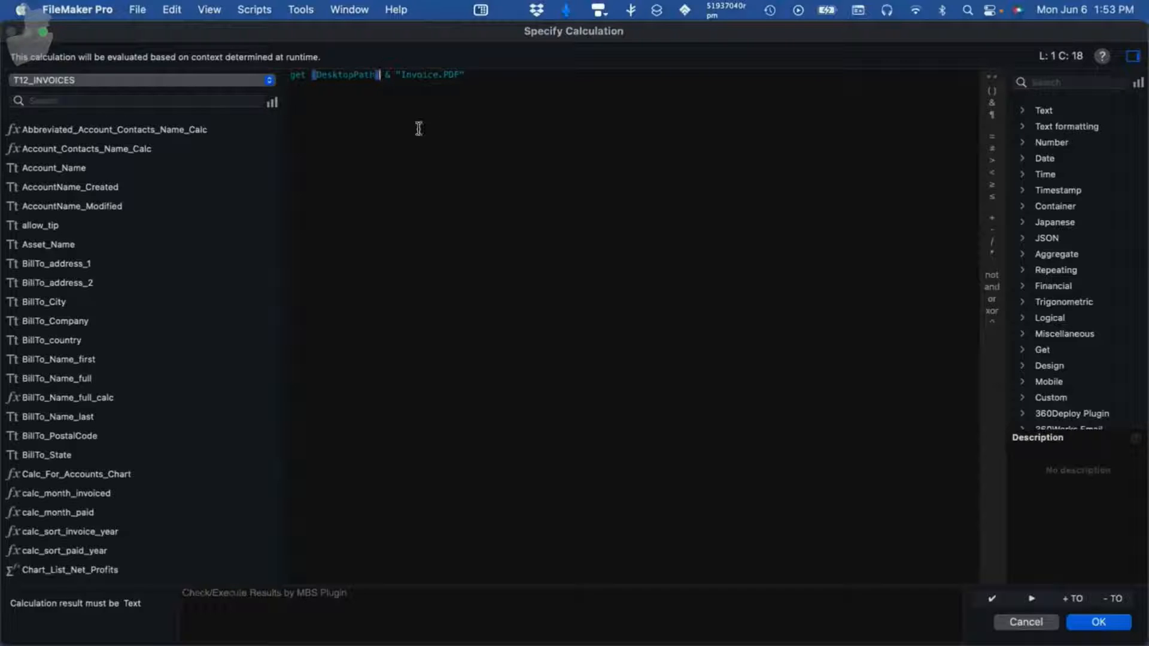
pyautogui.click(455, 109)
pyautogui.moveTo(395, 67); pyautogui.dragTo(439, 70)
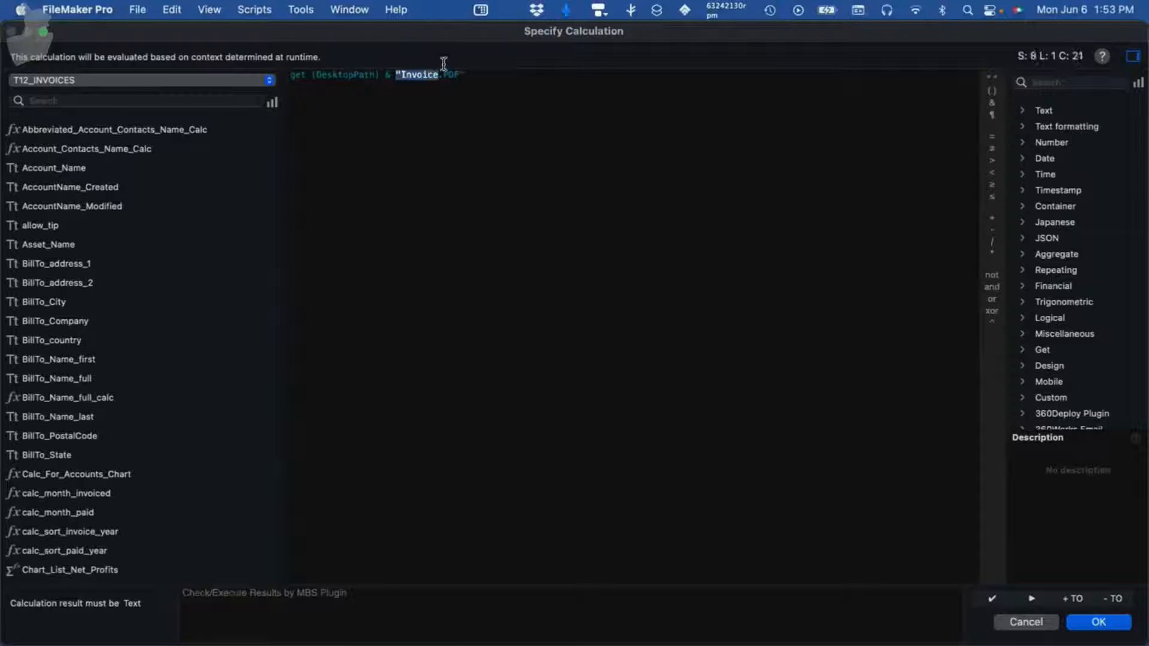
pyautogui.click(478, 74)
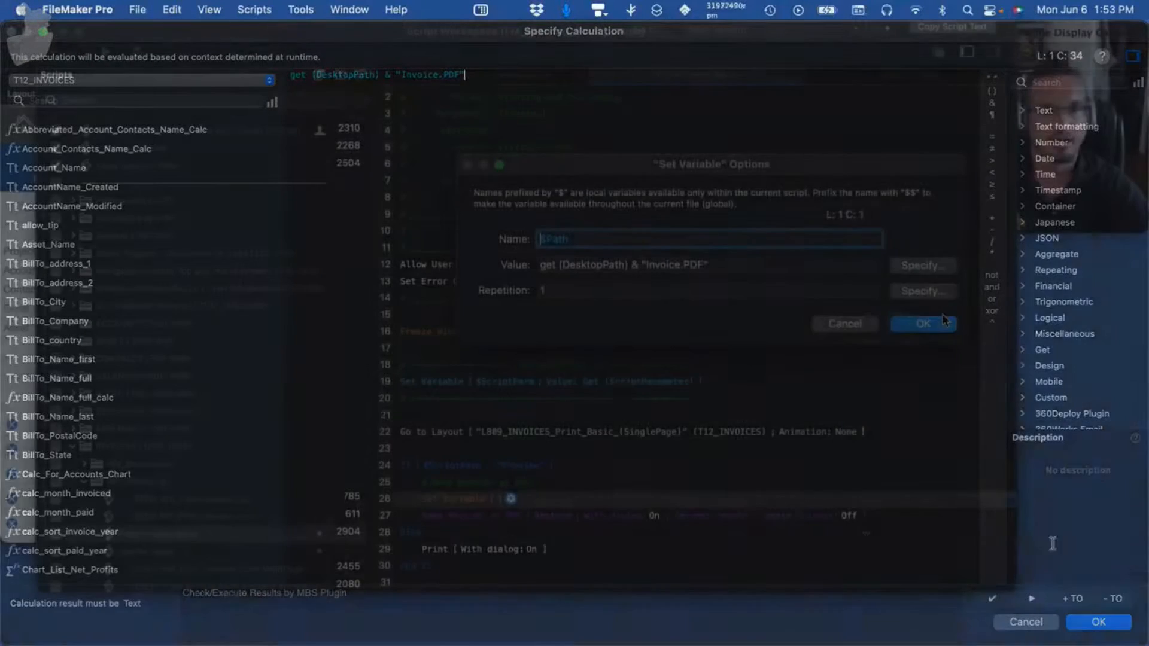
pyautogui.click(942, 323)
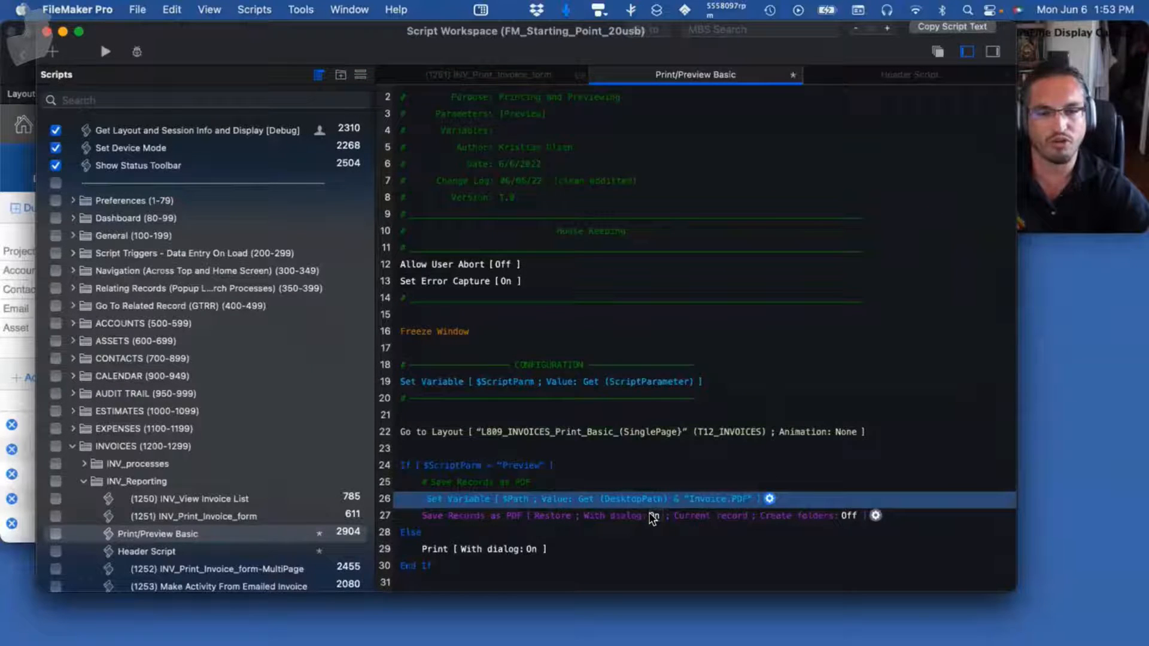
# Turn off the dialog for the Save Records as PDF step and output to $Path, automatically opening the file after saving
pyautogui.click(655, 516)
pyautogui.click(885, 515)
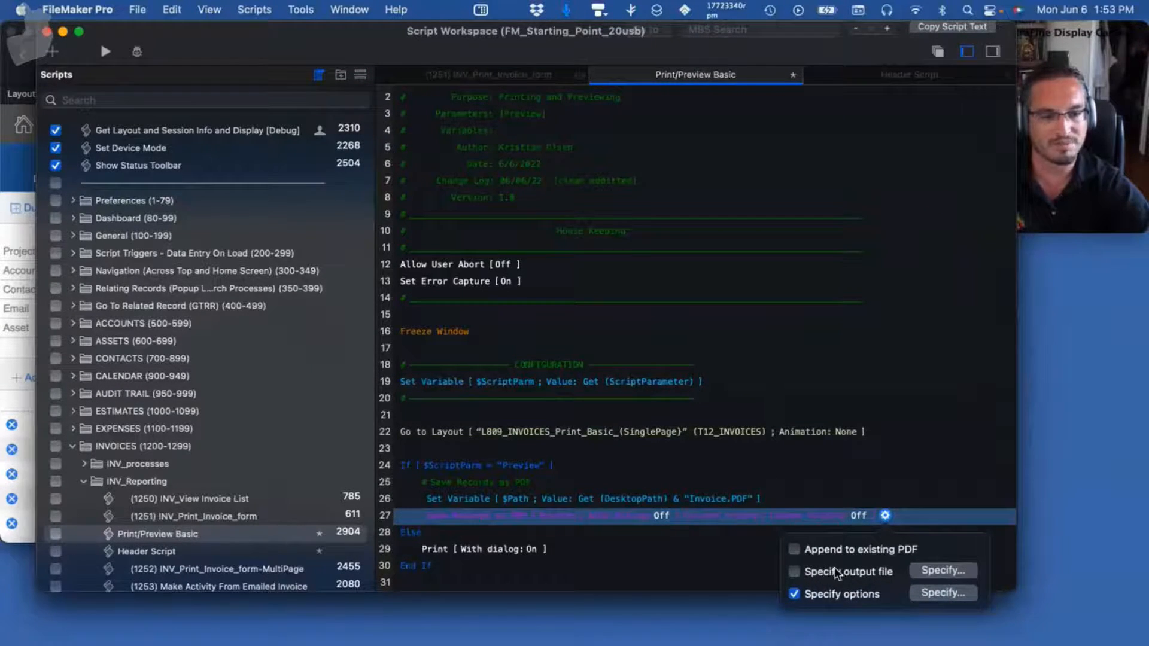
pyautogui.click(943, 570)
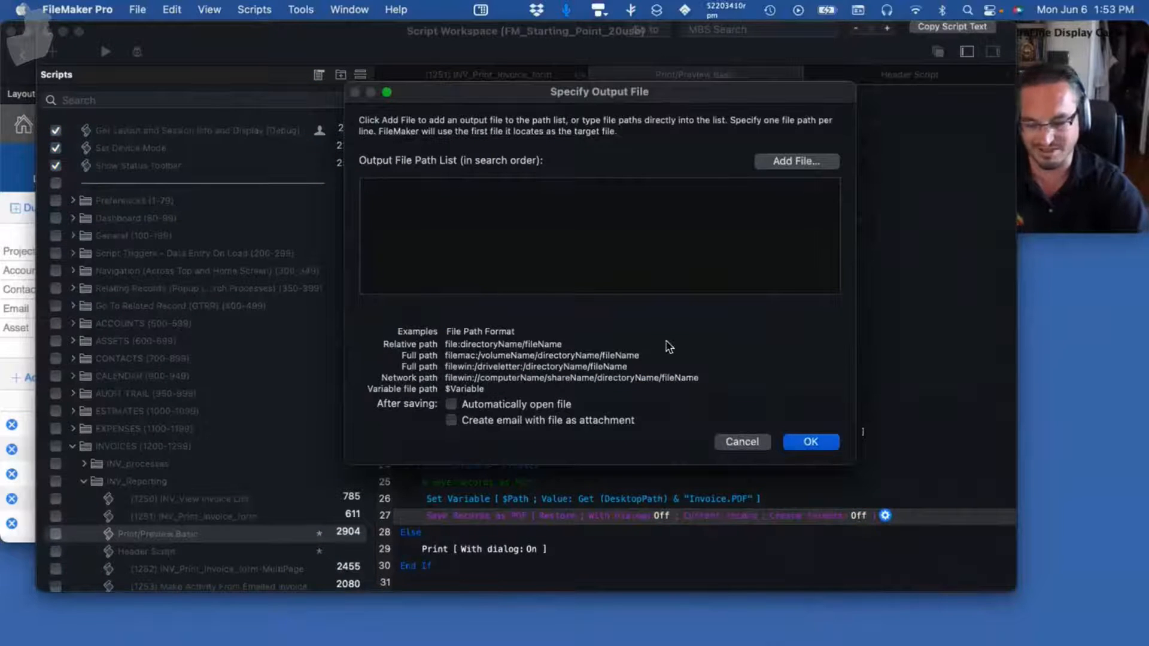
pyautogui.write('$Path')
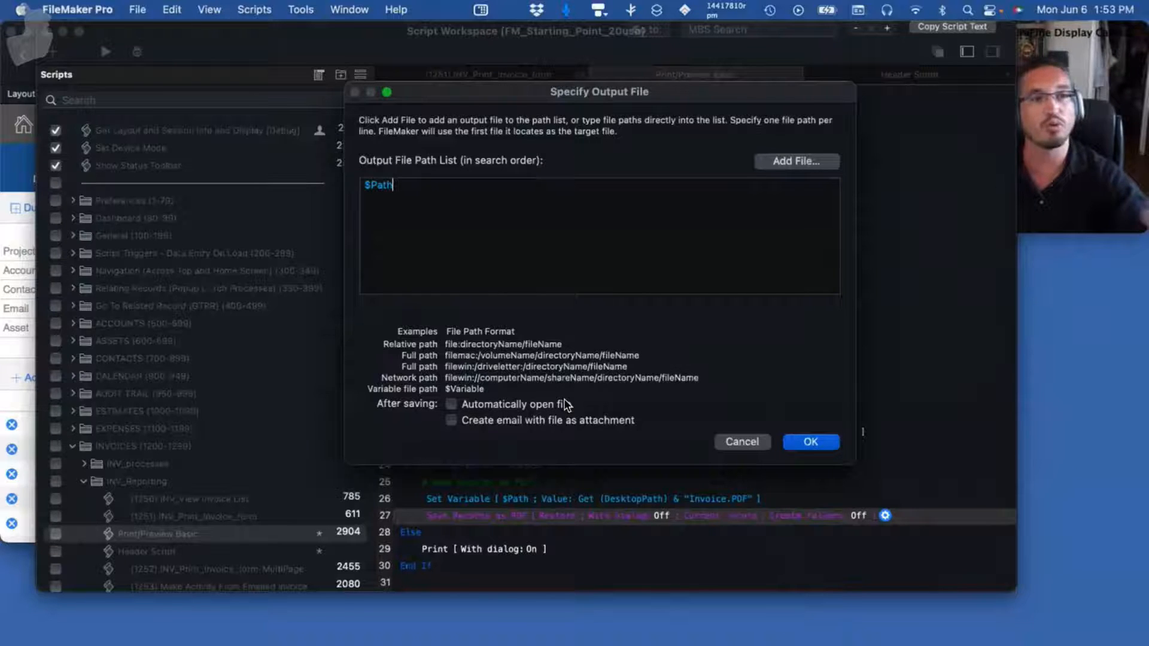
pyautogui.click(453, 401)
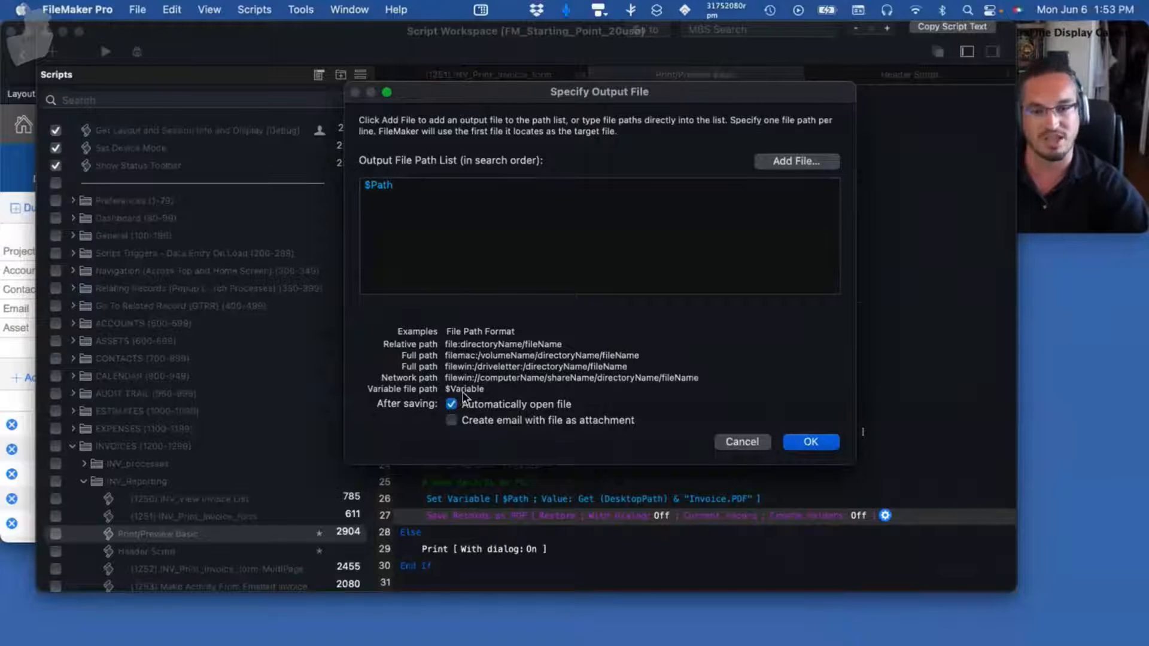
pyautogui.click(801, 432)
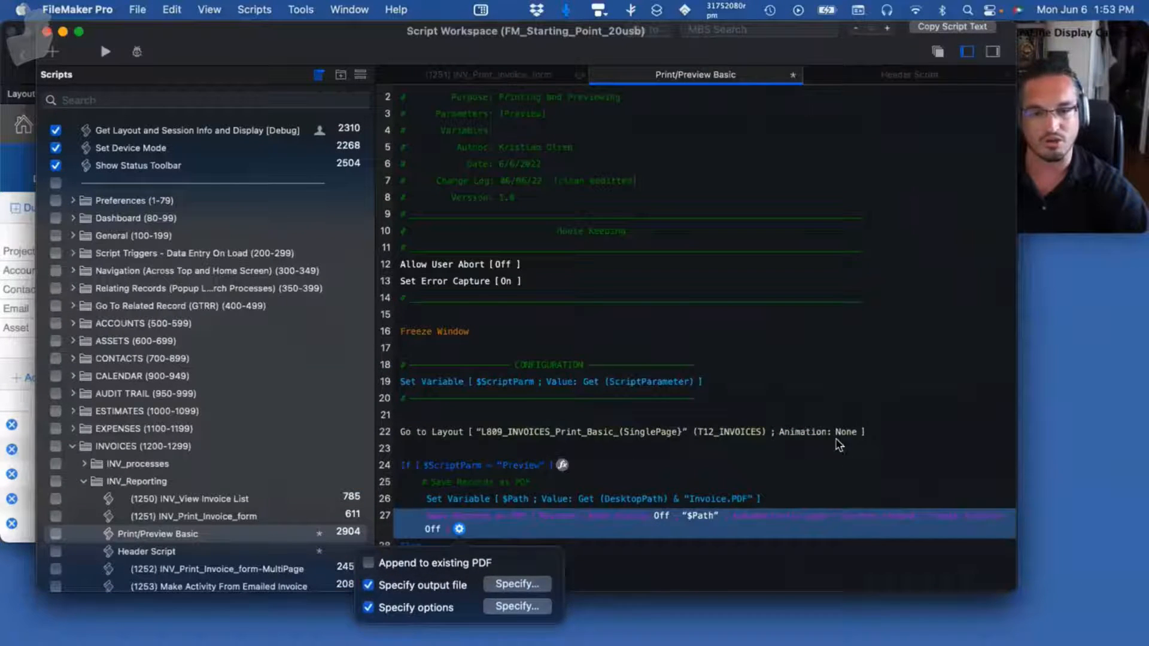
pyautogui.click(845, 460)
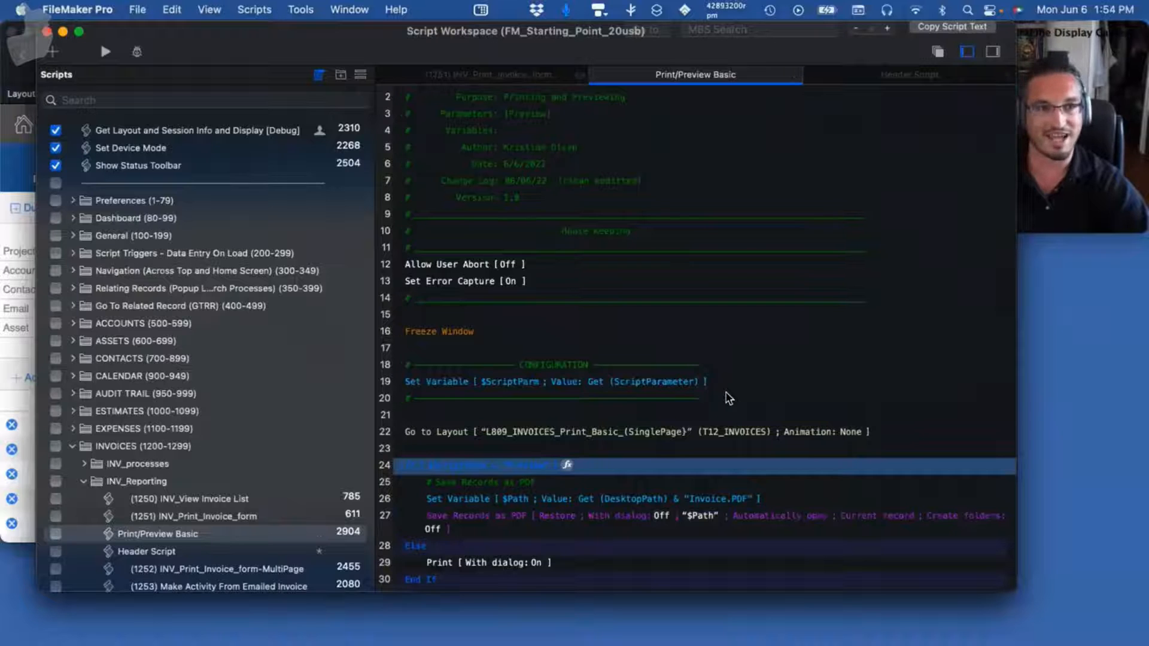
# Open the invoice layout for editing and shift the Send by Email and Report buttons right, away from the Print button
pyautogui.moveTo(245, 41); pyautogui.dragTo(254, 40)
pyautogui.press('super+w')
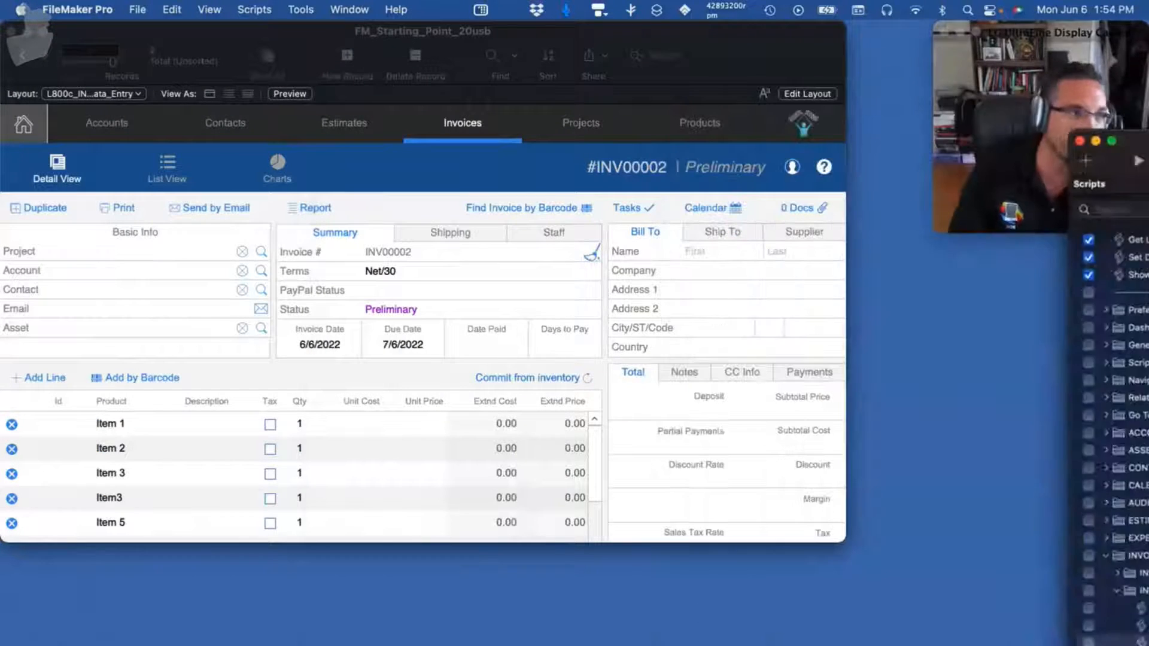
pyautogui.click(802, 93)
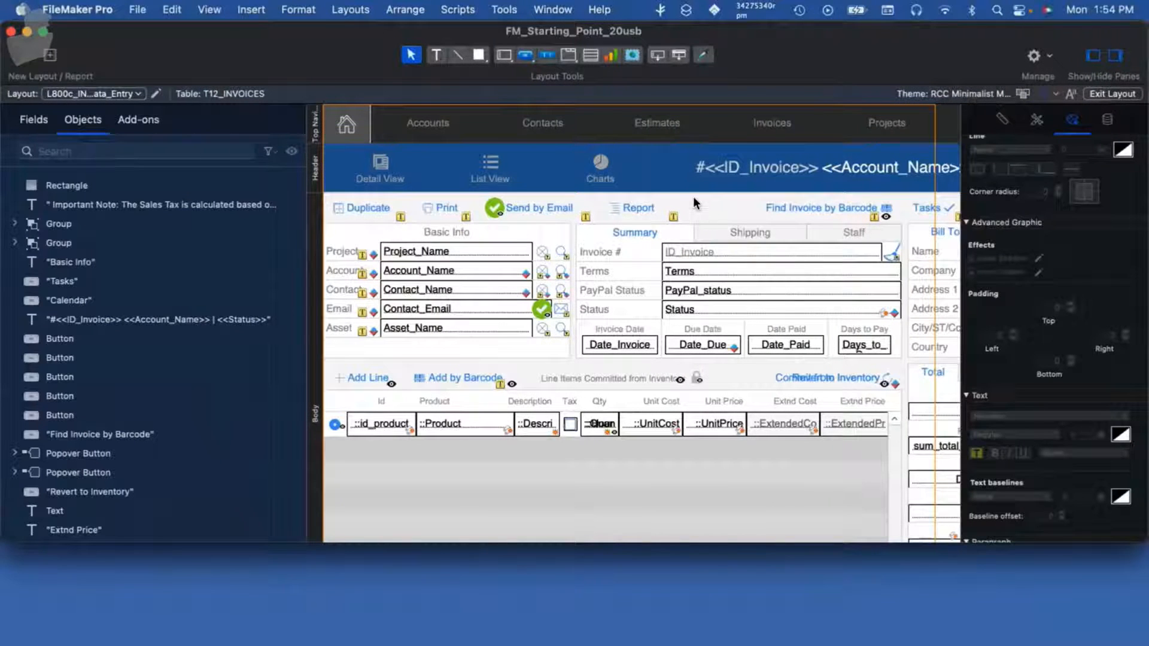
pyautogui.moveTo(699, 200); pyautogui.dragTo(503, 203)
pyautogui.hotkey('shift', 'Right')
pyautogui.hotkey('shift', 'Right')
pyautogui.hotkey('shift', 'Right')
pyautogui.hotkey('shift', 'Right')
pyautogui.hotkey('shift', 'Right')
pyautogui.hotkey('shift', 'Right')
pyautogui.hotkey('shift', 'Right')
pyautogui.hotkey('shift', 'Right')
pyautogui.hotkey('shift', 'Right')
pyautogui.hotkey('shift', 'Right')
pyautogui.hotkey('shift', 'Right')
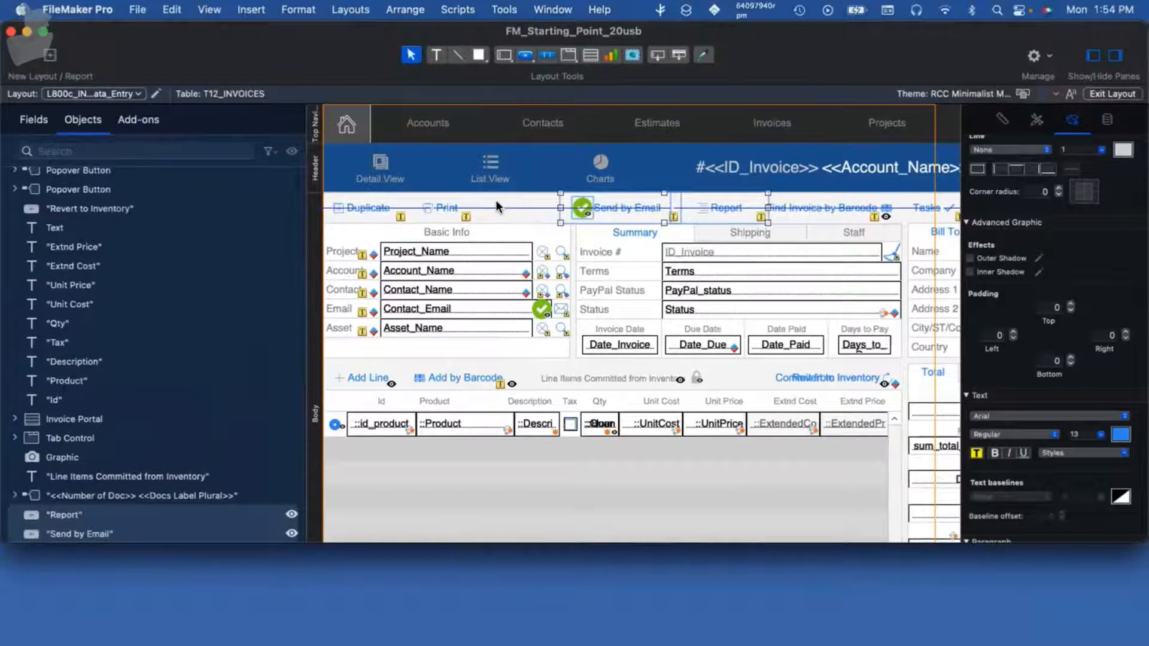
# Duplicate the Print button immediately to its right and label the copy Preview
pyautogui.click(442, 207)
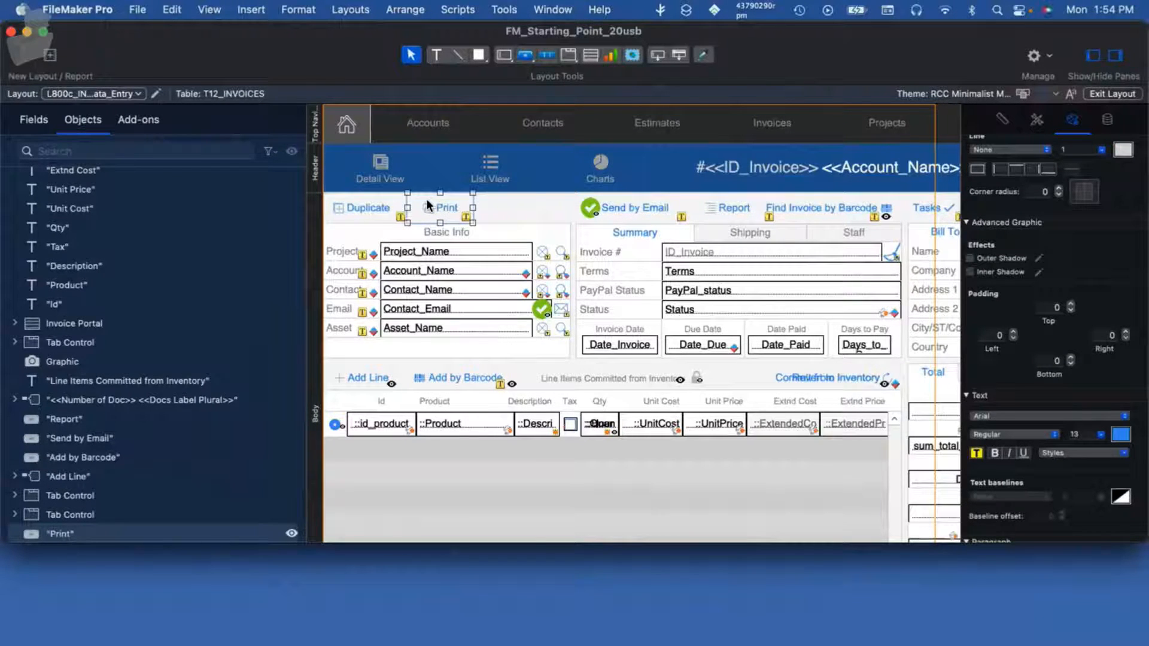
pyautogui.moveTo(427, 201); pyautogui.dragTo(493, 201)
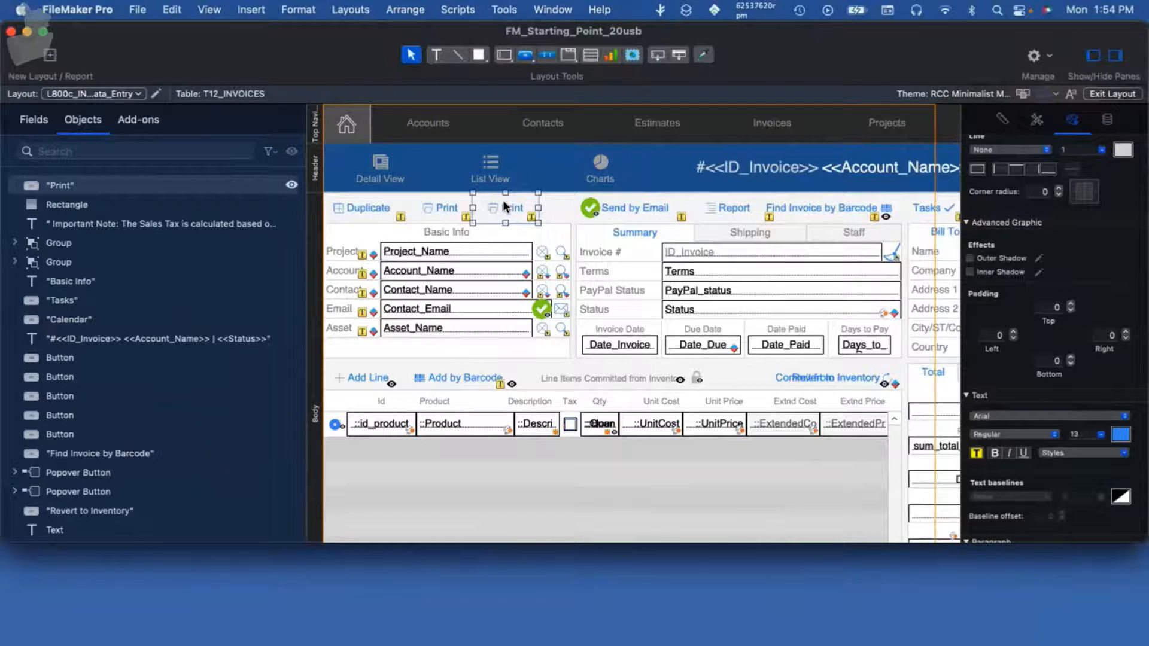
pyautogui.doubleClick(502, 200)
pyautogui.write('Pr')
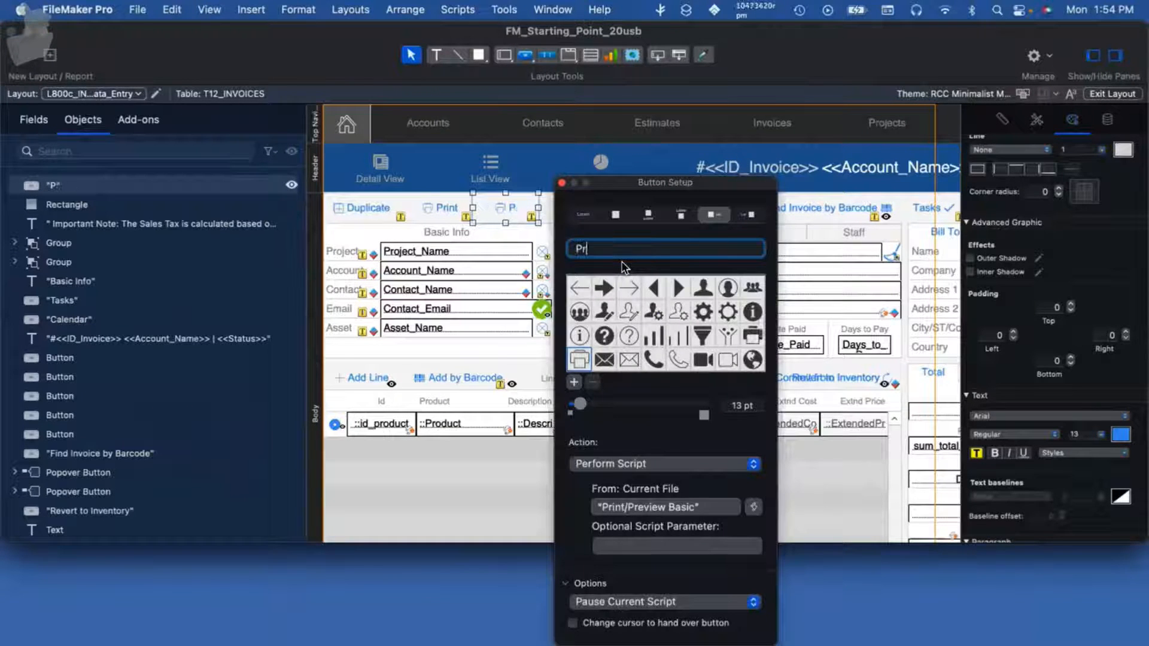
pyautogui.write('eview')
# Give the Preview button the outlined PDF icon and set its script parameter to "Preview"
pyautogui.scroll(-5, 640, 329)
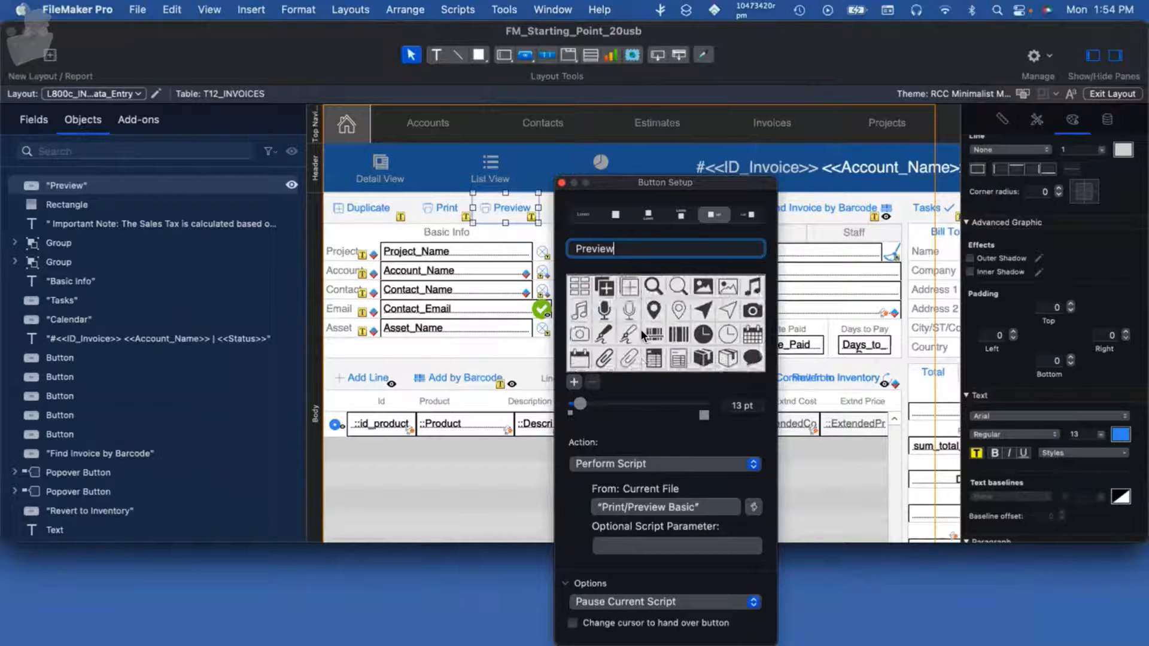
pyautogui.scroll(3, 641, 329)
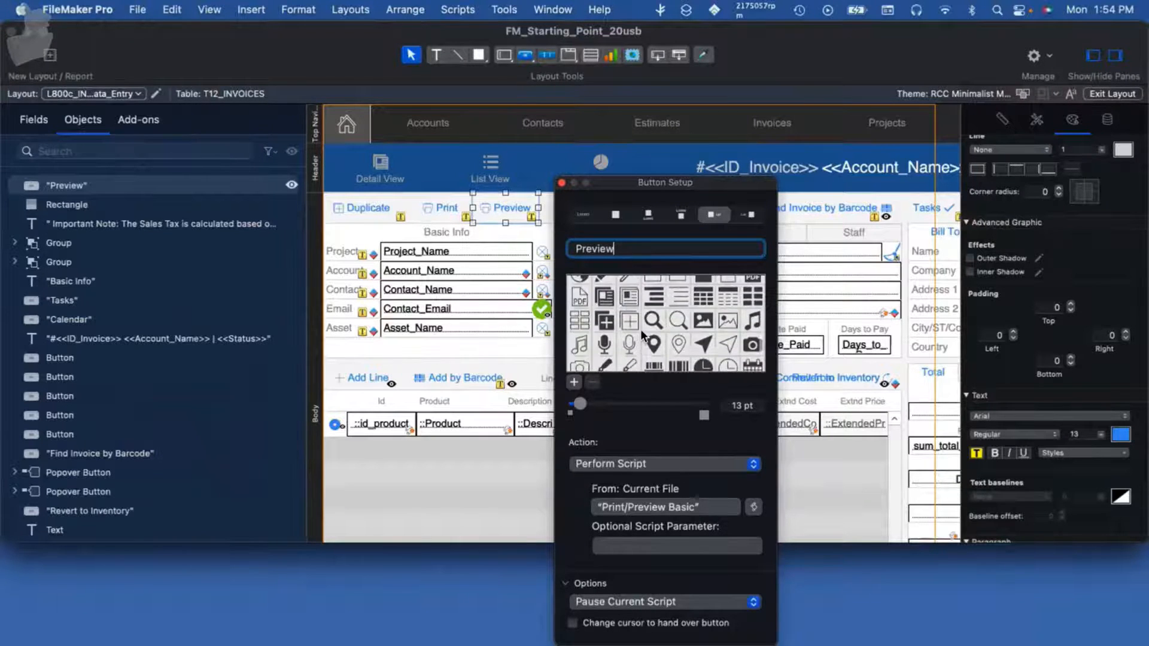
pyautogui.scroll(3, 640, 329)
pyautogui.click(578, 350)
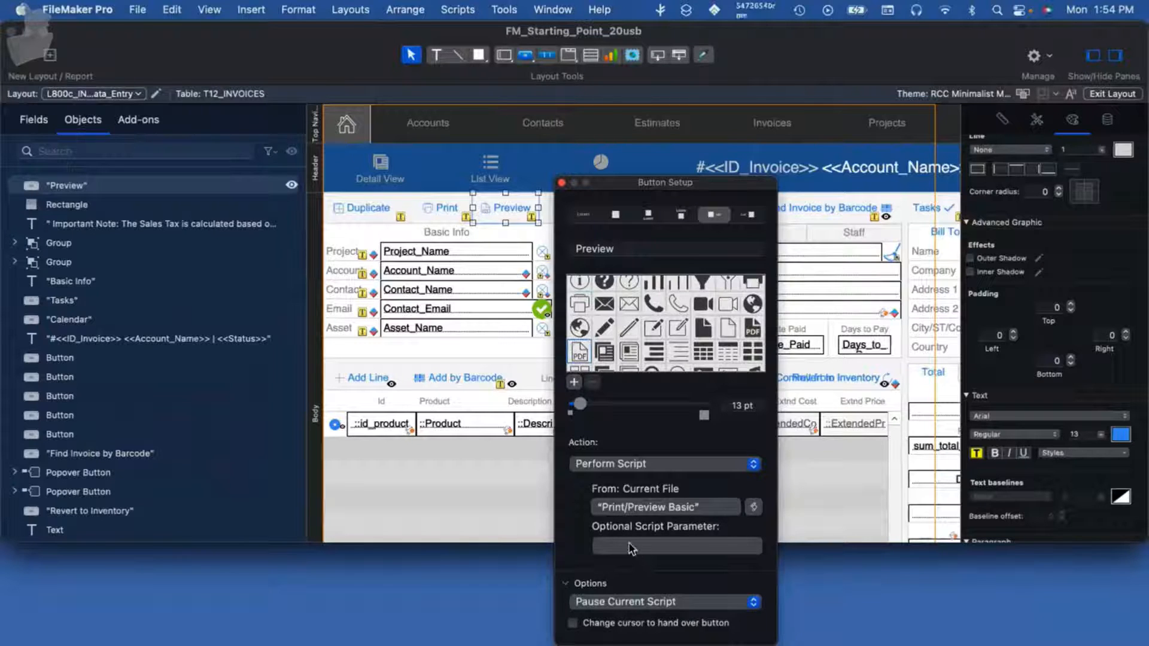
pyautogui.click(660, 537)
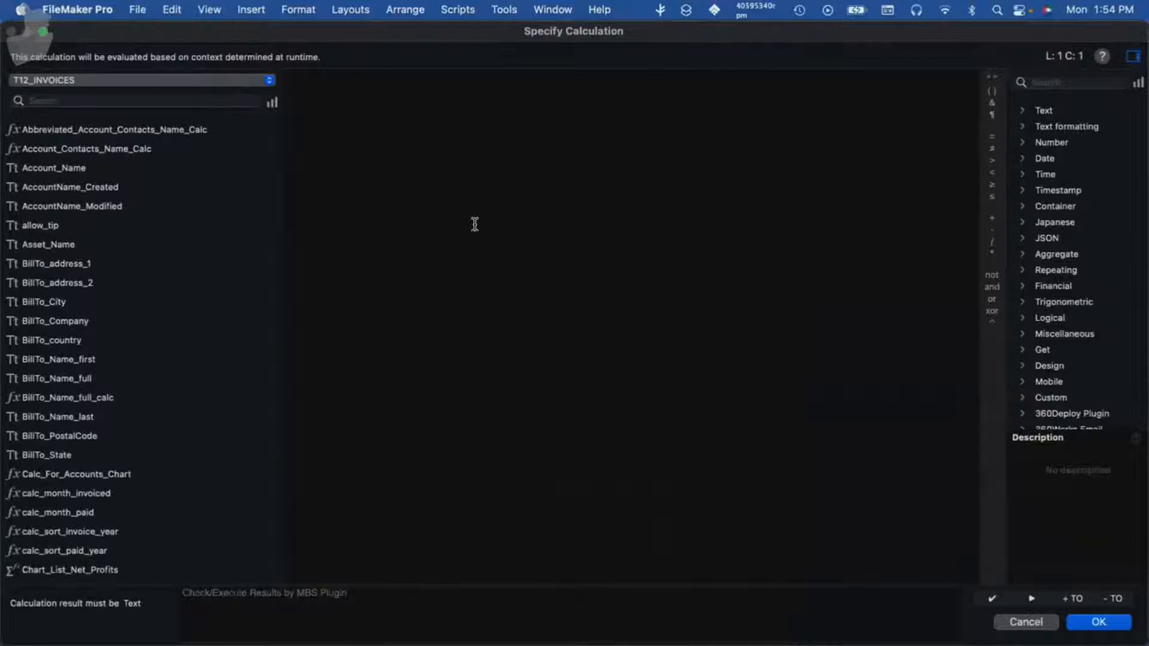
pyautogui.write('"Preview"')
pyautogui.press('Return')
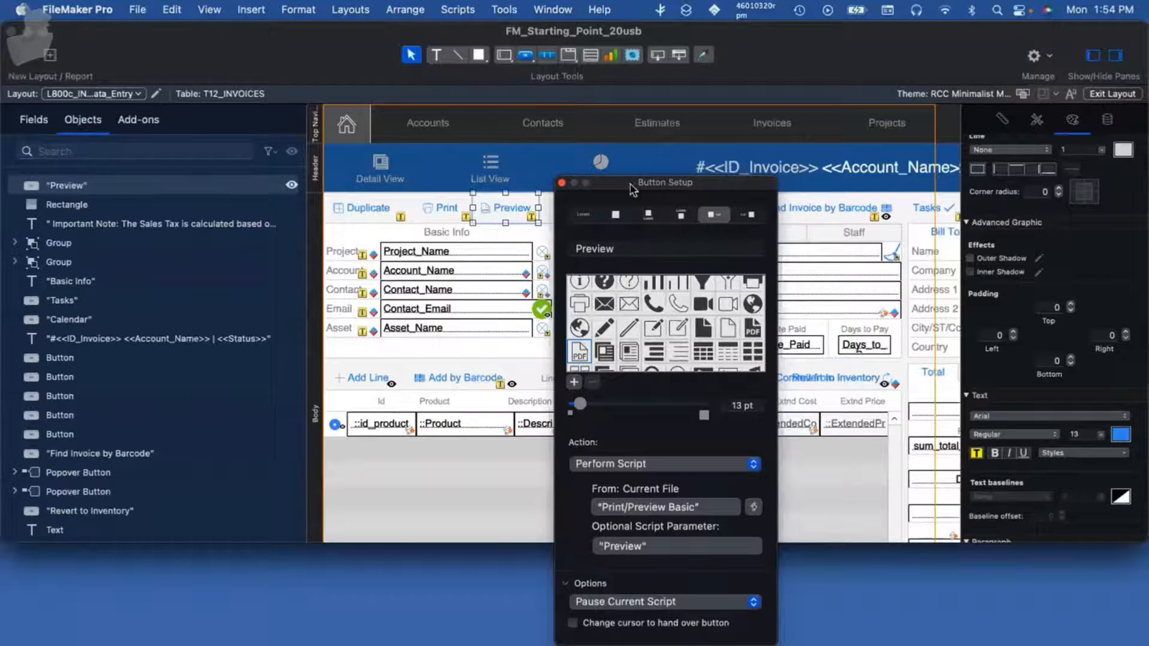
# Close the button setup and return the invoice layout to Browse mode, saving the layout changes
pyautogui.click(561, 184)
pyautogui.press('super+b')
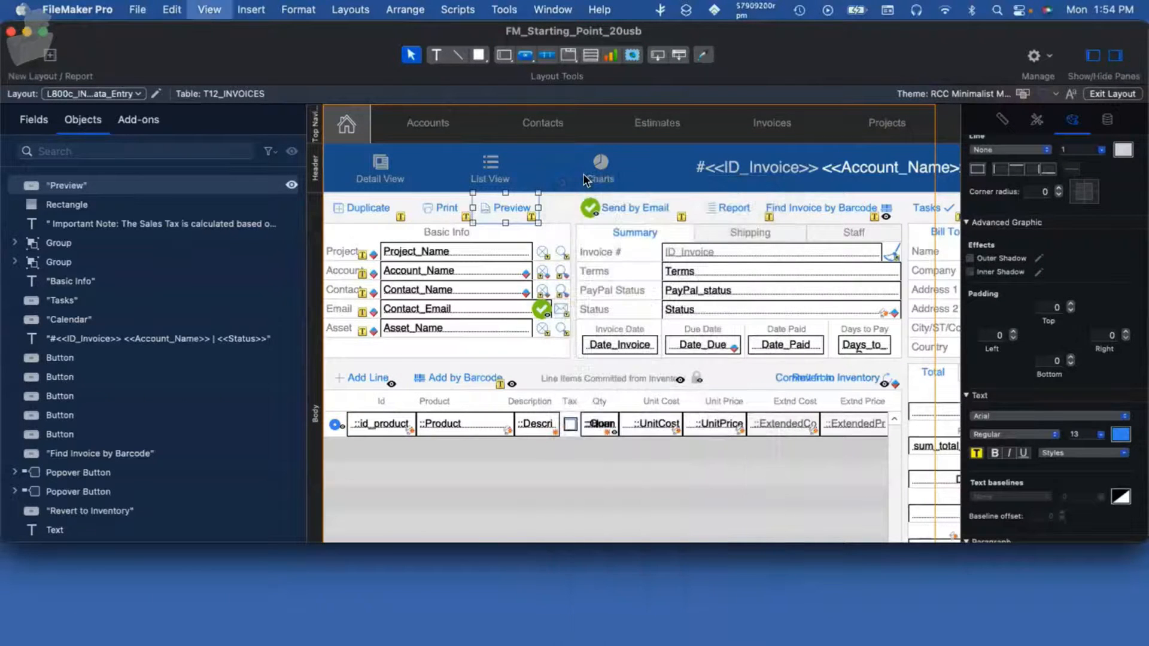
pyautogui.press('Return')
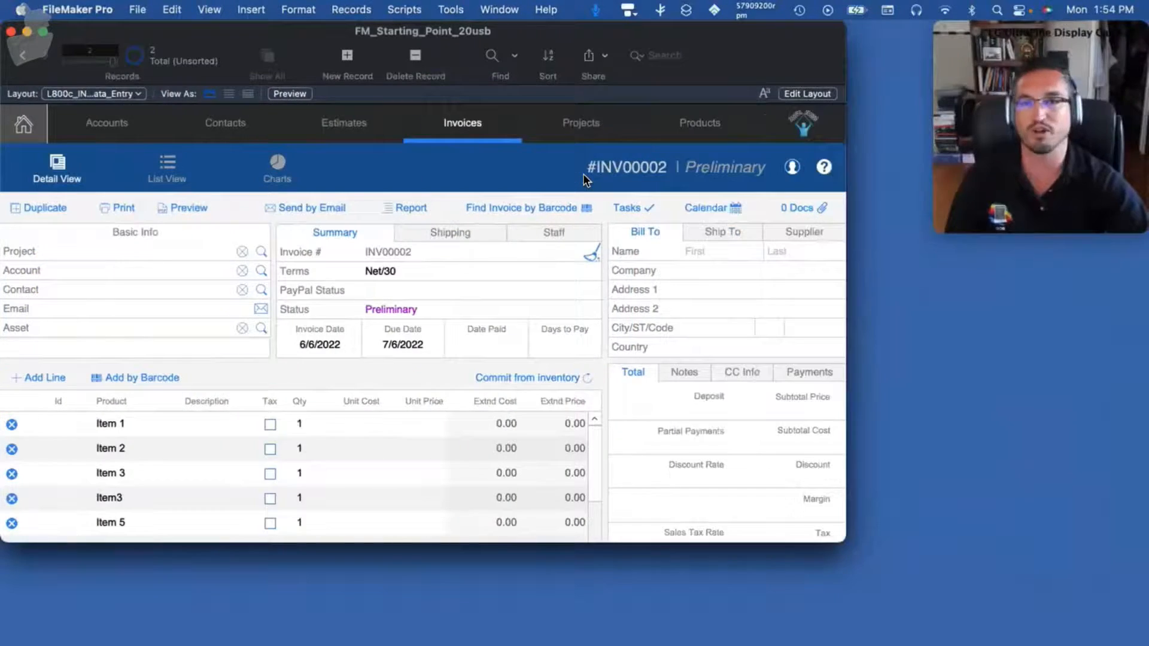
pyautogui.doubleClick(658, 37)
pyautogui.moveTo(658, 38); pyautogui.dragTo(756, 52)
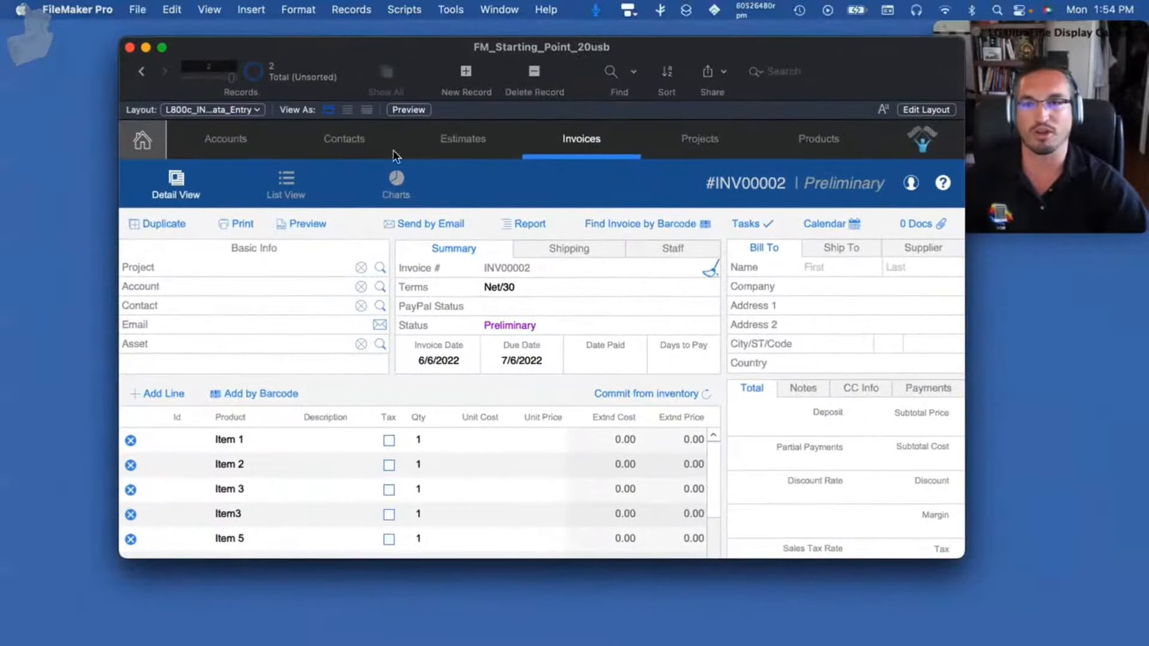
# Test the new Preview button on the current invoice, look over the generated PDF and close it
pyautogui.click(304, 216)
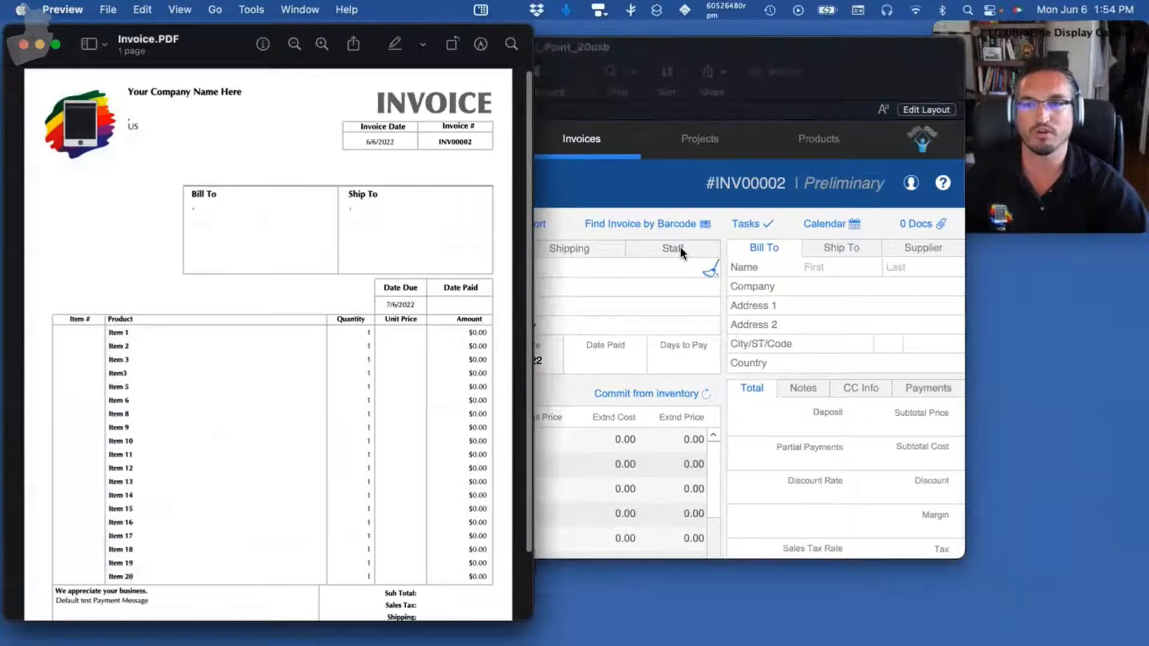
pyautogui.moveTo(138, 36); pyautogui.dragTo(383, 33)
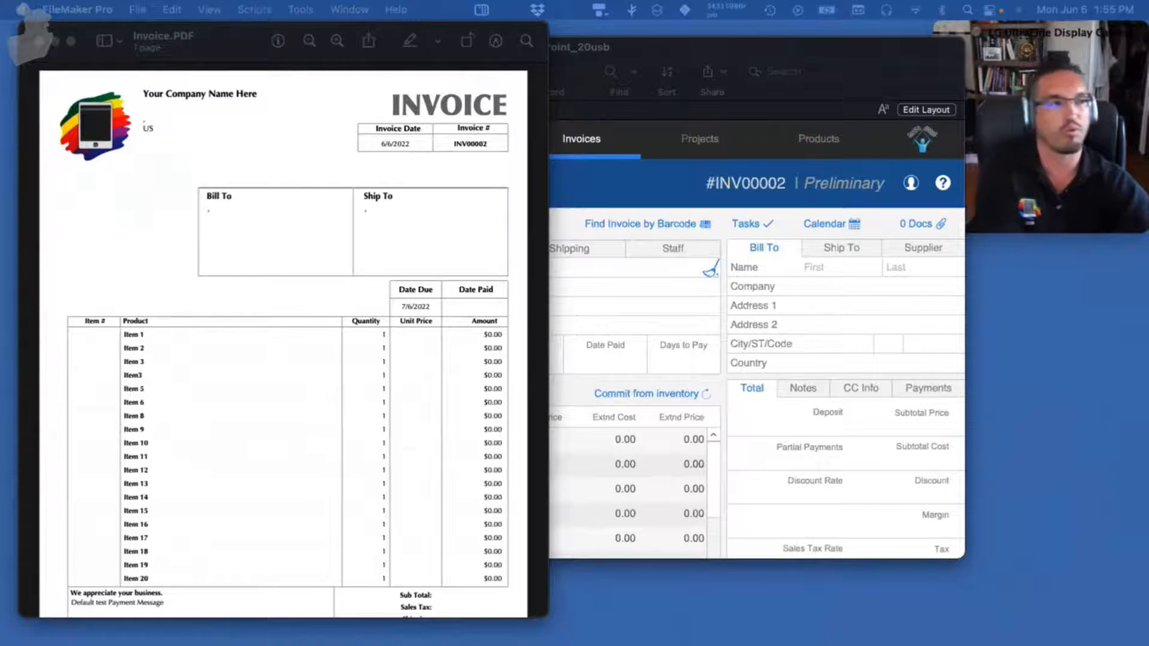
pyautogui.click(38, 41)
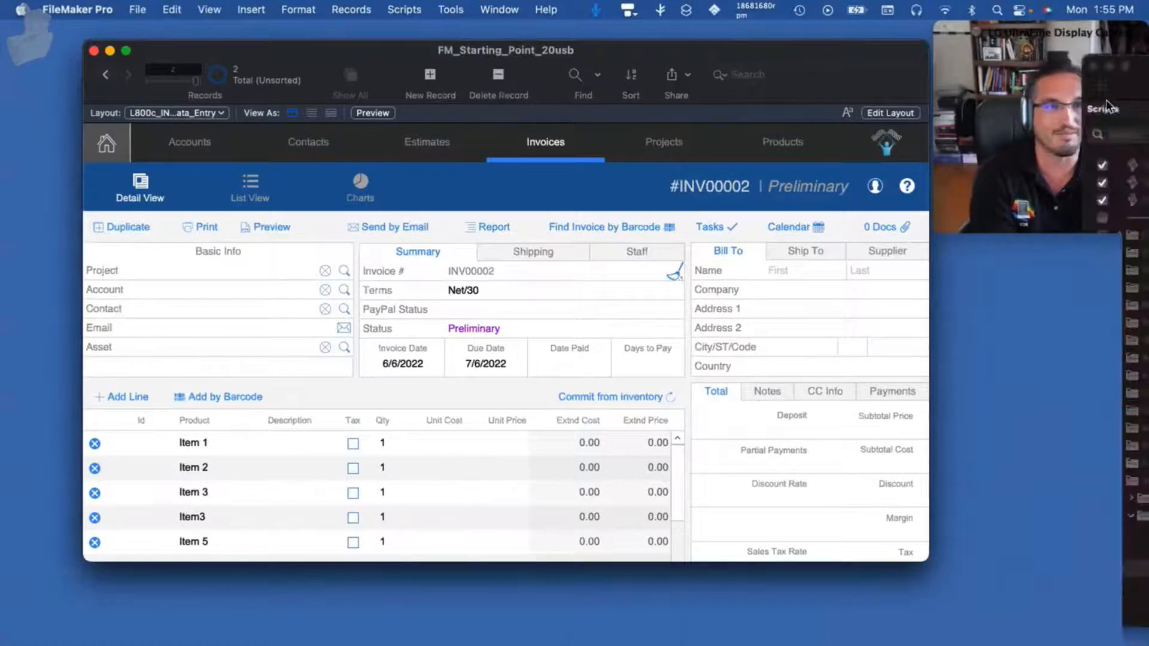
# Review the Preview and Print branches of the Print/Preview Basic script and close the Script Workspace, saving all script changes
pyautogui.press('super+shift+s')
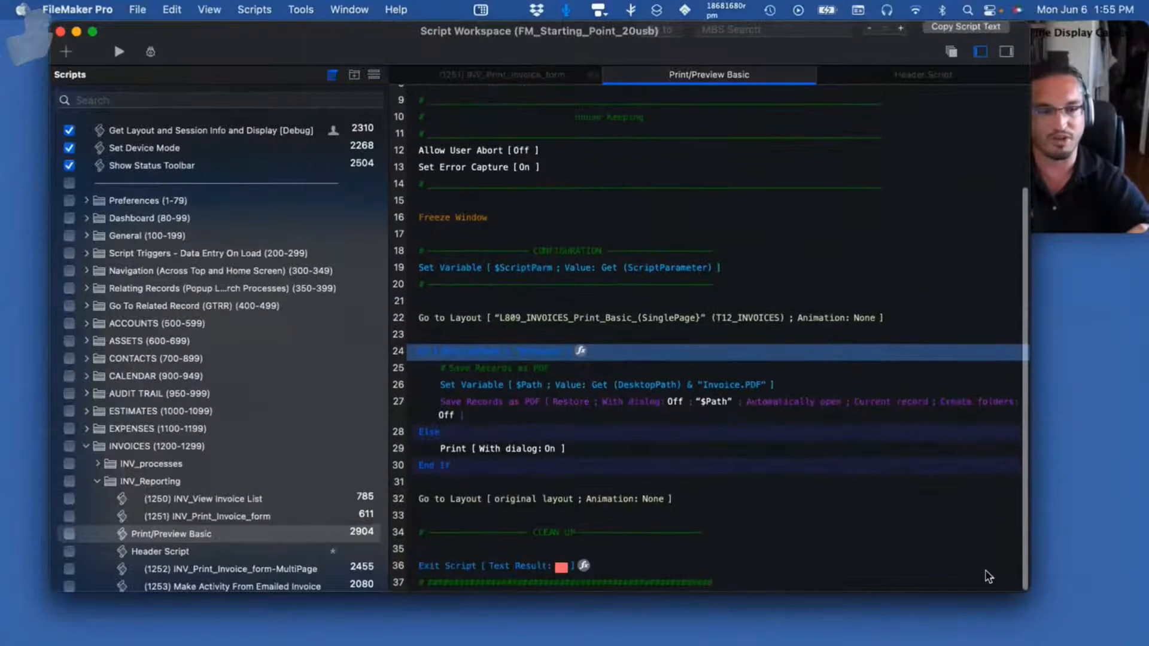
pyautogui.click(441, 320)
pyautogui.click(456, 448)
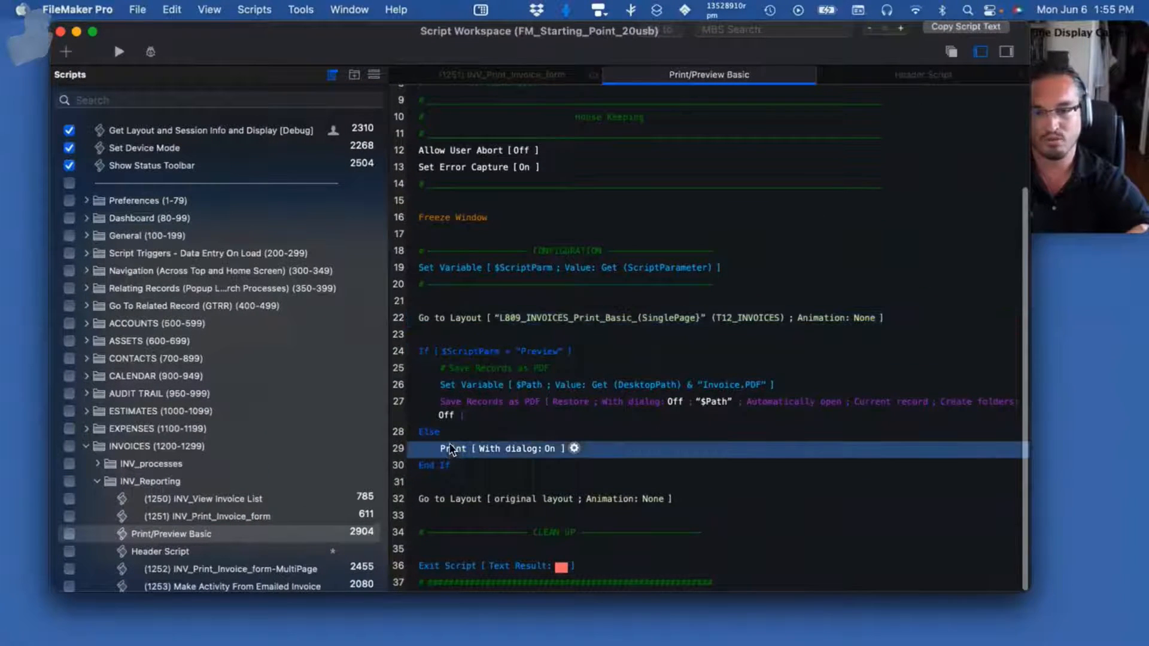
pyautogui.click(446, 504)
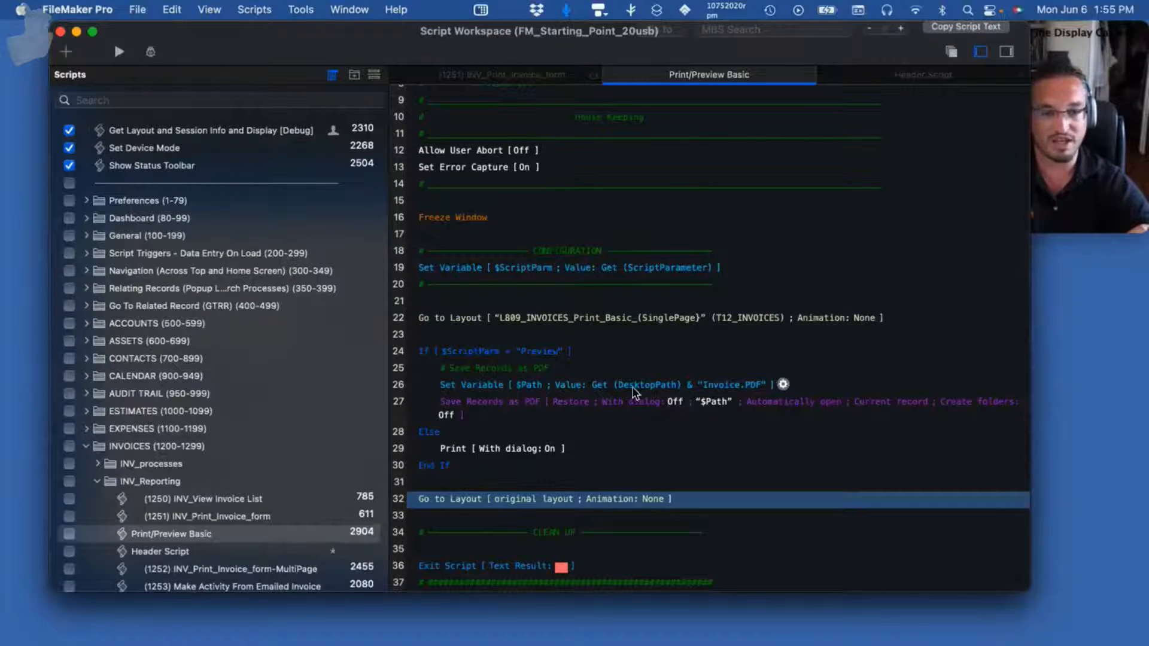
pyautogui.click(598, 386)
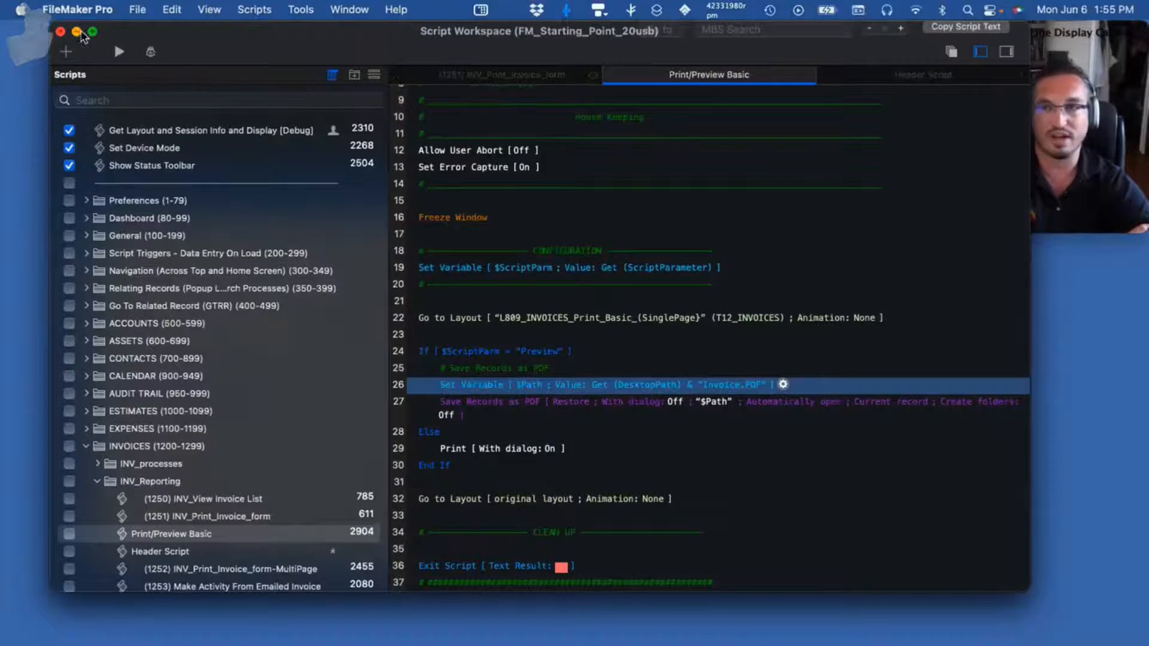
pyautogui.click(61, 31)
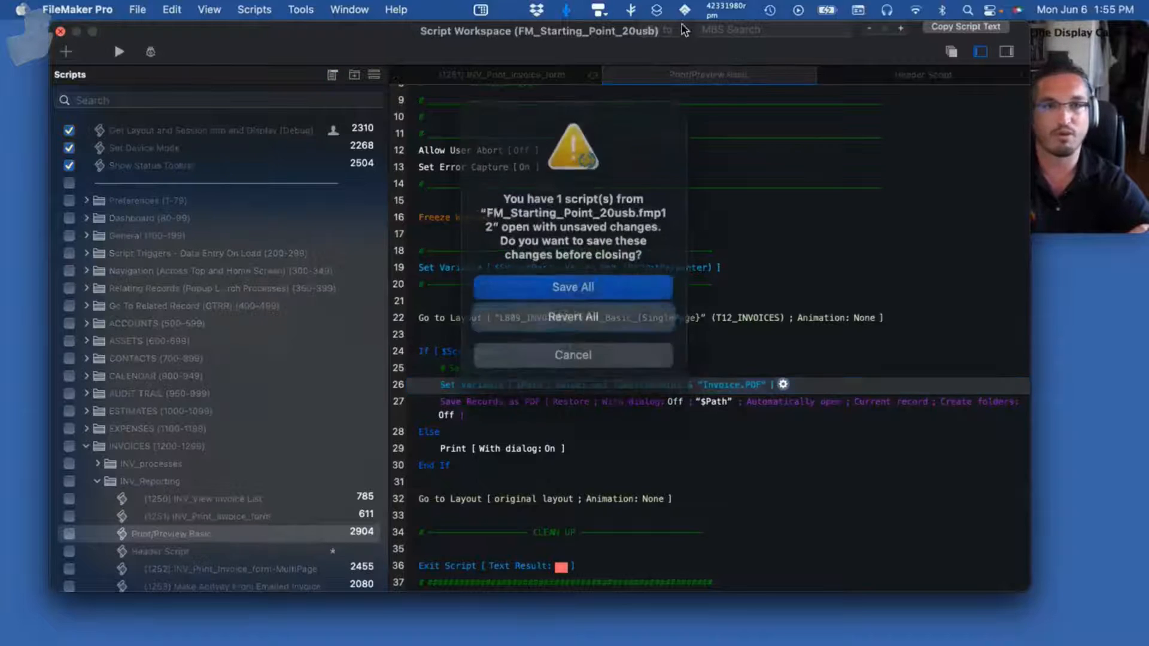
pyautogui.click(572, 283)
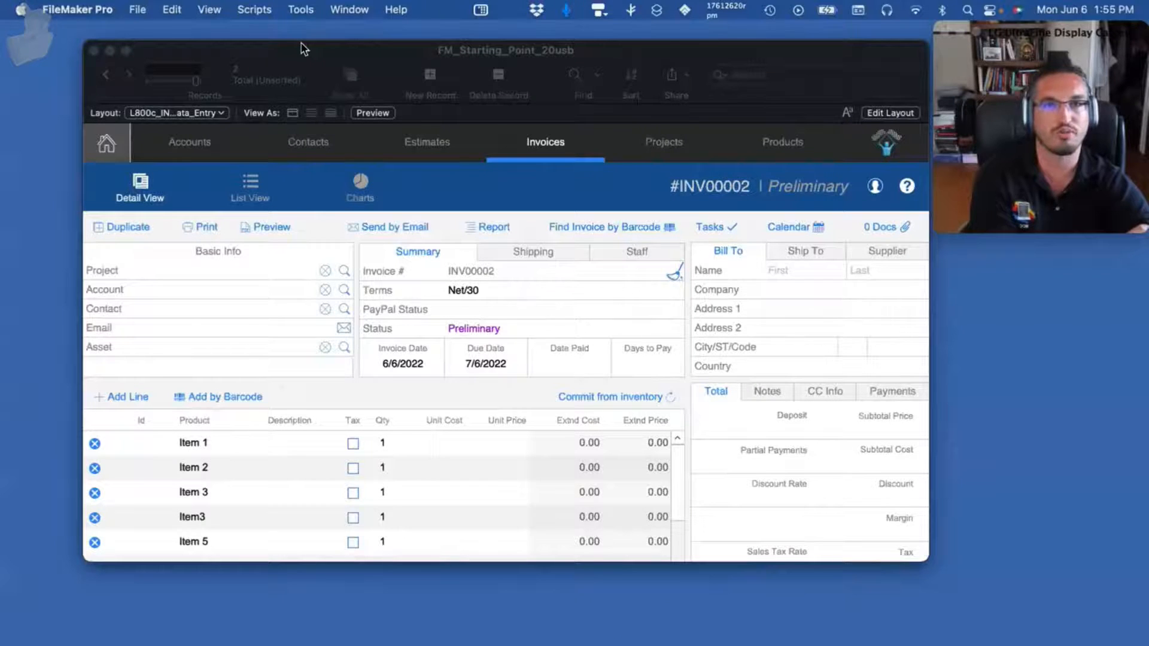
# Show the desktop icons and open the saved Invoice.PDF from the desktop
pyautogui.click(481, 10)
pyautogui.click(453, 35)
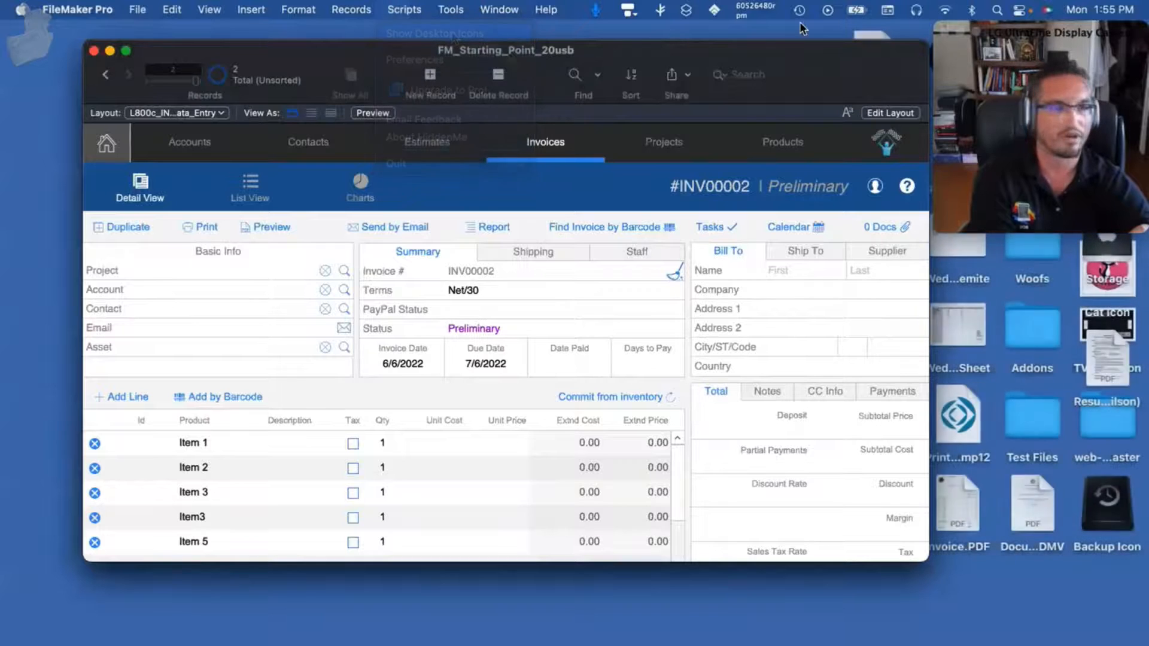
pyautogui.moveTo(782, 48); pyautogui.dragTo(692, 54)
pyautogui.click(944, 492)
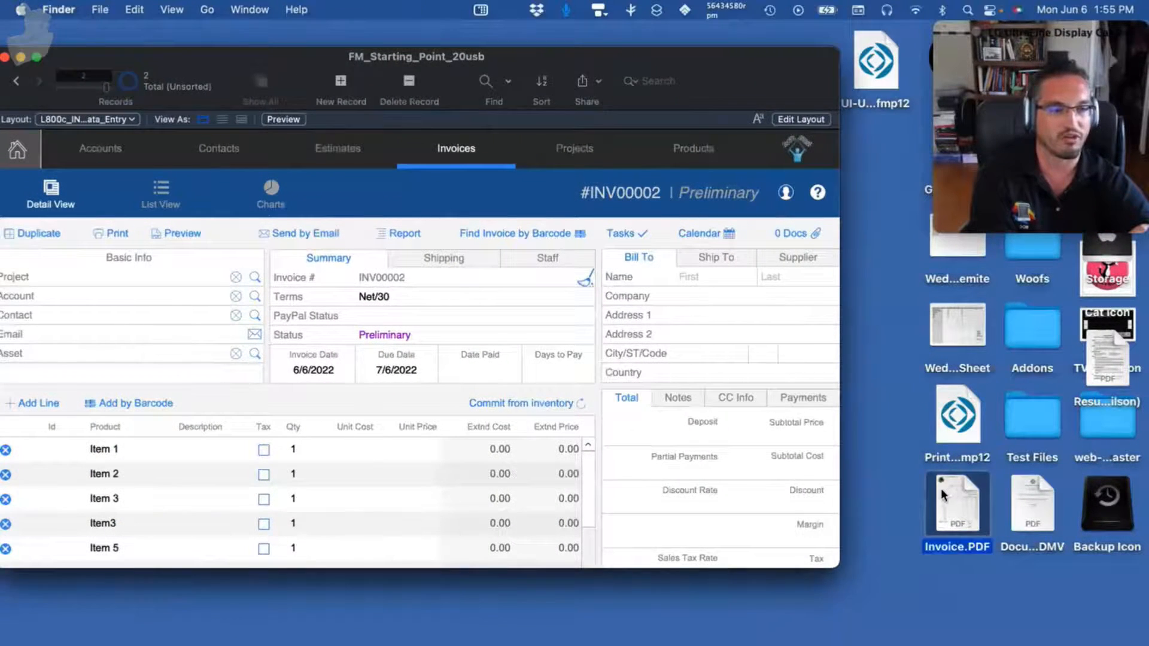
pyautogui.doubleClick(940, 488)
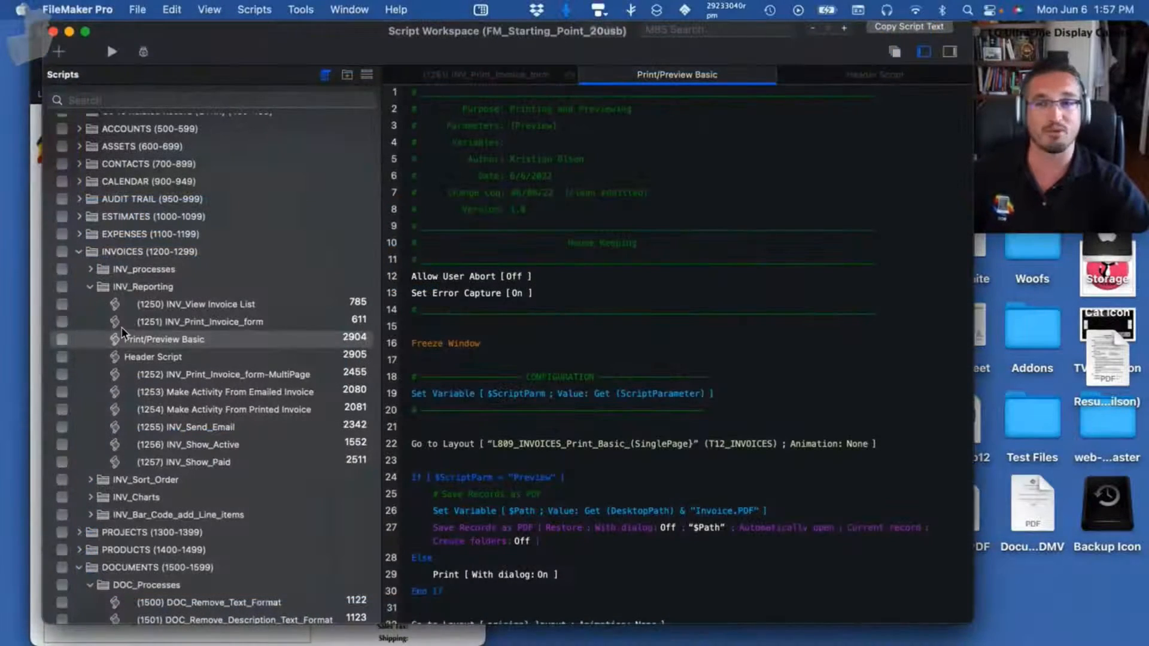
# Compare the Header Script, Print/Preview Basic and (1251) INV_Print_Invoice_form scripts in the INV_Reporting folder
pyautogui.click(128, 358)
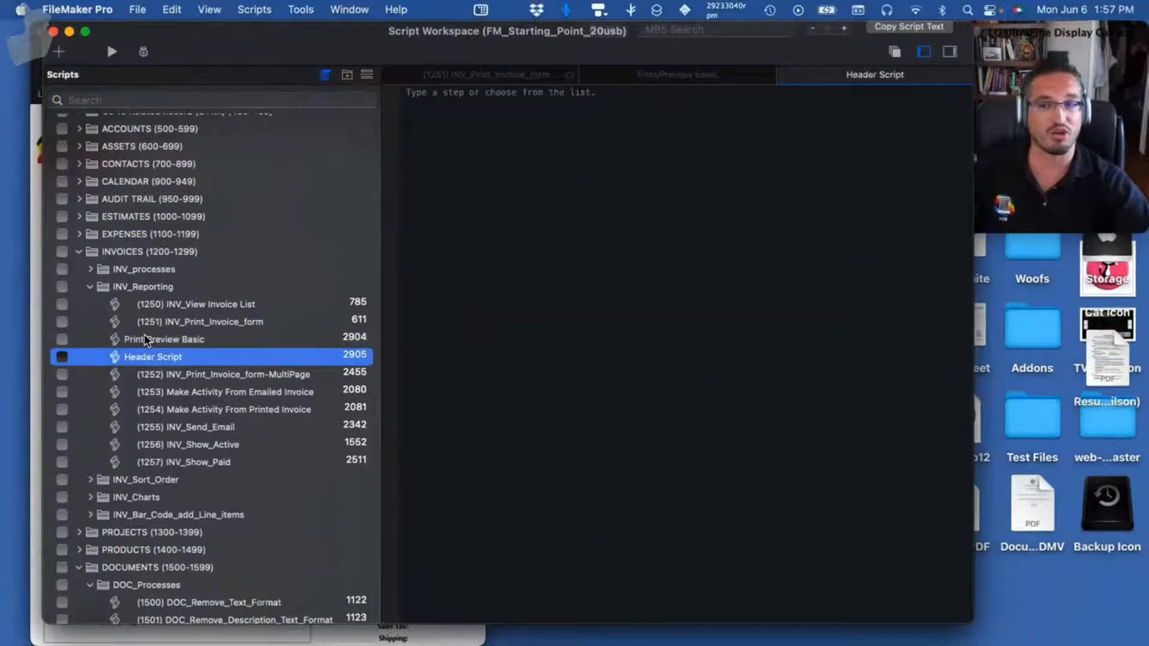
pyautogui.click(145, 341)
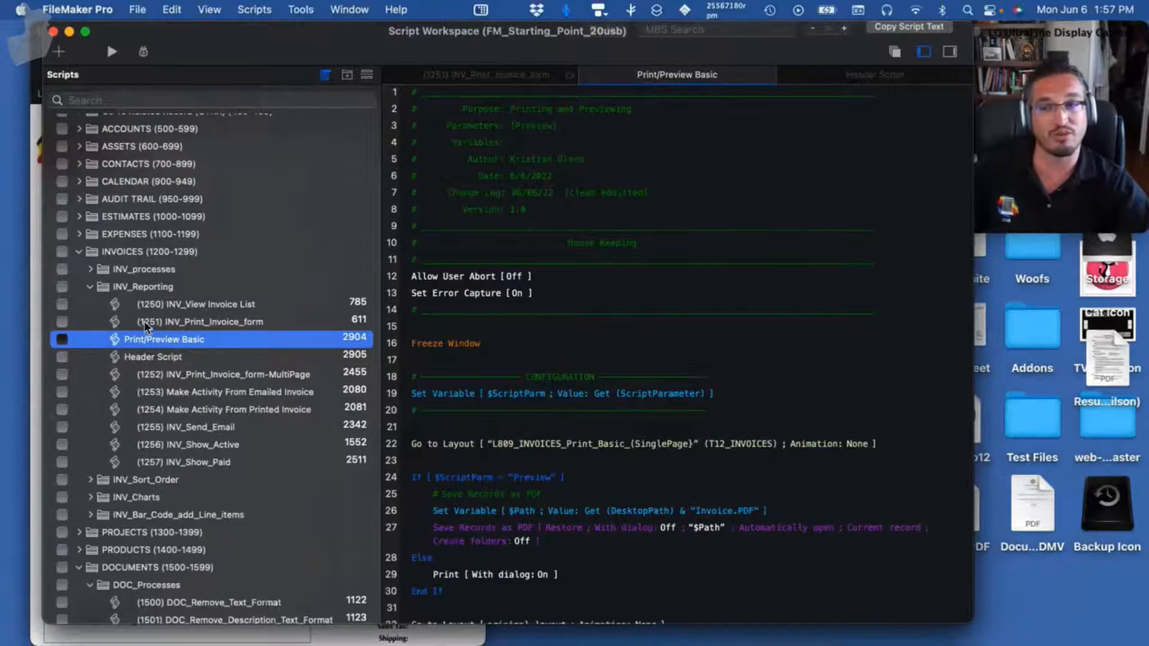
pyautogui.click(147, 322)
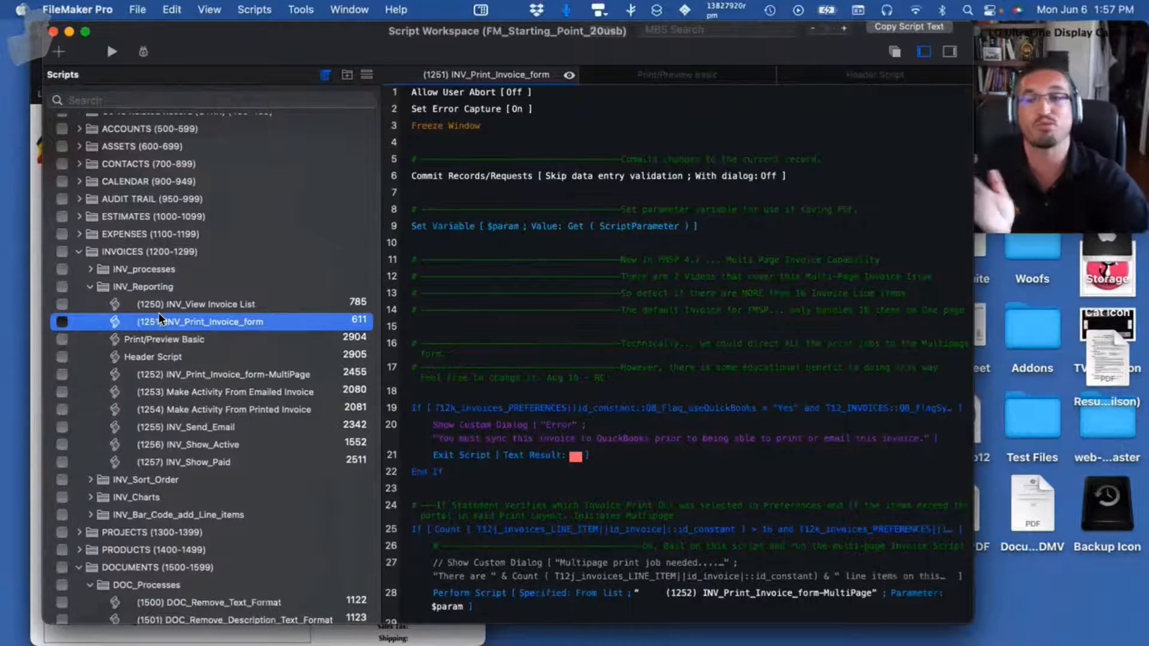
pyautogui.click(161, 339)
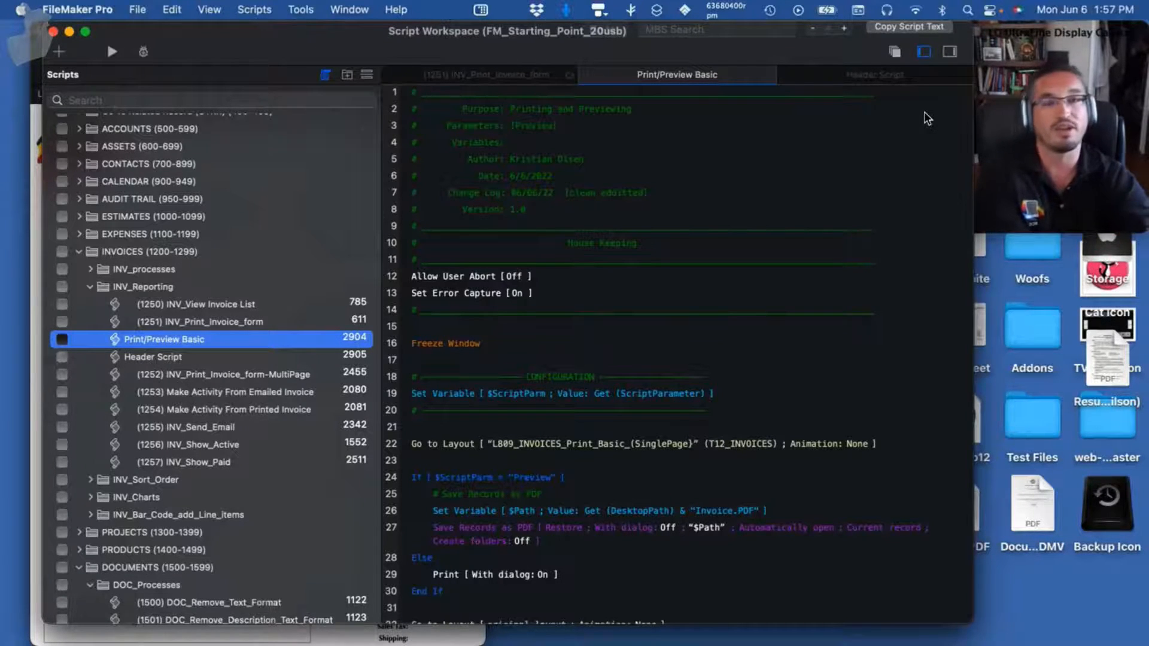
pyautogui.moveTo(701, 39); pyautogui.dragTo(1148, 135)
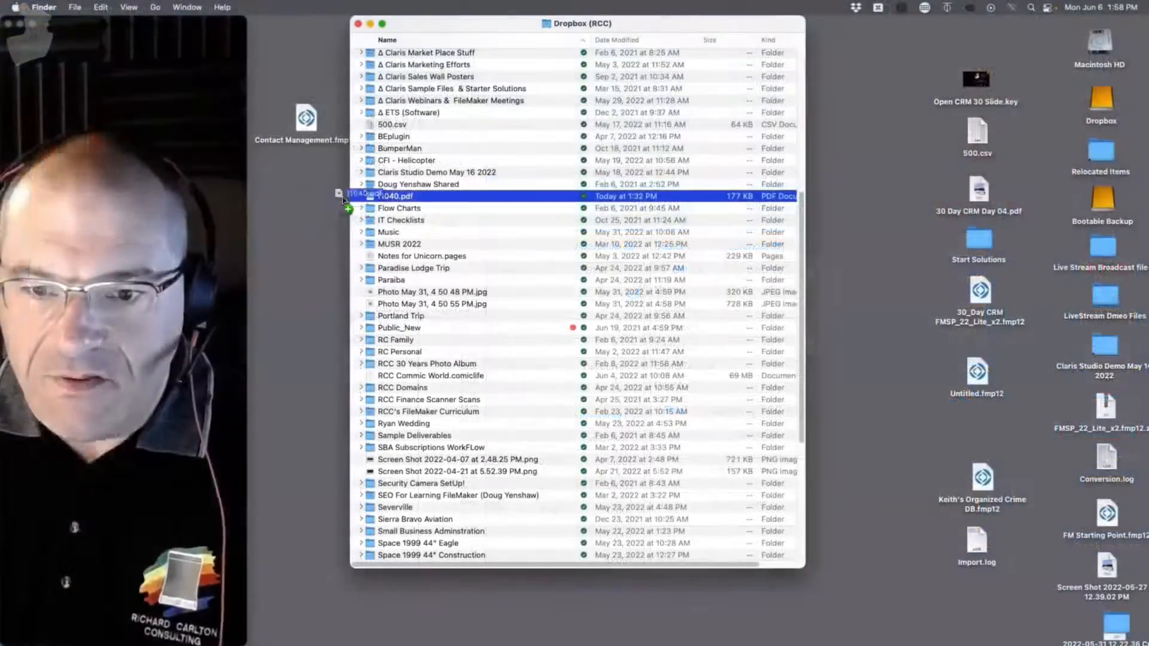
# Copy f1040.pdf from the Dropbox folder to the desktop and open the copy
pyautogui.click(455, 209)
pyautogui.press('cmd+w')
pyautogui.moveTo(326, 203); pyautogui.dragTo(703, 206)
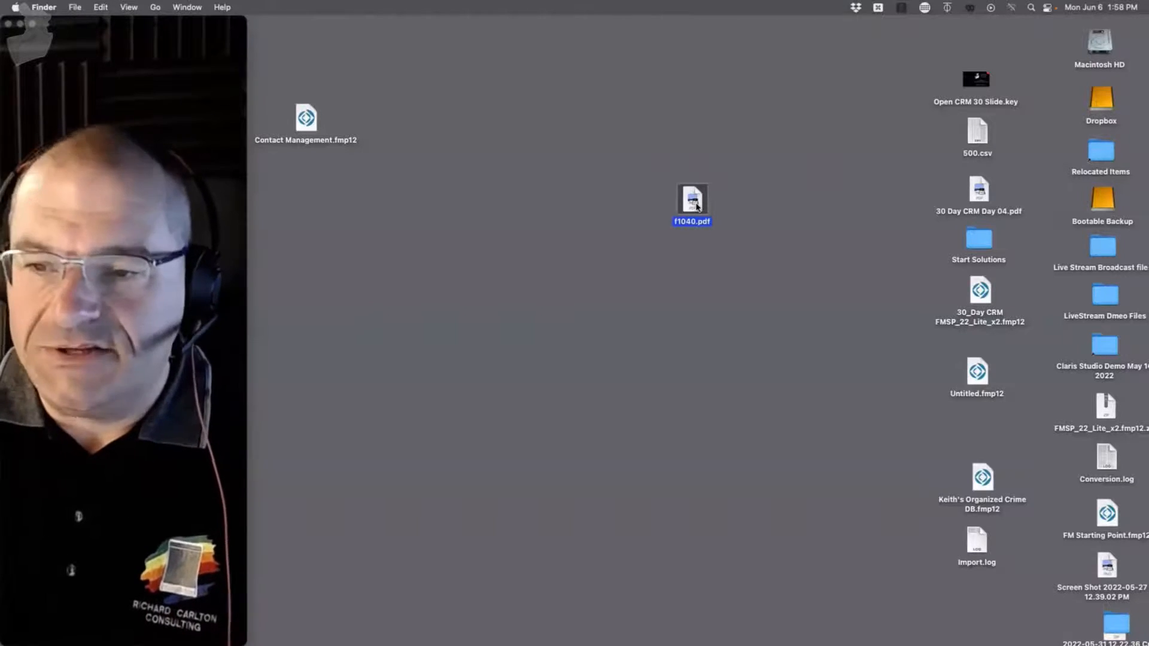
pyautogui.doubleClick(697, 204)
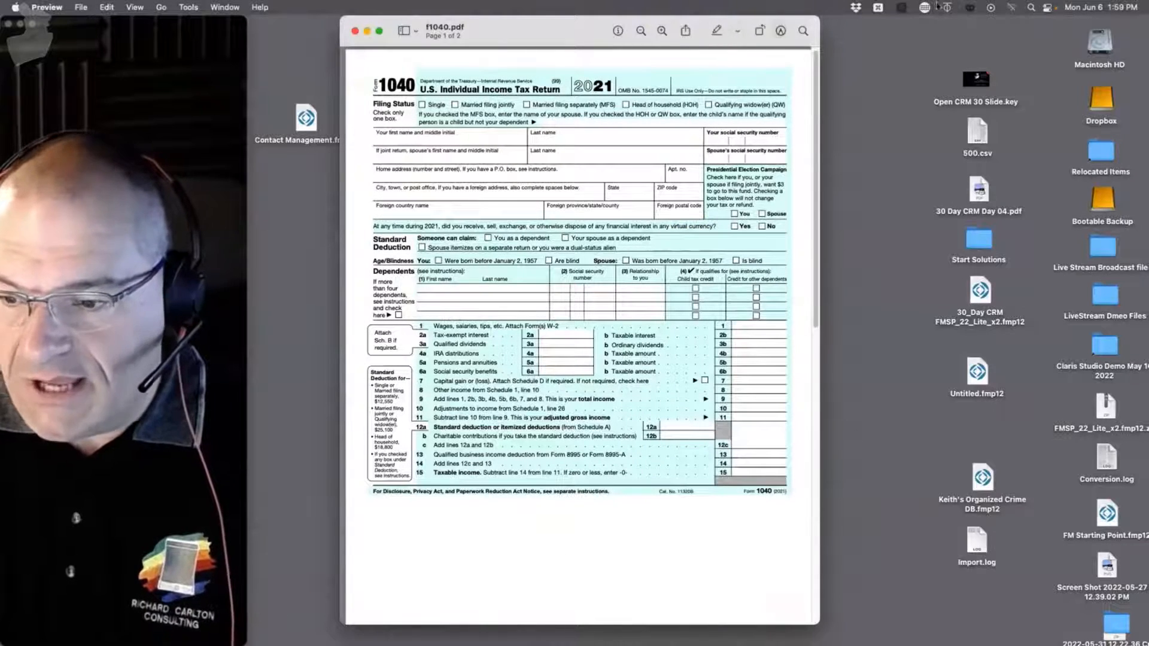
# Enlarge the f1040.pdf window to examine the first page of the 1040 tax form, and close it
pyautogui.moveTo(725, 23); pyautogui.dragTo(821, 23)
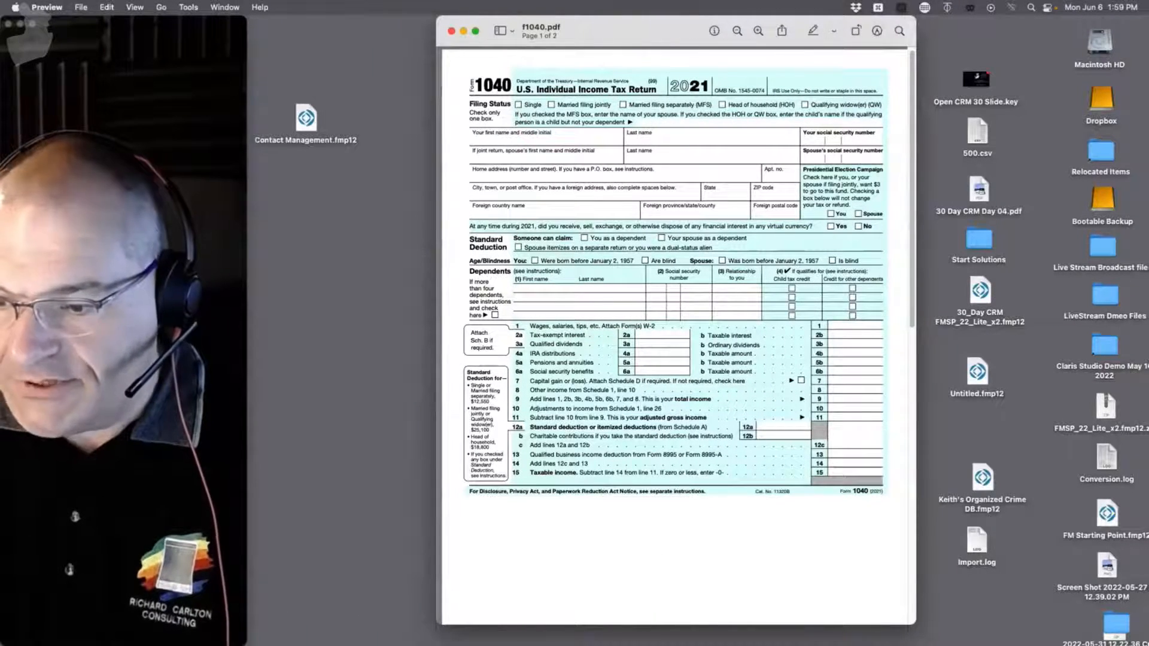
pyautogui.moveTo(913, 624); pyautogui.dragTo(948, 551)
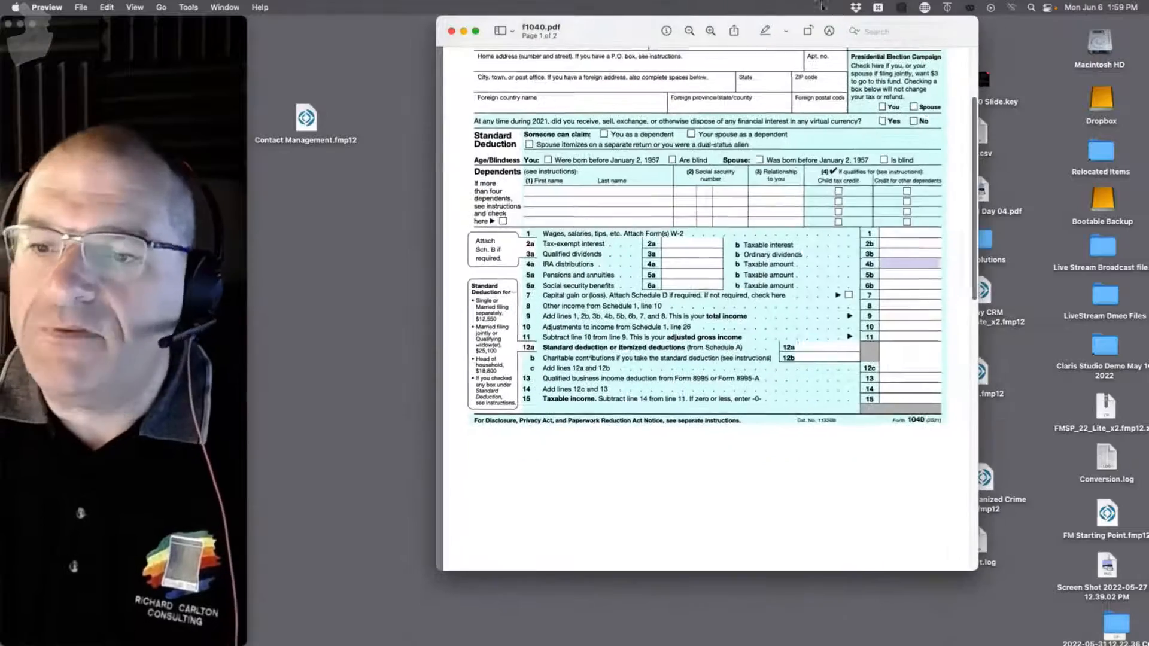
pyautogui.moveTo(617, 23); pyautogui.dragTo(479, 6)
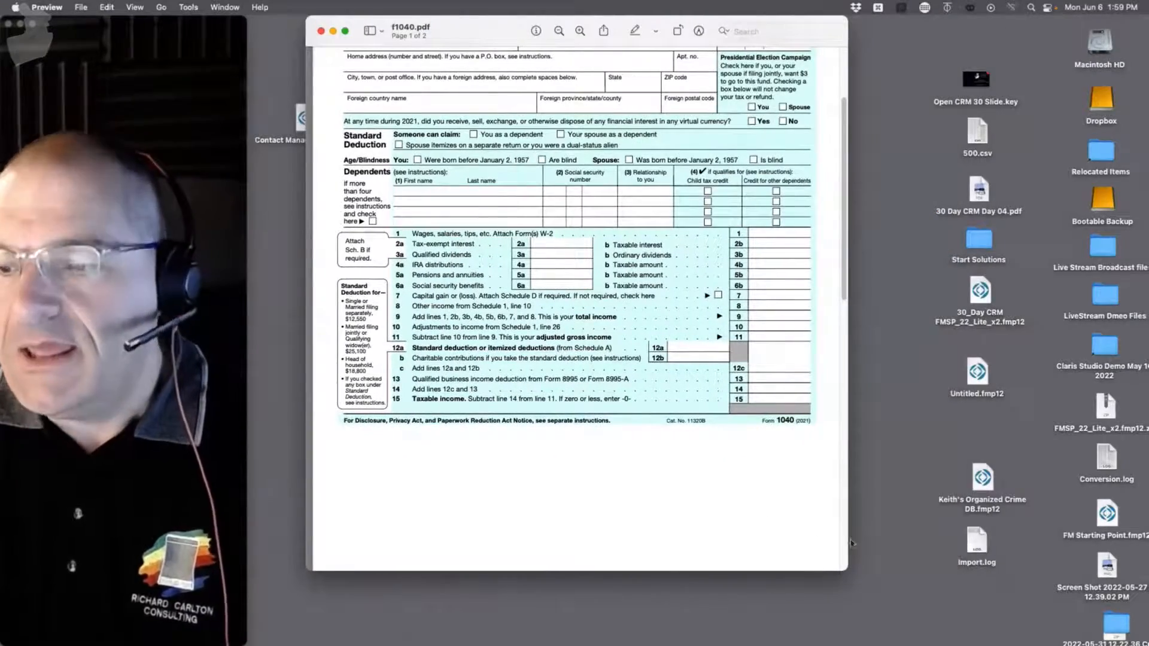
pyautogui.moveTo(840, 570); pyautogui.dragTo(963, 582)
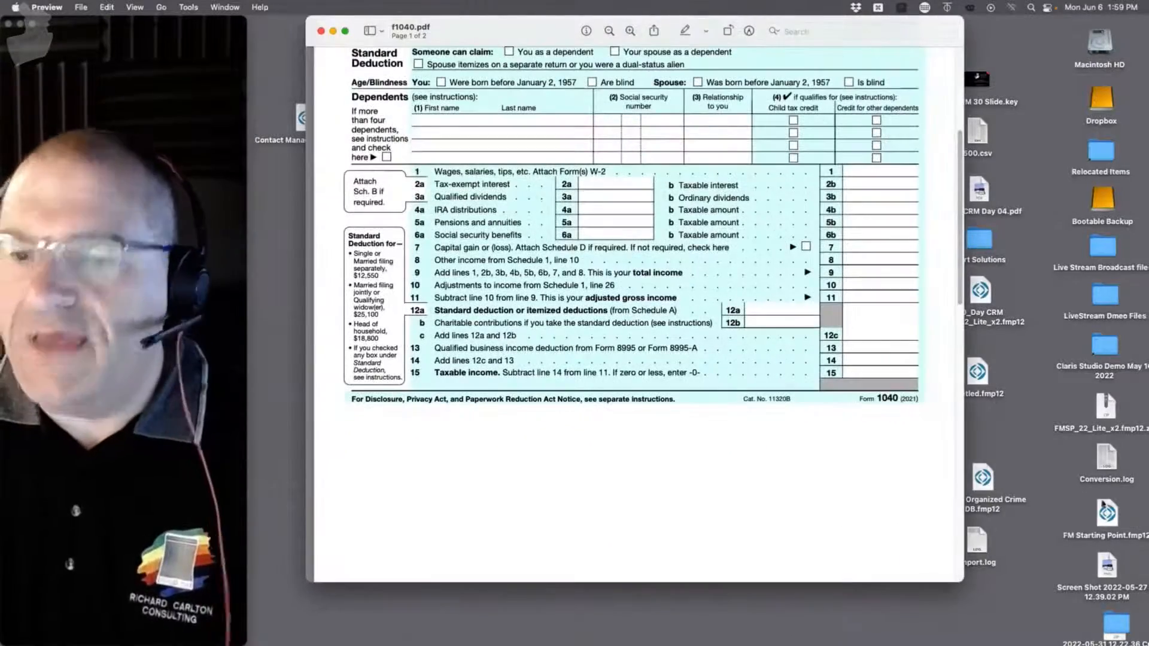
pyautogui.scroll(5, 893, 481)
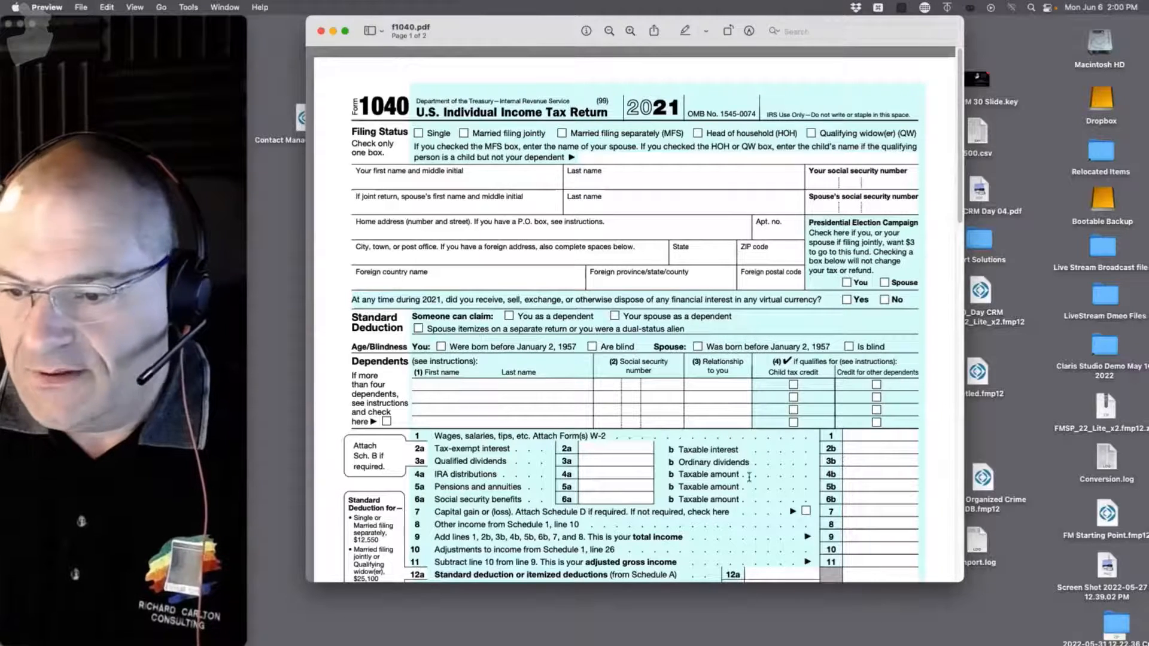
pyautogui.press('super+w')
# Switch to FileMaker Pro and create a new database file named 1040 on the desktop
pyautogui.moveTo(12, 182)
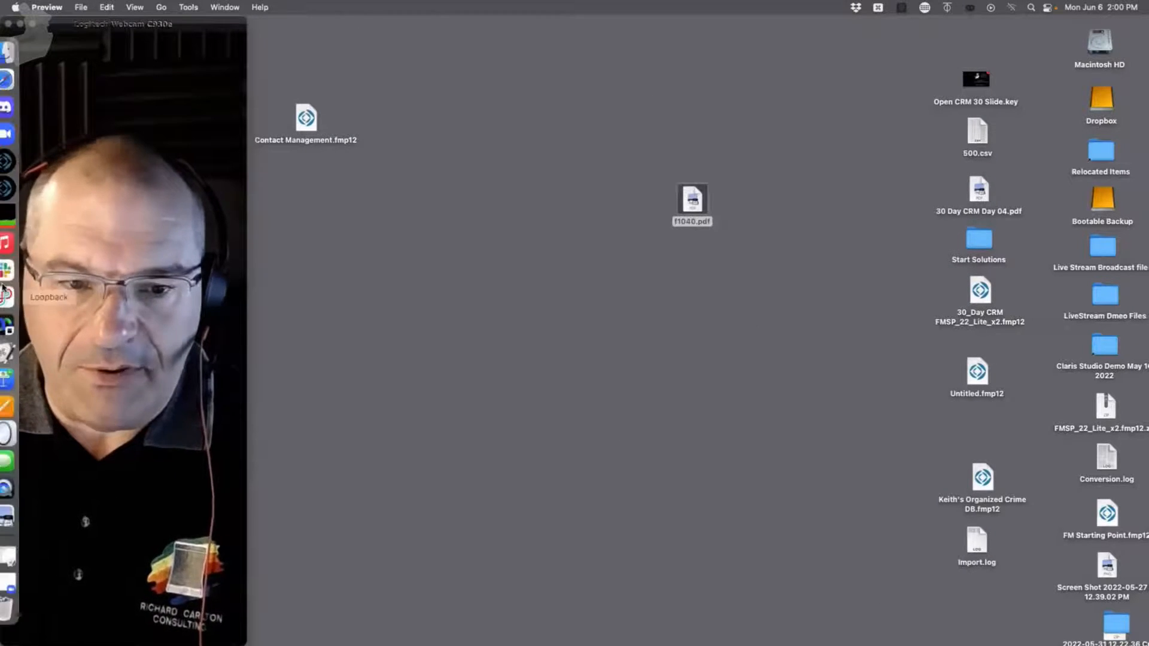
pyautogui.click(20, 167)
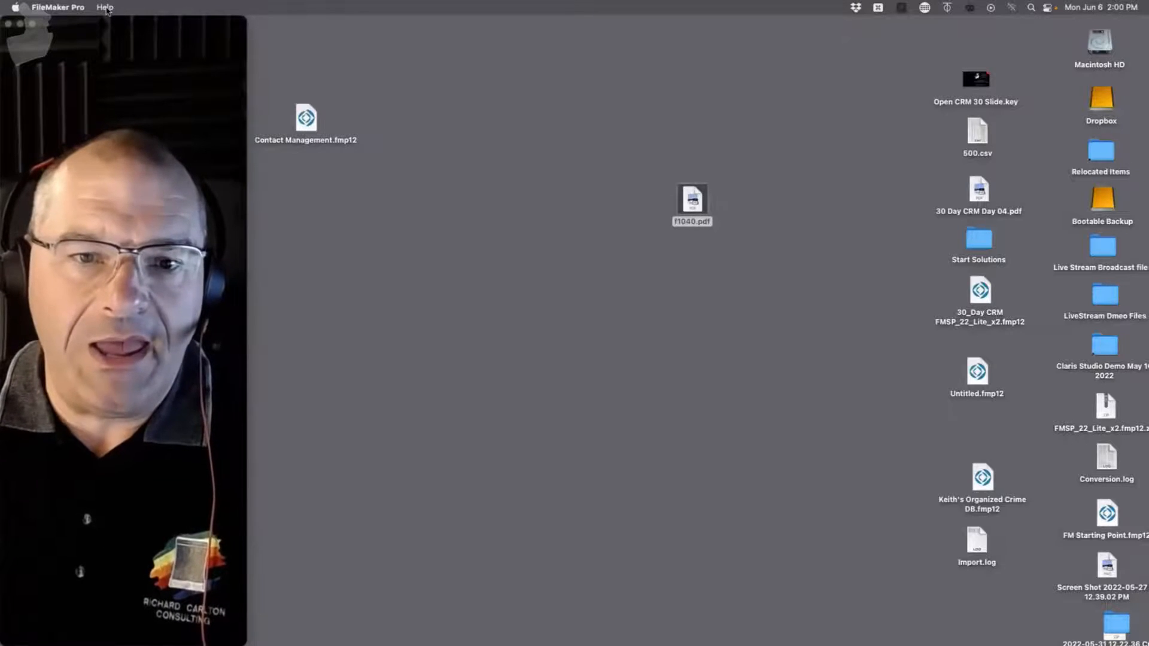
pyautogui.click(105, 7)
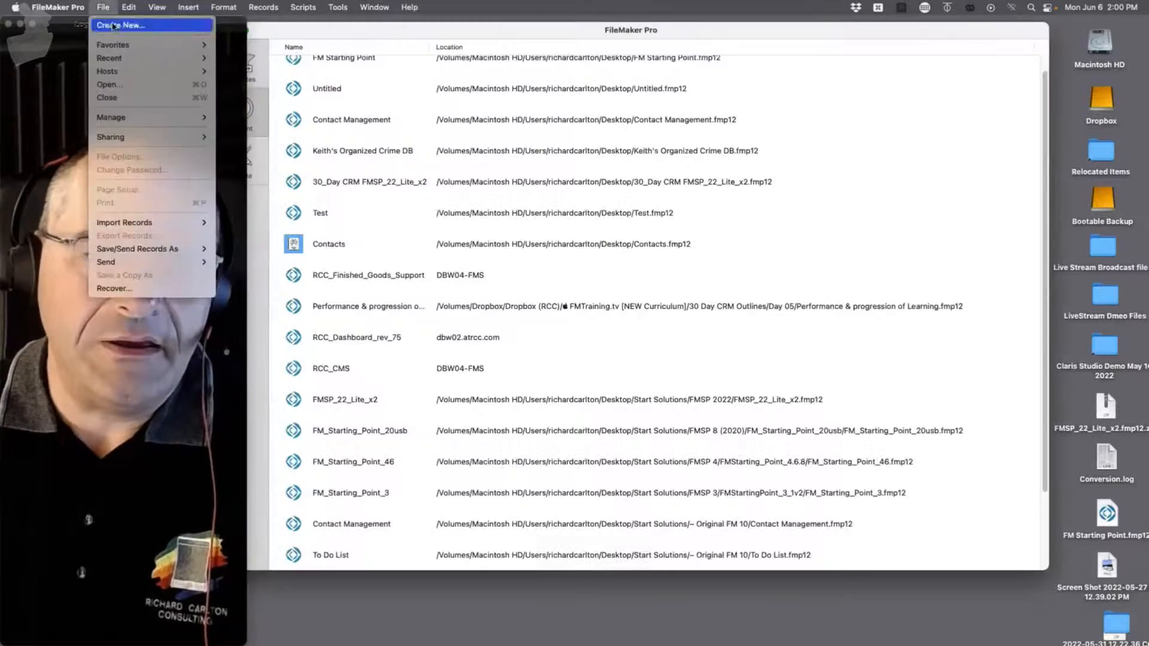
pyautogui.click(113, 25)
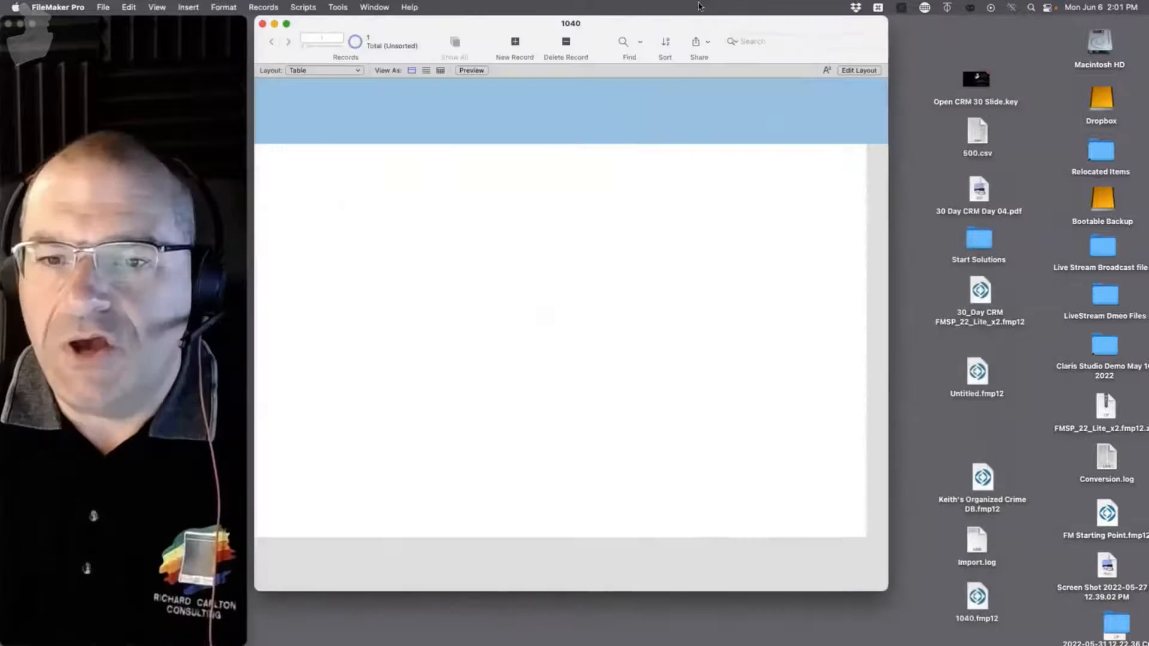
# Check which layouts the new 1040 database contains
pyautogui.moveTo(698, 6); pyautogui.dragTo(672, 6)
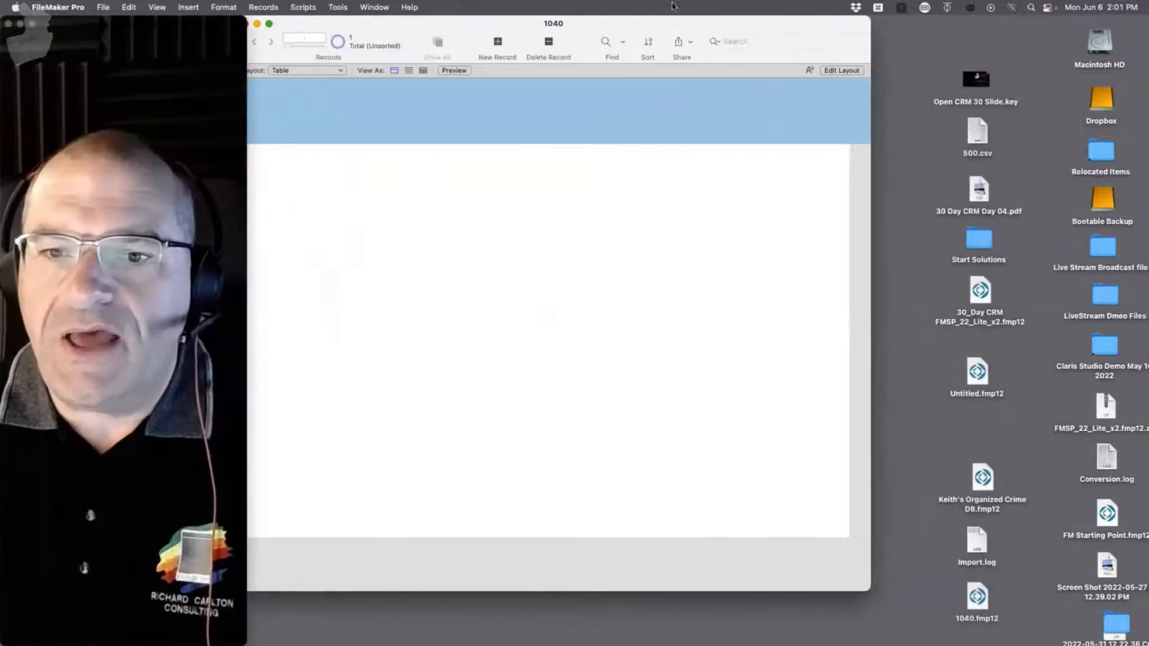
pyautogui.click(304, 70)
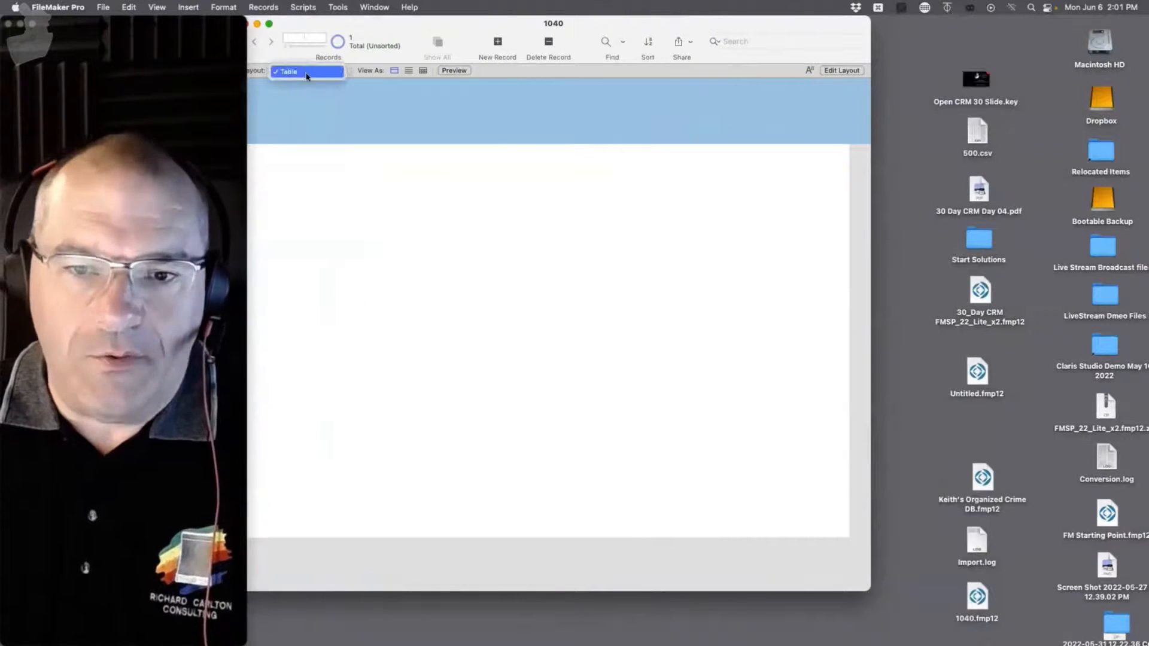
pyautogui.click(346, 121)
pyautogui.moveTo(376, 25); pyautogui.dragTo(431, 25)
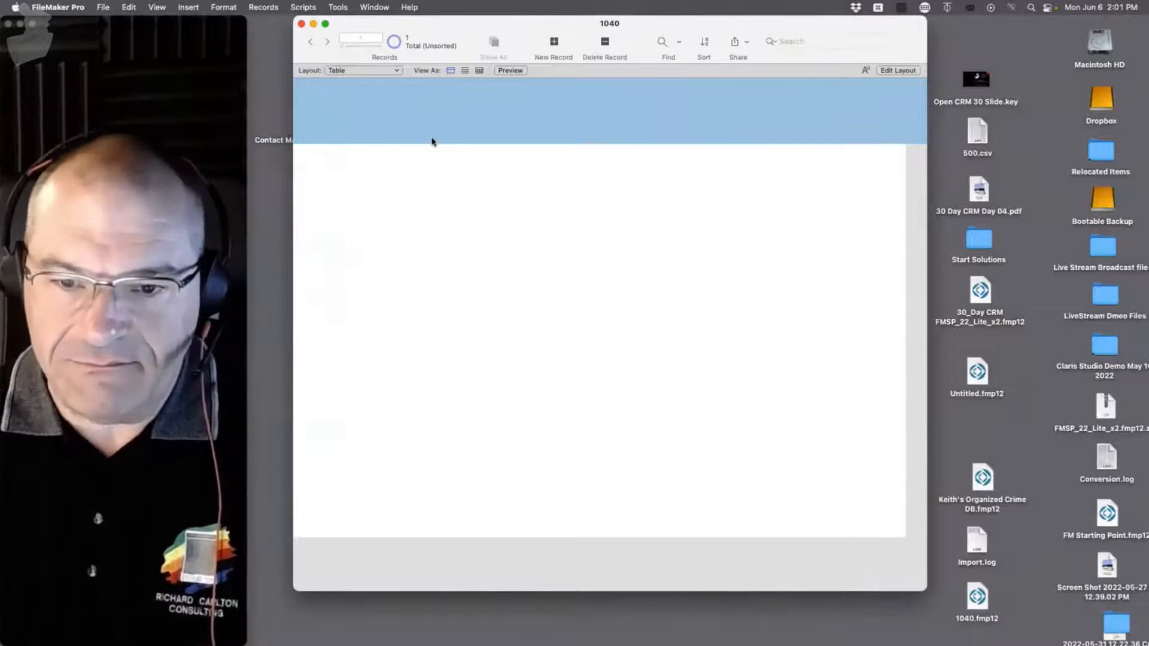
# In Layout mode, place all default fields from PrimaryLobster to ModifiedBy with their labels in the upper body of the Table layout
pyautogui.press('super+l')
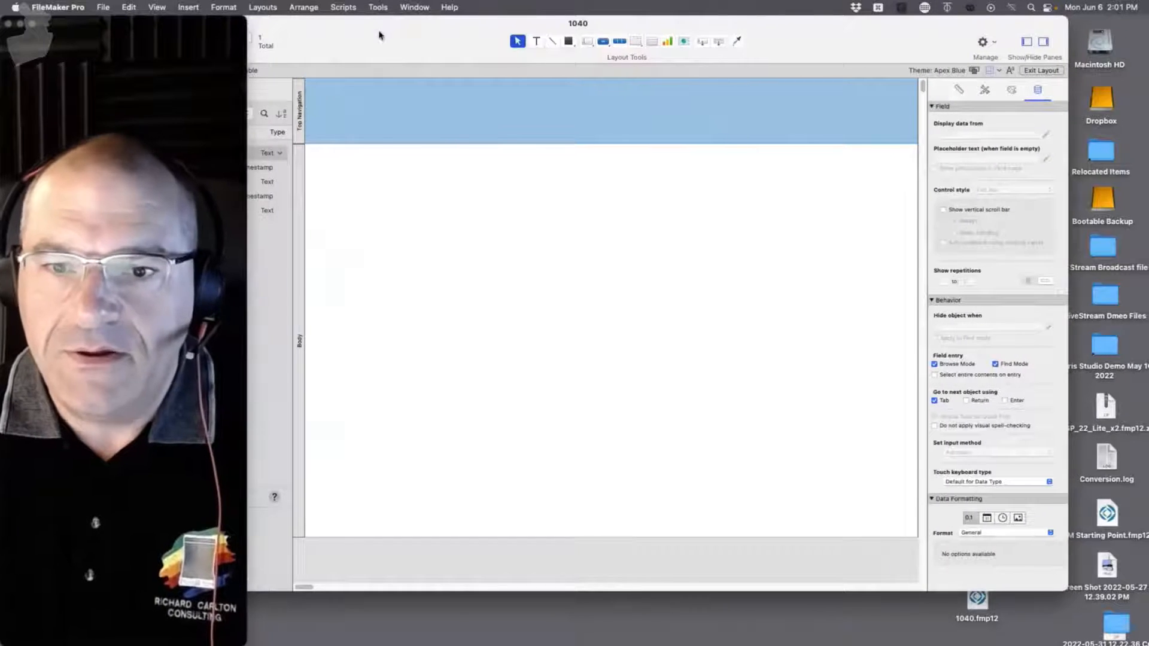
pyautogui.click(380, 34)
pyautogui.click(304, 168)
pyautogui.click(293, 153)
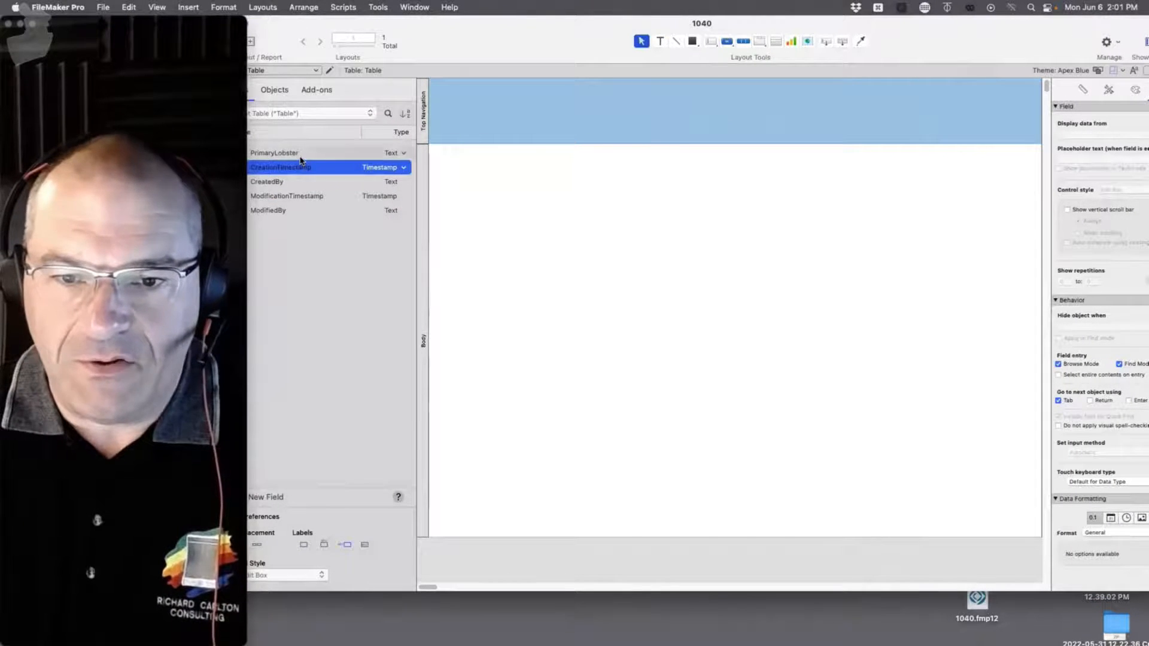
pyautogui.keyDown('shift'); pyautogui.click(286, 210); pyautogui.keyUp('shift')
pyautogui.moveTo(285, 210); pyautogui.dragTo(609, 199)
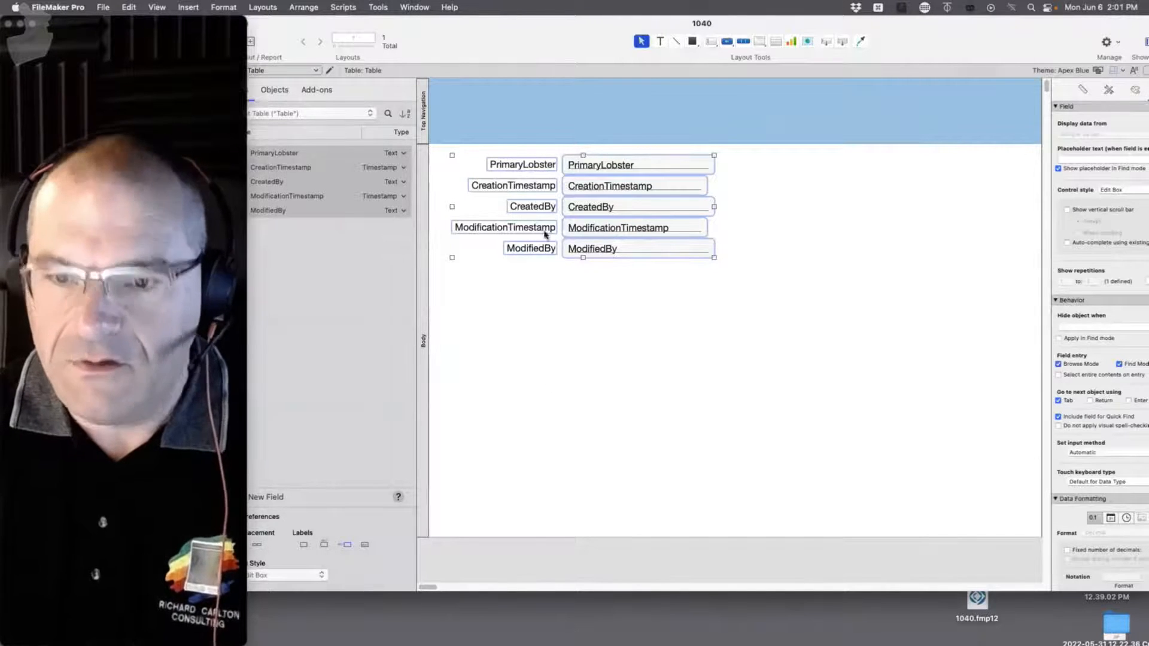
# Create a new computer Form layout named Printer that shows records from Table
pyautogui.moveTo(451, 54); pyautogui.dragTo(480, 32)
pyautogui.click(258, 7)
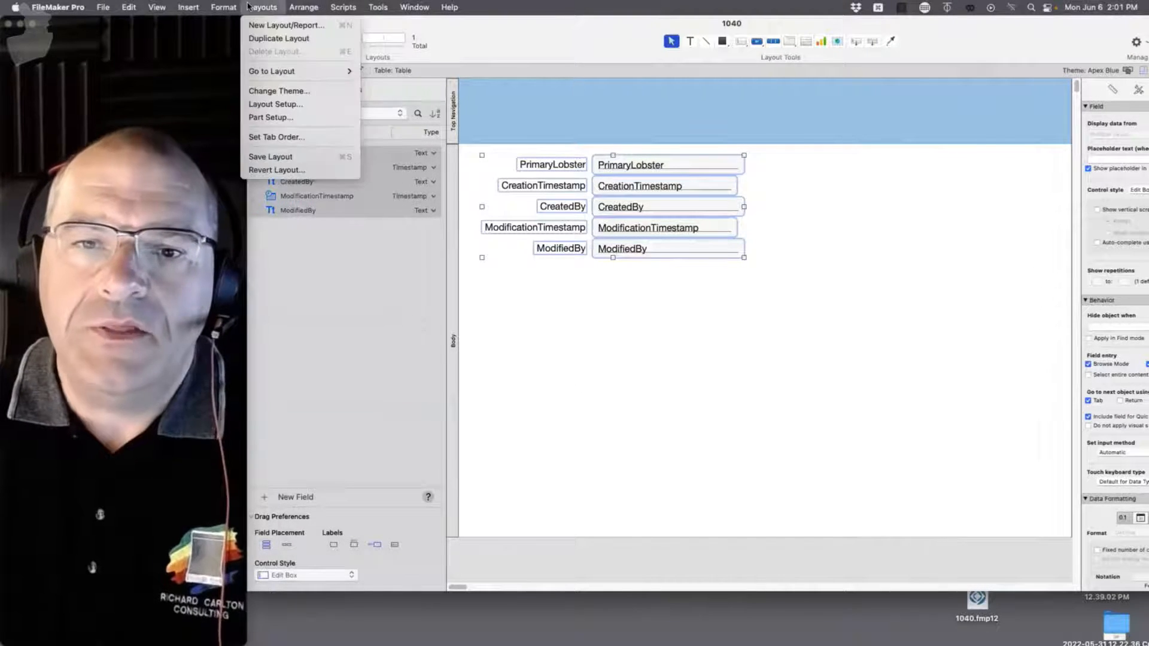
pyautogui.click(261, 24)
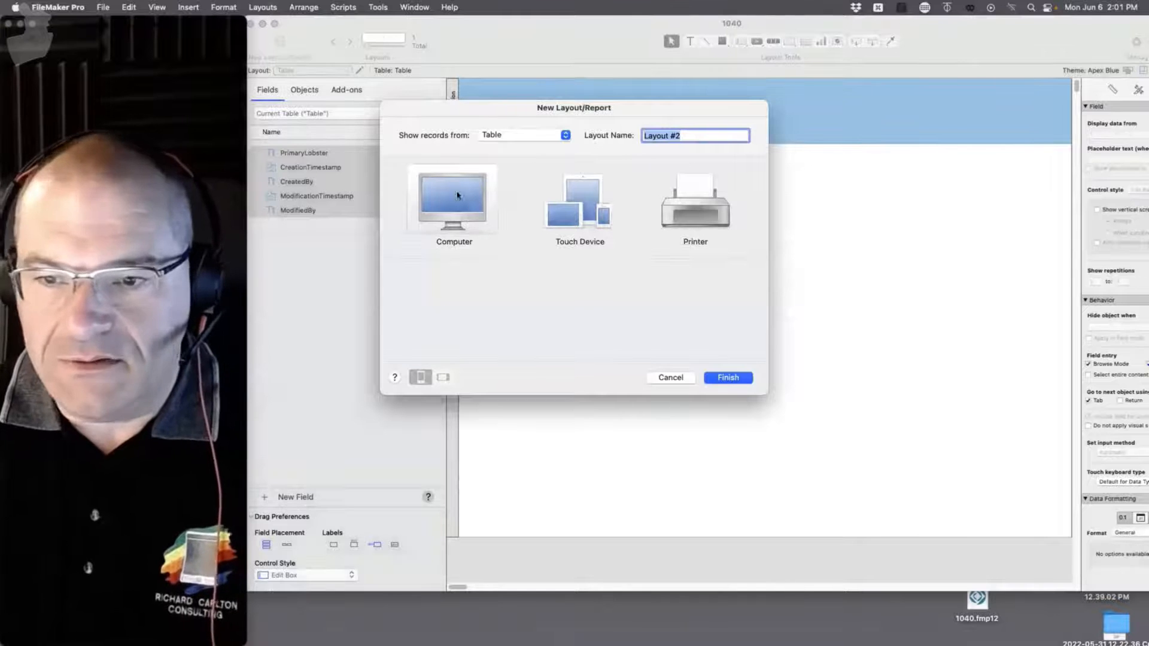
pyautogui.write('Printer')
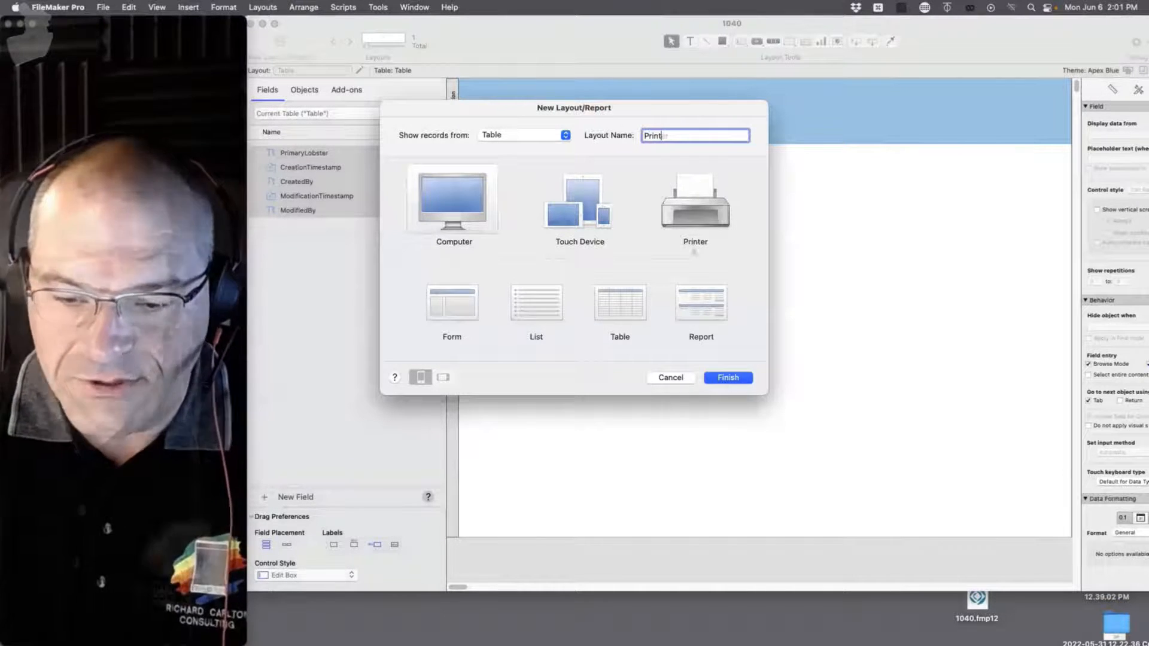
pyautogui.click(456, 317)
pyautogui.click(732, 378)
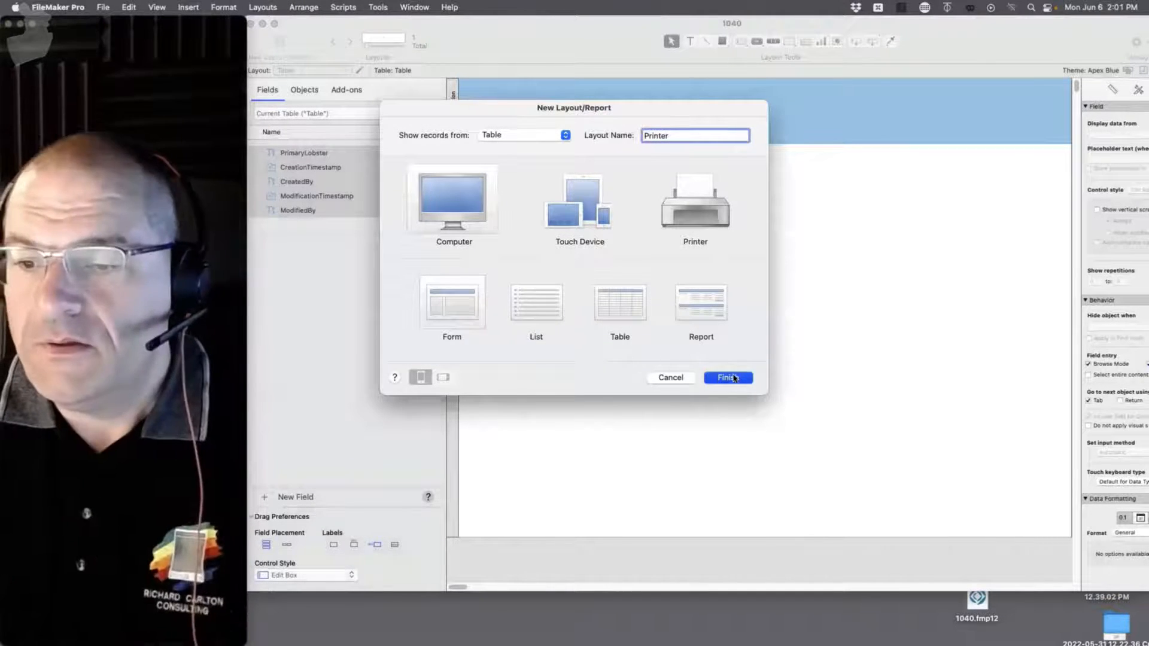
# Delete the Top Navigation part from the Printer layout
pyautogui.click(451, 114)
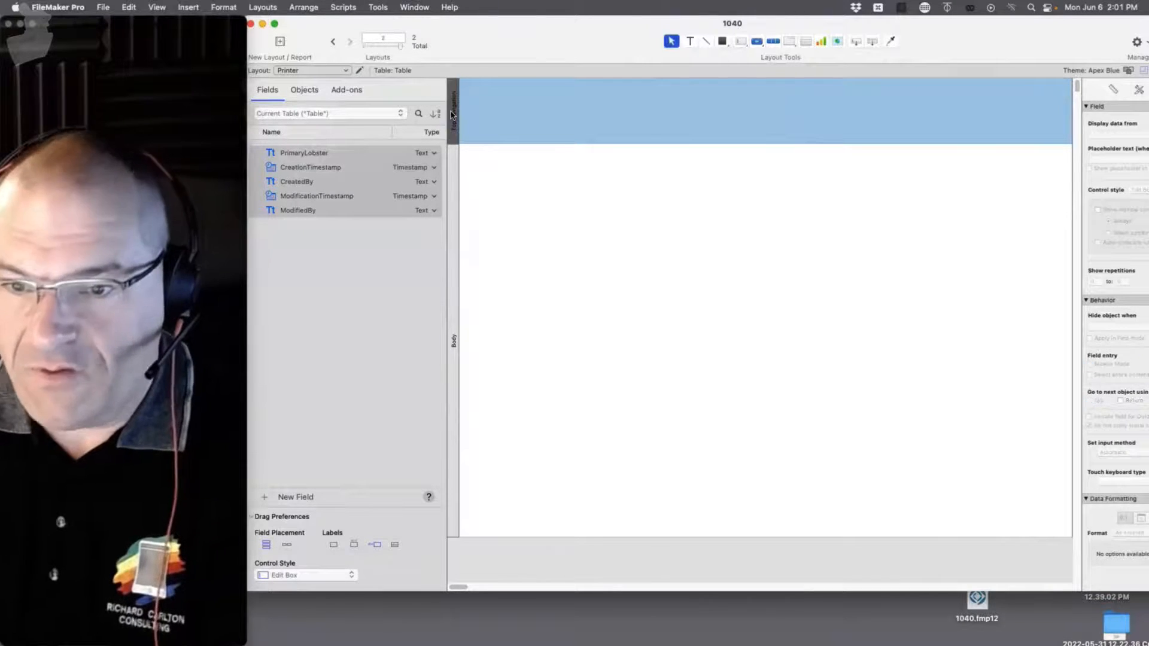
pyautogui.press('Delete')
pyautogui.click(323, 71)
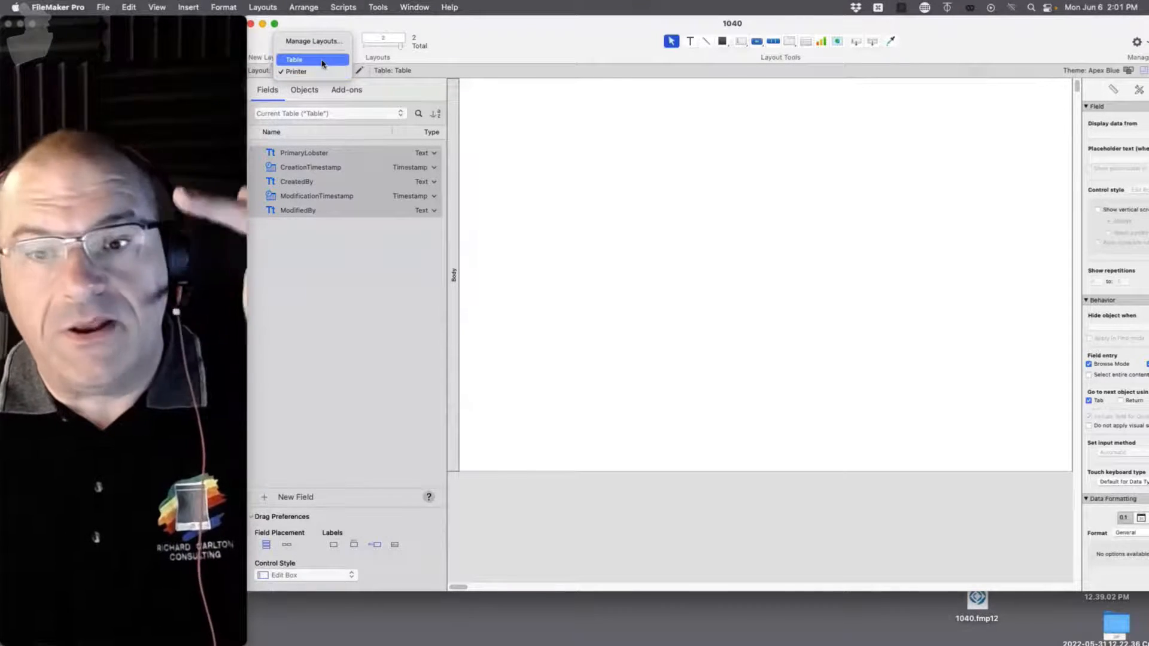
pyautogui.click(323, 70)
# Place f1040.pdf from the desktop on the Printer layout and move it to the upper-left corner of the body
pyautogui.moveTo(605, 31); pyautogui.dragTo(637, 261)
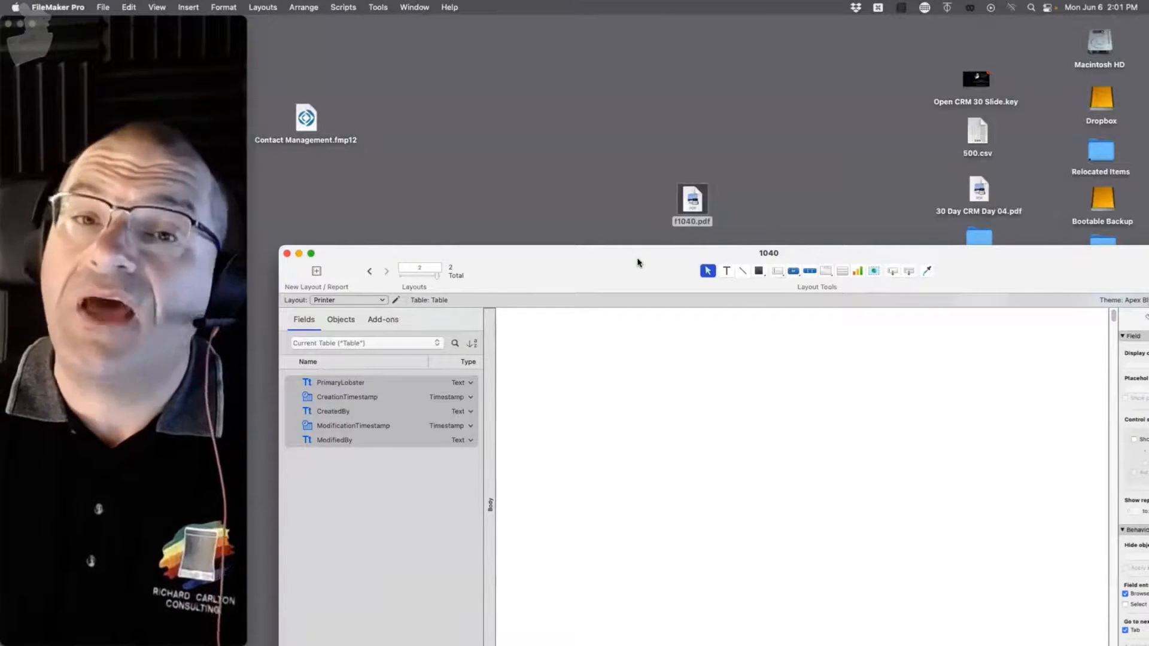
pyautogui.moveTo(693, 201); pyautogui.dragTo(539, 343)
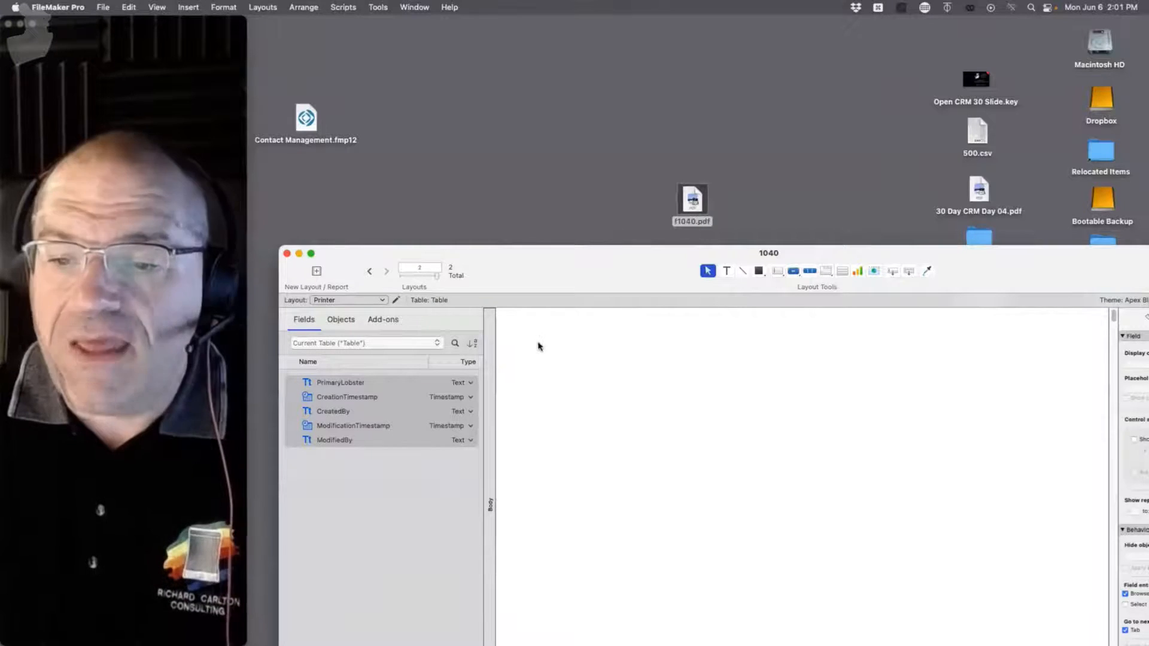
pyautogui.moveTo(581, 255); pyautogui.dragTo(511, 23)
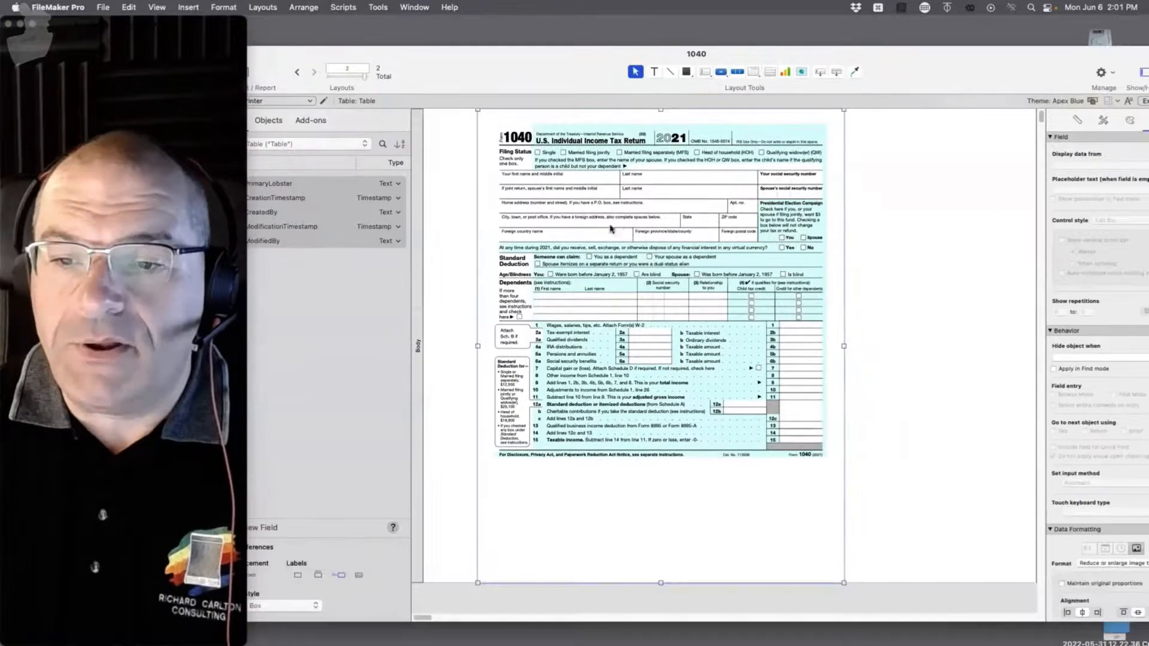
pyautogui.moveTo(611, 228); pyautogui.dragTo(578, 221)
# Extend the body part downward beyond the bottom of the 1040 form image
pyautogui.scroll(-2, 806, 525)
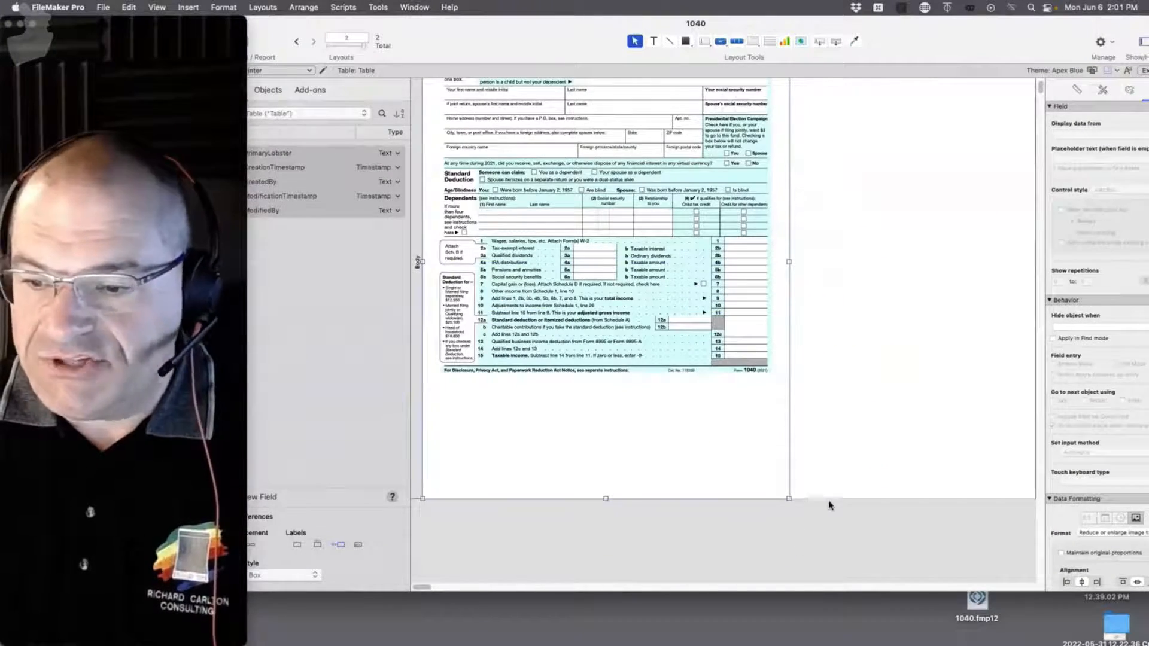
pyautogui.moveTo(830, 500); pyautogui.dragTo(831, 554)
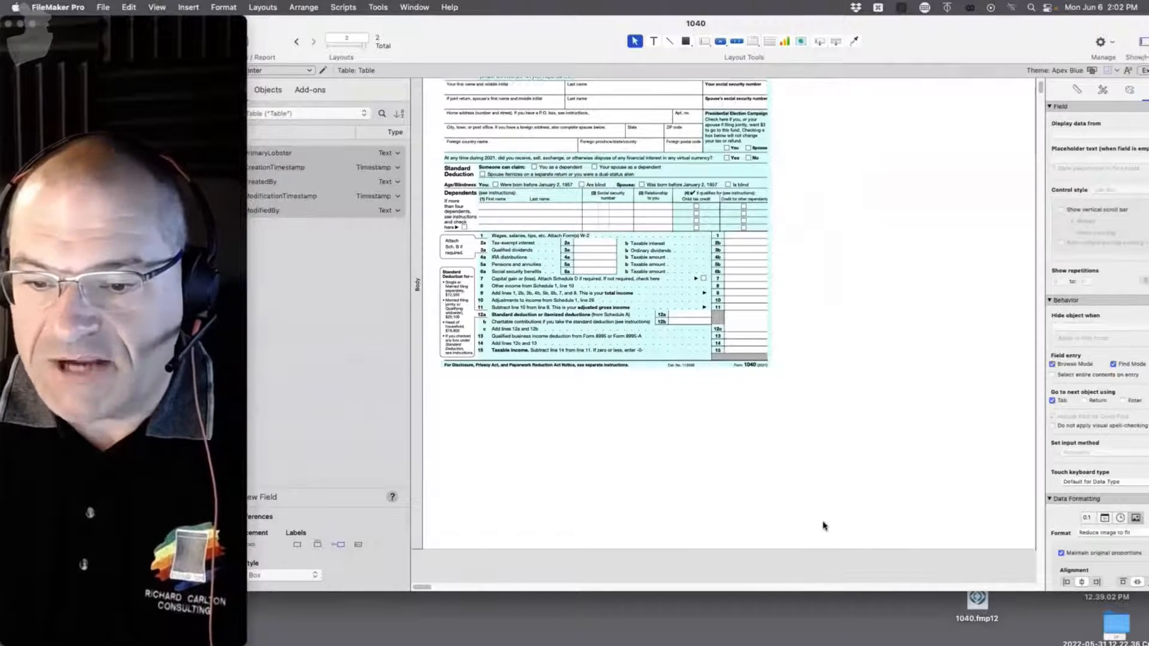
pyautogui.scroll(-3, 824, 524)
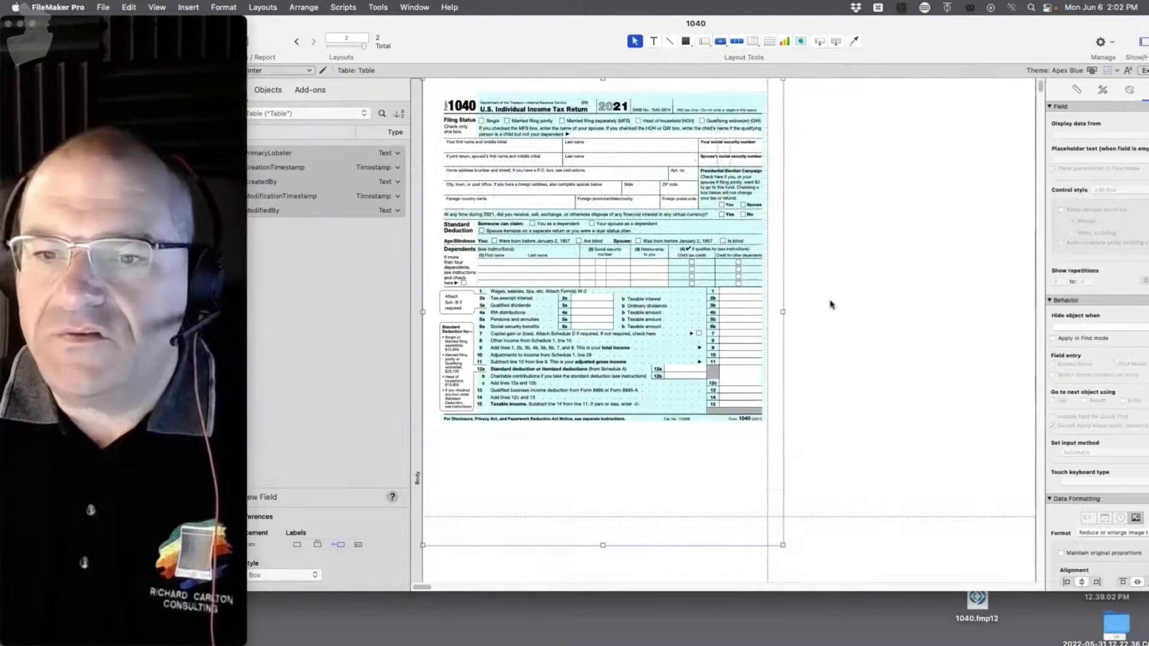
pyautogui.scroll(-5, 413, 487)
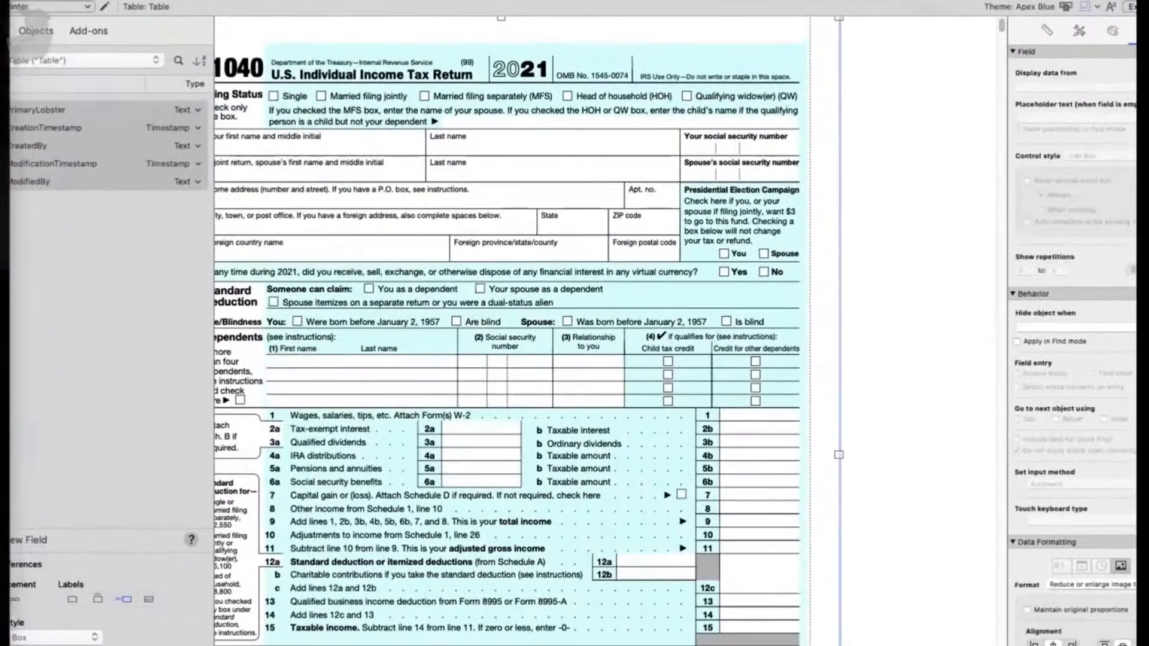
pyautogui.hscroll(-3, 604, 335)
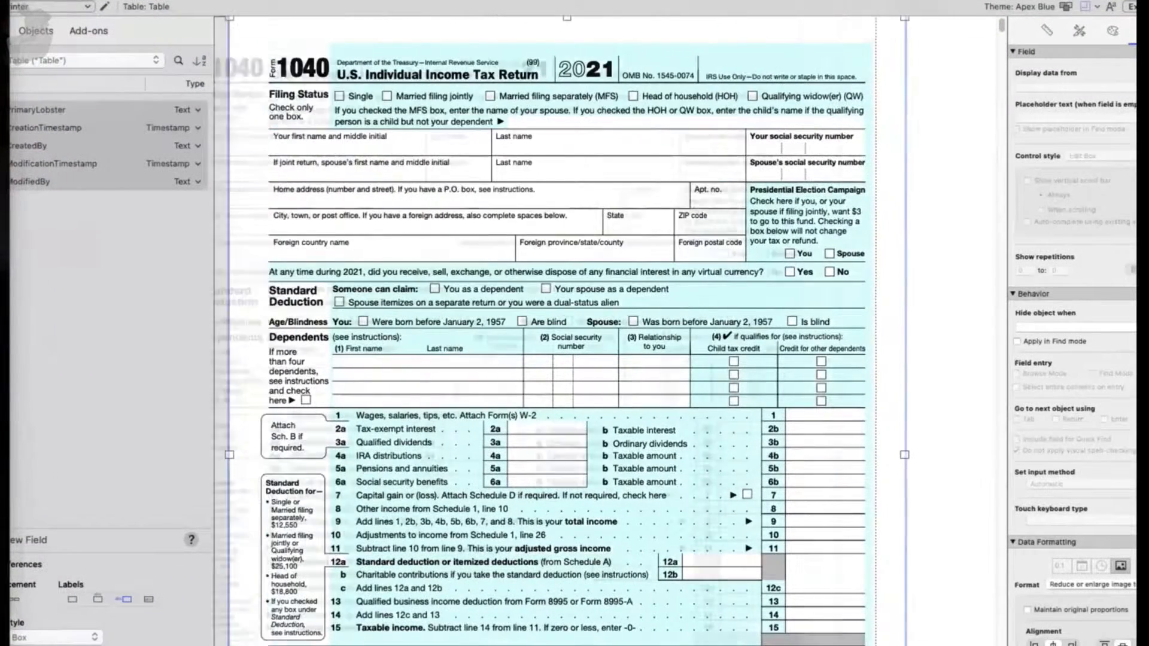
# Place the PrimaryLobster field without its label over the form's first name and middle initial box
pyautogui.click(24, 247)
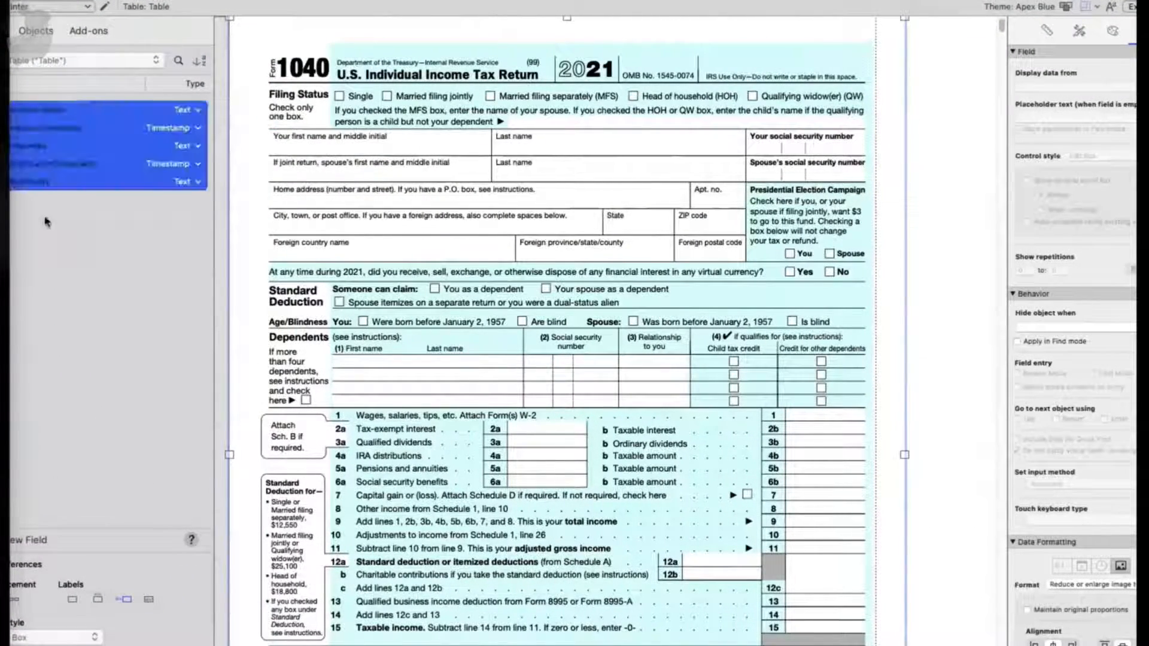
pyautogui.click(79, 127)
pyautogui.click(65, 110)
pyautogui.moveTo(54, 110); pyautogui.dragTo(317, 161)
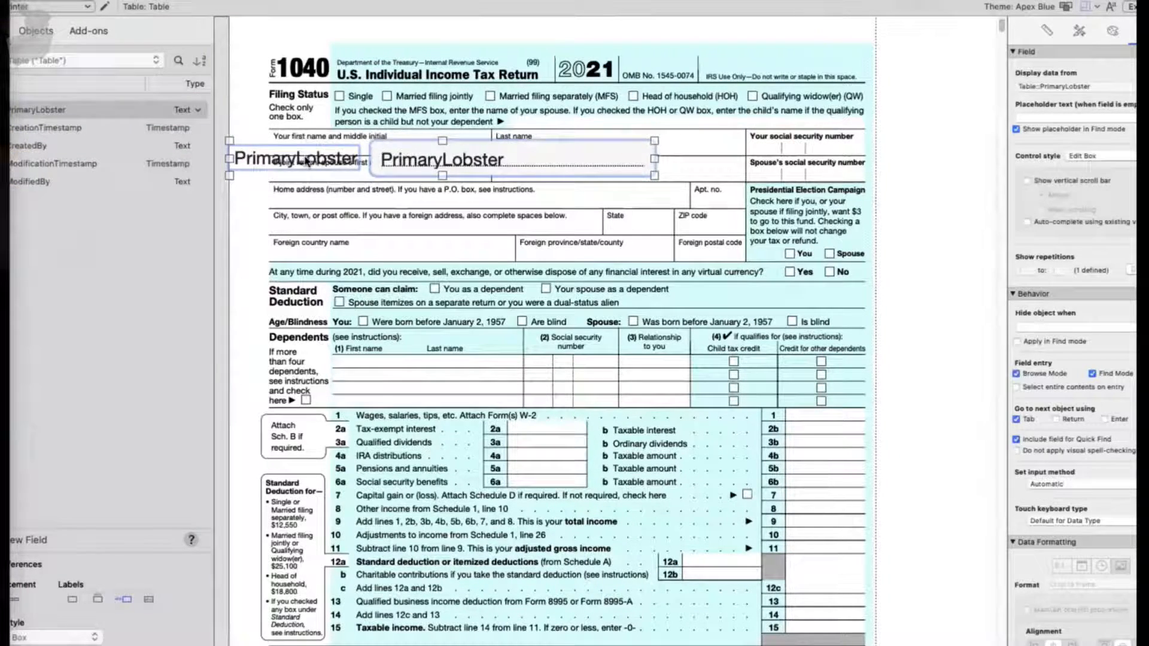
pyautogui.press('Delete')
pyautogui.moveTo(410, 169); pyautogui.dragTo(316, 158)
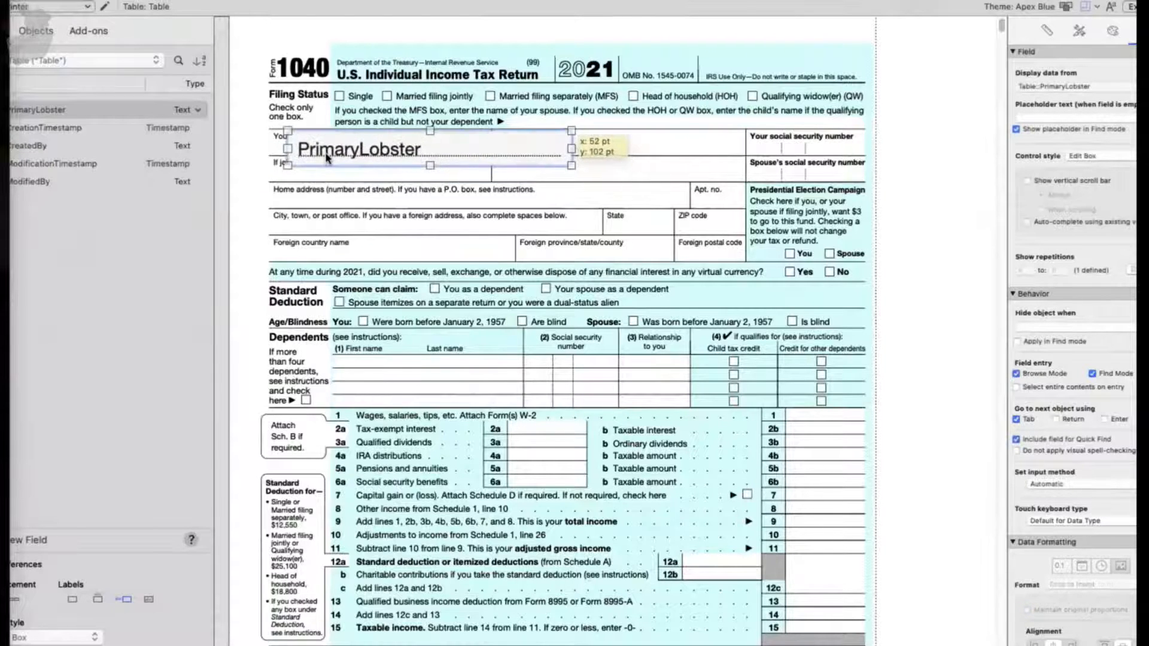
pyautogui.rightClick(497, 146)
pyautogui.press('Escape')
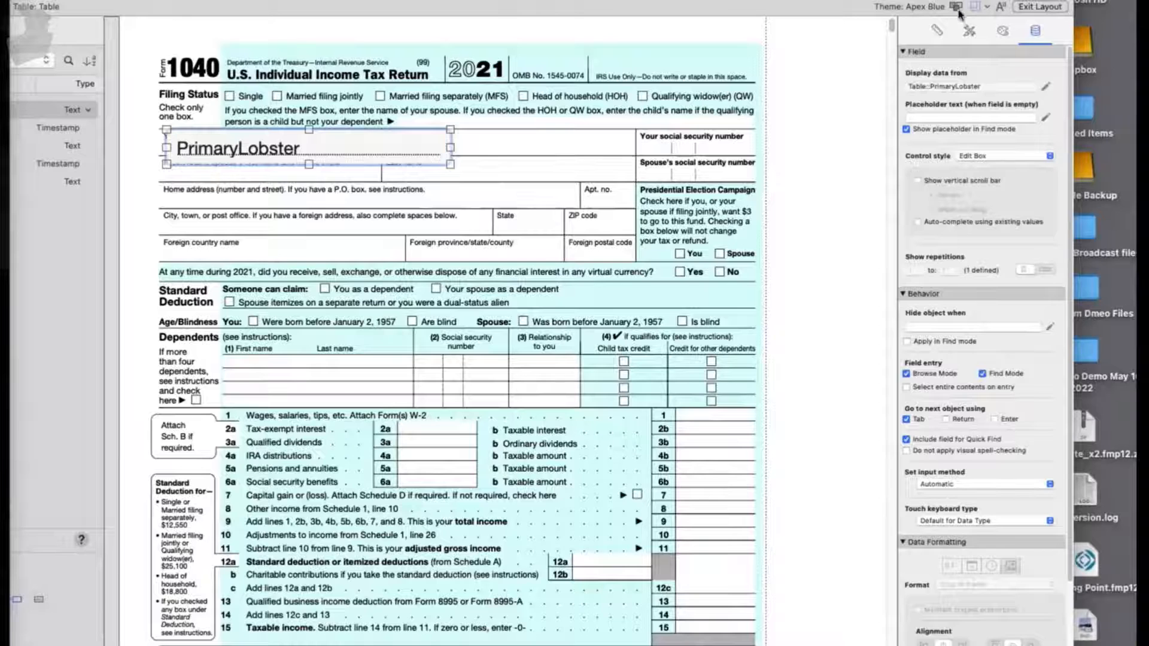
# Set both the line and the fill of the PrimaryLobster field to None
pyautogui.click(1003, 31)
pyautogui.click(935, 263)
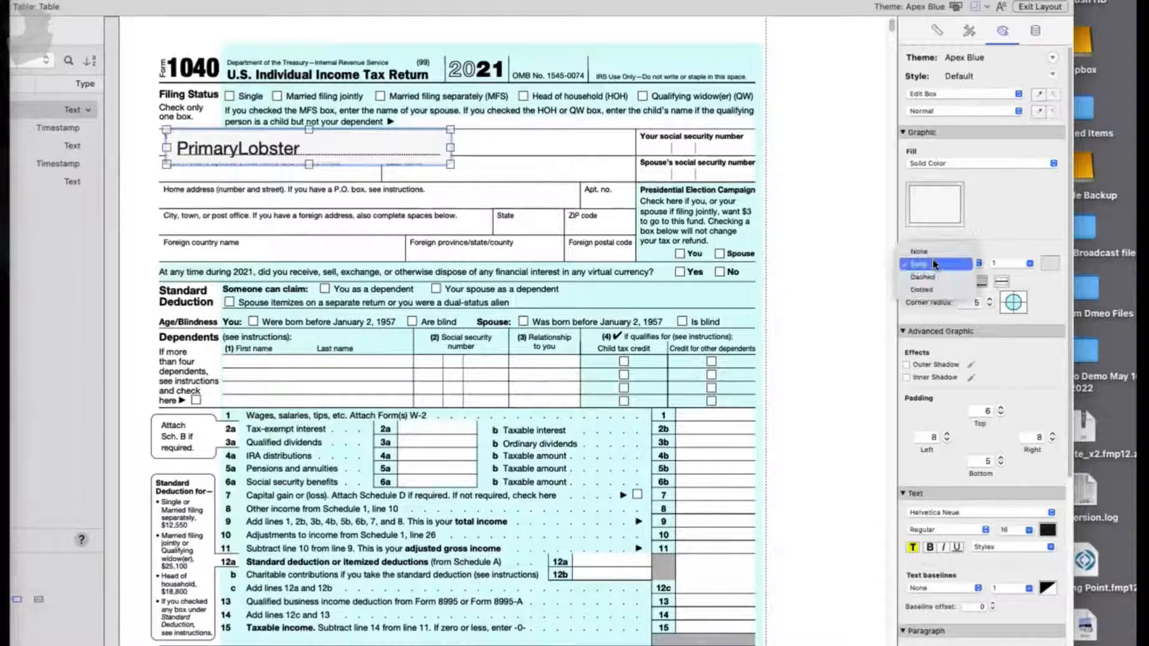
pyautogui.click(934, 264)
pyautogui.click(938, 203)
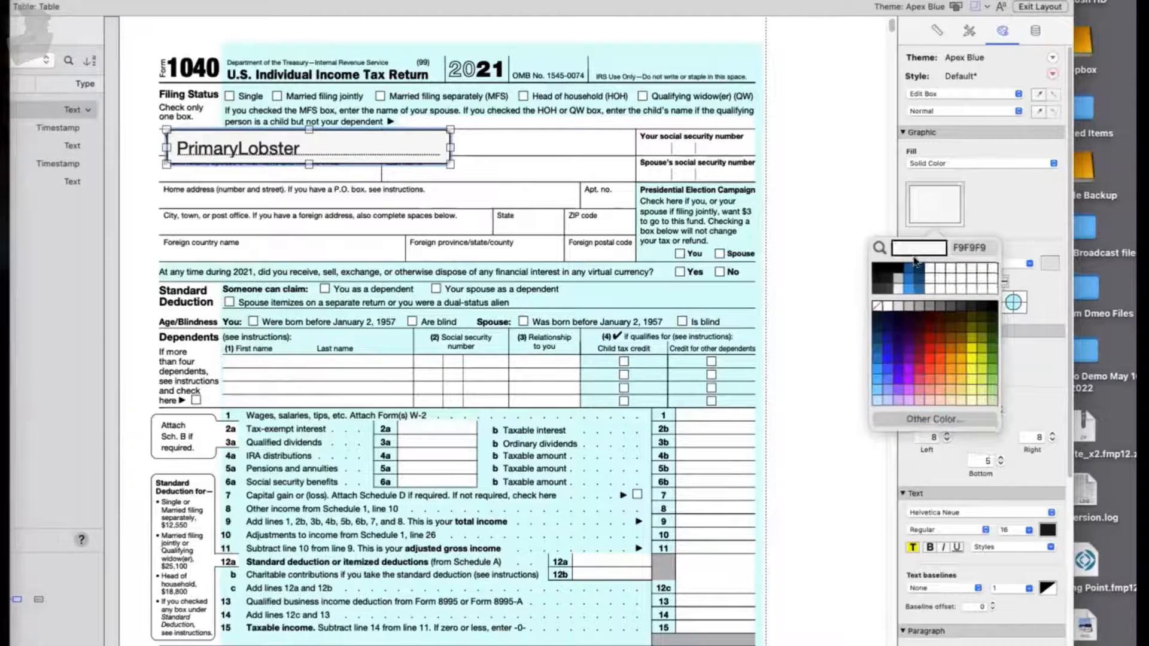
pyautogui.click(879, 303)
pyautogui.click(959, 164)
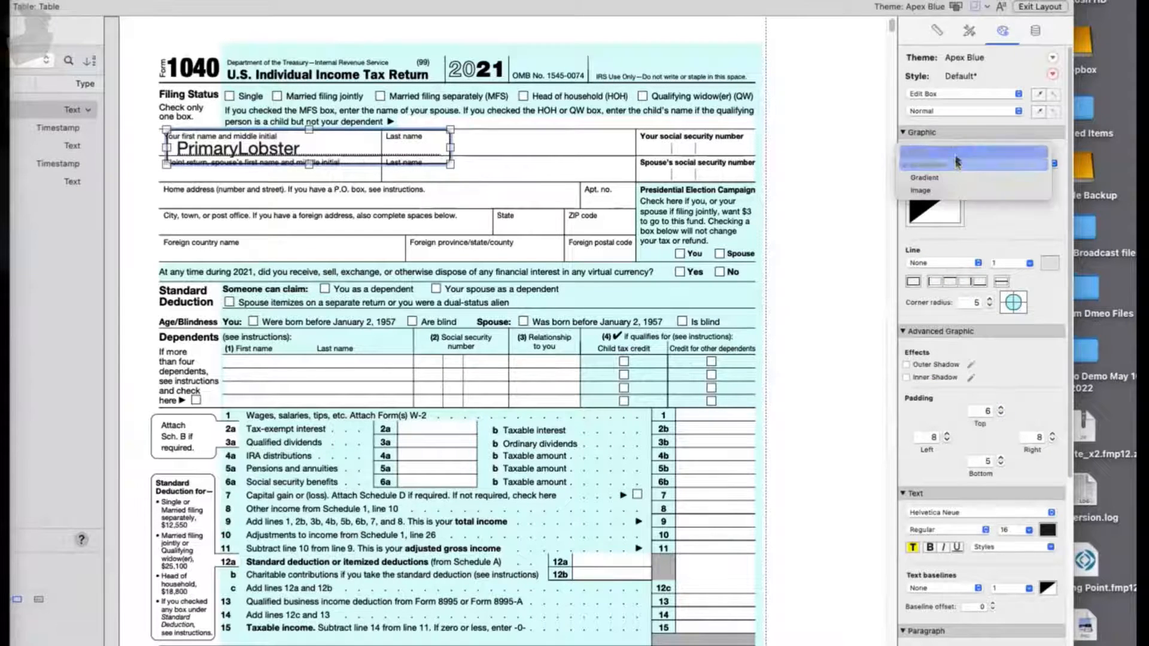
pyautogui.click(958, 151)
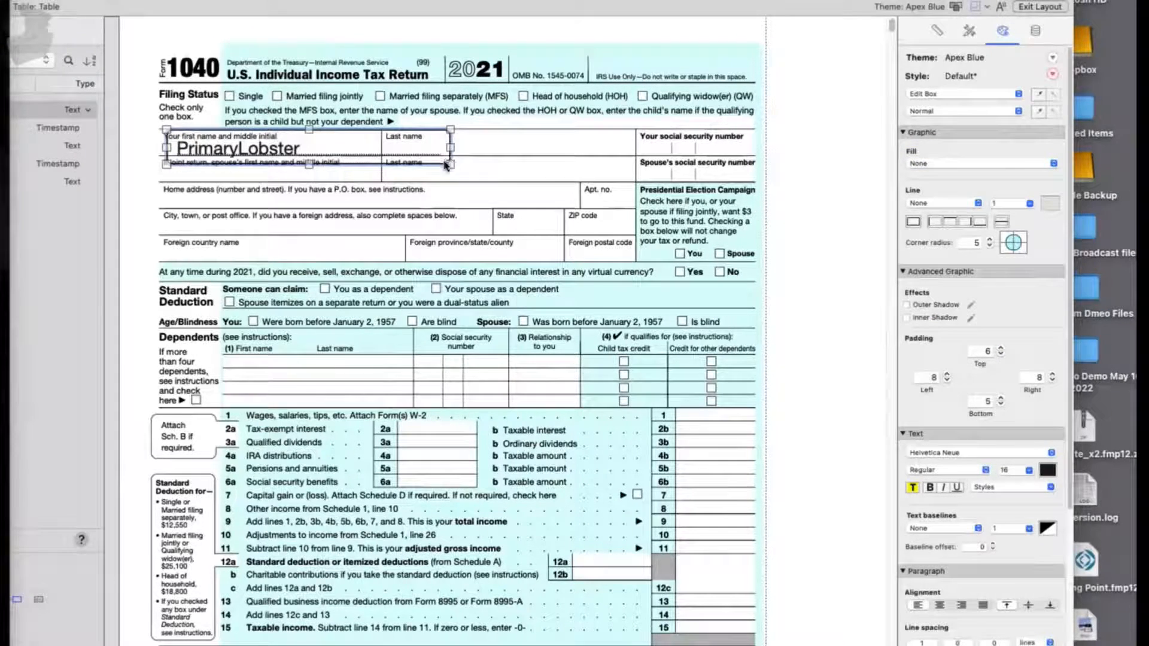
# Narrow the PrimaryLobster field to fit the first name box and view the form in Browse mode
pyautogui.moveTo(450, 146); pyautogui.dragTo(376, 153)
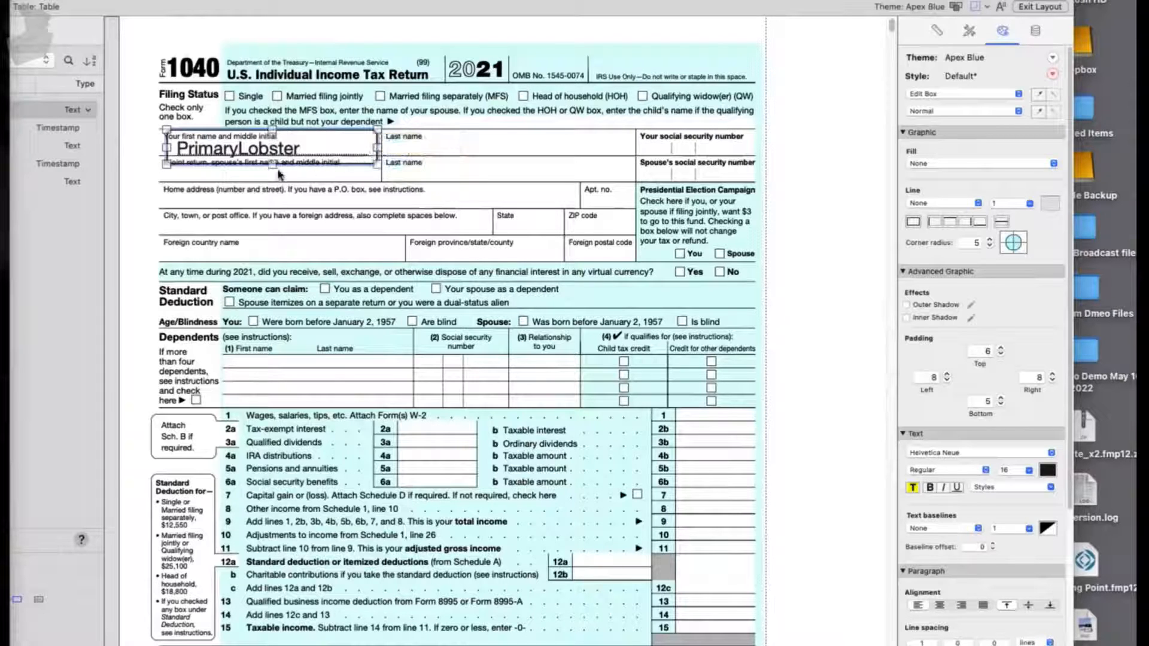
pyautogui.moveTo(270, 163)
pyautogui.mouseDown()
pyautogui.moveTo(241, 147)
pyautogui.moveTo(252, 149)
pyautogui.mouseUp()
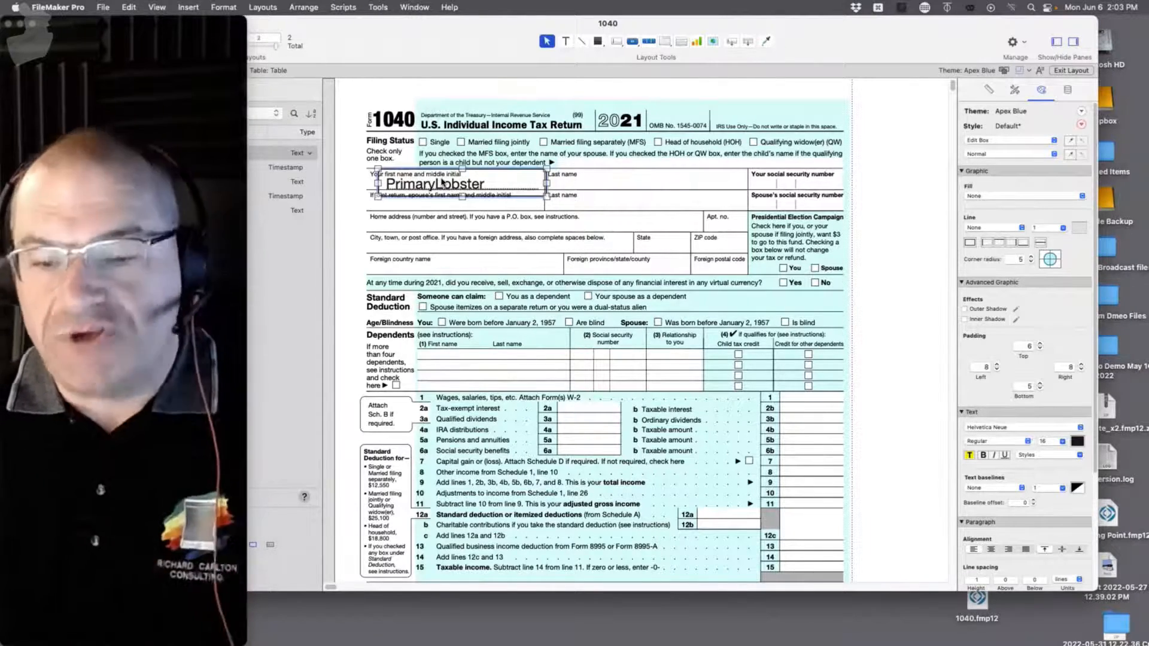
pyautogui.press('super+b')
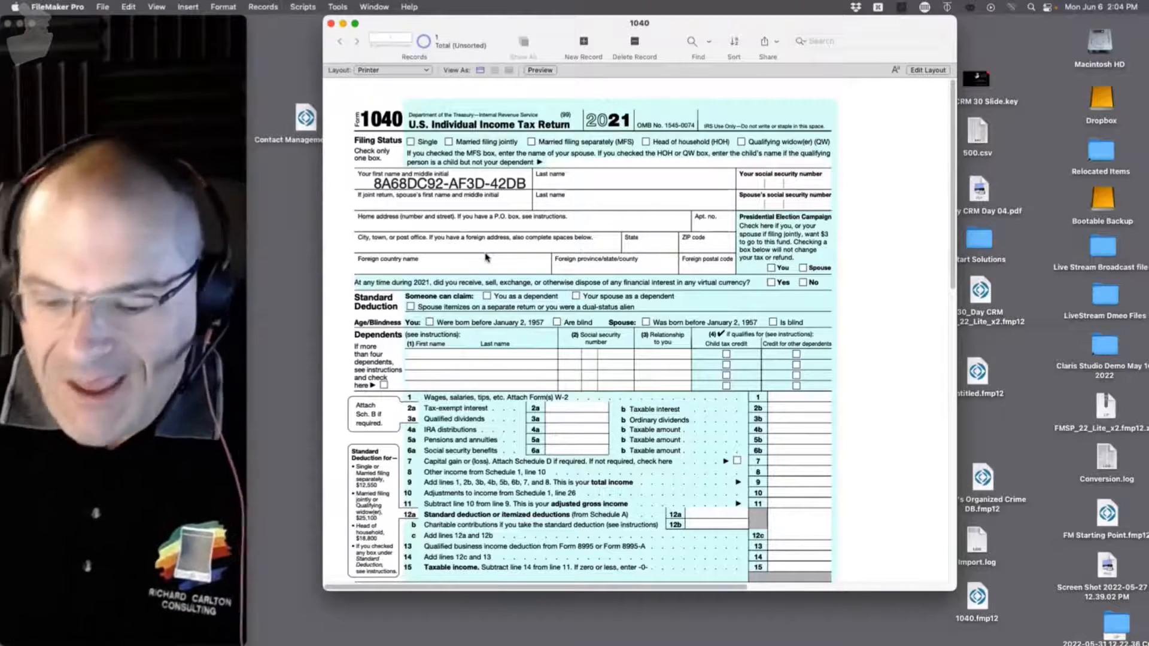
# In Layout mode, add a second PrimaryLobster field by the spouse's last name box, then return to Browse mode
pyautogui.press('super+l')
pyautogui.click(489, 193)
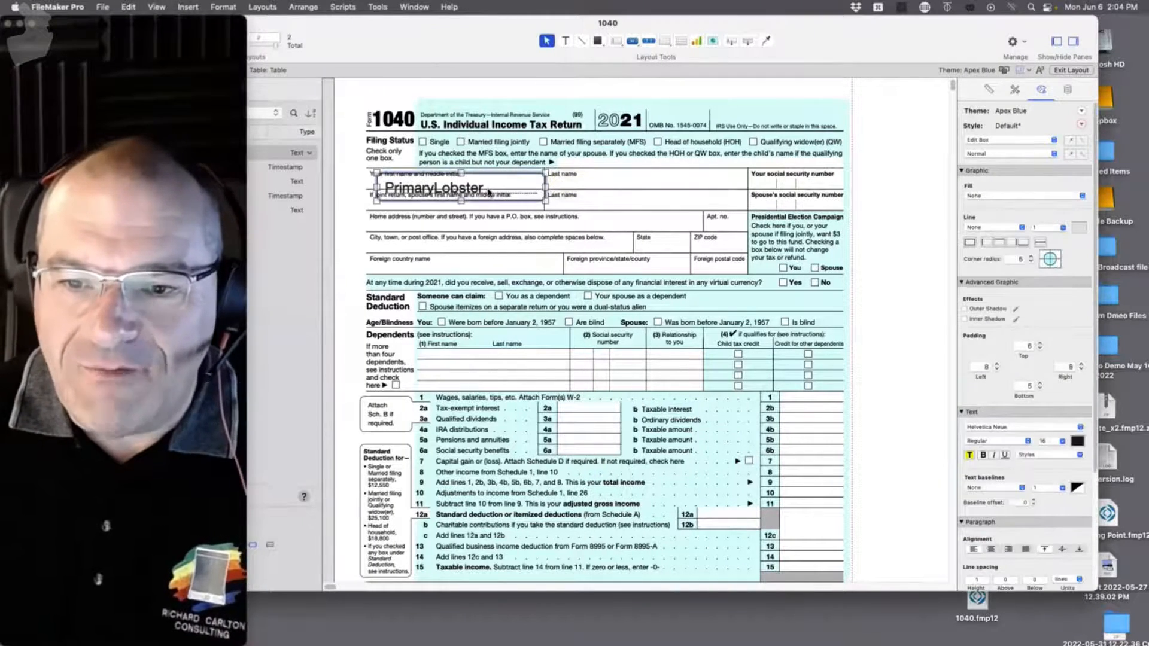
pyautogui.moveTo(488, 193); pyautogui.dragTo(649, 223)
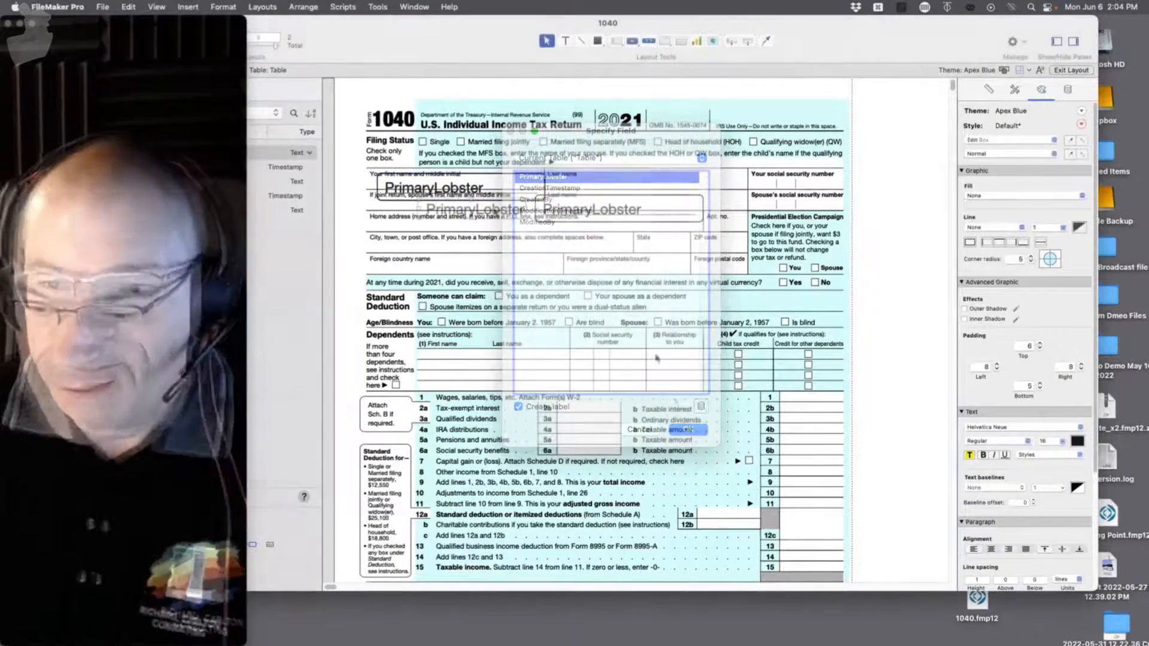
pyautogui.press('Return')
pyautogui.press('super+b')
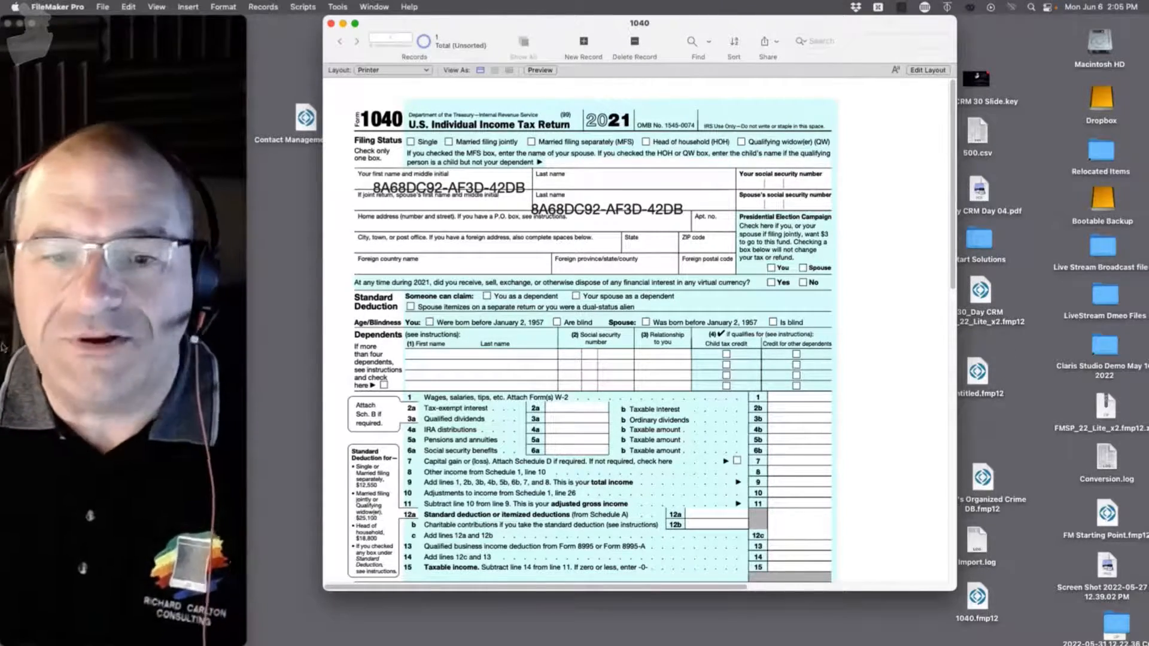
# Switch to Safari and open the download page for all FM Starting Point versions
pyautogui.moveTo(3, 108)
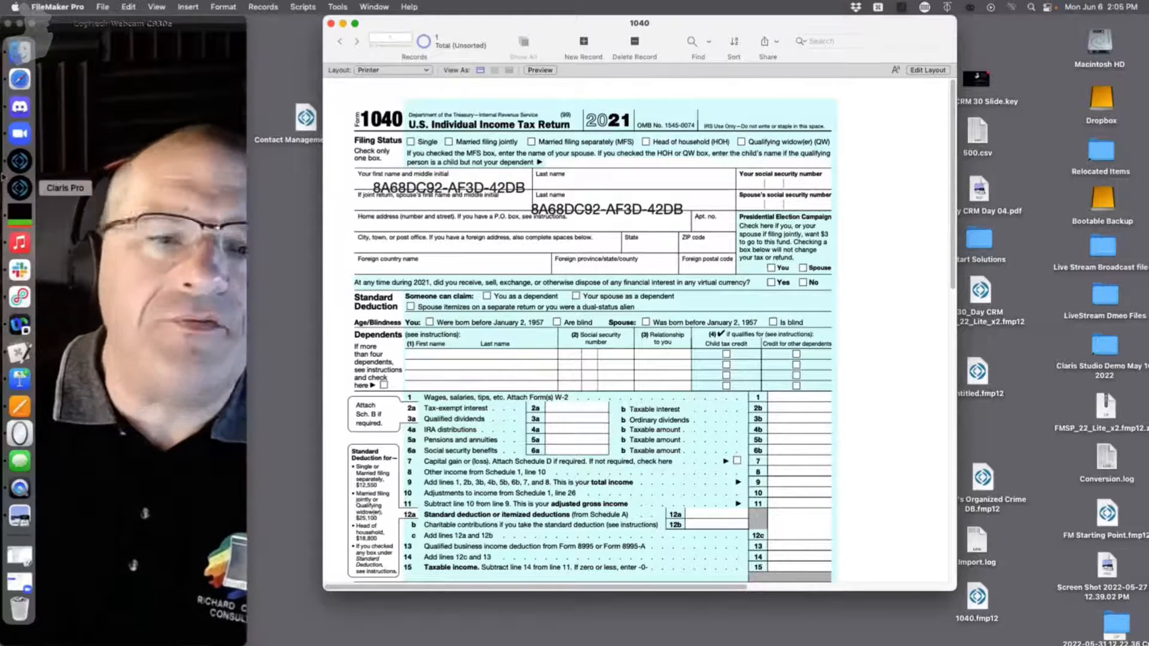
pyautogui.click(19, 87)
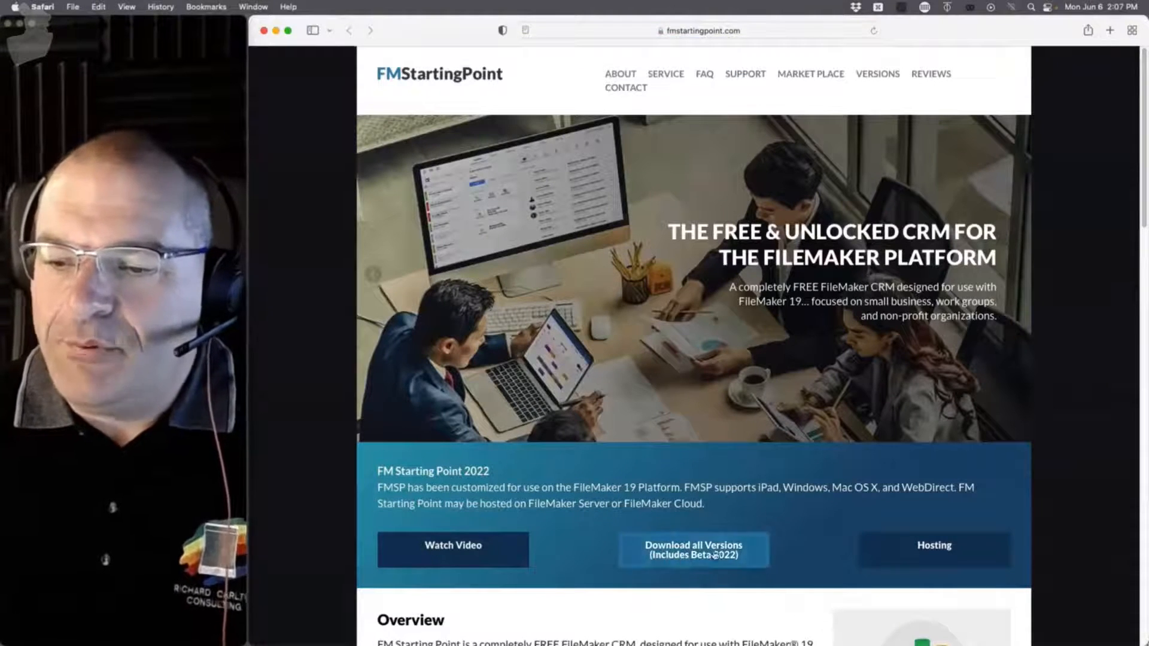
pyautogui.click(691, 553)
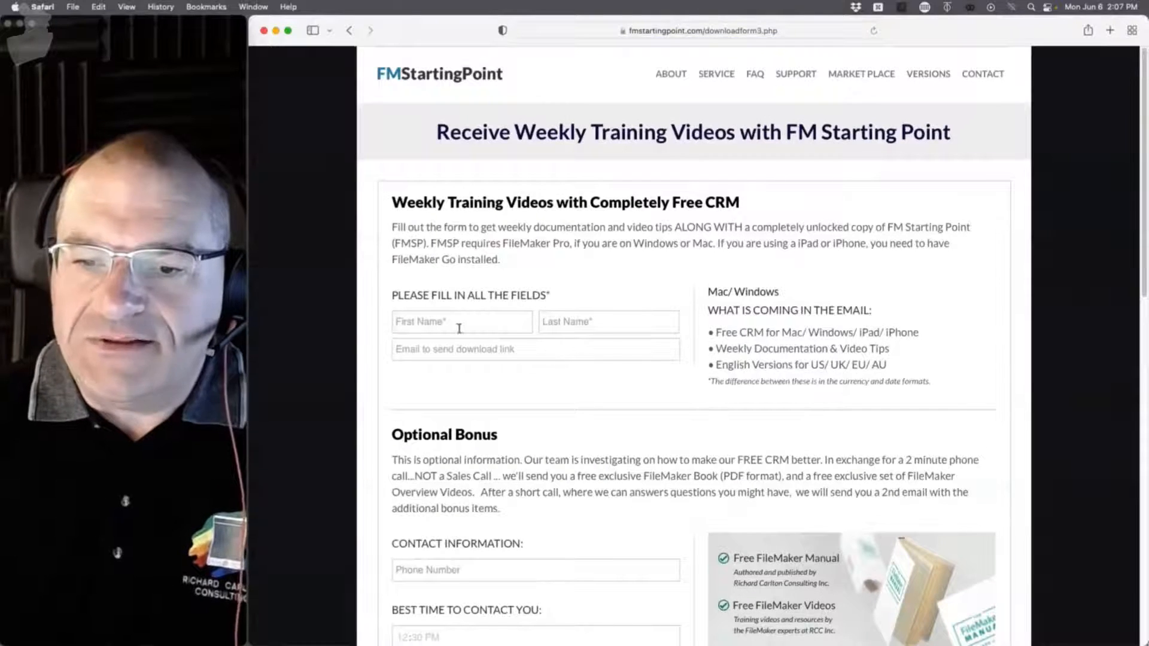
pyautogui.scroll(-5, 533, 458)
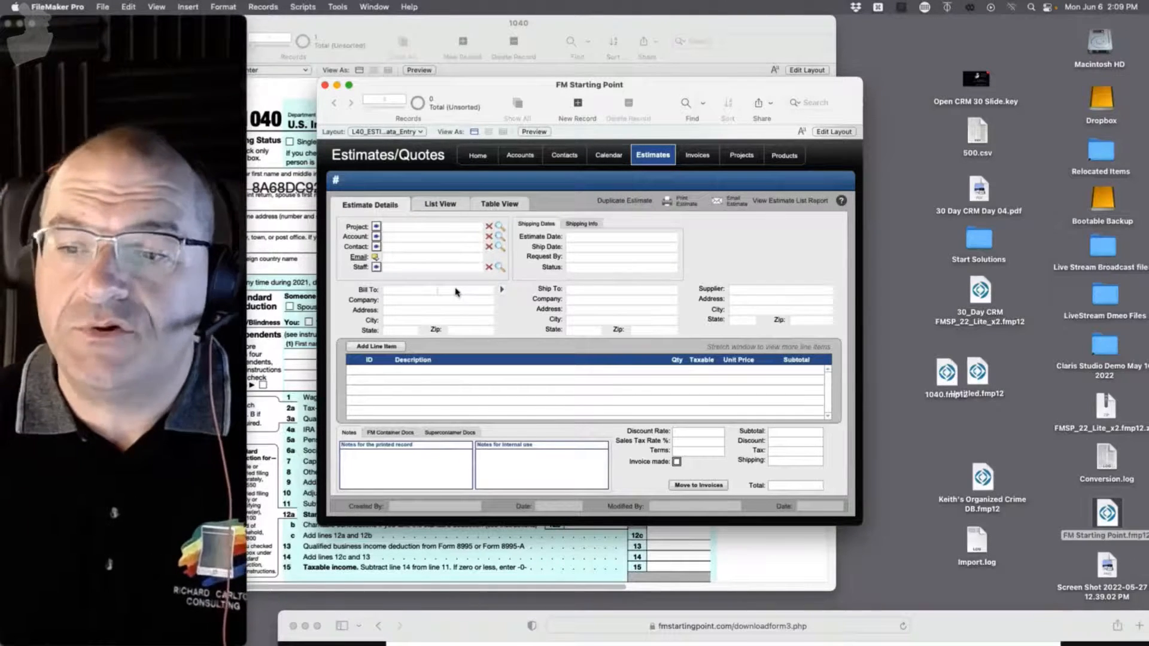
# Look through the 30 Day CRM course lessons on fmtraining.tv
pyautogui.moveTo(515, 94); pyautogui.dragTo(579, 74)
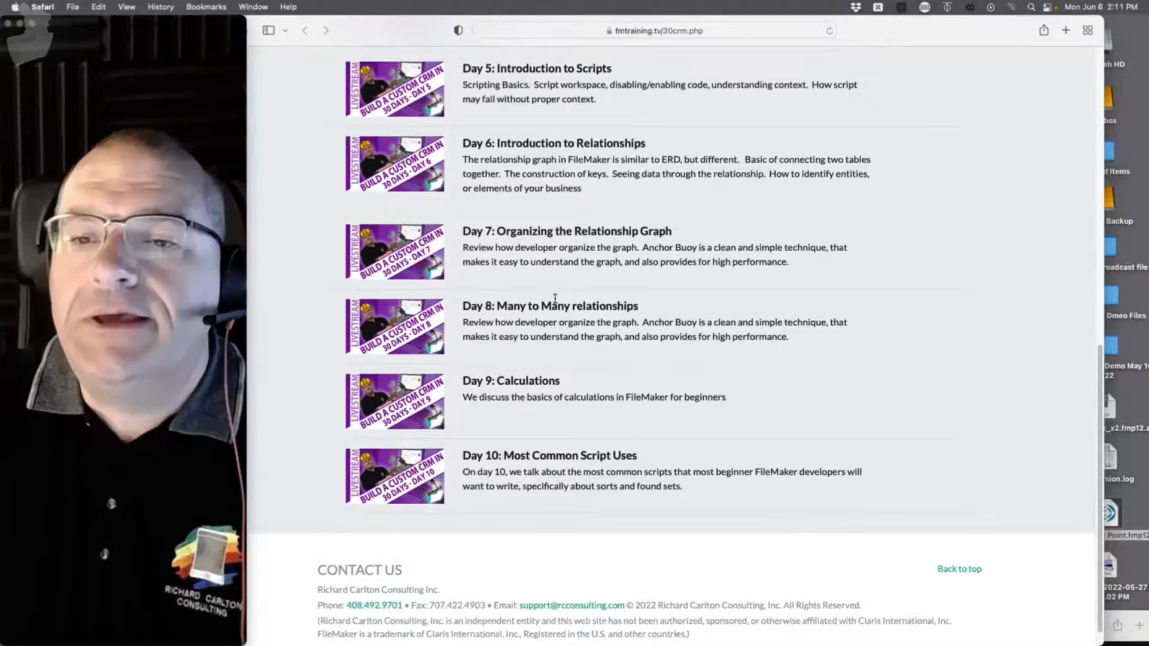
pyautogui.scroll(10, 557, 308)
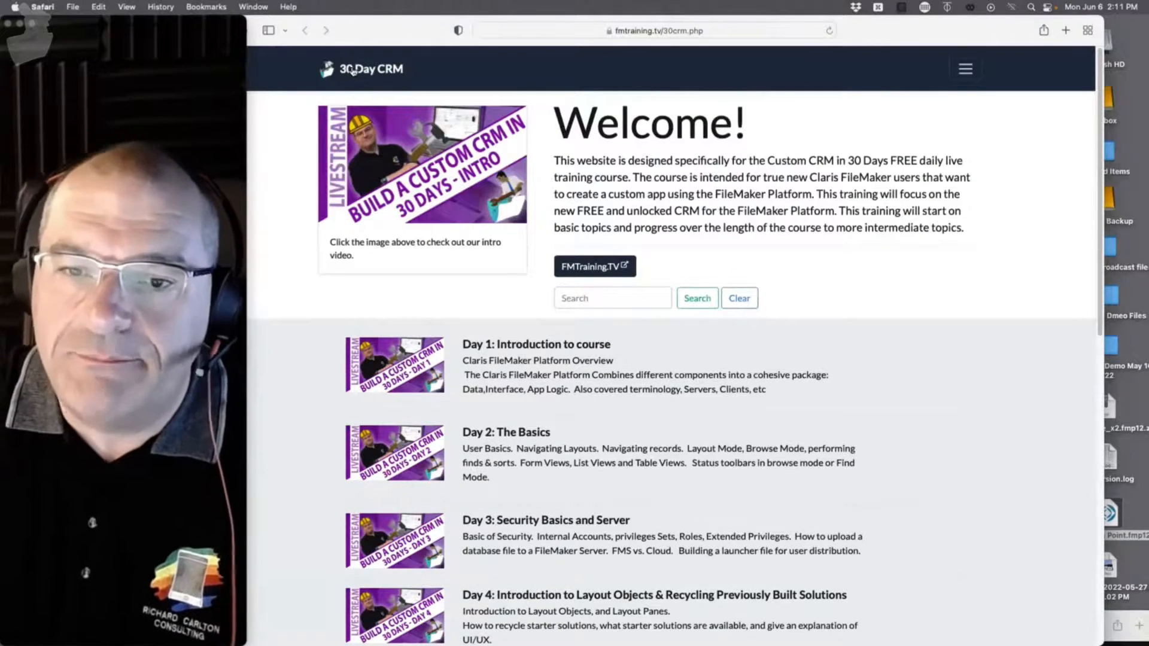